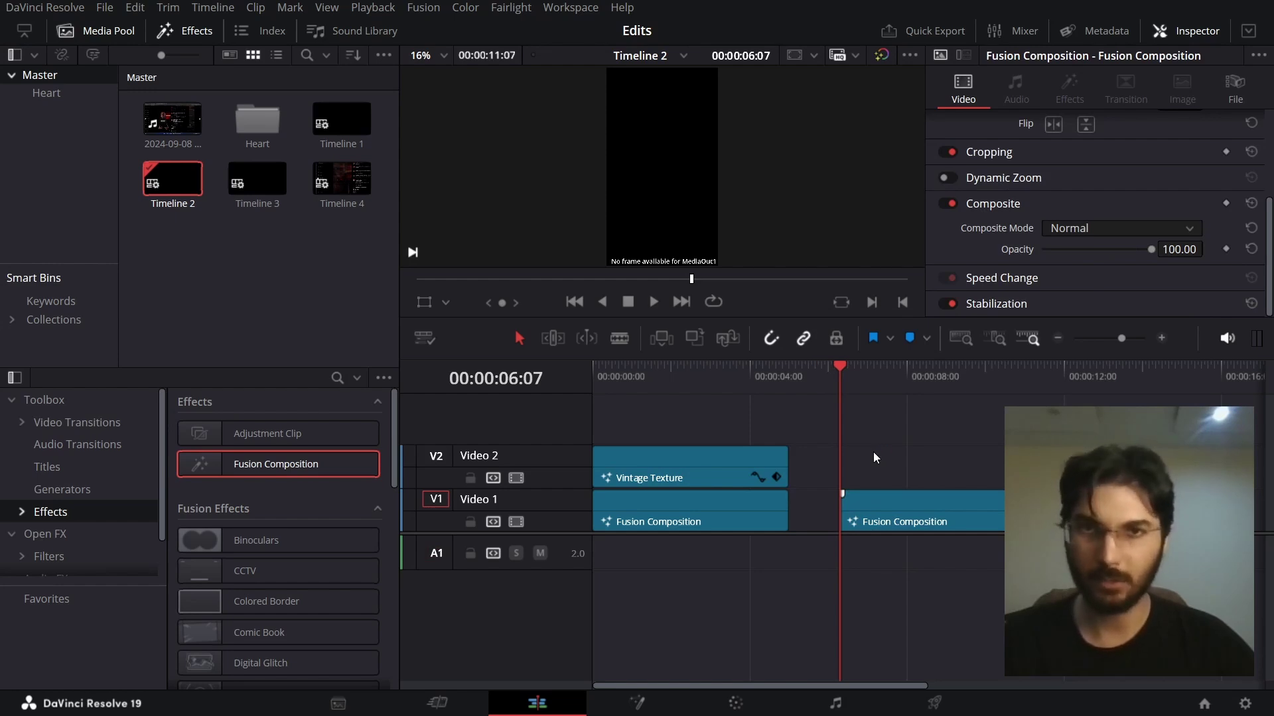
{"action": "right_click", "coordinate": [328, 287]}
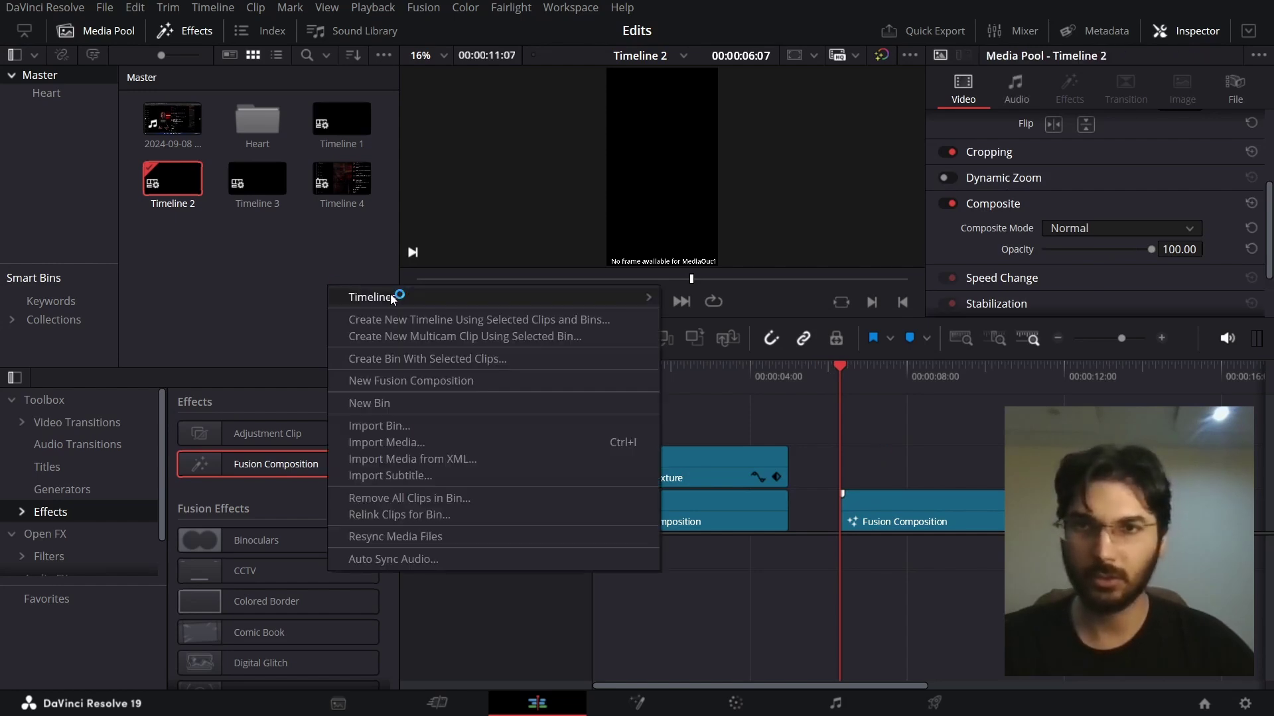
{"action": "mouse_move", "coordinate": [404, 295]}
{"action": "left_click", "coordinate": [682, 297]}
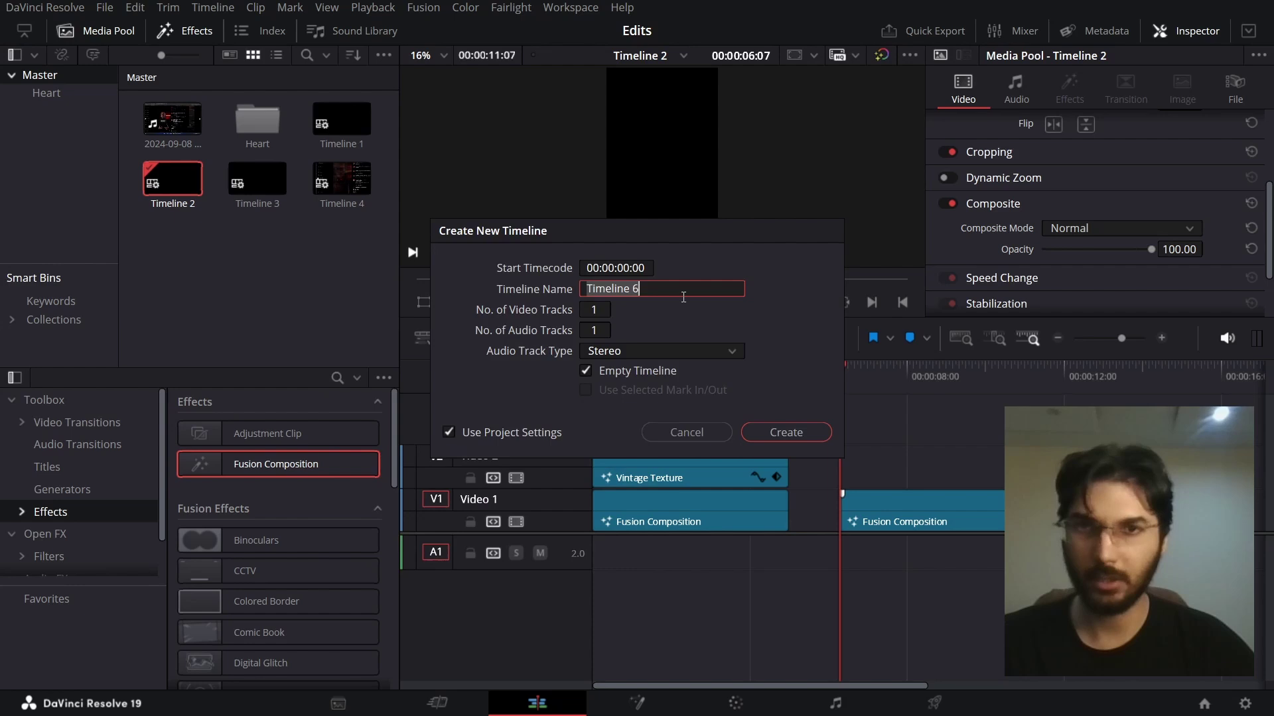
{"action": "left_click", "coordinate": [509, 432]}
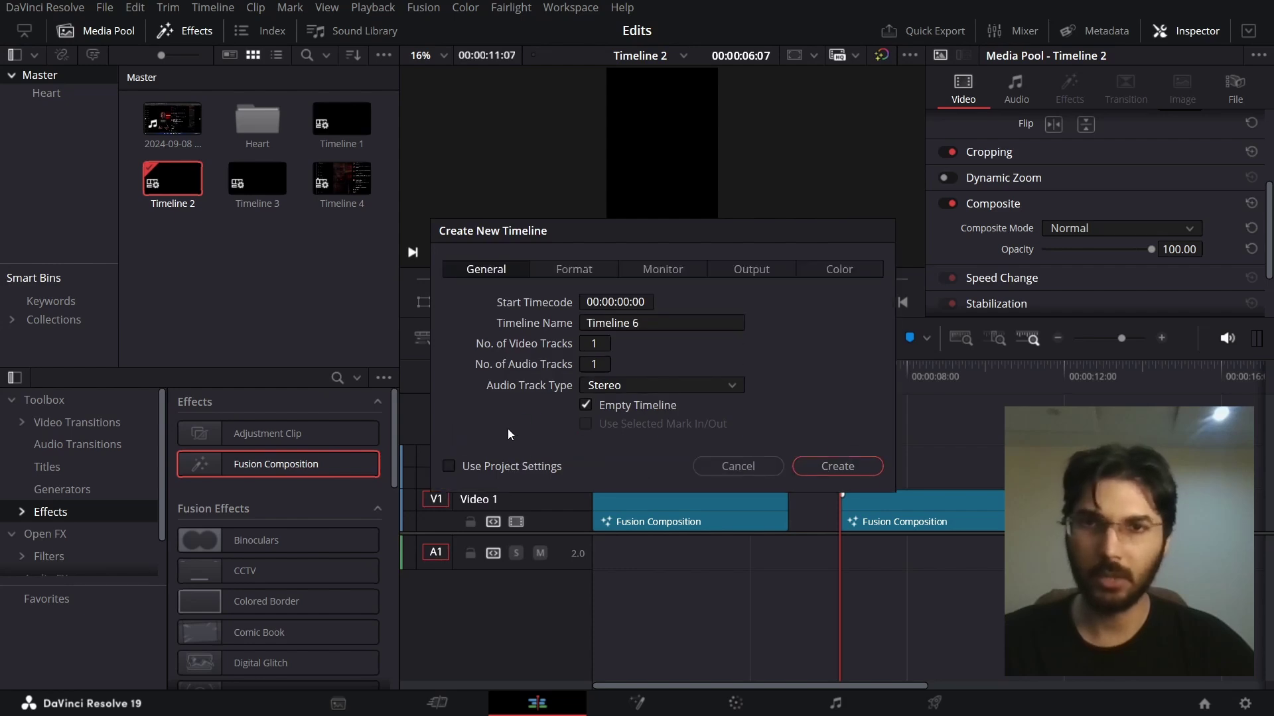
{"action": "left_click", "coordinate": [557, 275]}
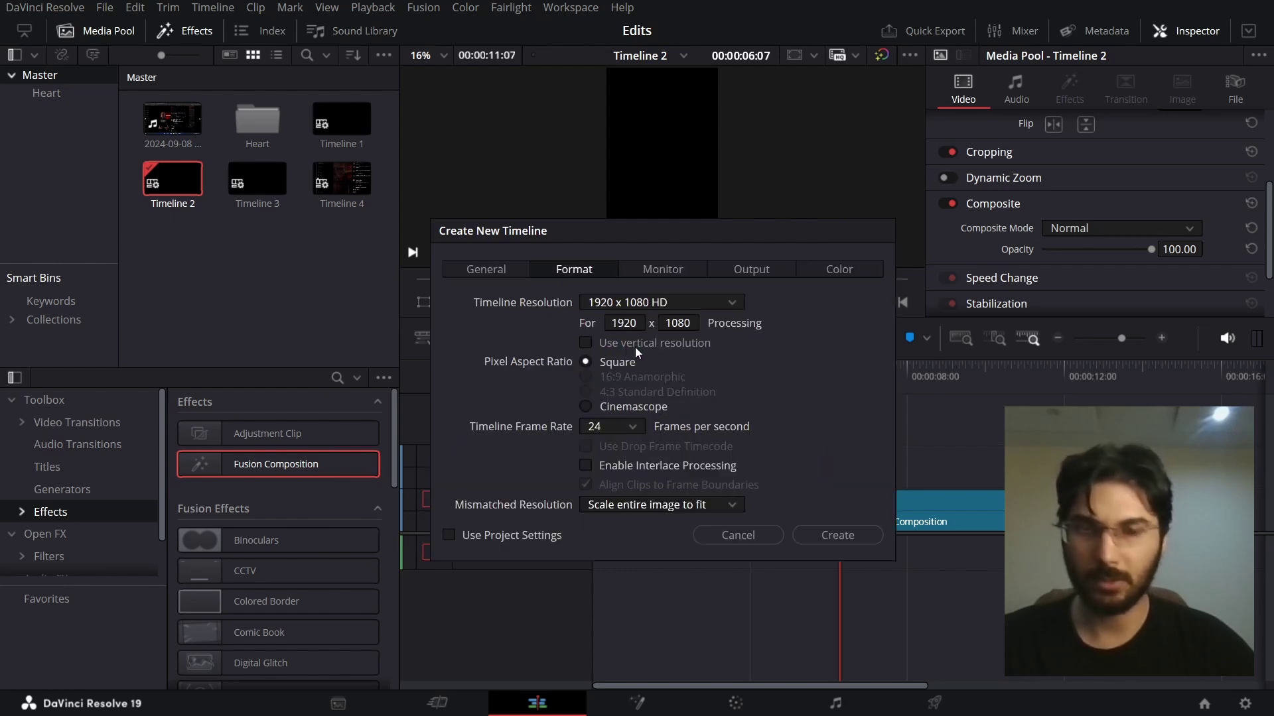
{"action": "left_click", "coordinate": [755, 534]}
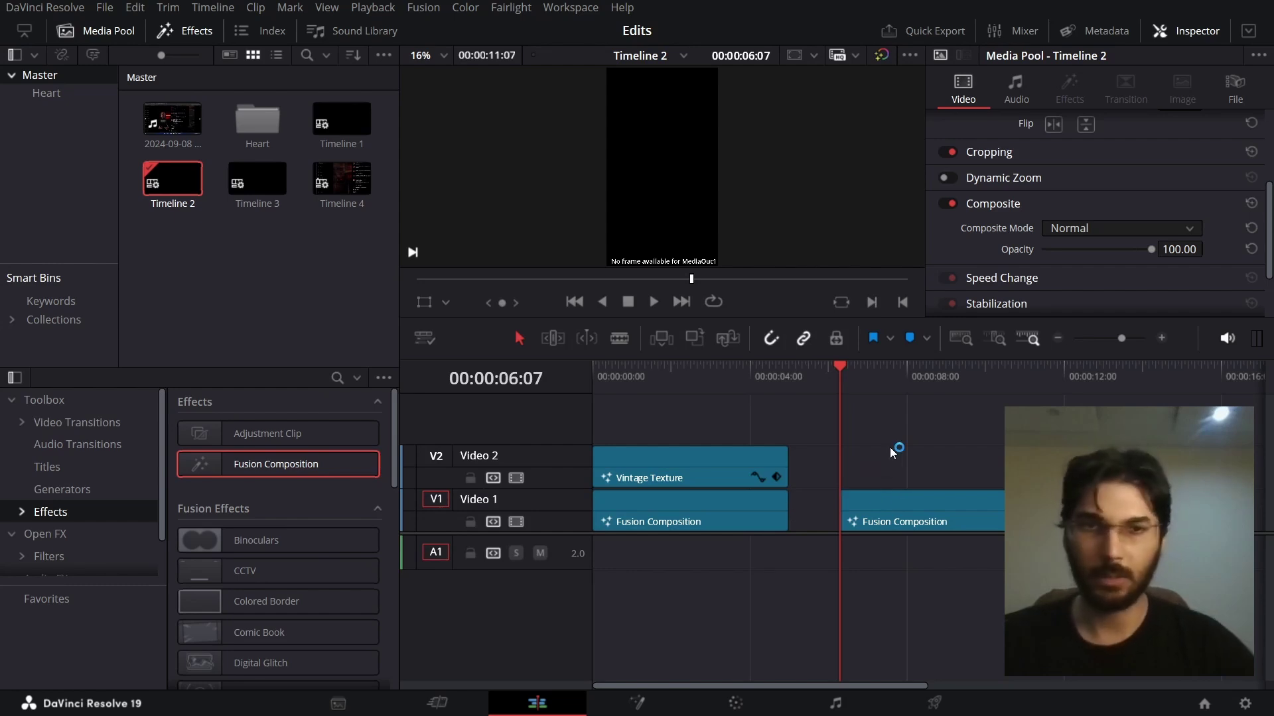
- Open the second Fusion Composition clip on the Fusion page and add a Text 3D node feeding a Merge 3D node
{"action": "right_click", "coordinate": [889, 512]}
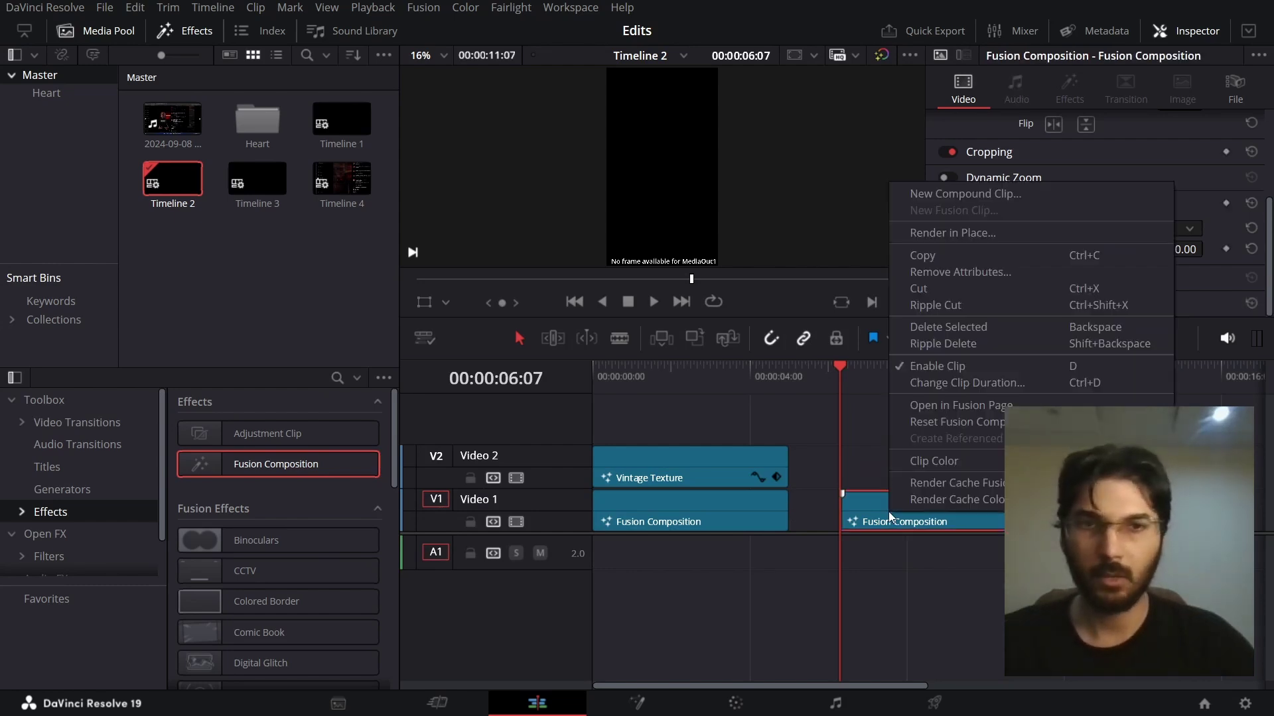
{"action": "left_click", "coordinate": [952, 408]}
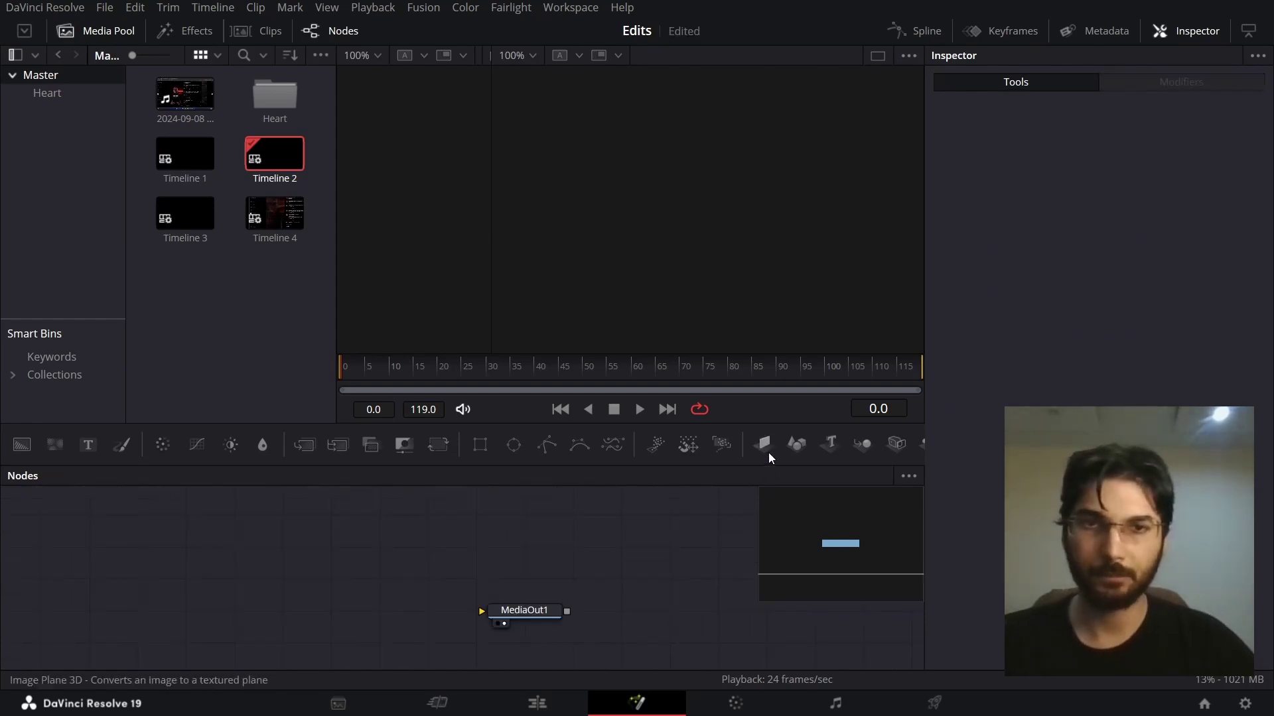
{"action": "left_click_drag", "start_coordinate": [830, 444], "coordinate": [185, 610]}
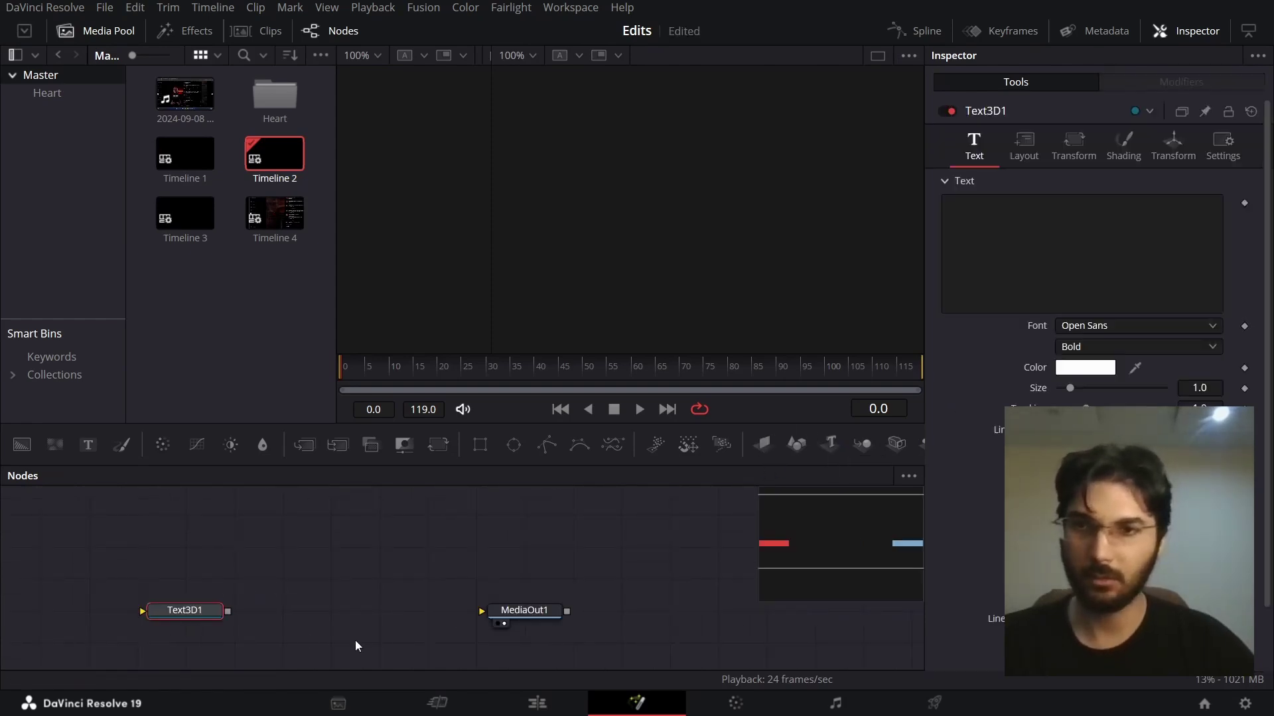
{"action": "left_click", "coordinate": [862, 443]}
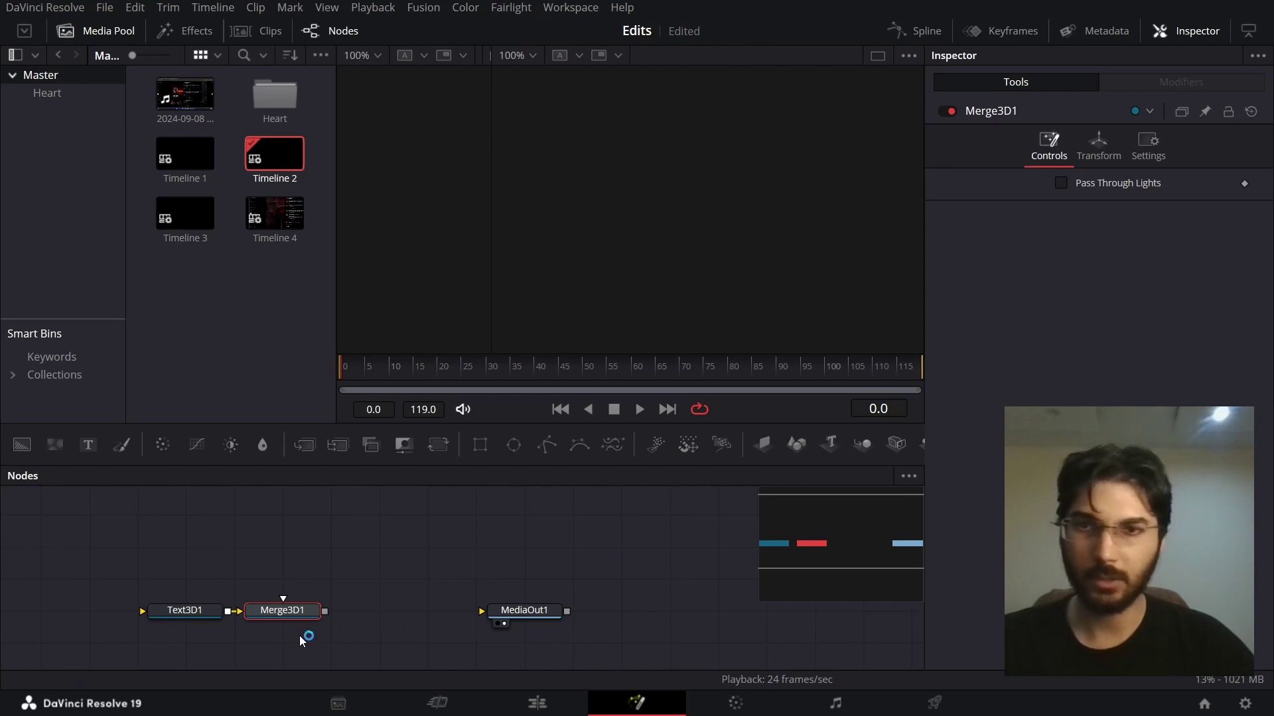
- Add a Renderer 3D node after the Merge 3D node and connect its output to MediaOut1
{"action": "key", "text": "shift+space"}
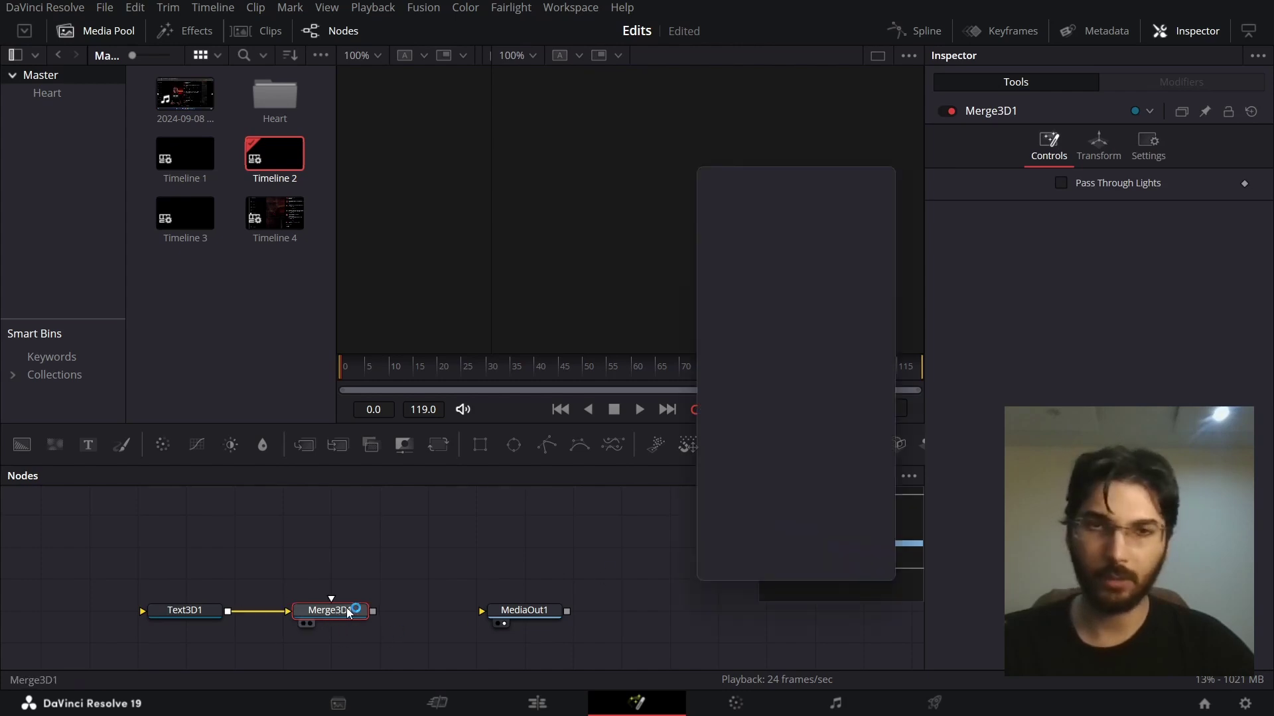
{"action": "type", "text": "glow"}
{"action": "key", "text": "BackSpace"}
{"action": "key", "text": "BackSpace"}
{"action": "key", "text": "BackSpace"}
{"action": "key", "text": "BackSpace"}
{"action": "type", "text": "render"}
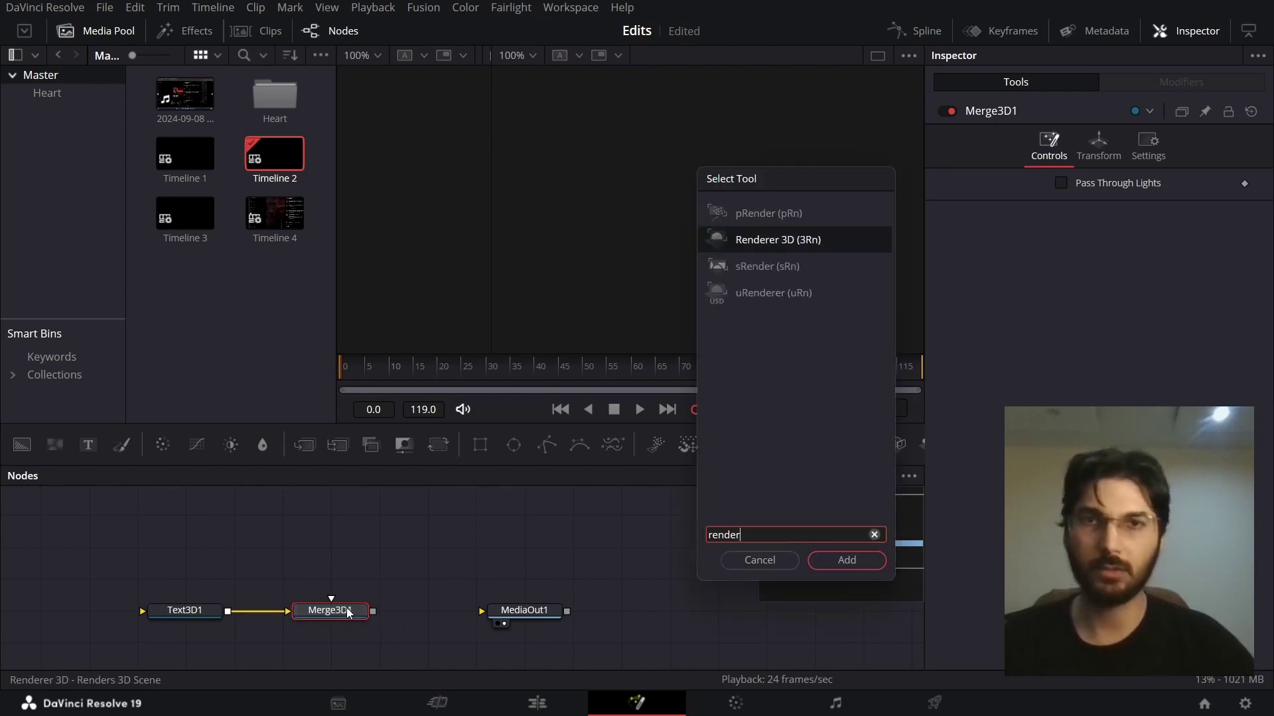
{"action": "key", "text": "Return"}
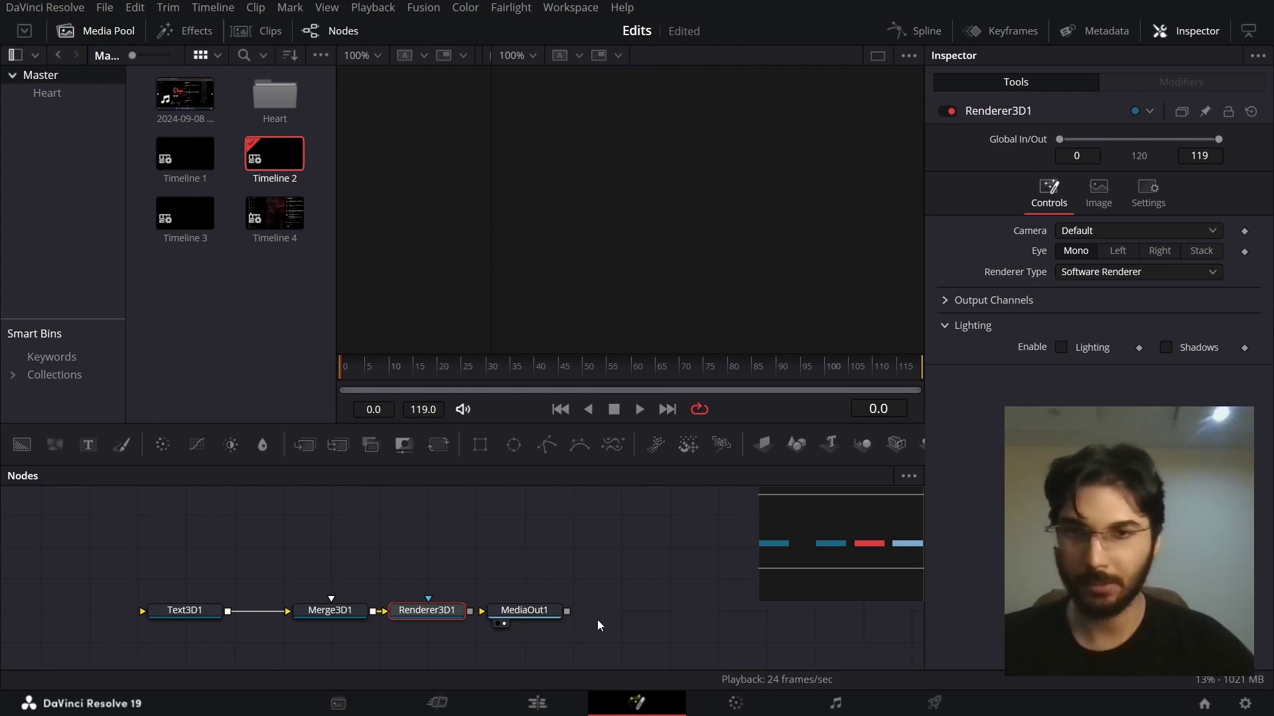
{"action": "left_click_drag", "start_coordinate": [544, 611], "coordinate": [641, 611]}
{"action": "left_click_drag", "start_coordinate": [472, 611], "coordinate": [609, 612]}
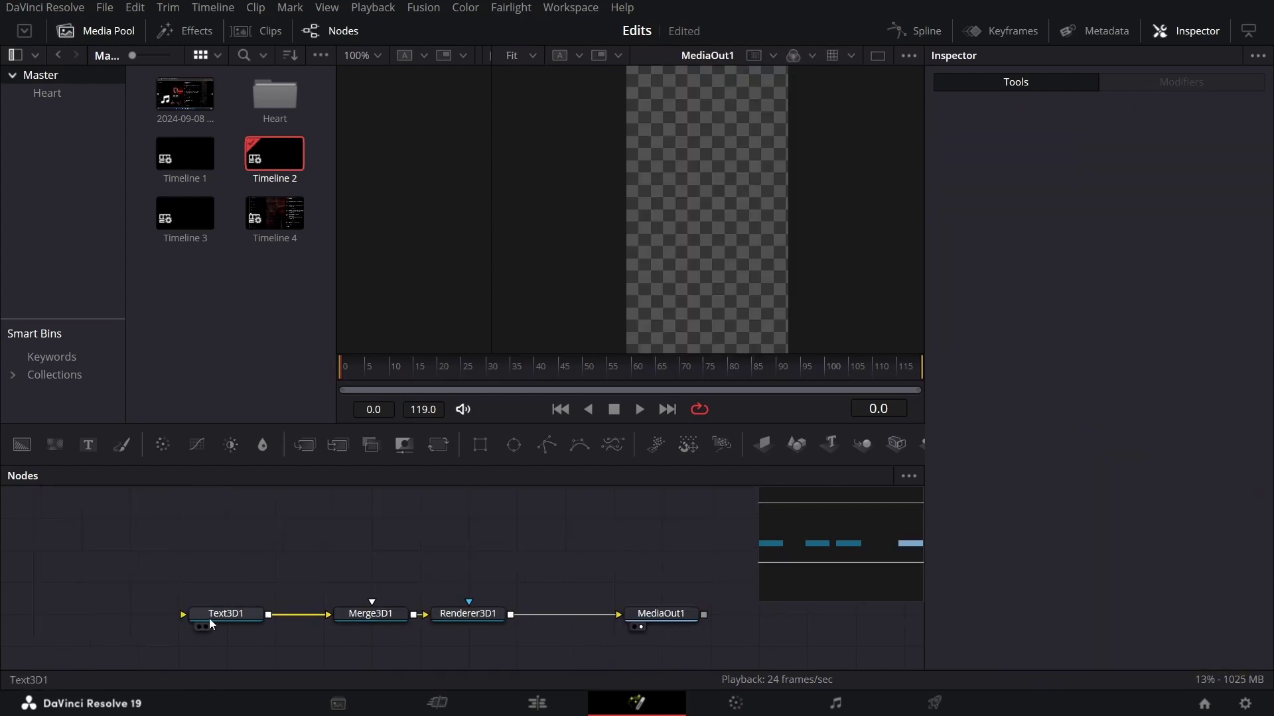
- Enter the text PROVIDING VALUE in the Text 3D node and set its font to Montserrat
{"action": "left_click", "coordinate": [224, 618]}
{"action": "left_click", "coordinate": [1080, 231]}
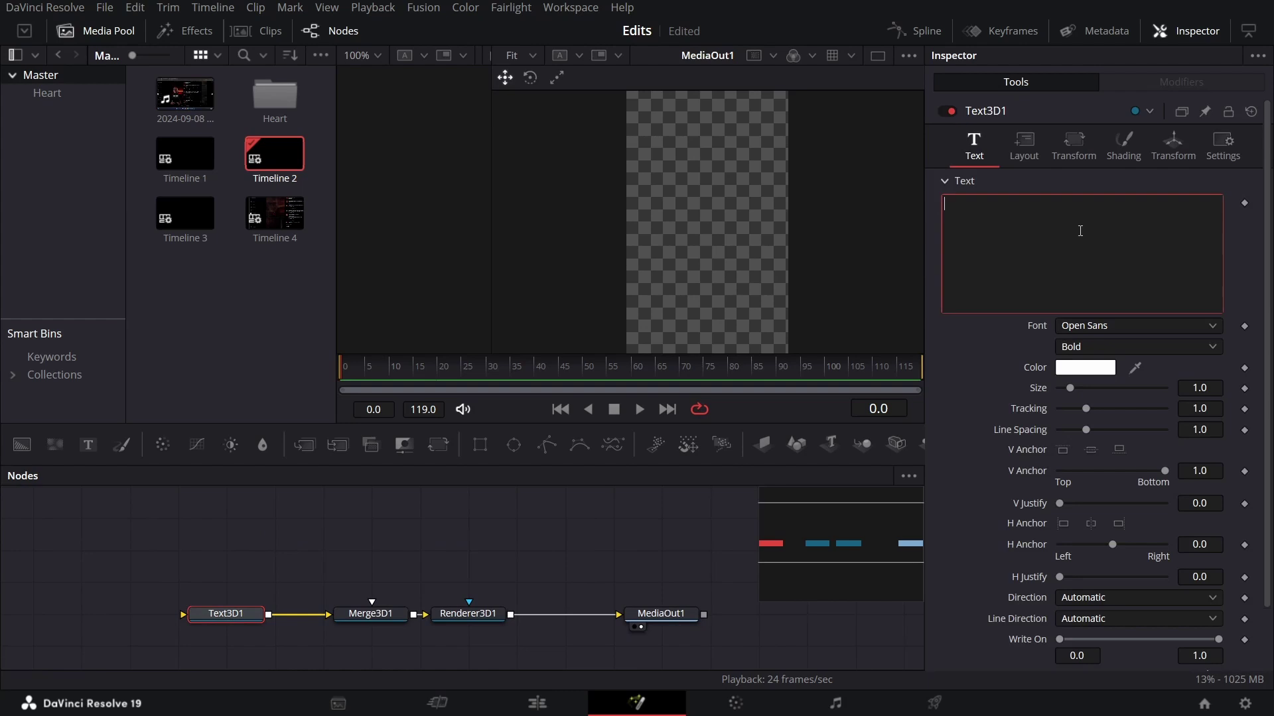
{"action": "type", "text": "PROVIDING"}
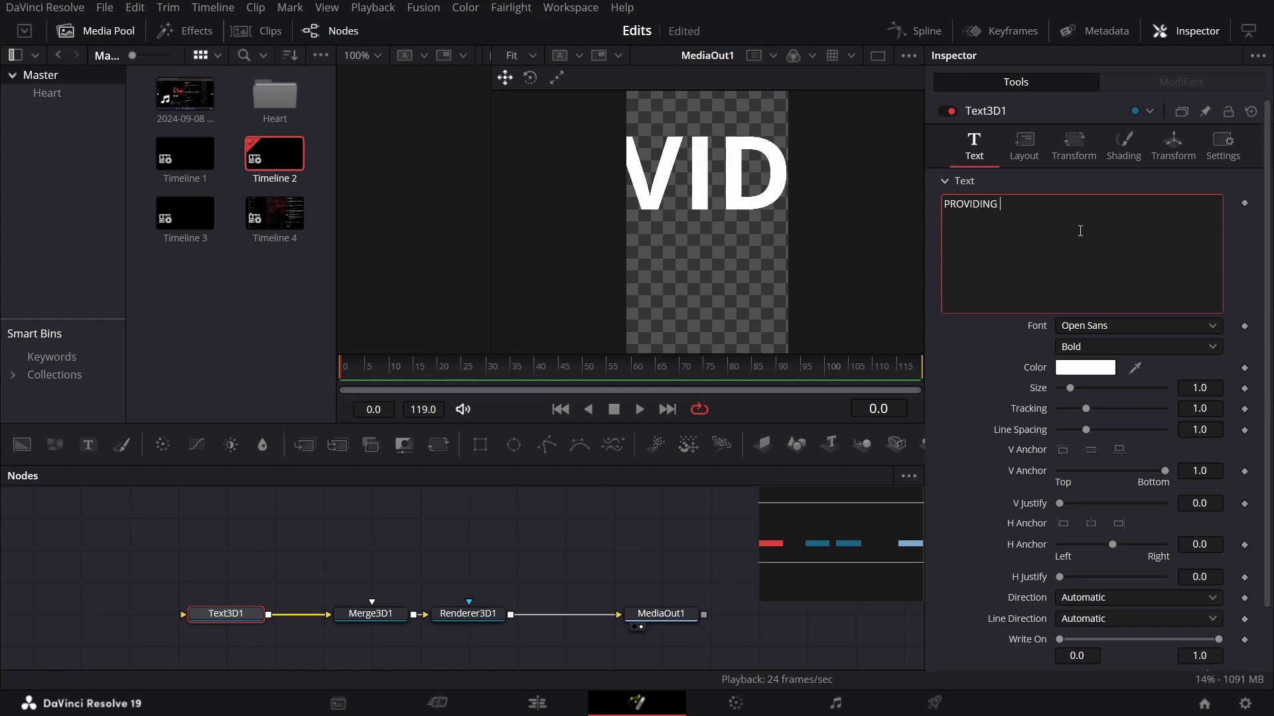
{"action": "type", "text": " VALUE"}
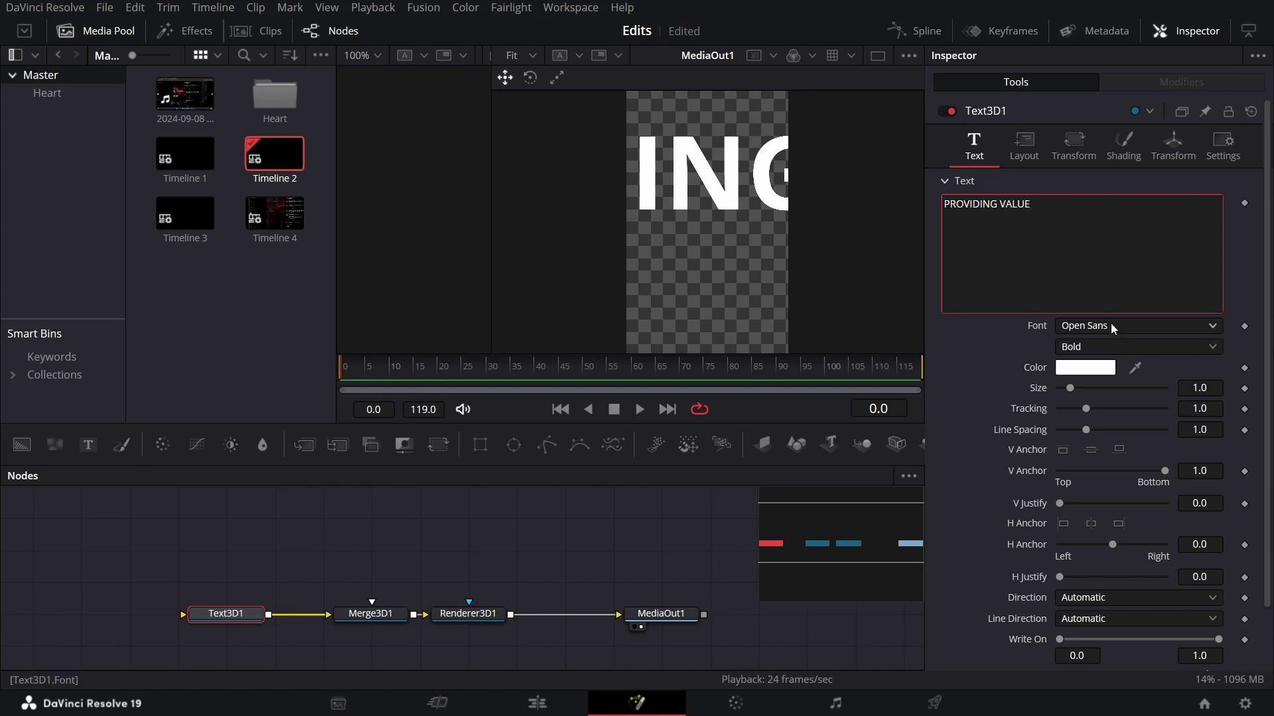
{"action": "left_click", "coordinate": [1114, 329]}
{"action": "scroll", "coordinate": [1114, 328], "scroll_direction": "up", "scroll_amount": 10}
{"action": "left_click", "coordinate": [1111, 325]}
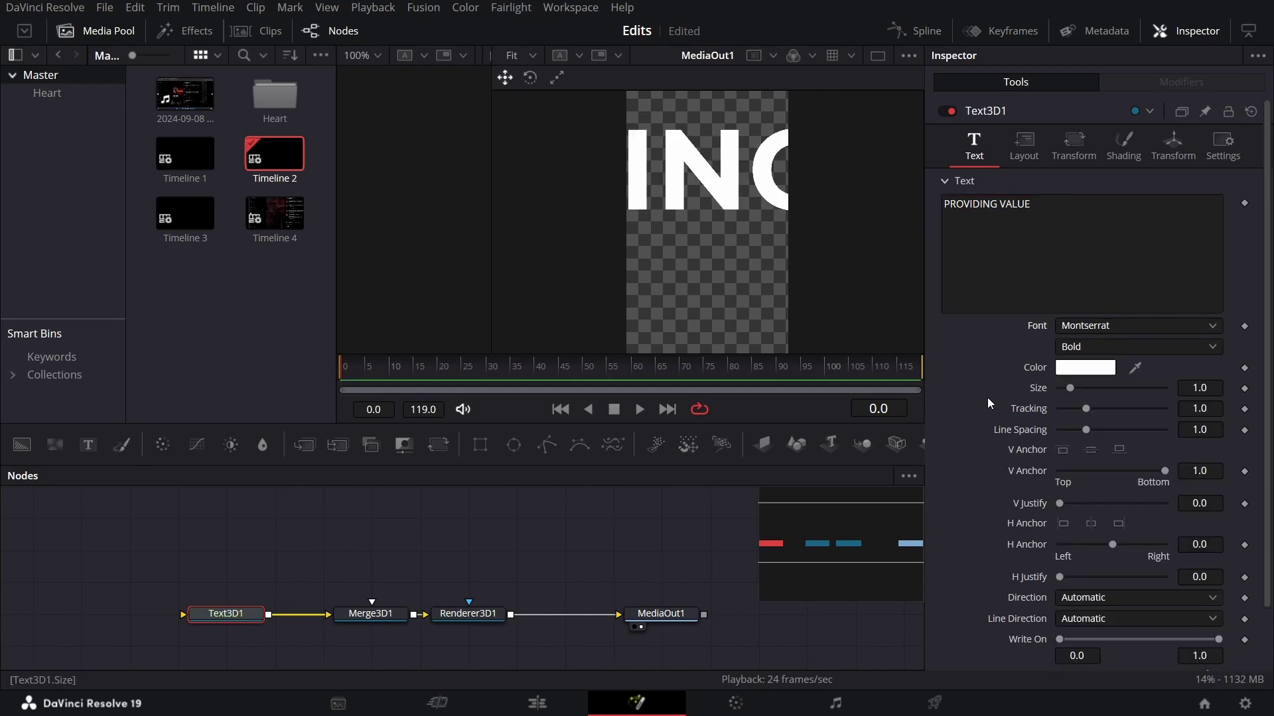
- Set the 3D text's translation to Y 2 and Z -15
{"action": "left_click", "coordinate": [1173, 141]}
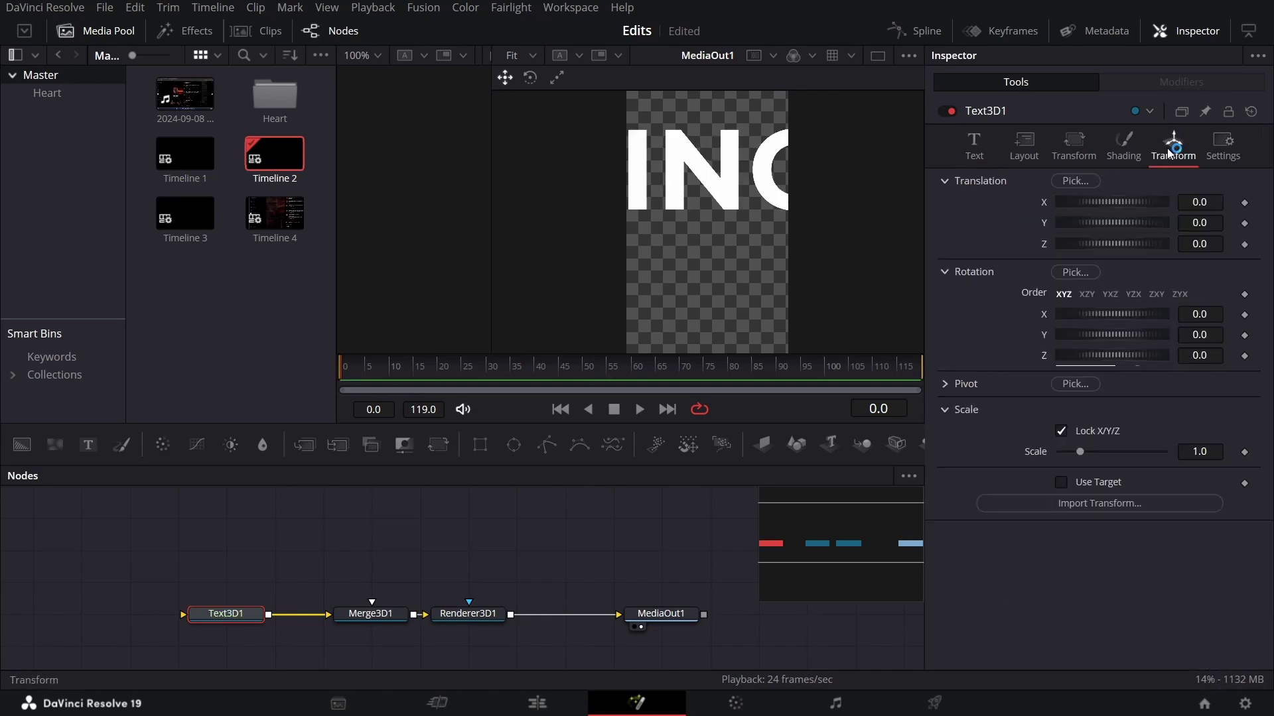
{"action": "left_click", "coordinate": [1193, 202]}
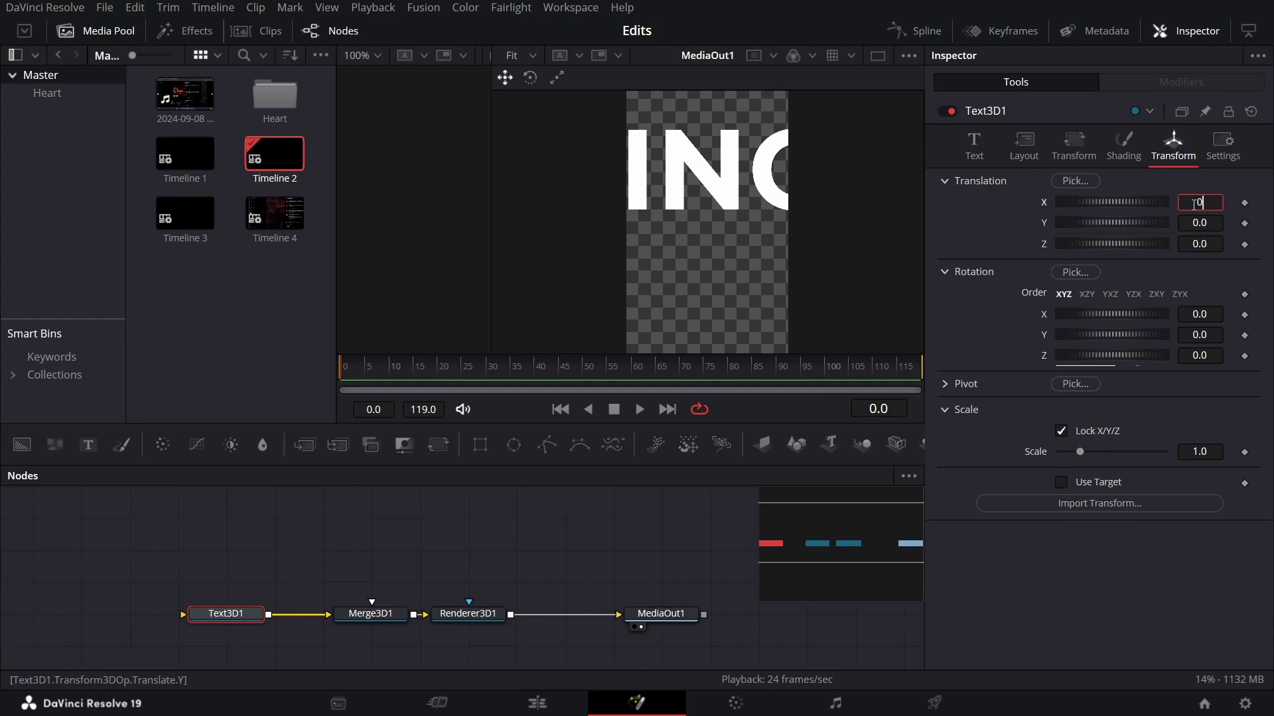
{"action": "key", "text": "Tab"}
{"action": "type", "text": "2"}
{"action": "key", "text": "Tab"}
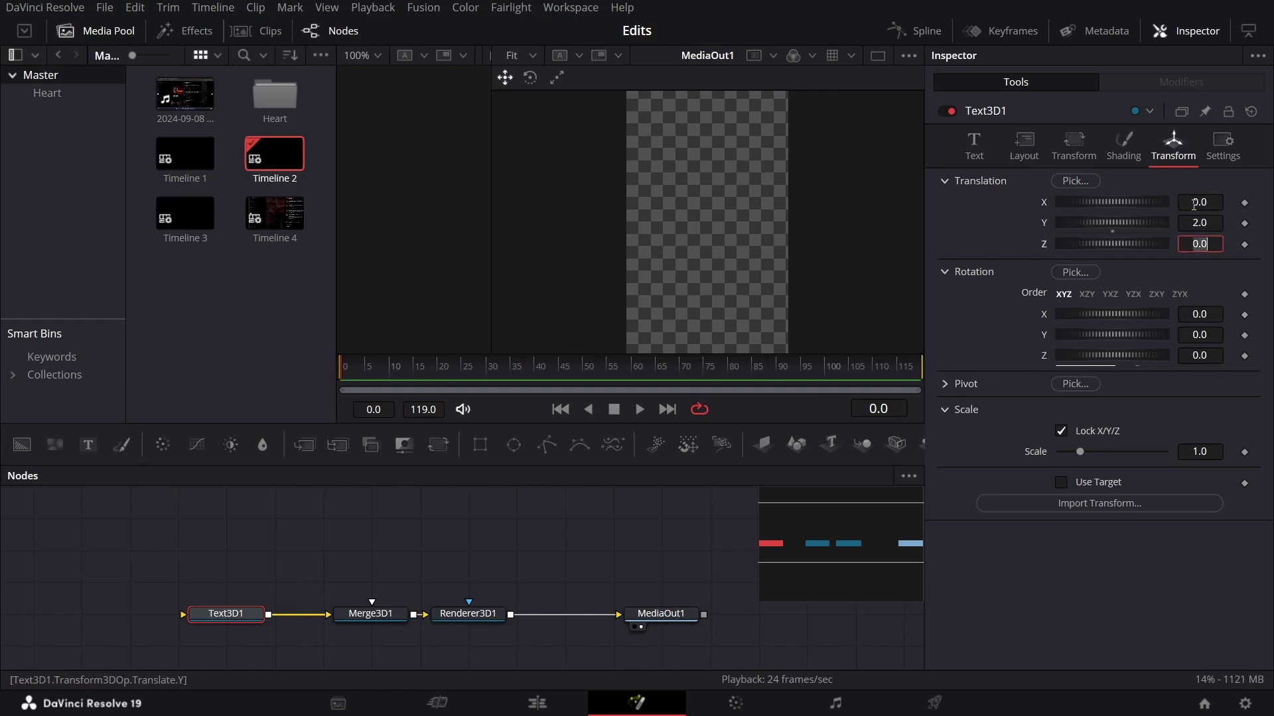
{"action": "type", "text": "-15"}
{"action": "key", "text": "Tab"}
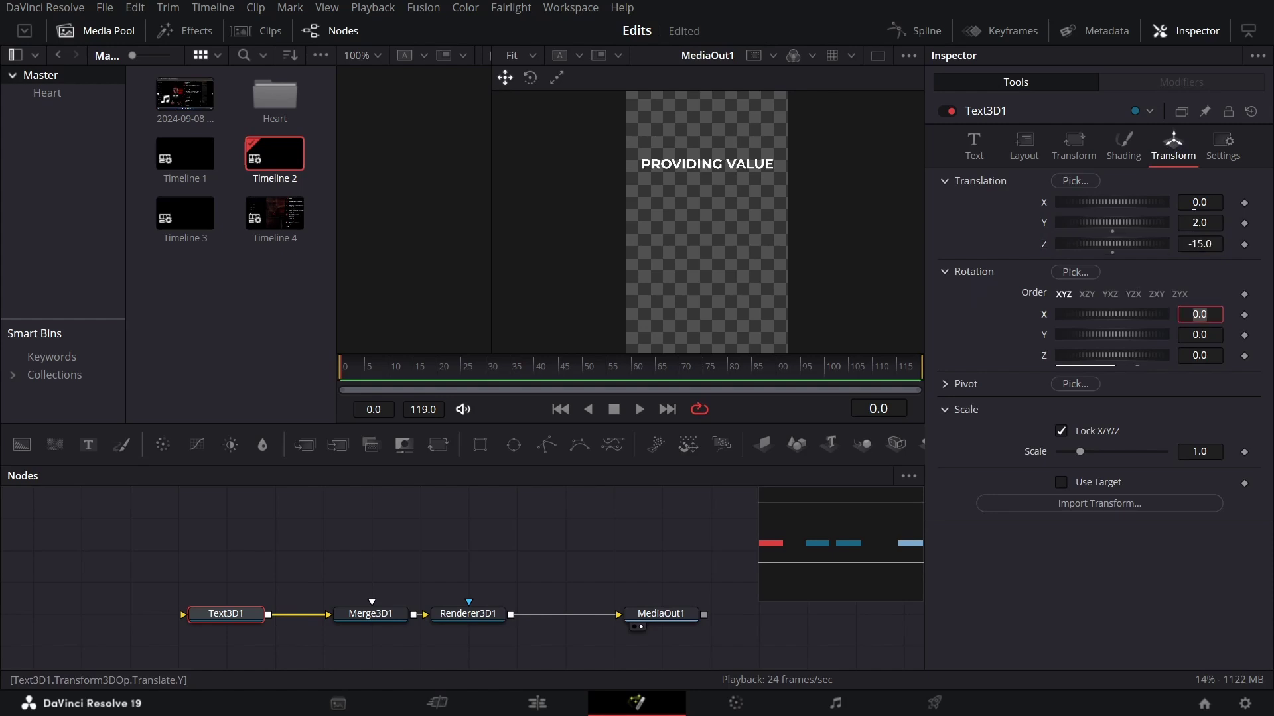
- Rotate the 3D text to X 7.5 and Y -20
{"action": "type", "text": "7.5"}
{"action": "key", "text": "Tab"}
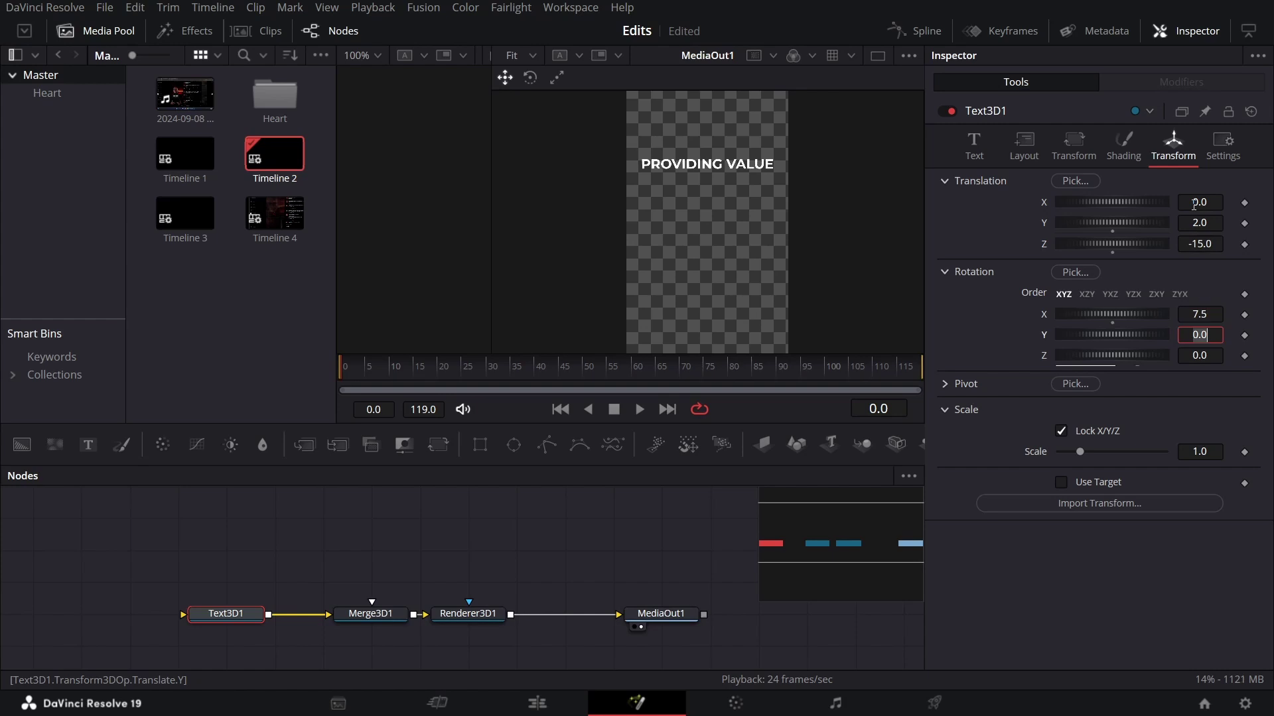
{"action": "type", "text": "-20"}
{"action": "key", "text": "Tab"}
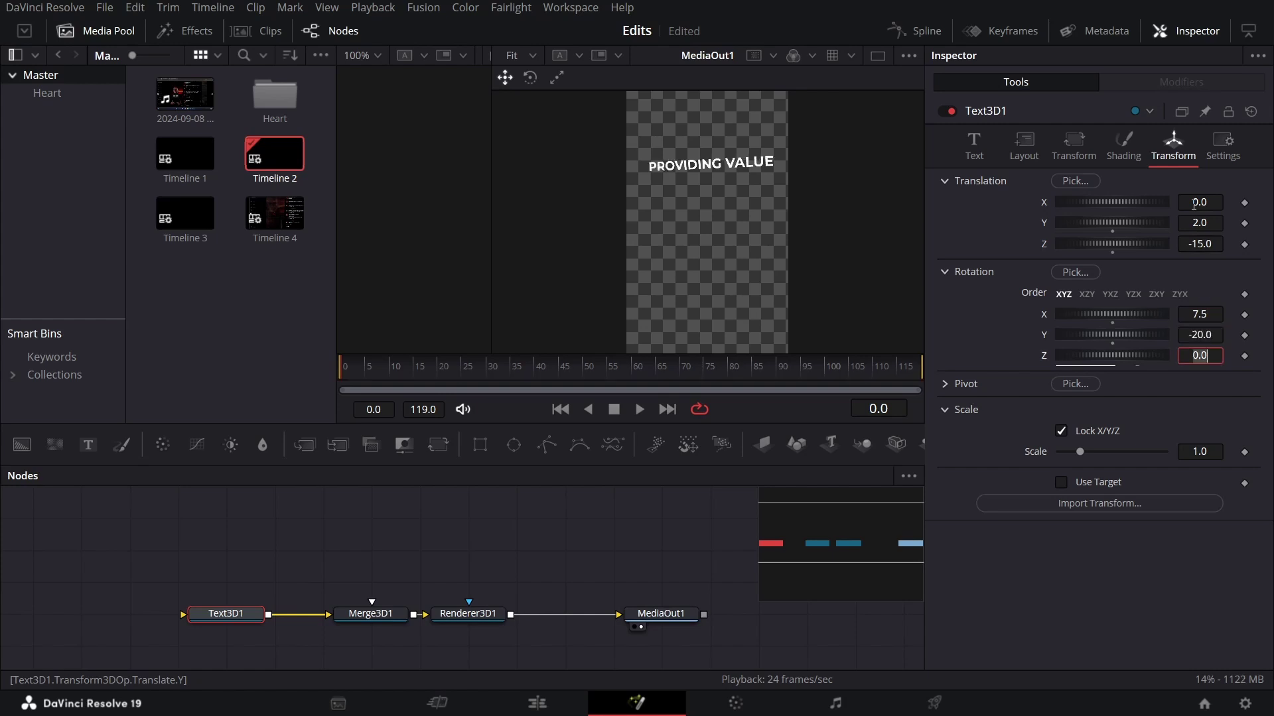
{"action": "key", "text": "Tab"}
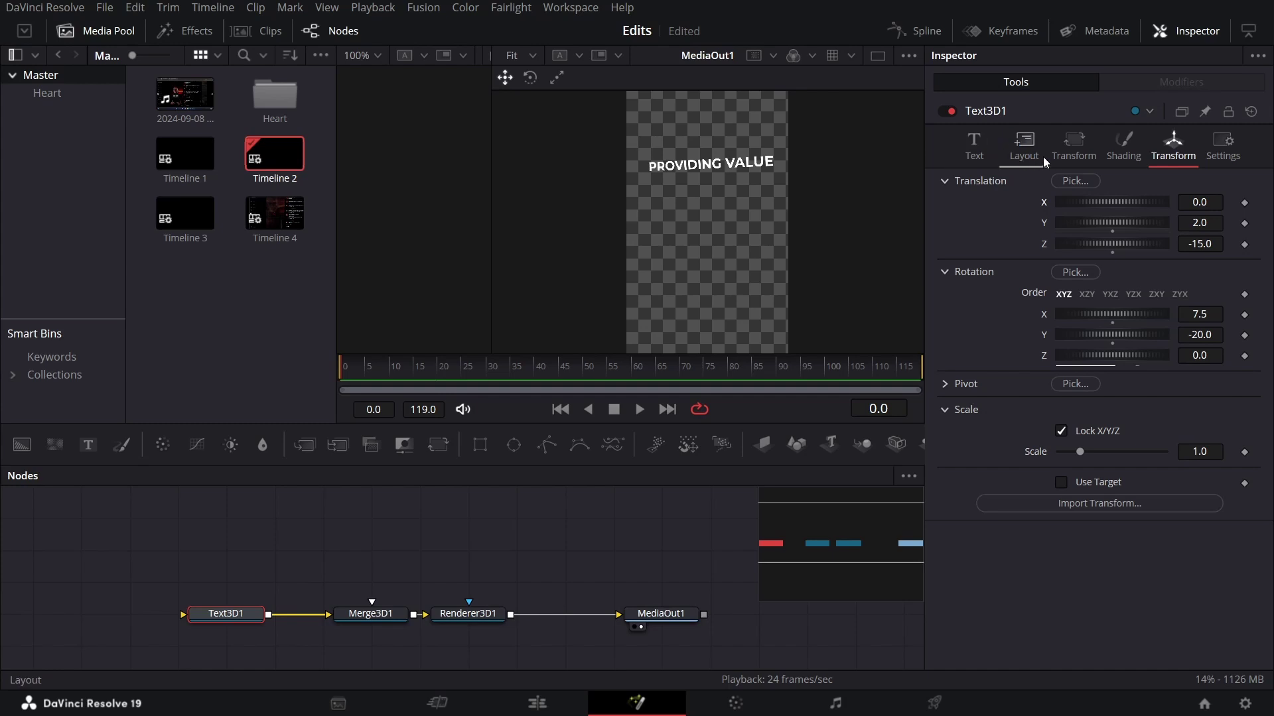
- Keyframe the text's Write On at frame 10 with end 1.0, and set its end to 0 at frame 0
{"action": "left_click", "coordinate": [982, 151]}
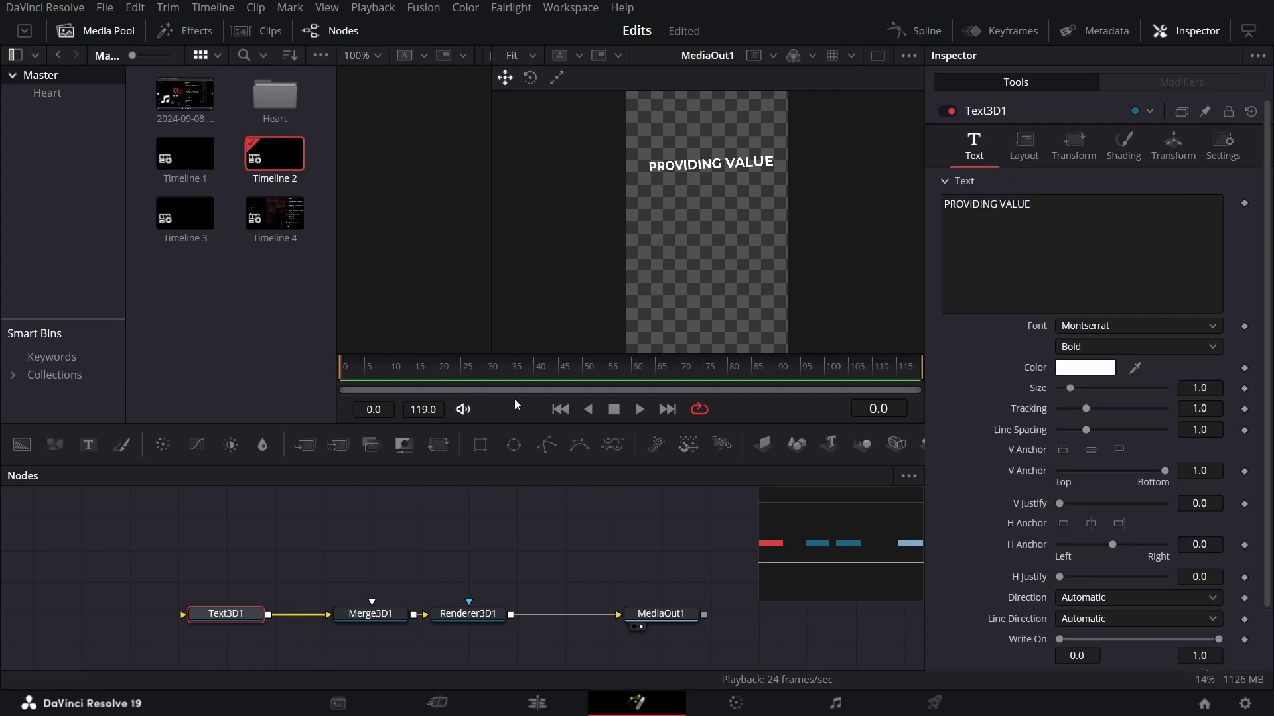
{"action": "left_click", "coordinate": [392, 376]}
{"action": "scroll", "coordinate": [1088, 464], "scroll_direction": "down", "scroll_amount": 2}
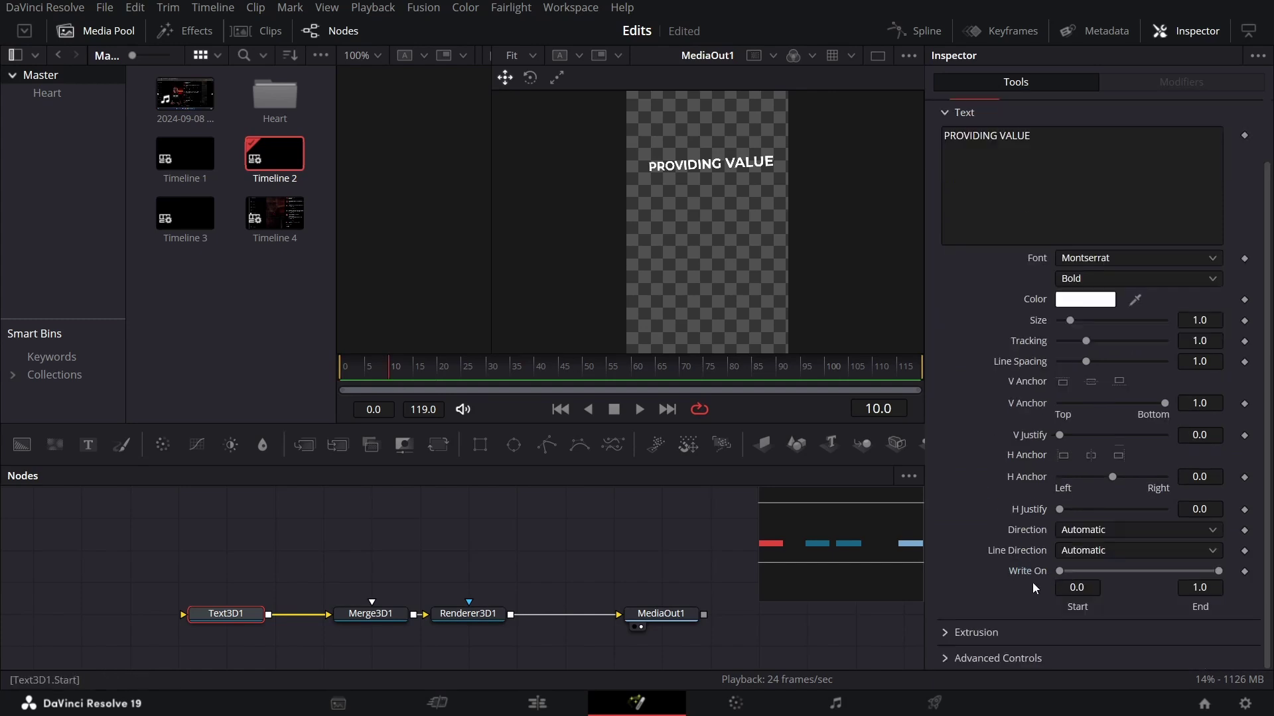
{"action": "left_click", "coordinate": [1245, 571]}
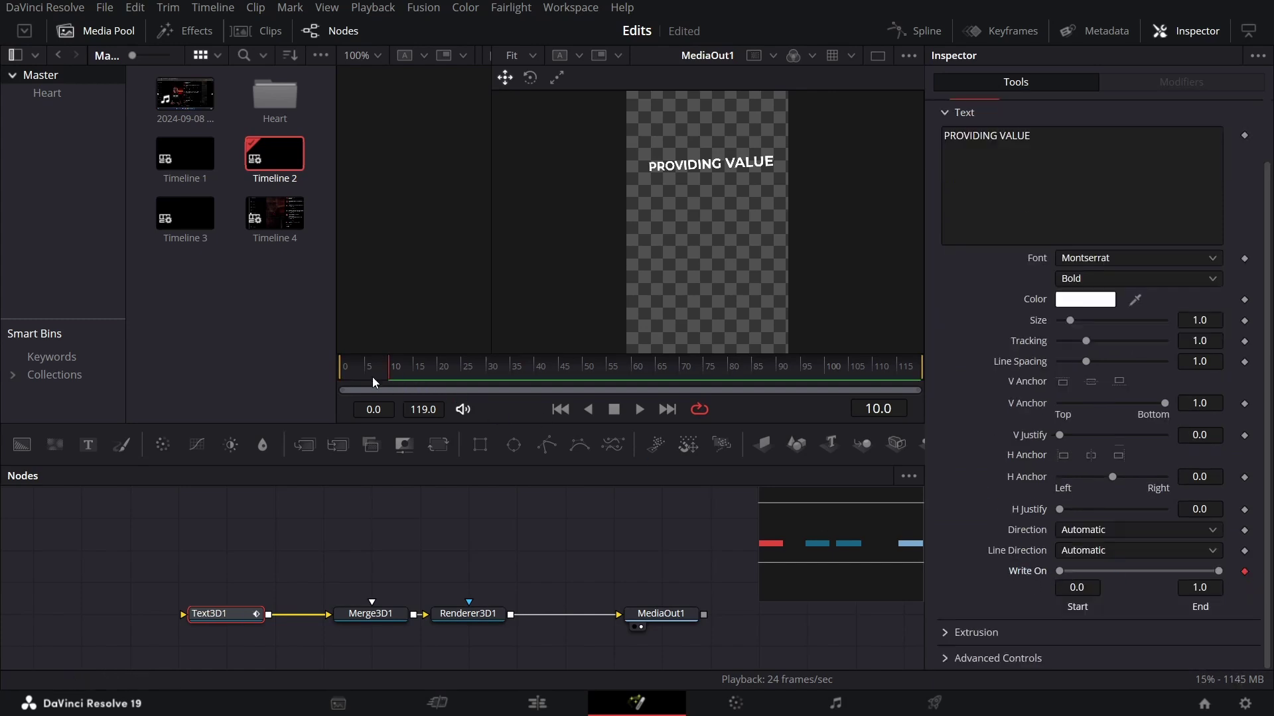
{"action": "left_click_drag", "start_coordinate": [372, 376], "coordinate": [333, 380]}
{"action": "left_click_drag", "start_coordinate": [1217, 571], "coordinate": [1059, 577]}
- Keyframe the text's shading opacity from 0 at frame 0 to 1.0 at frame 20, and preview the fade-in
{"action": "left_click", "coordinate": [444, 373]}
{"action": "scroll", "coordinate": [1061, 201], "scroll_direction": "up", "scroll_amount": 2}
{"action": "left_click", "coordinate": [1123, 145]}
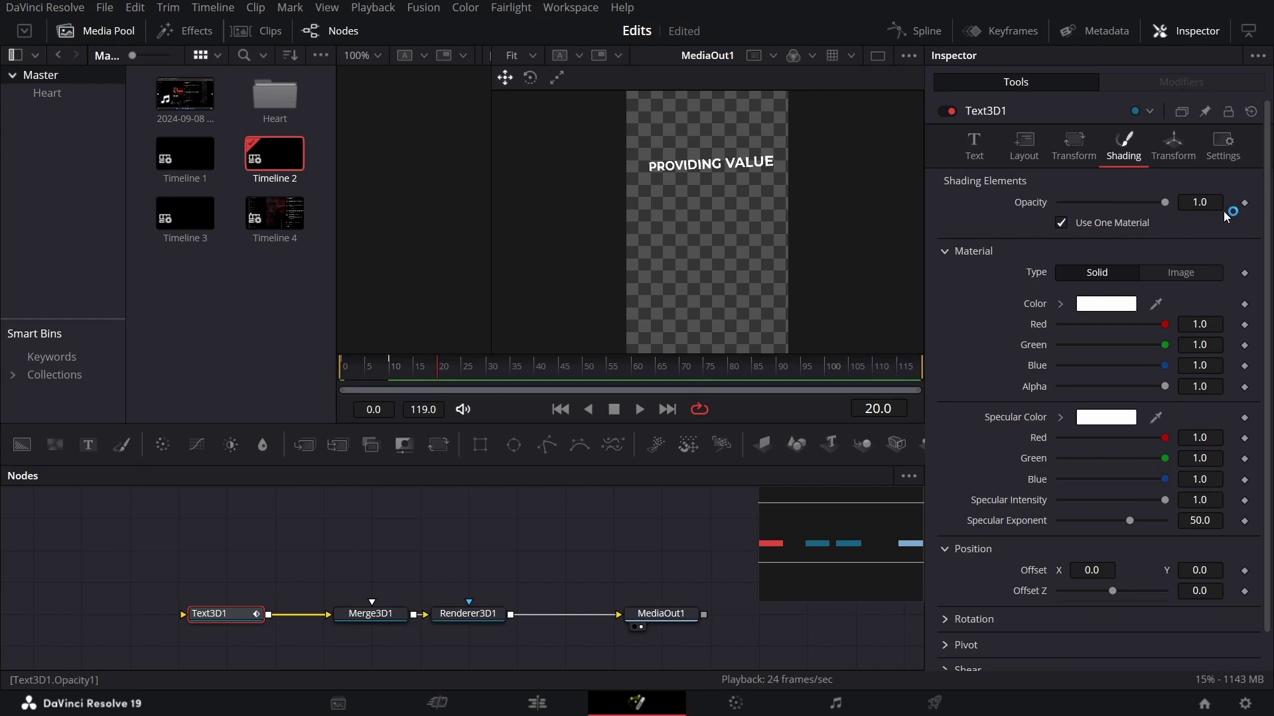
{"action": "left_click", "coordinate": [1244, 203]}
{"action": "left_click_drag", "start_coordinate": [436, 372], "coordinate": [342, 372]}
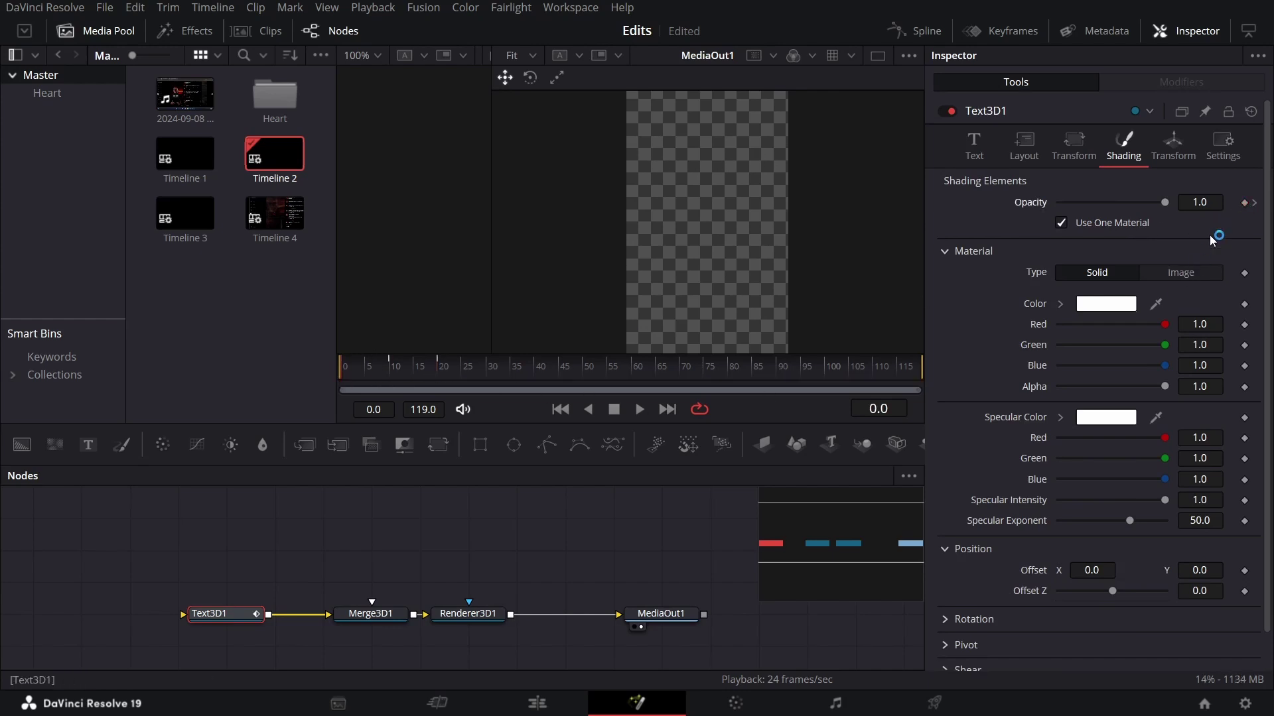
{"action": "left_click_drag", "start_coordinate": [1166, 203], "coordinate": [995, 207]}
{"action": "key", "text": "space"}
{"action": "key", "text": "space"}
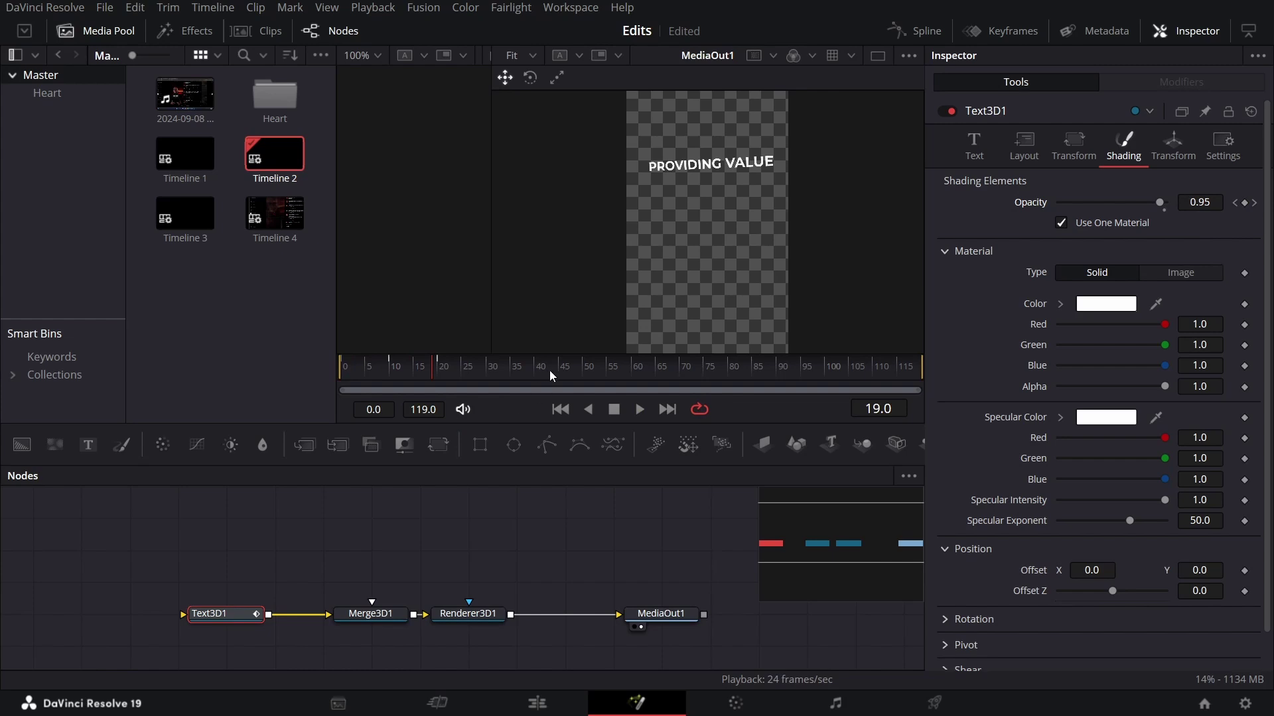
- Keyframe the text's shading opacity at 1.0 on frame 65 and at 0 on frame 70
{"action": "left_click_drag", "start_coordinate": [550, 372], "coordinate": [597, 371]}
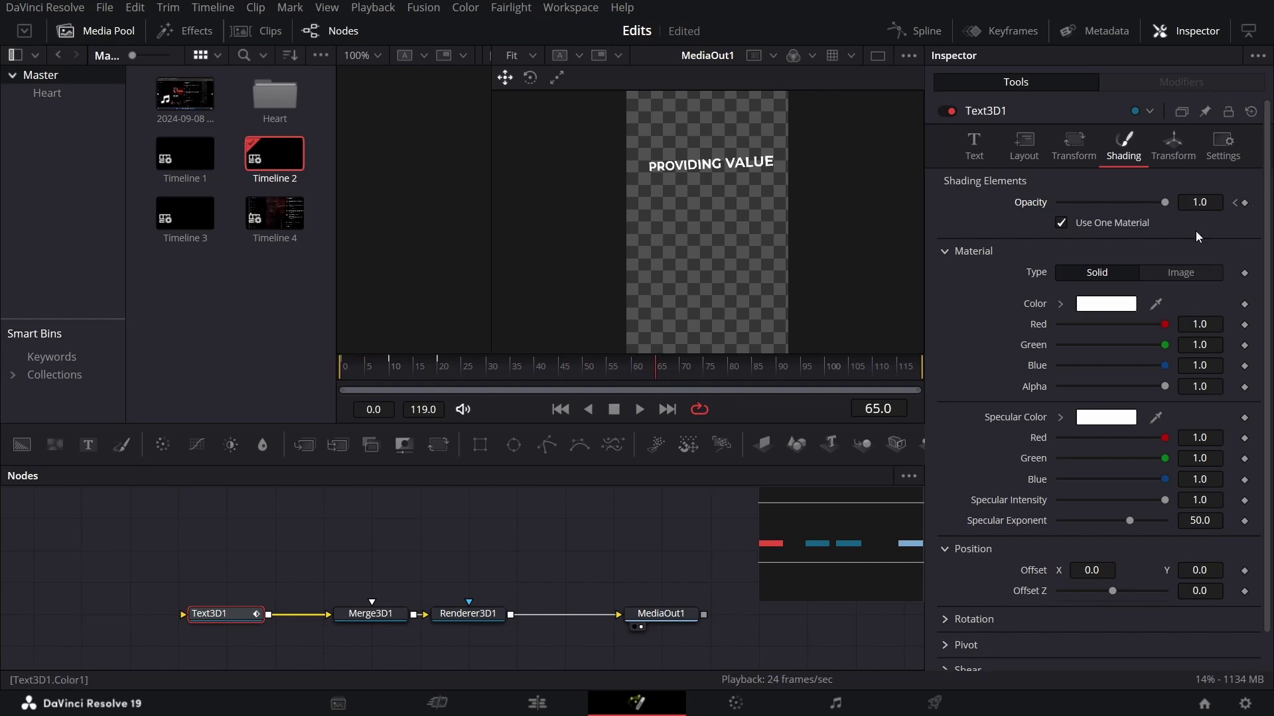
{"action": "left_click", "coordinate": [1244, 202]}
{"action": "left_click_drag", "start_coordinate": [687, 372], "coordinate": [679, 384]}
{"action": "left_click_drag", "start_coordinate": [1164, 202], "coordinate": [1059, 203]}
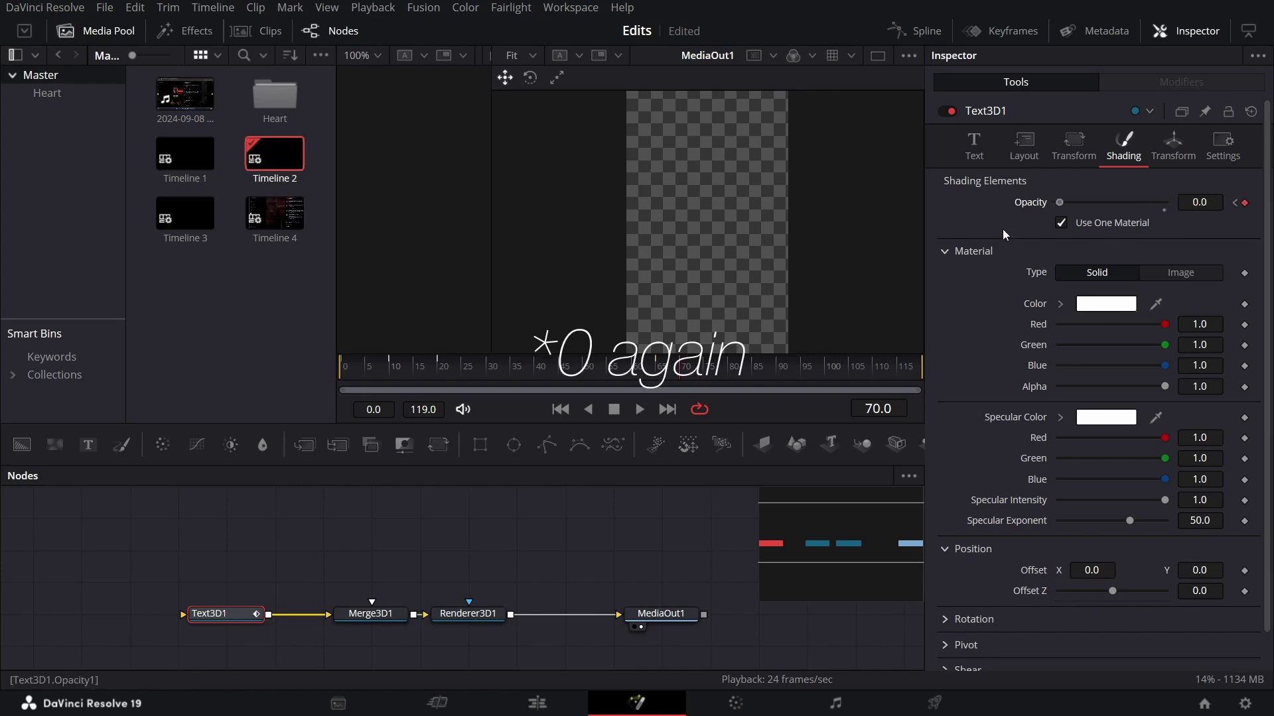
- Add a Shape 3D plane node above the Text 3D node and unlock its width and height
{"action": "left_click", "coordinate": [673, 529]}
{"action": "left_click_drag", "start_coordinate": [673, 529], "coordinate": [604, 529]}
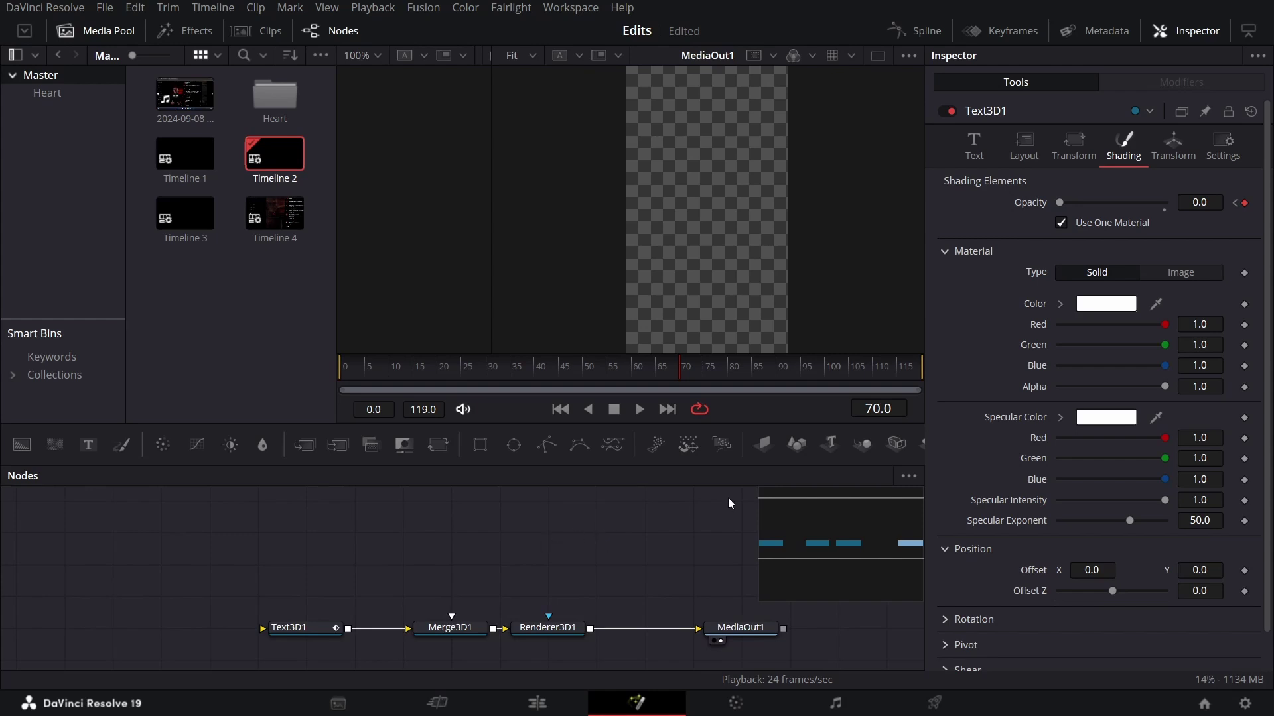
{"action": "left_click_drag", "start_coordinate": [795, 443], "coordinate": [319, 565]}
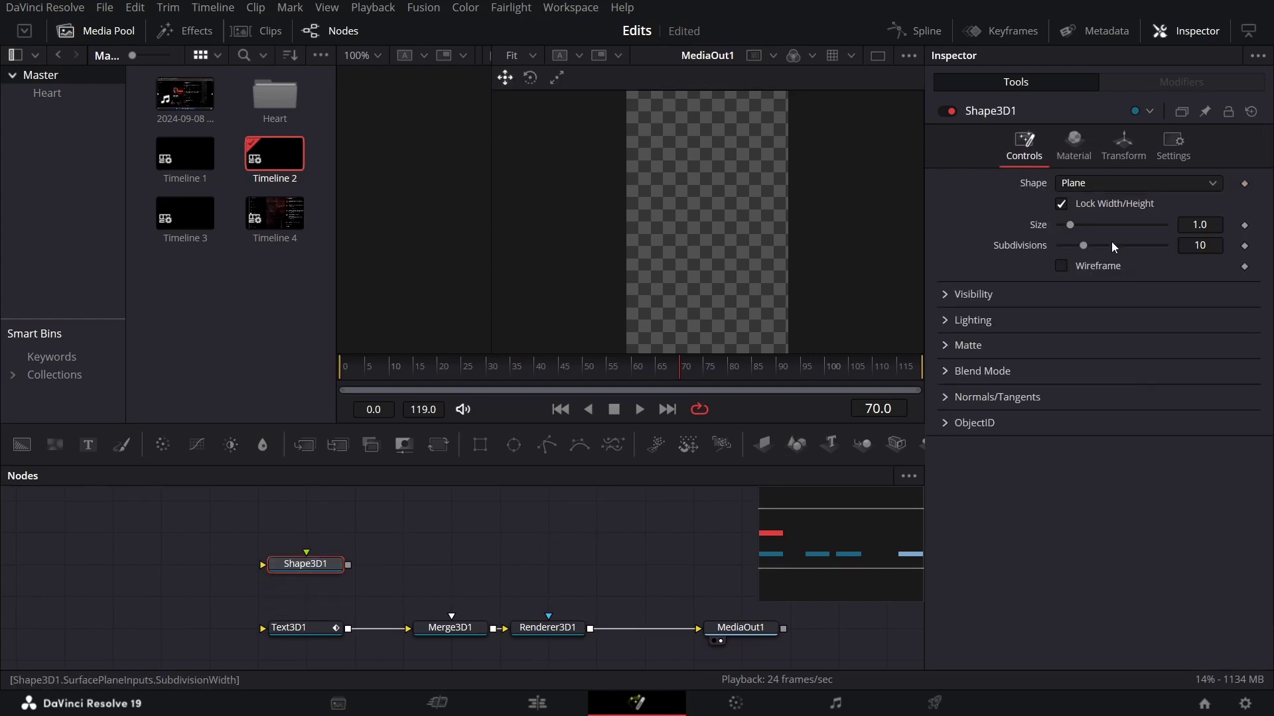
{"action": "left_click", "coordinate": [1085, 203]}
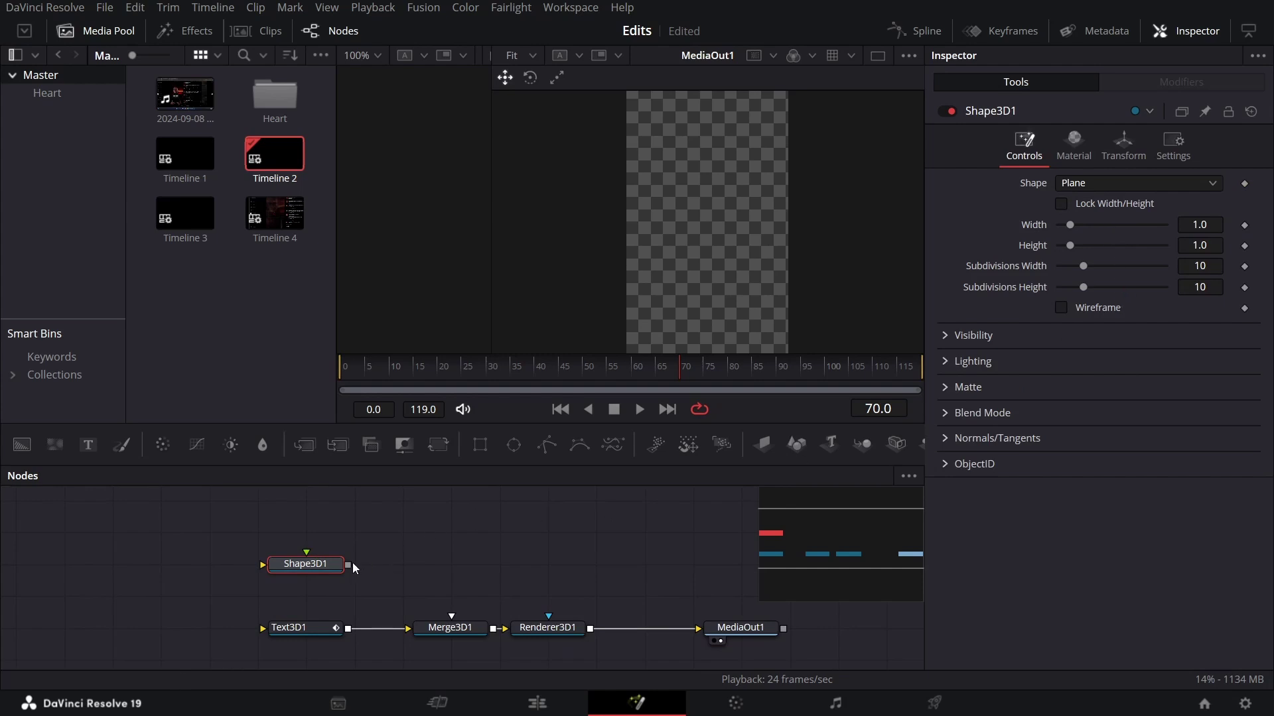
- Connect the Shape 3D plane to the Merge 3D node and add a width keyframe at frame 25
{"action": "left_click_drag", "start_coordinate": [348, 564], "coordinate": [453, 617]}
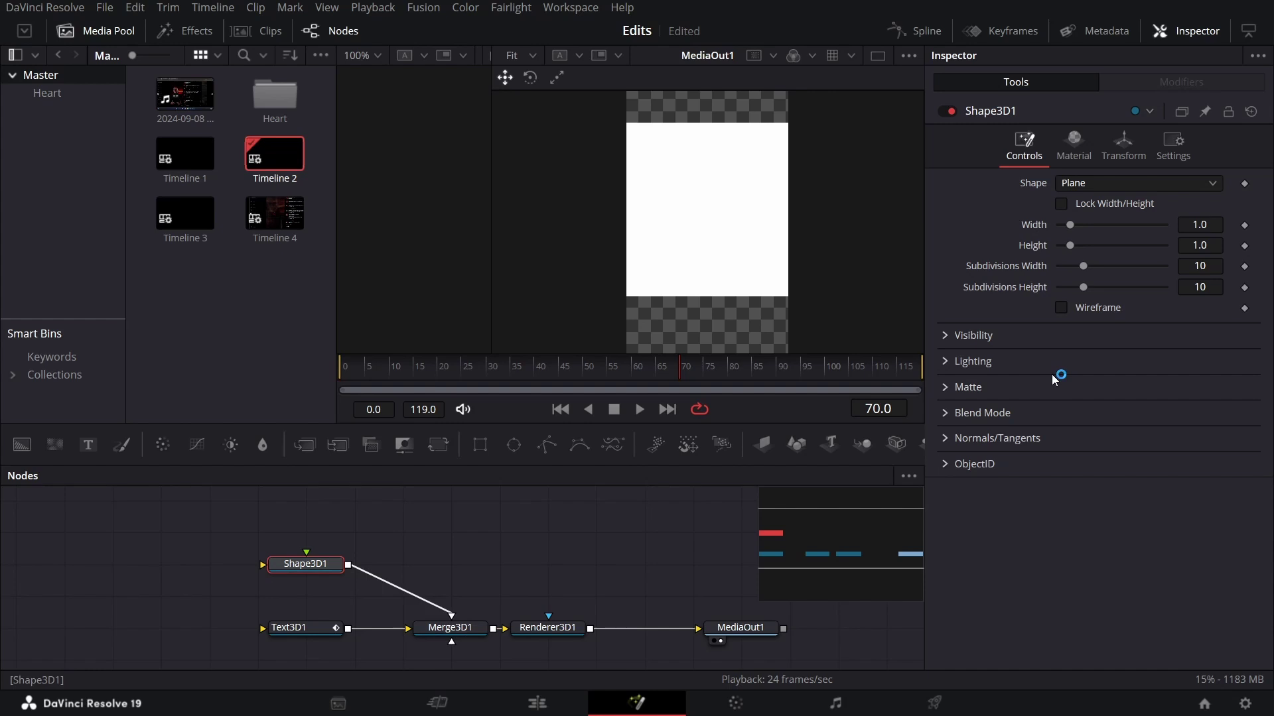
{"action": "left_click", "coordinate": [458, 379]}
{"action": "left_click", "coordinate": [1245, 227]}
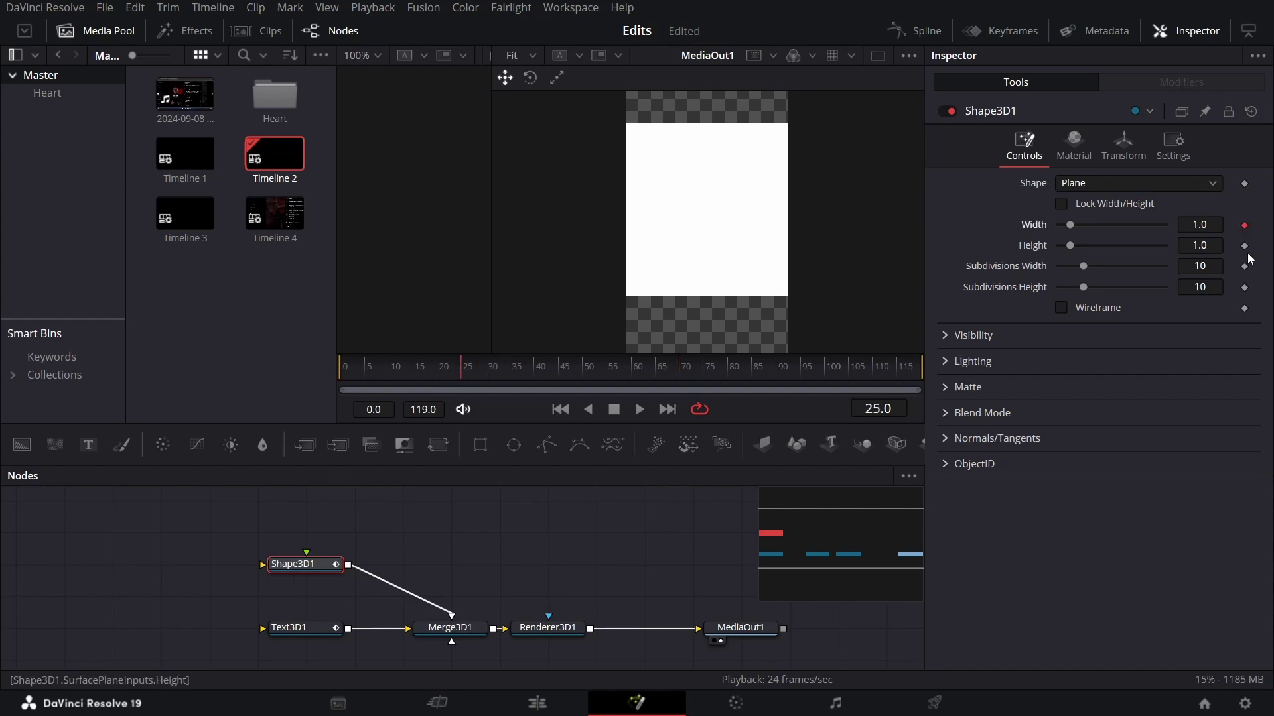
- Keyframe the plane's width at 6.85 on frame 40
{"action": "left_click", "coordinate": [536, 371]}
{"action": "left_click", "coordinate": [1245, 226]}
{"action": "left_click", "coordinate": [1202, 224]}
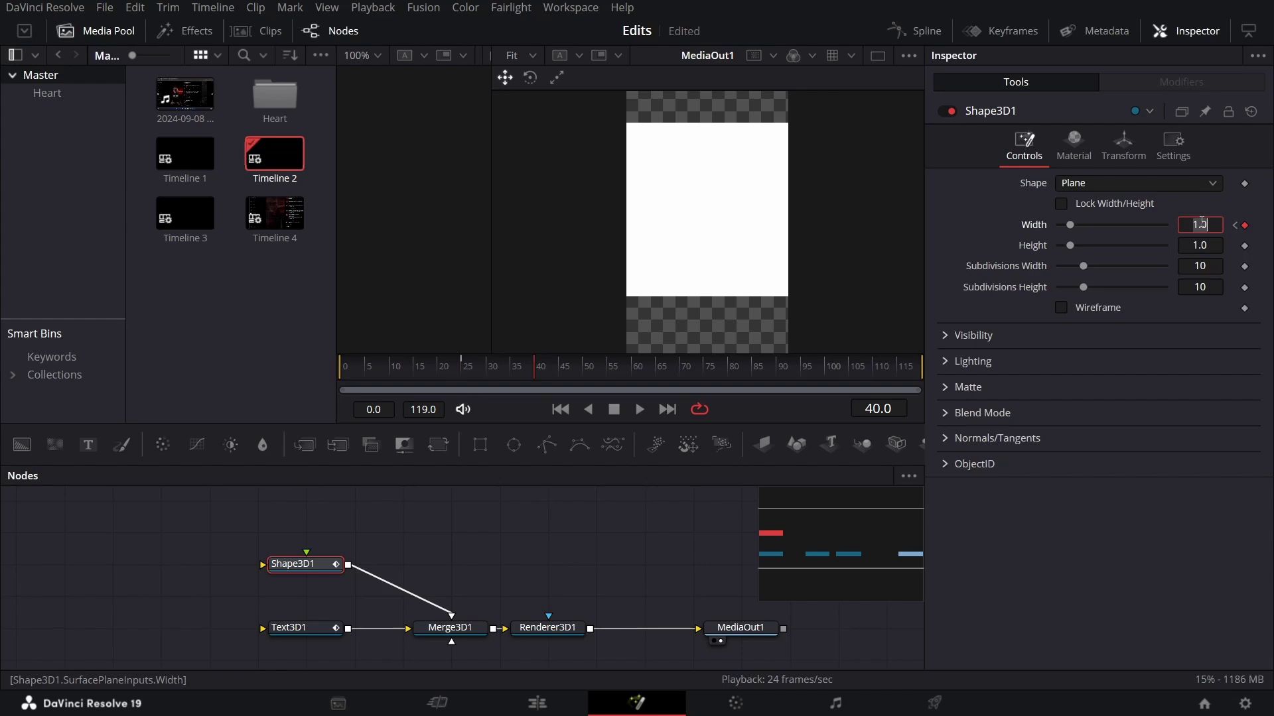
{"action": "type", "text": "6.85"}
{"action": "key", "text": "Tab"}
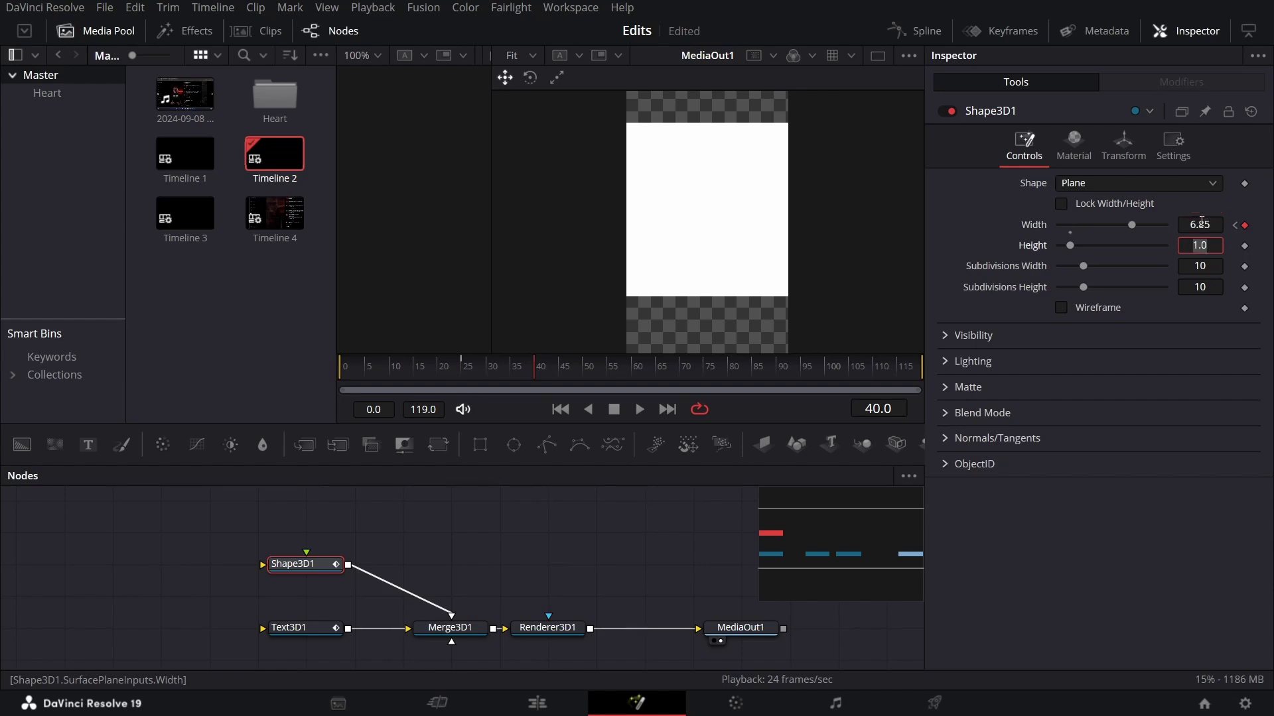
- Set the plane's width keyframe at frame 25 to 0 and its height to 0.94
{"action": "left_click", "coordinate": [457, 368]}
{"action": "left_click_drag", "start_coordinate": [1081, 225], "coordinate": [1056, 225]}
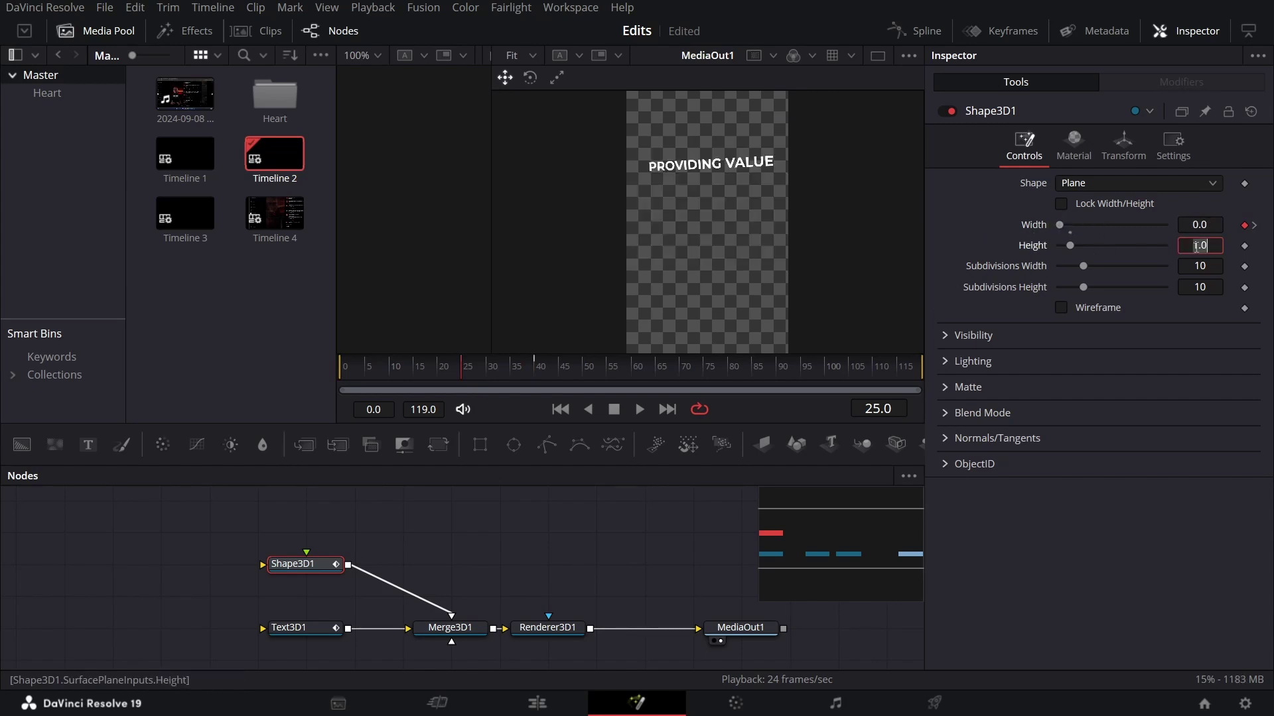
{"action": "type", "text": "0.94"}
{"action": "key", "text": "Tab"}
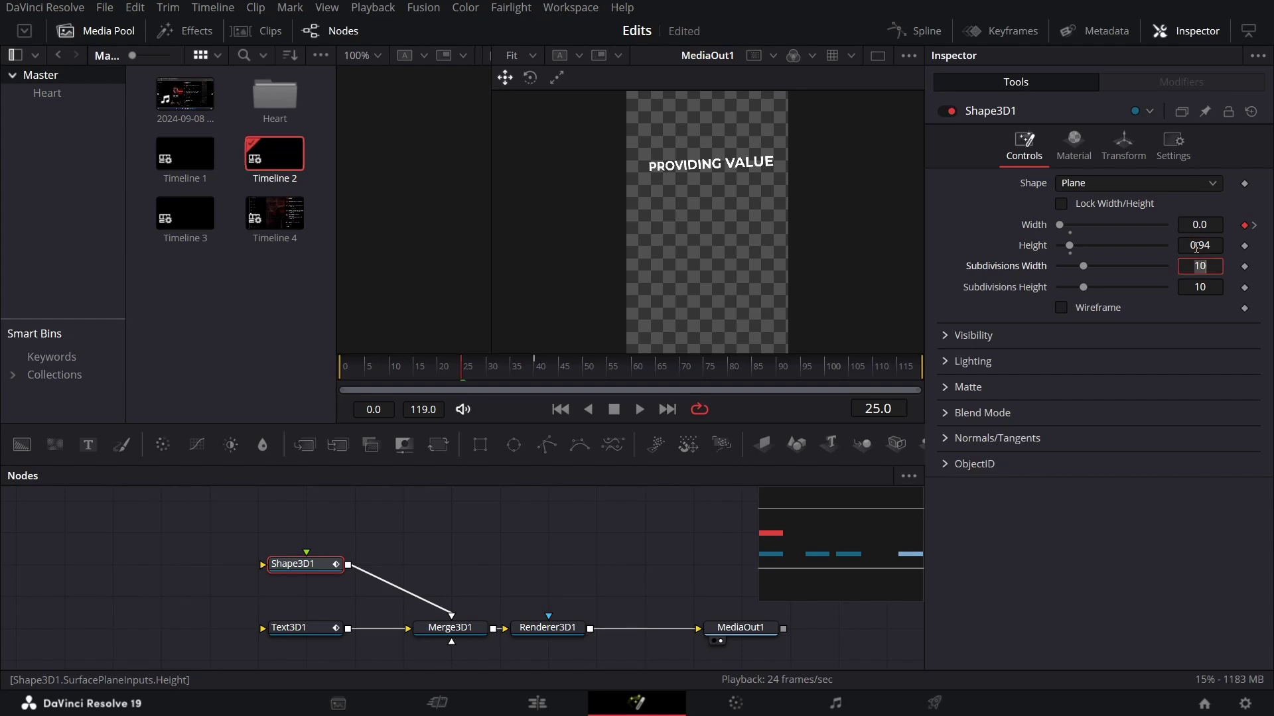
{"action": "left_click", "coordinate": [594, 548]}
- At frame 28, translate the plane to Y 1.3 and Z -15
{"action": "mouse_move", "coordinate": [482, 371]}
{"action": "left_mouse_down"}
{"action": "mouse_move", "coordinate": [548, 375]}
{"action": "mouse_move", "coordinate": [476, 378]}
{"action": "left_mouse_up"}
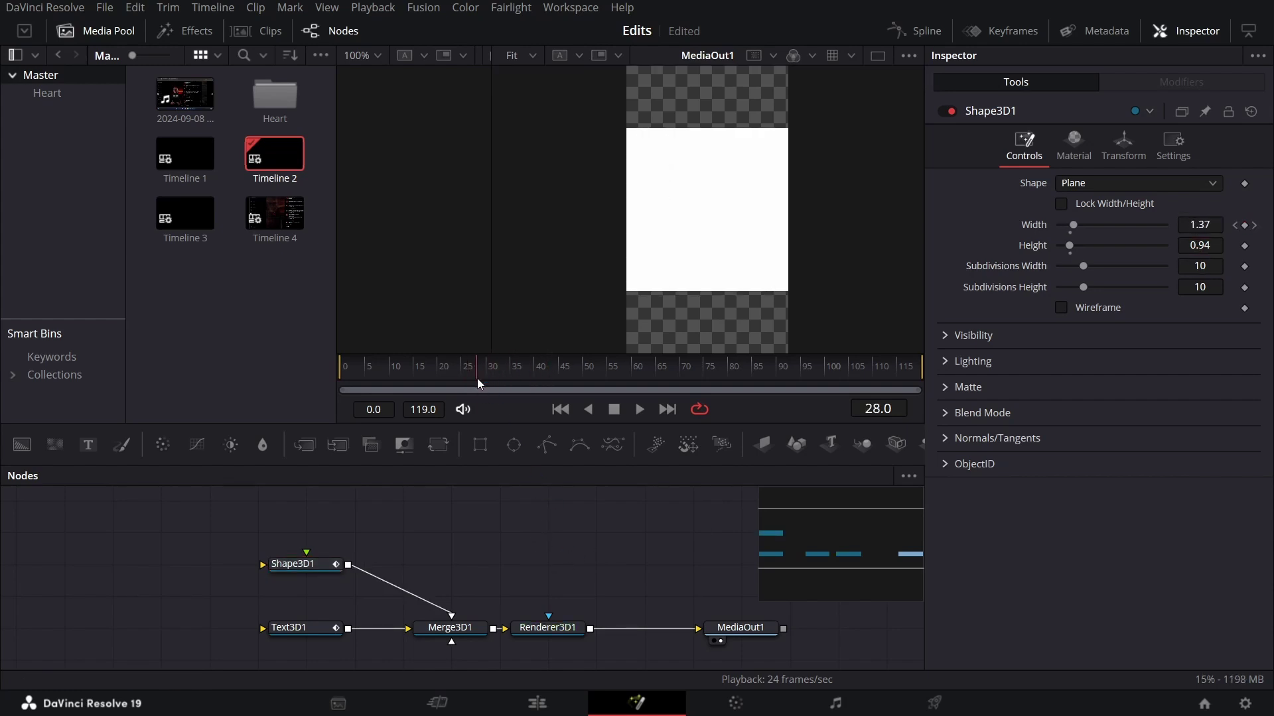
{"action": "left_click", "coordinate": [1120, 145]}
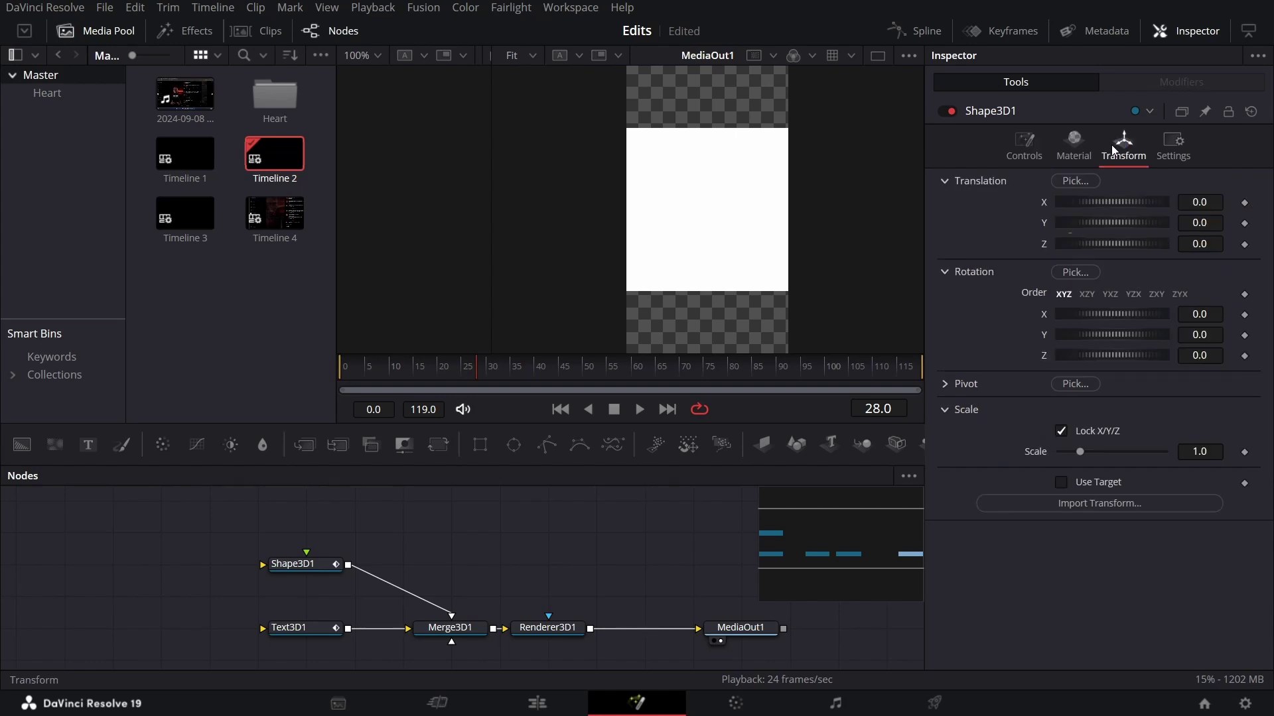
{"action": "left_click", "coordinate": [1215, 225]}
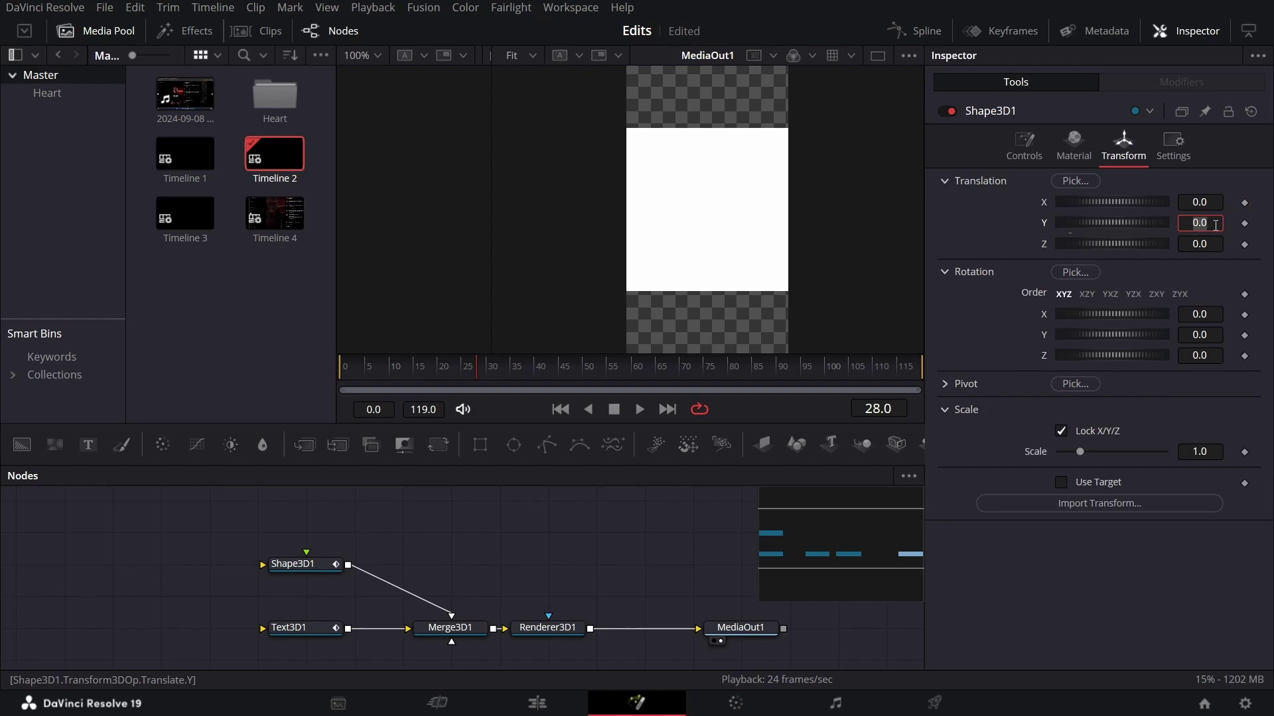
{"action": "type", "text": "1.3"}
{"action": "key", "text": "Tab"}
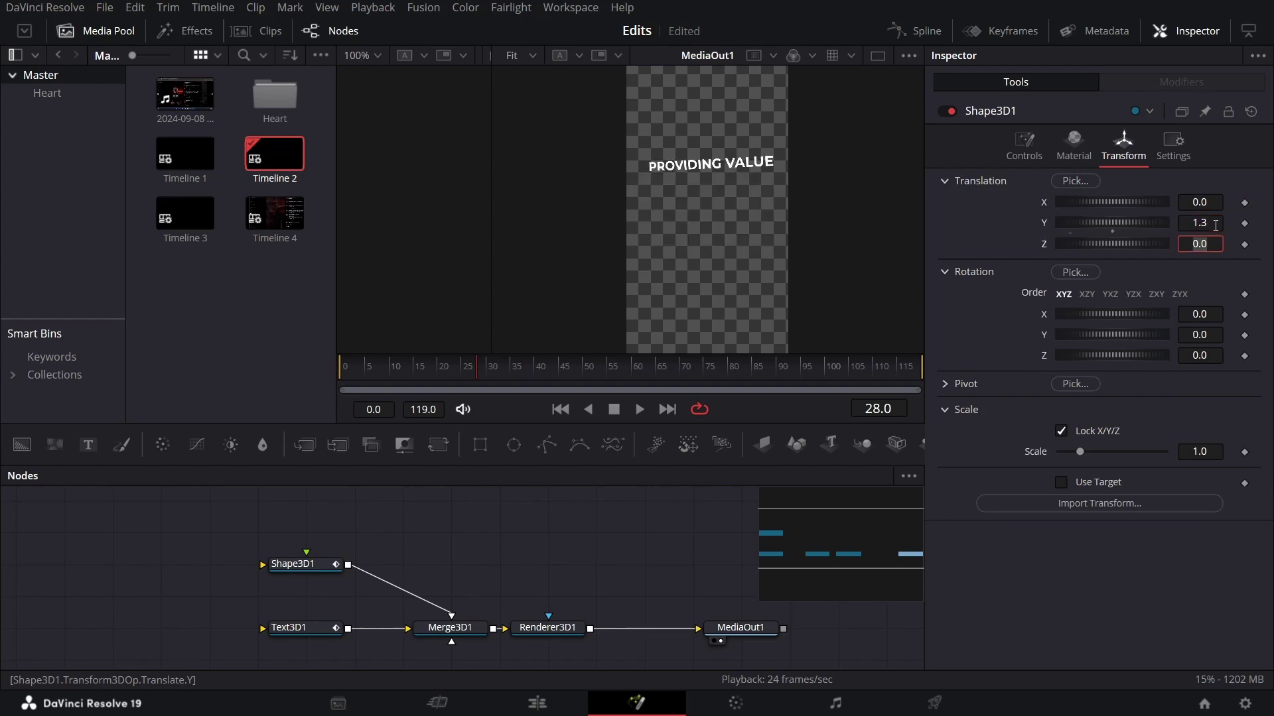
{"action": "type", "text": "-15"}
{"action": "key", "text": "Tab"}
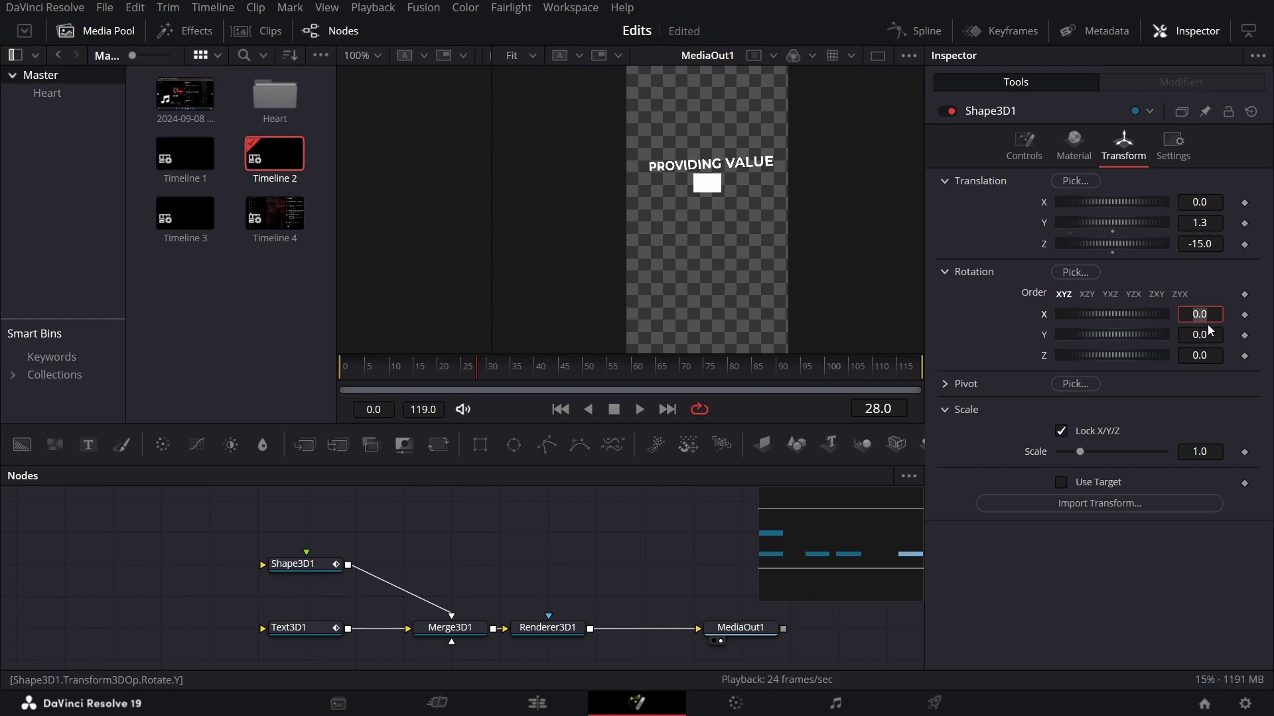
- Rotate the plane to X 7.5, Y -20 and Z 0.7
{"action": "type", "text": "7.5"}
{"action": "key", "text": "Tab"}
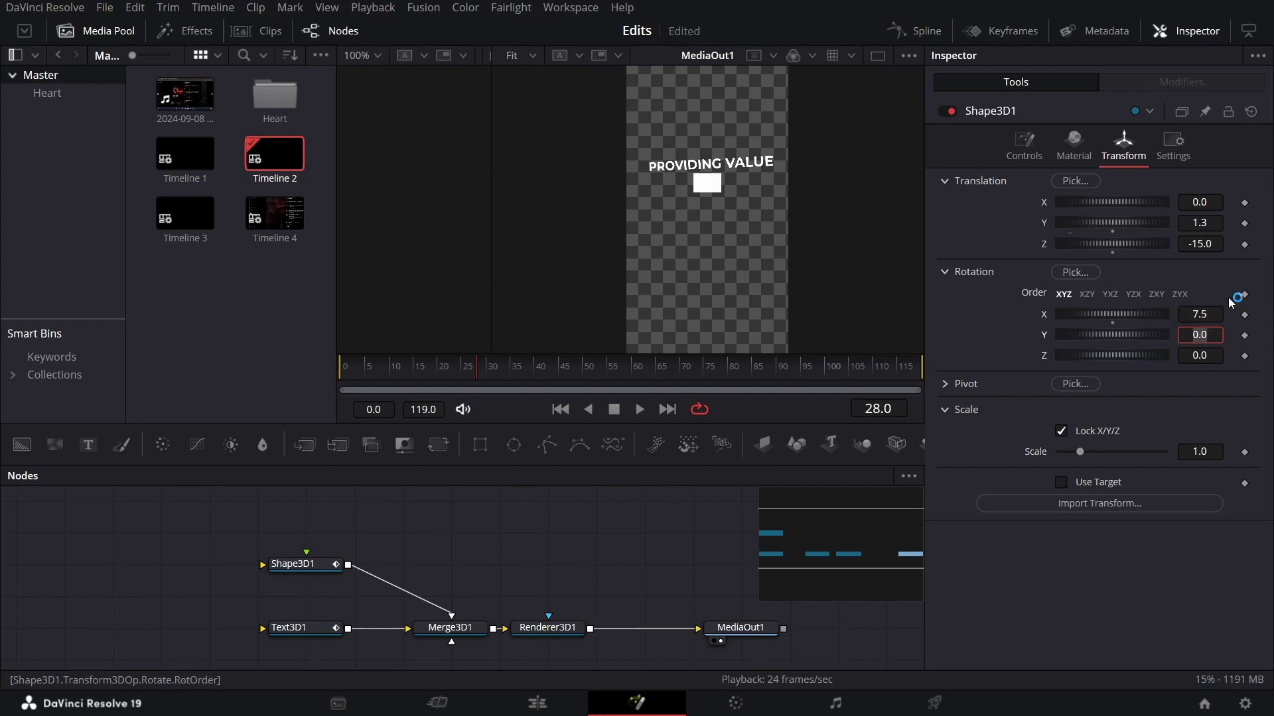
{"action": "type", "text": "-20"}
{"action": "key", "text": "Tab"}
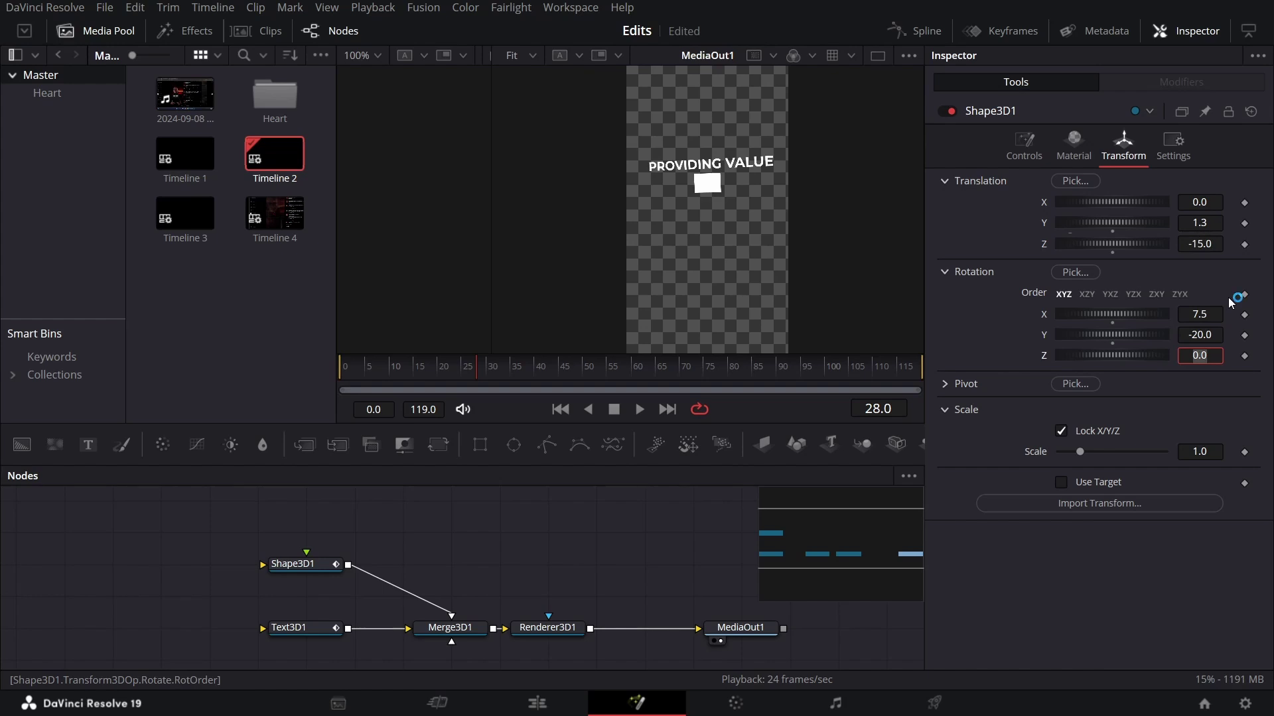
{"action": "type", "text": "0.7"}
{"action": "key", "text": "Tab"}
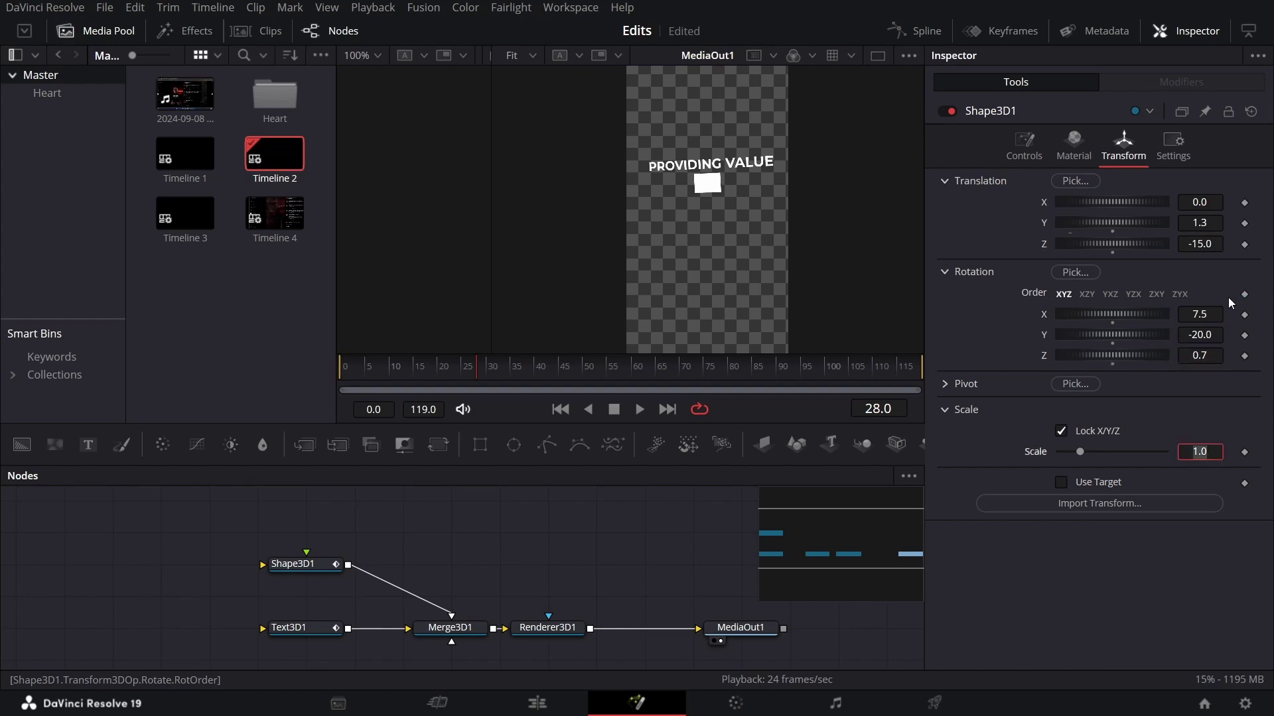
- At frame 52, make the plane's diffuse color dark red with Red 0.6, Green 0 and Blue 0
{"action": "left_click_drag", "start_coordinate": [432, 366], "coordinate": [595, 365]}
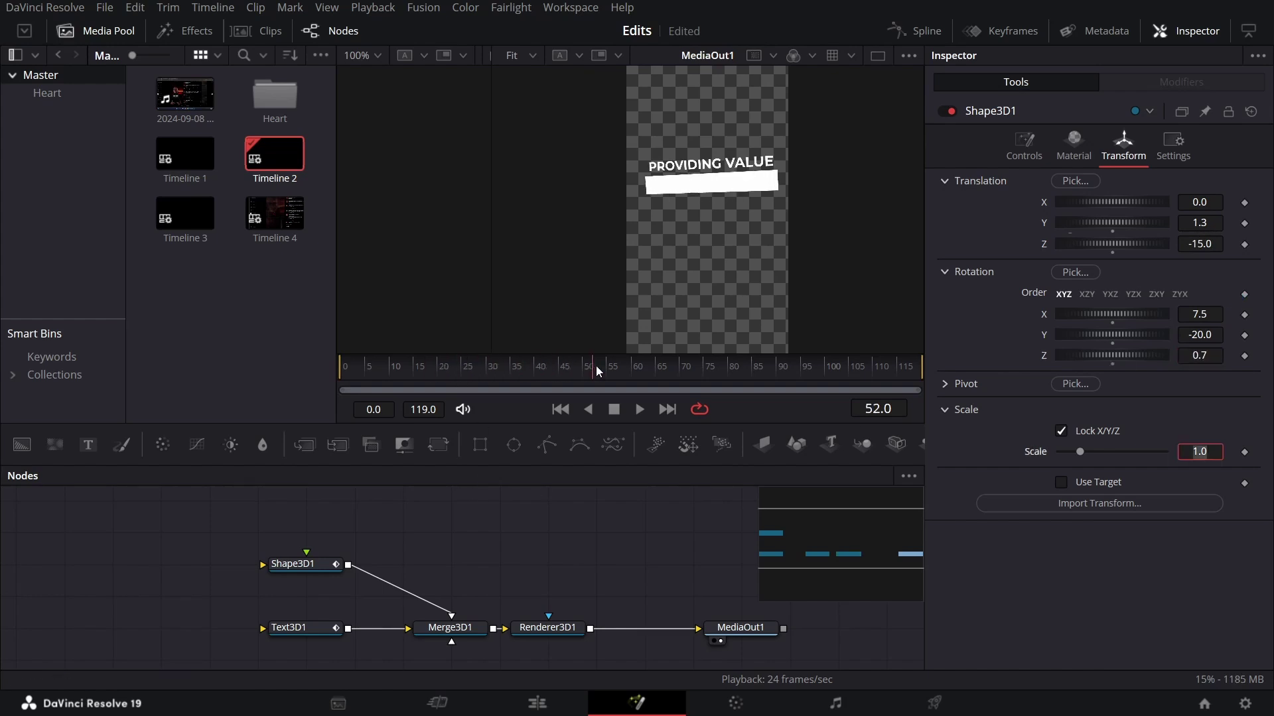
{"action": "scroll", "coordinate": [616, 336], "scroll_direction": "up", "scroll_amount": 3}
{"action": "scroll", "coordinate": [729, 205], "scroll_direction": "down", "scroll_amount": 1}
{"action": "left_click", "coordinate": [1073, 153]}
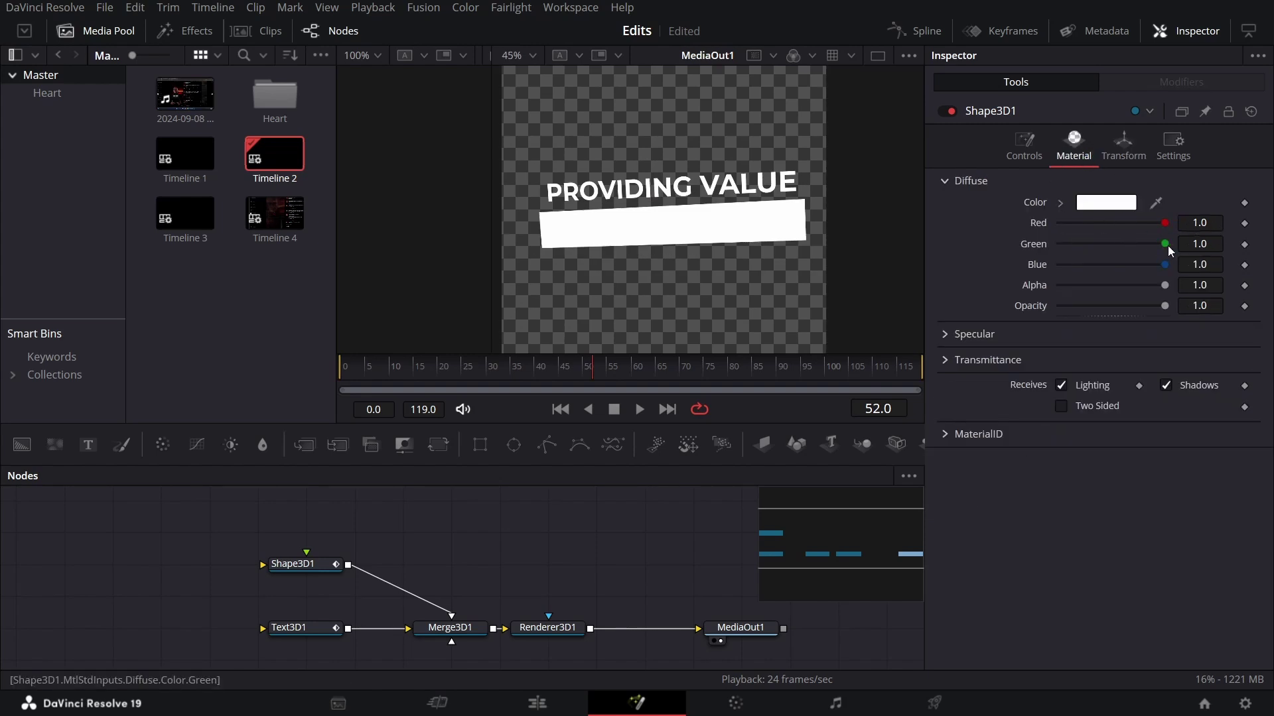
{"action": "left_click_drag", "start_coordinate": [1164, 243], "coordinate": [1025, 246]}
{"action": "left_click_drag", "start_coordinate": [1164, 264], "coordinate": [1035, 267]}
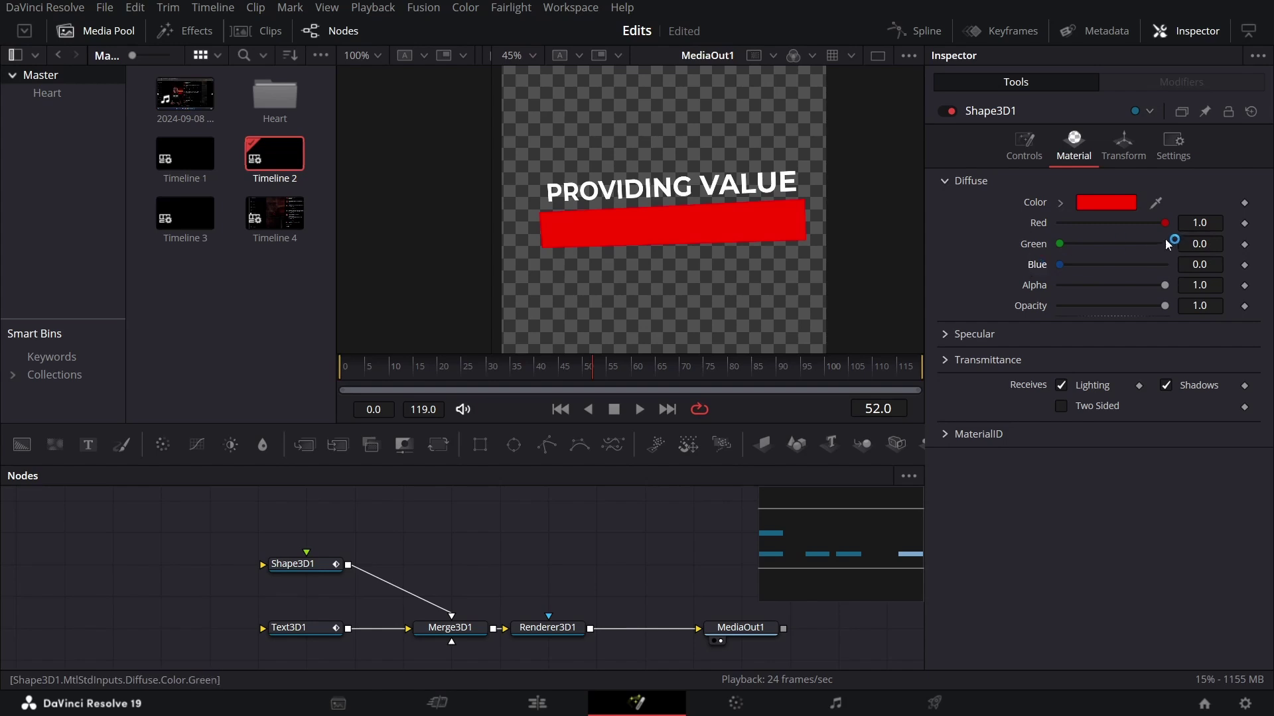
{"action": "left_click", "coordinate": [1191, 222]}
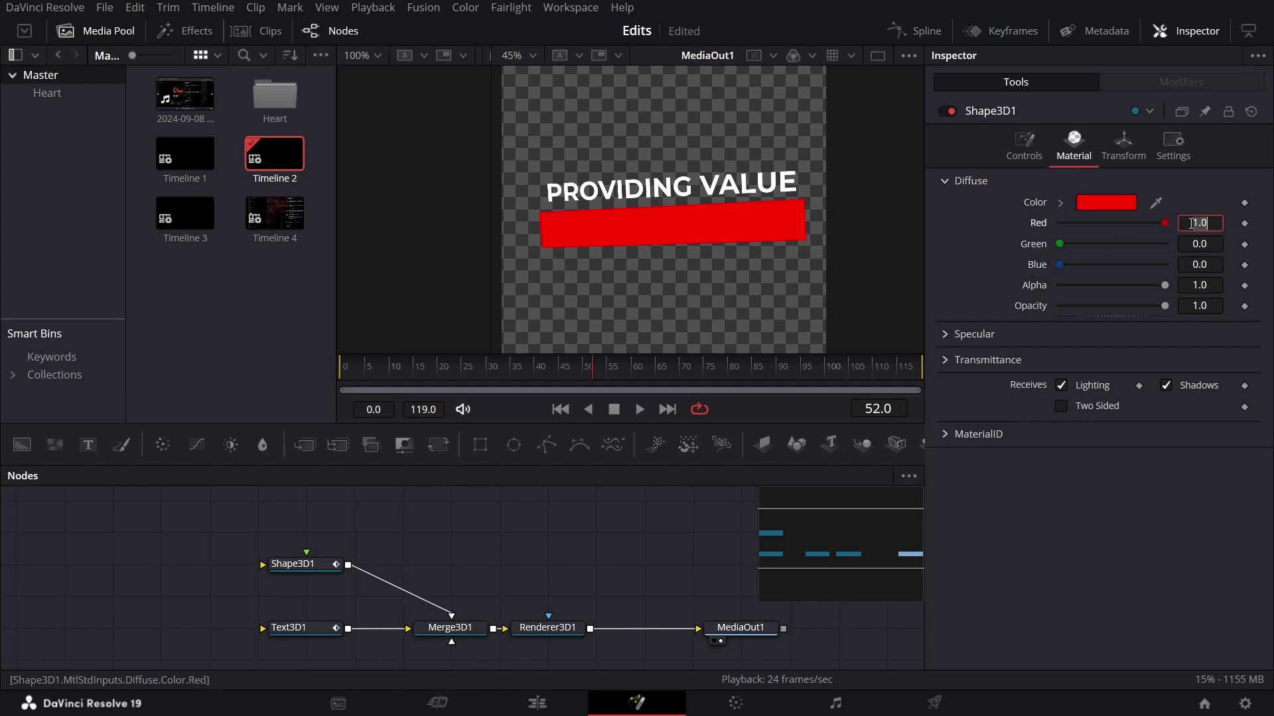
{"action": "type", "text": "0.6"}
{"action": "key", "text": "Tab"}
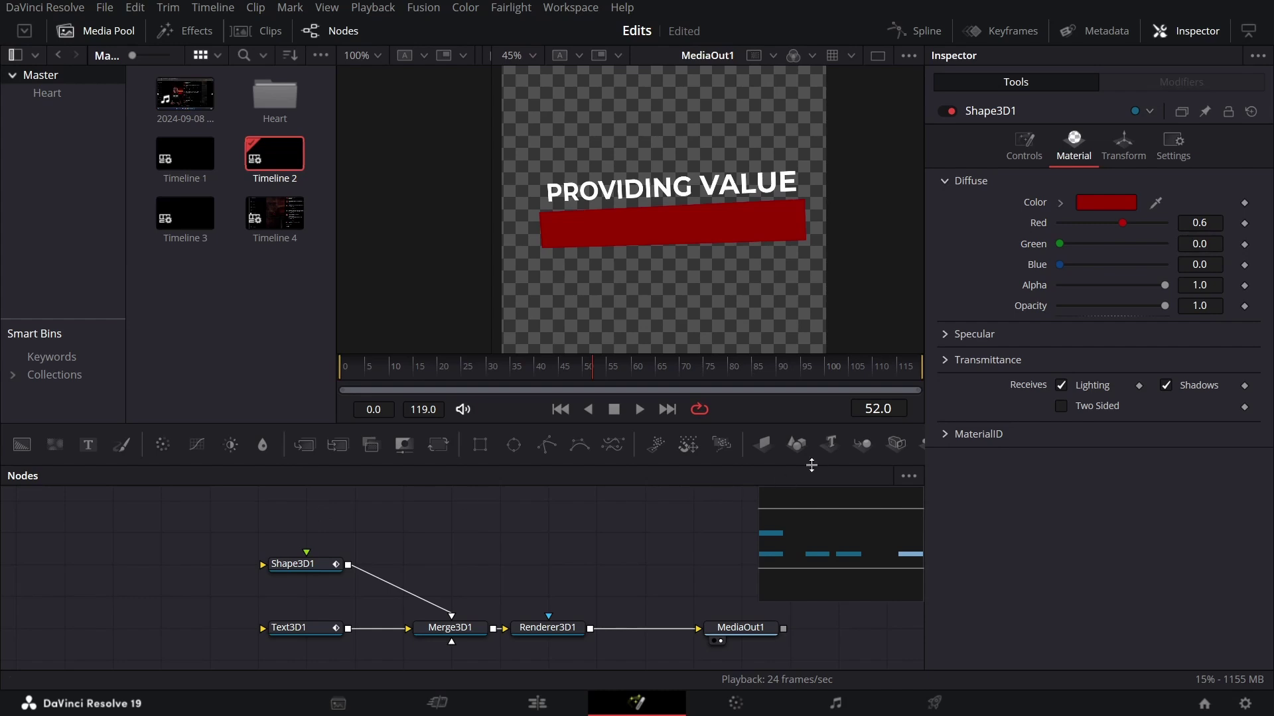
- Add a second Text 3D node above the Merge 3D node reading WITH NO EXCEPTIONS in the Montserrat font
{"action": "left_click_drag", "start_coordinate": [829, 443], "coordinate": [457, 562]}
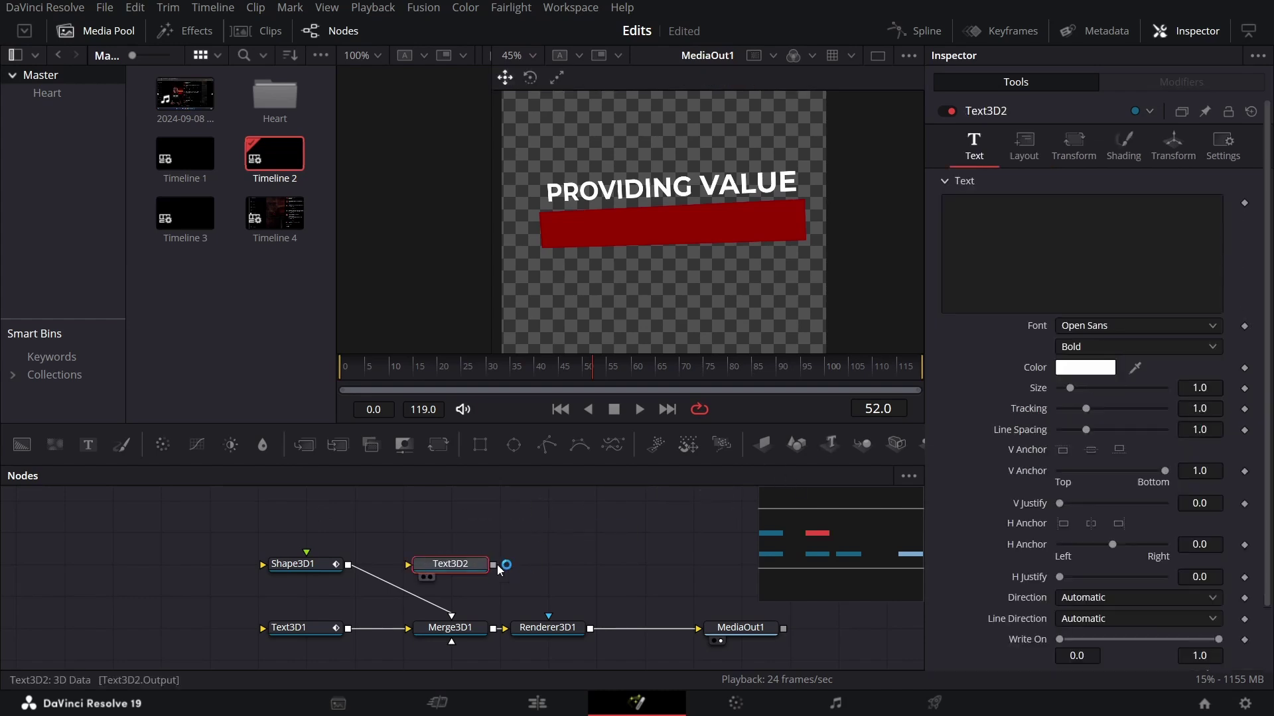
{"action": "left_click", "coordinate": [1037, 292]}
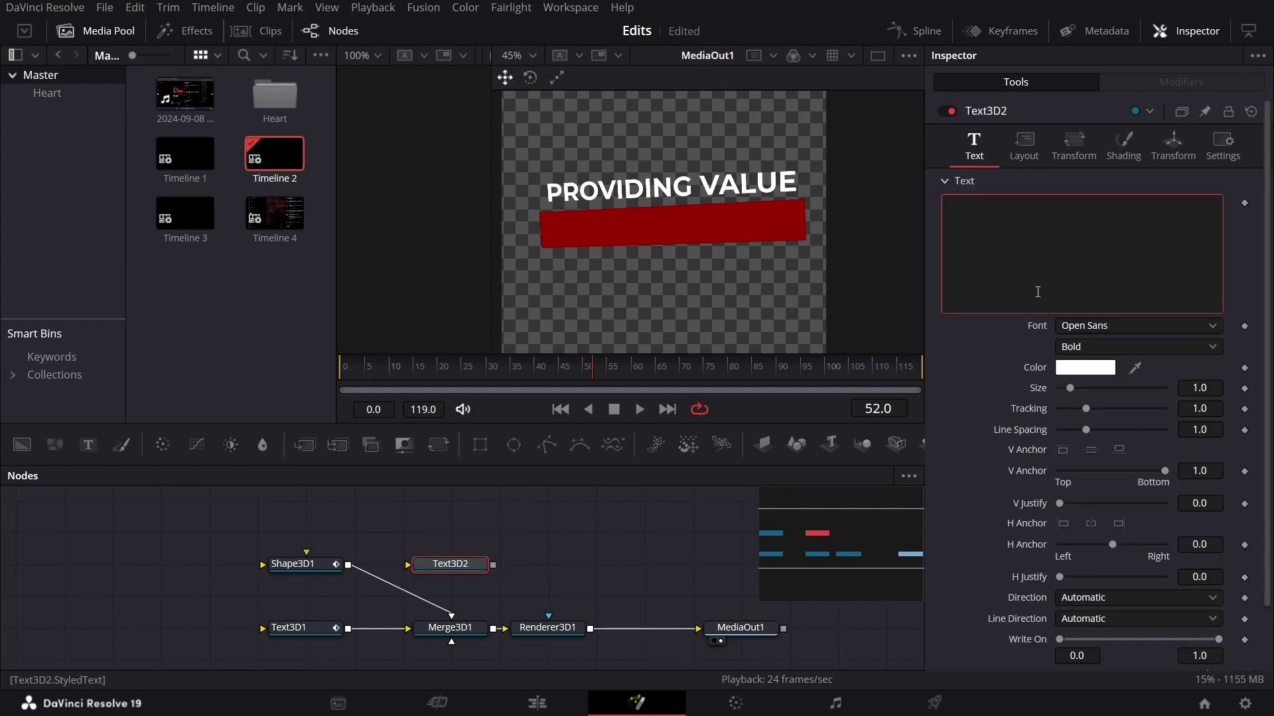
{"action": "type", "text": "WITH NO EXCEPTIONS"}
{"action": "left_click", "coordinate": [1093, 325]}
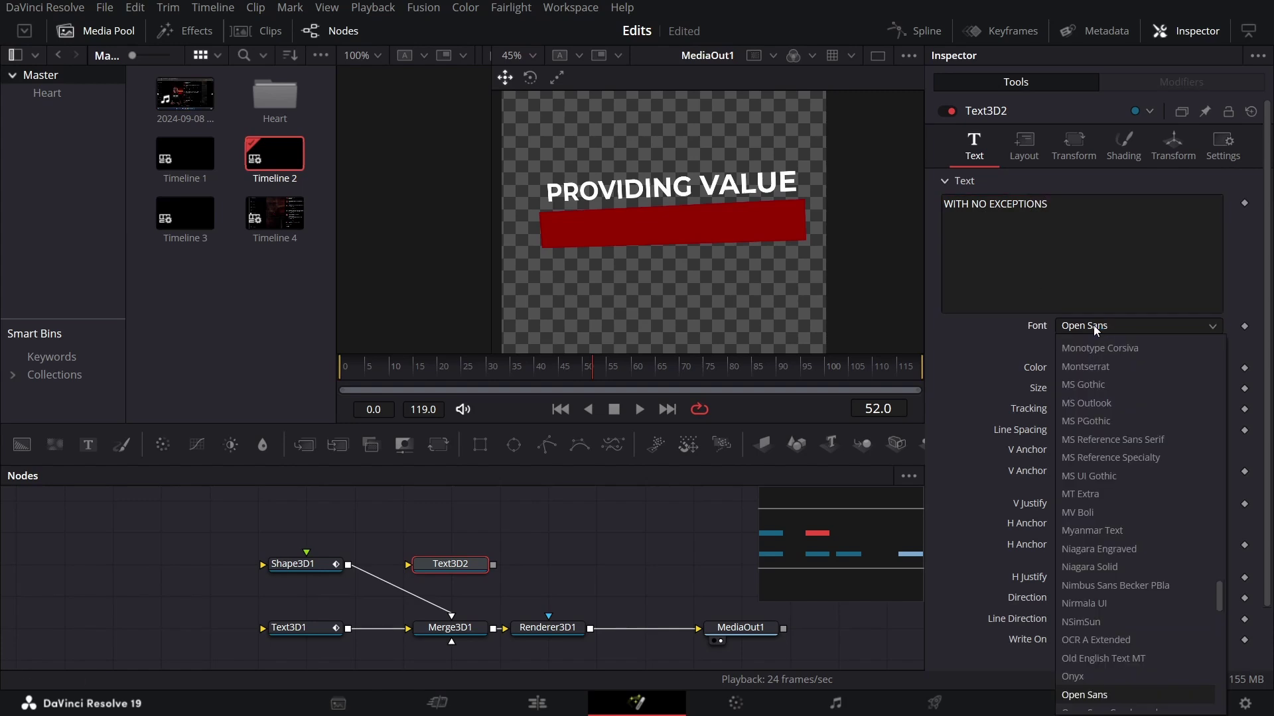
{"action": "type", "text": "mont"}
{"action": "key", "text": "Return"}
- Color the WITH NO EXCEPTIONS text black and connect its node to the Merge 3D node
{"action": "left_click", "coordinate": [1079, 367]}
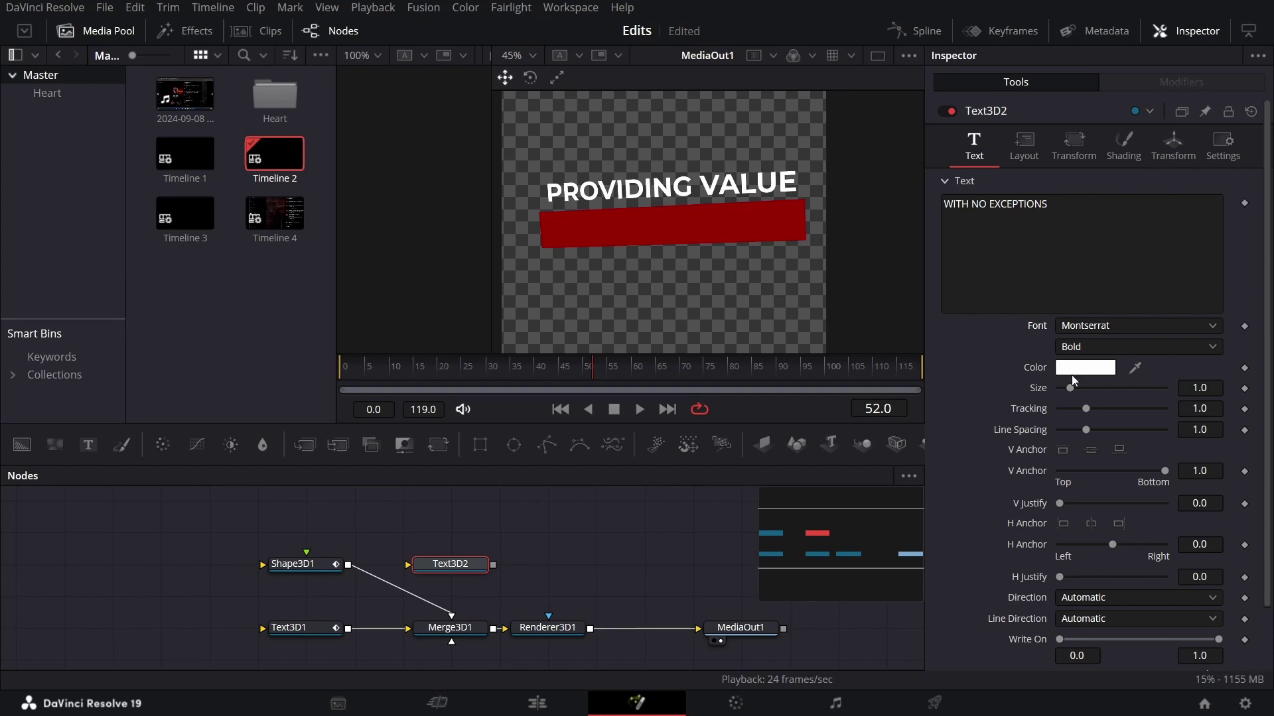
{"action": "left_click", "coordinate": [668, 320]}
{"action": "left_click_drag", "start_coordinate": [667, 321], "coordinate": [758, 392]}
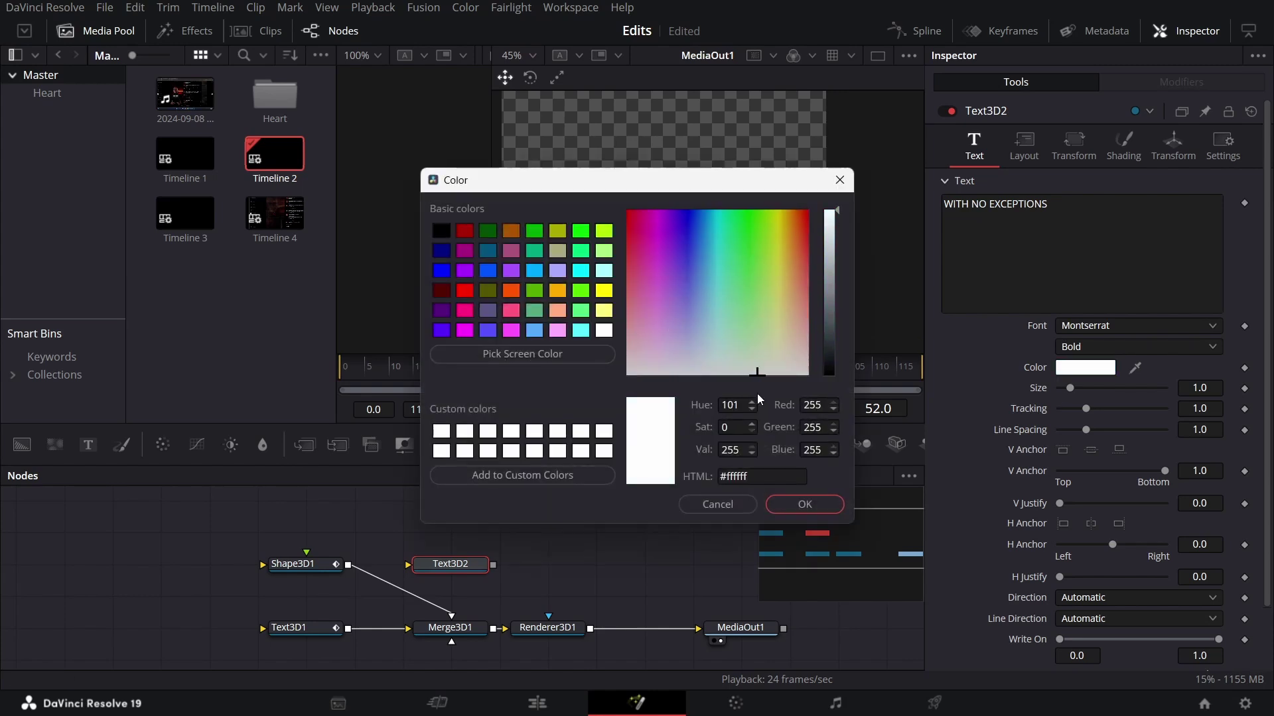
{"action": "left_click", "coordinate": [833, 367]}
{"action": "left_click", "coordinate": [817, 503]}
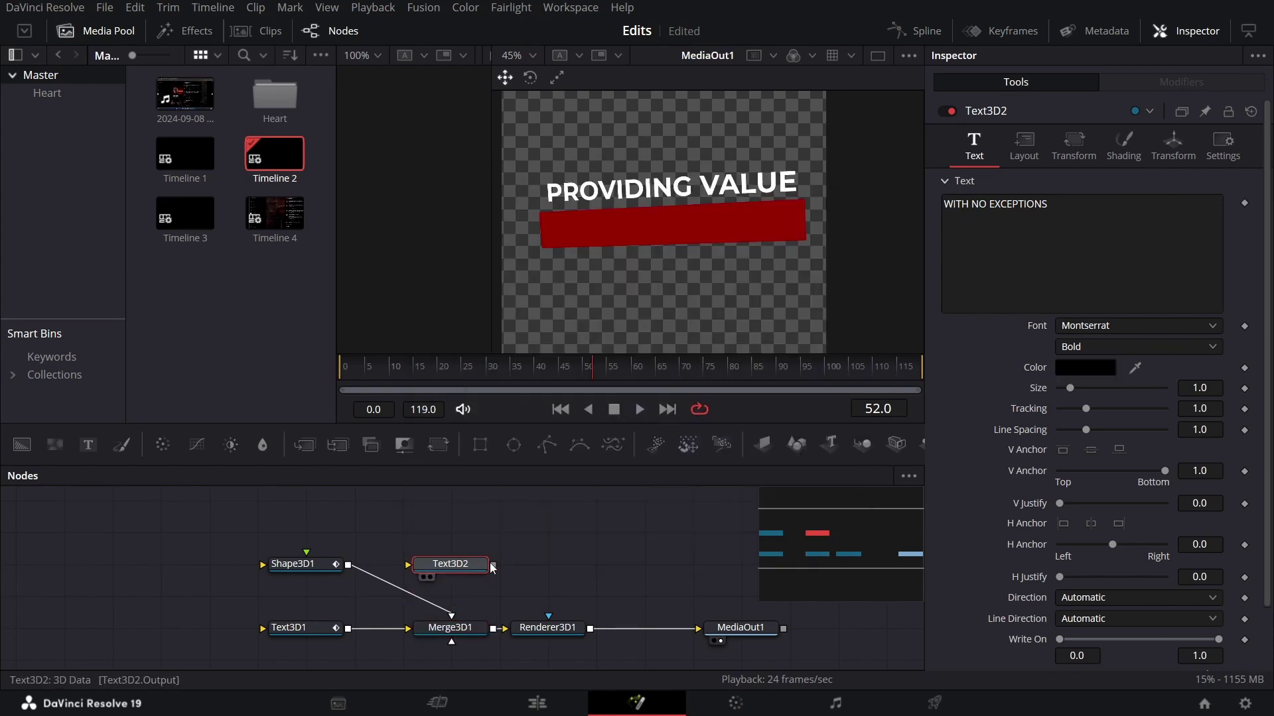
{"action": "left_click_drag", "start_coordinate": [492, 565], "coordinate": [473, 617]}
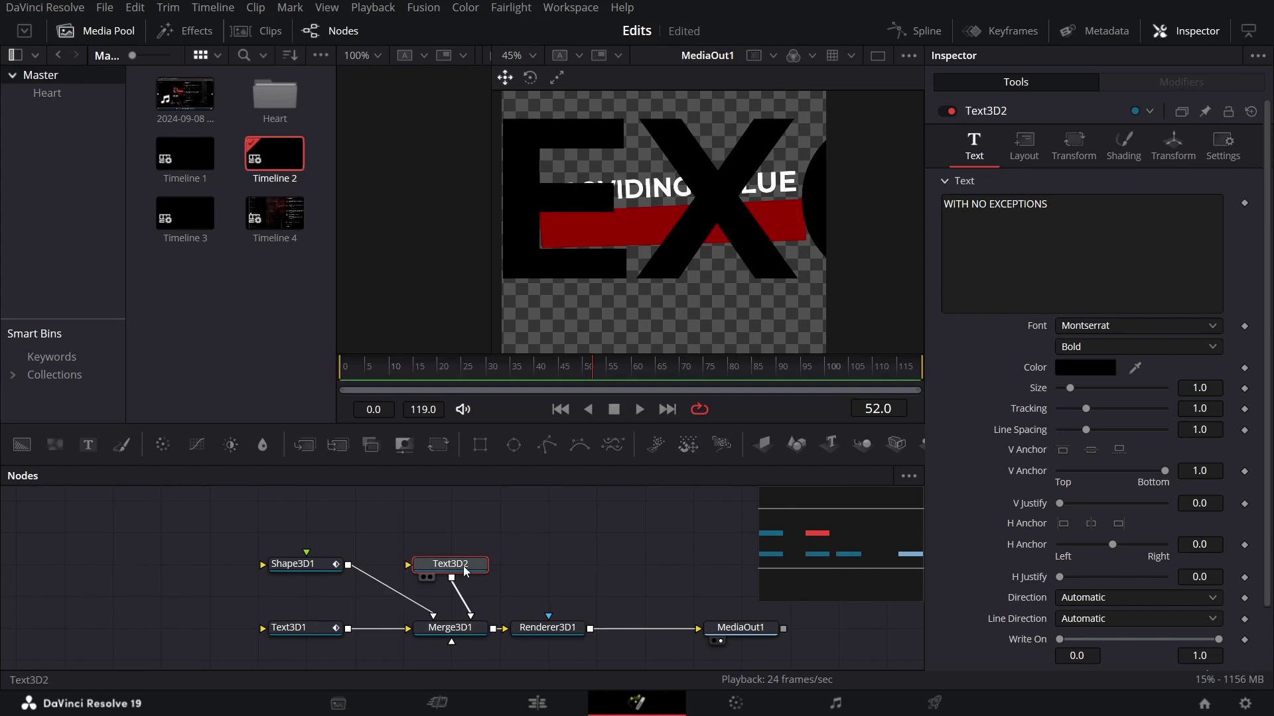
- Translate the WITH NO EXCEPTIONS text to X 0, Y 1.14 and Z -15
{"action": "left_click", "coordinate": [1169, 151]}
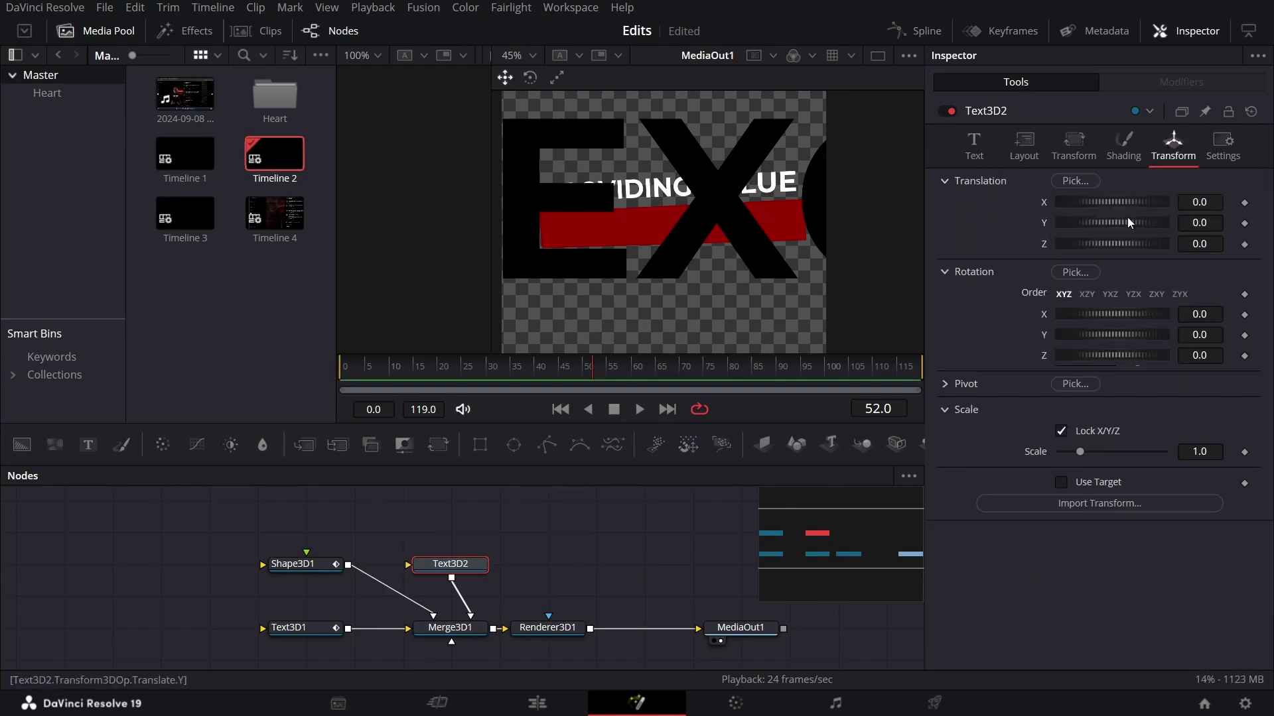
{"action": "left_click", "coordinate": [1208, 200]}
{"action": "type", "text": "0"}
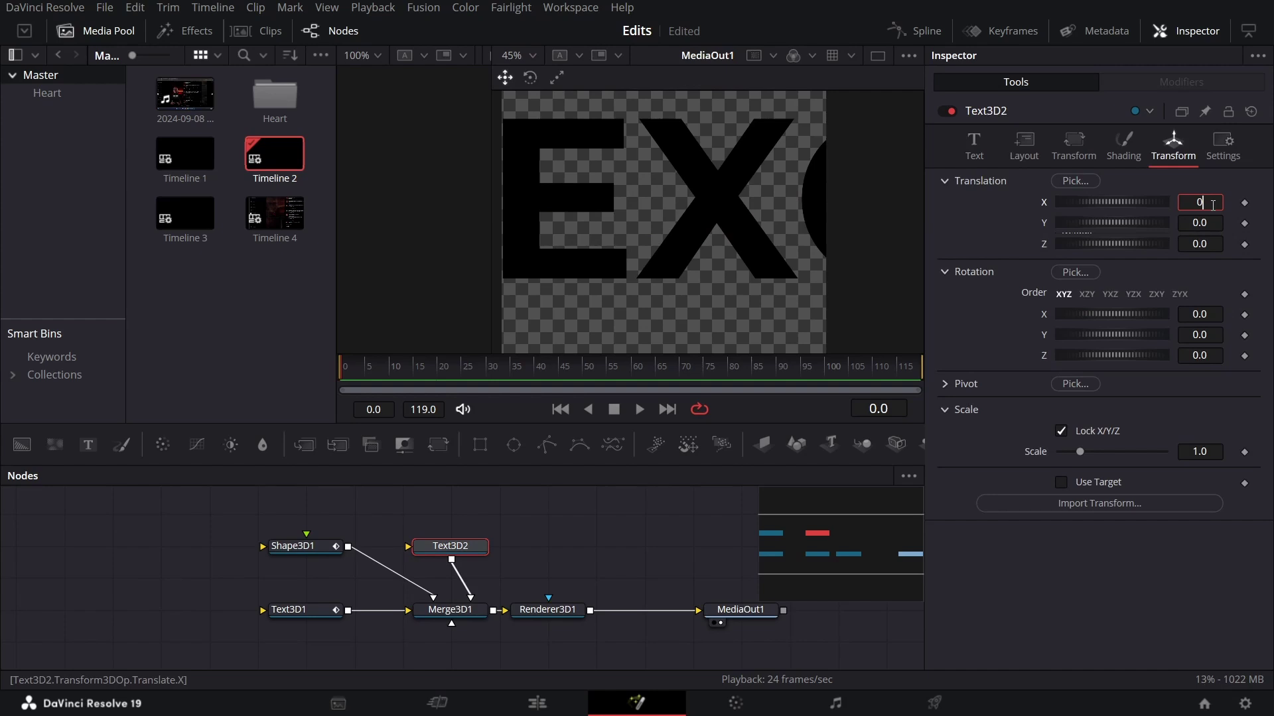
{"action": "key", "text": "Tab"}
{"action": "type", "text": "1.14"}
{"action": "key", "text": "Tab"}
{"action": "type", "text": "-15"}
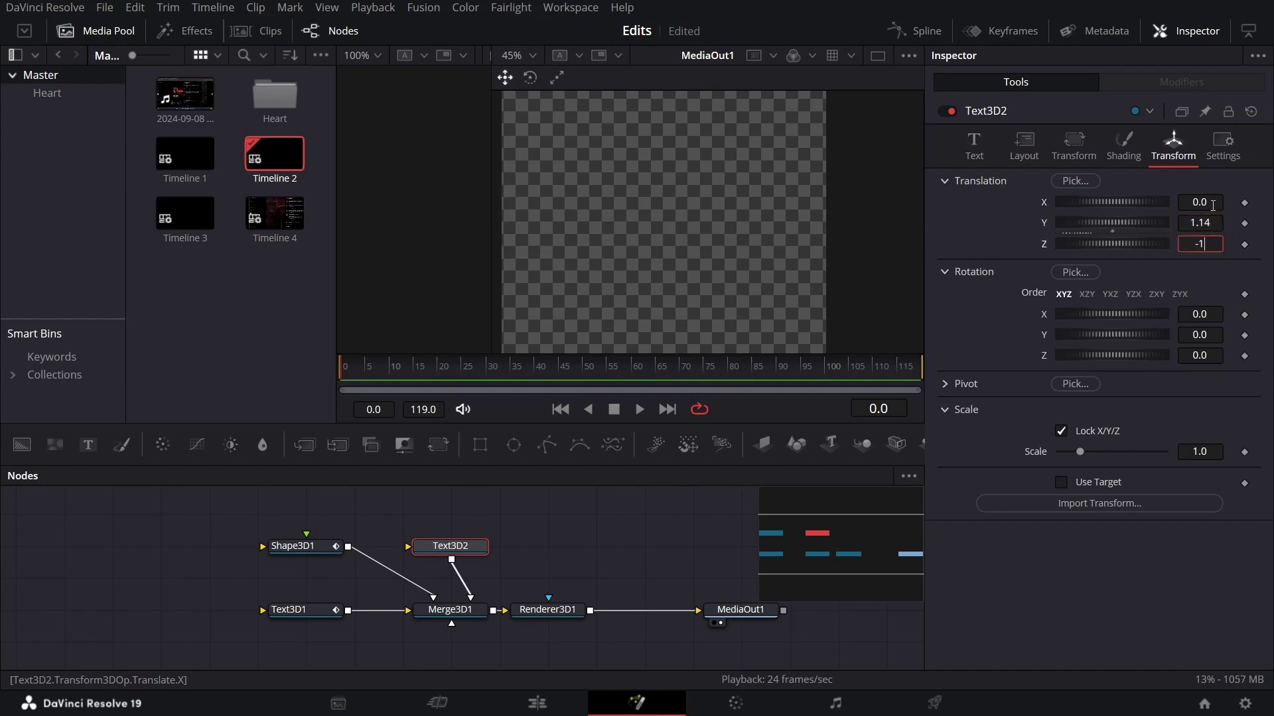
{"action": "key", "text": "Tab"}
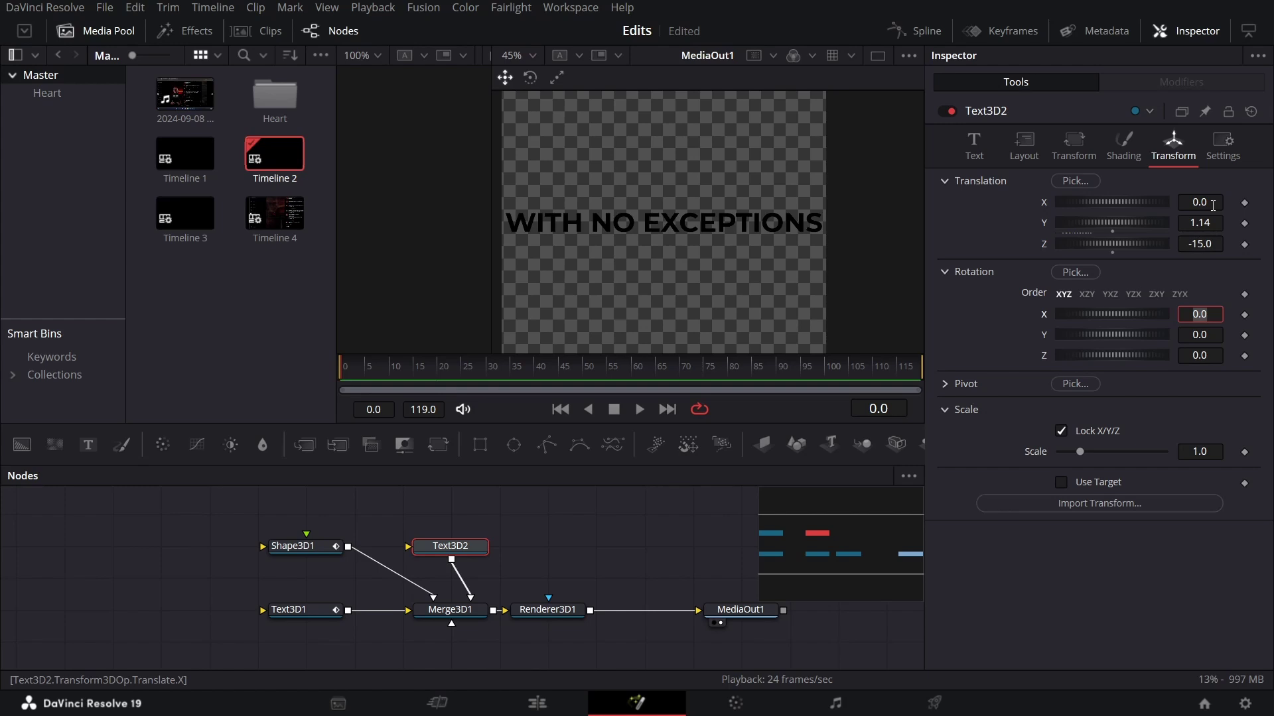
- Rotate the WITH NO EXCEPTIONS text to X 7.5, Y -20 and Z 0.6
{"action": "type", "text": "7.5"}
{"action": "key", "text": "Tab"}
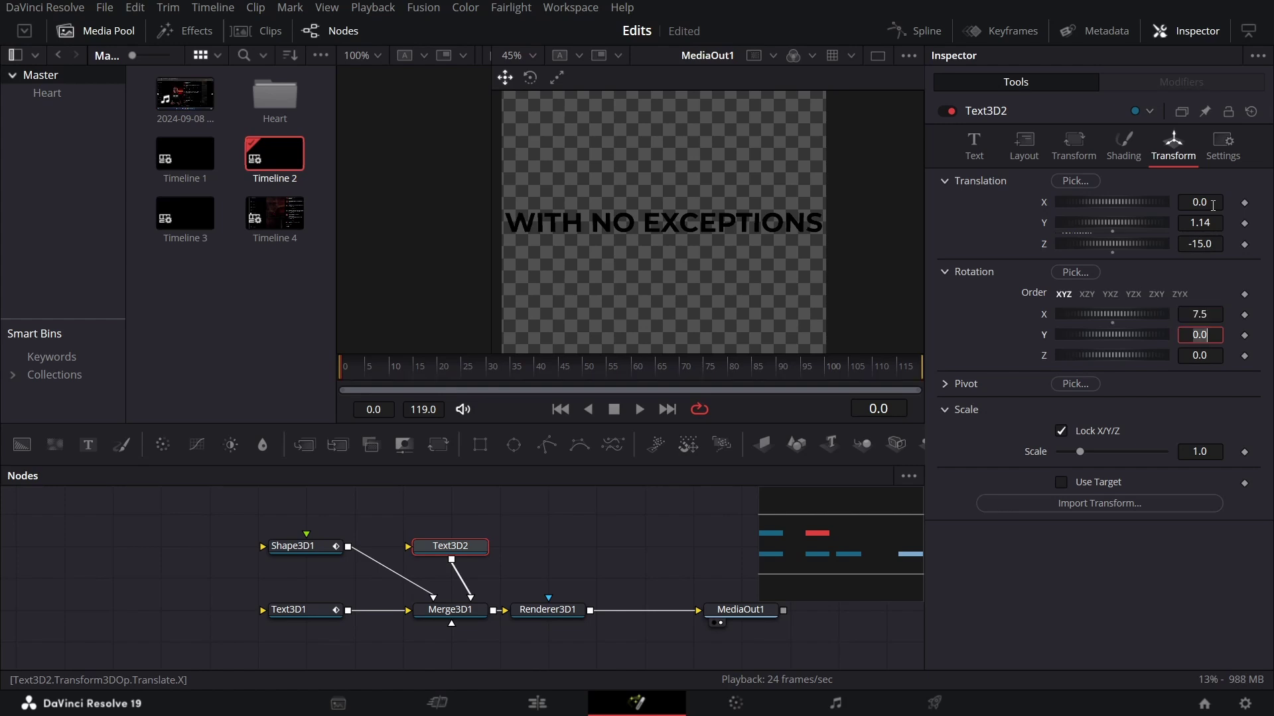
{"action": "type", "text": "-20"}
{"action": "key", "text": "Tab"}
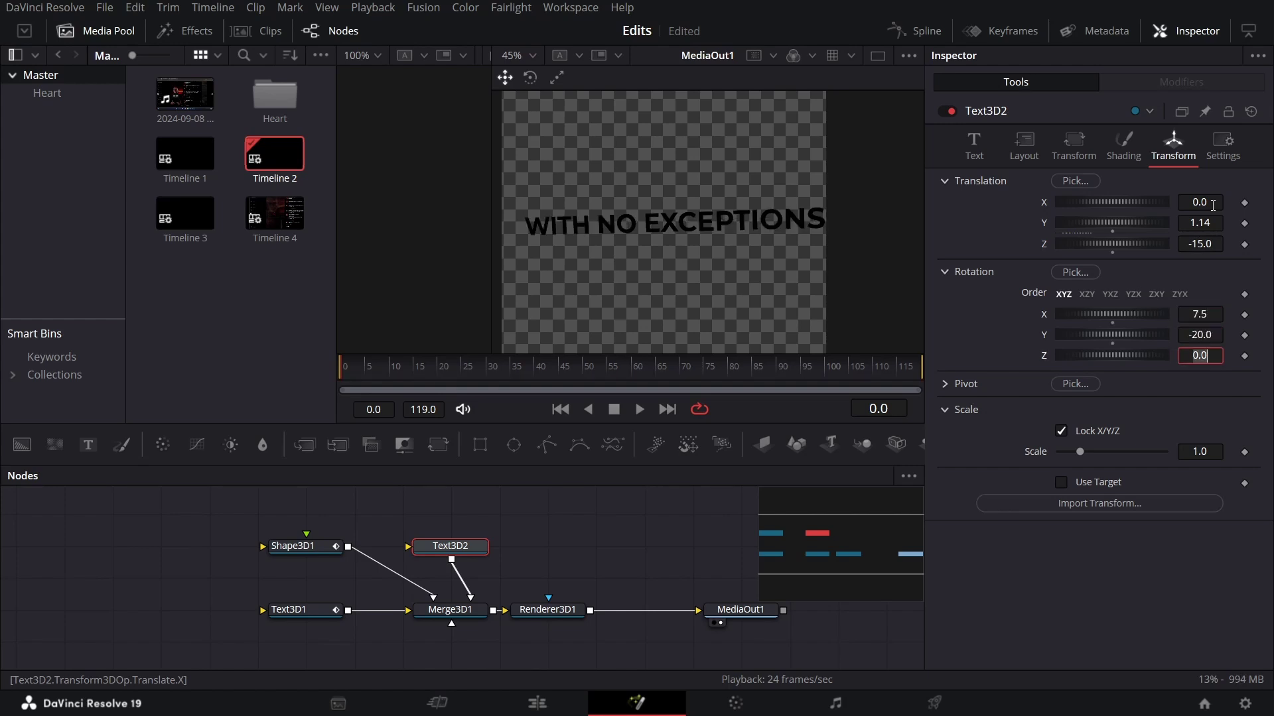
{"action": "type", "text": "0.6"}
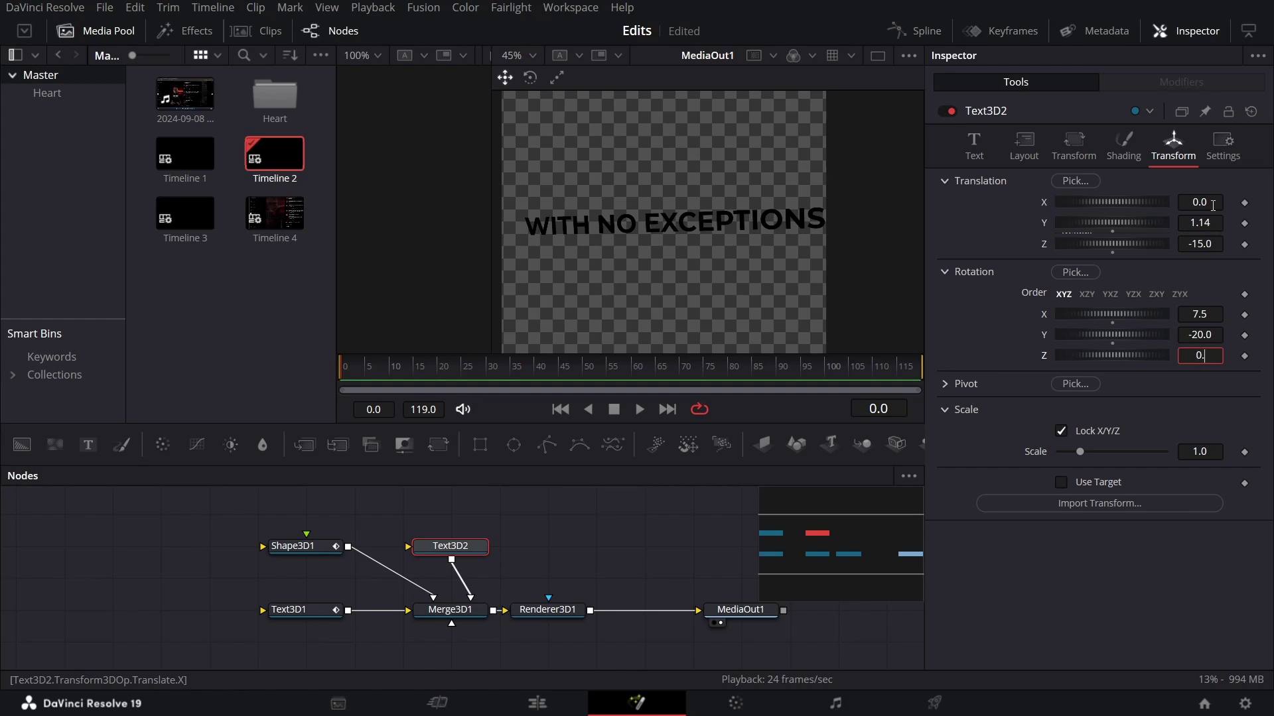
{"action": "key", "text": "Tab"}
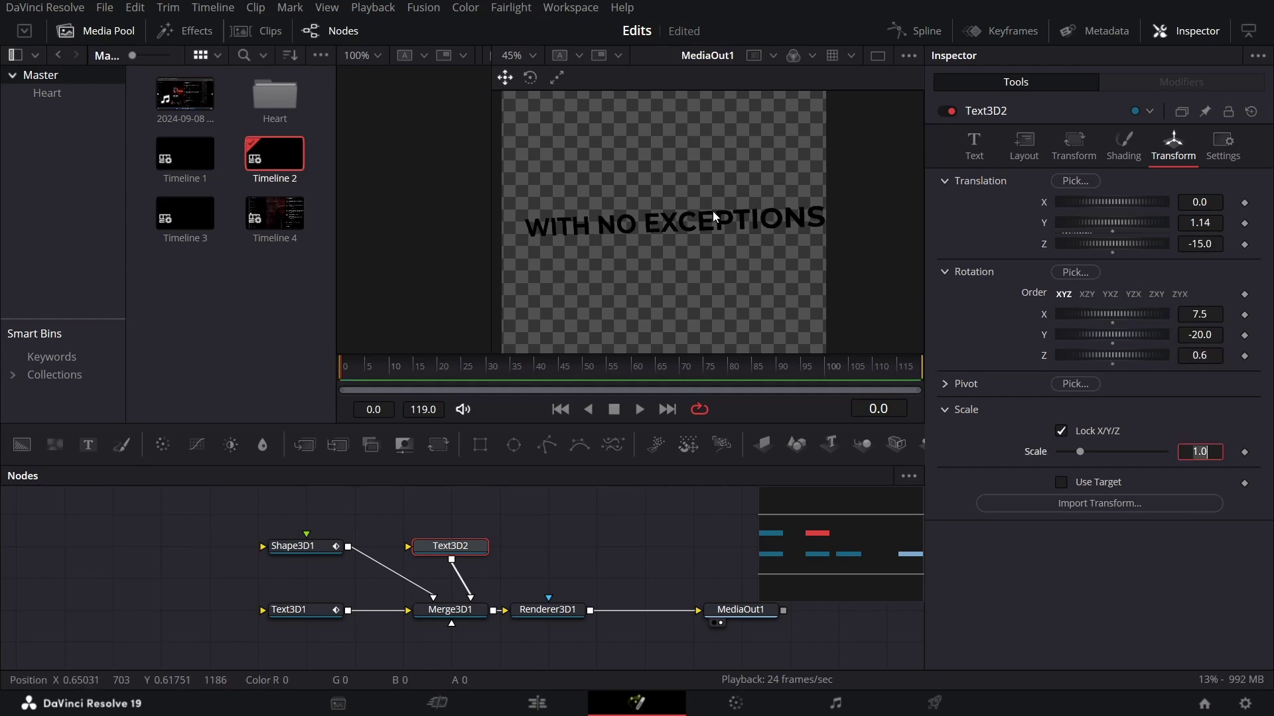
{"action": "scroll", "coordinate": [707, 211], "scroll_direction": "down", "scroll_amount": 3}
{"action": "left_click", "coordinate": [560, 373]}
{"action": "left_click_drag", "start_coordinate": [555, 376], "coordinate": [610, 382]}
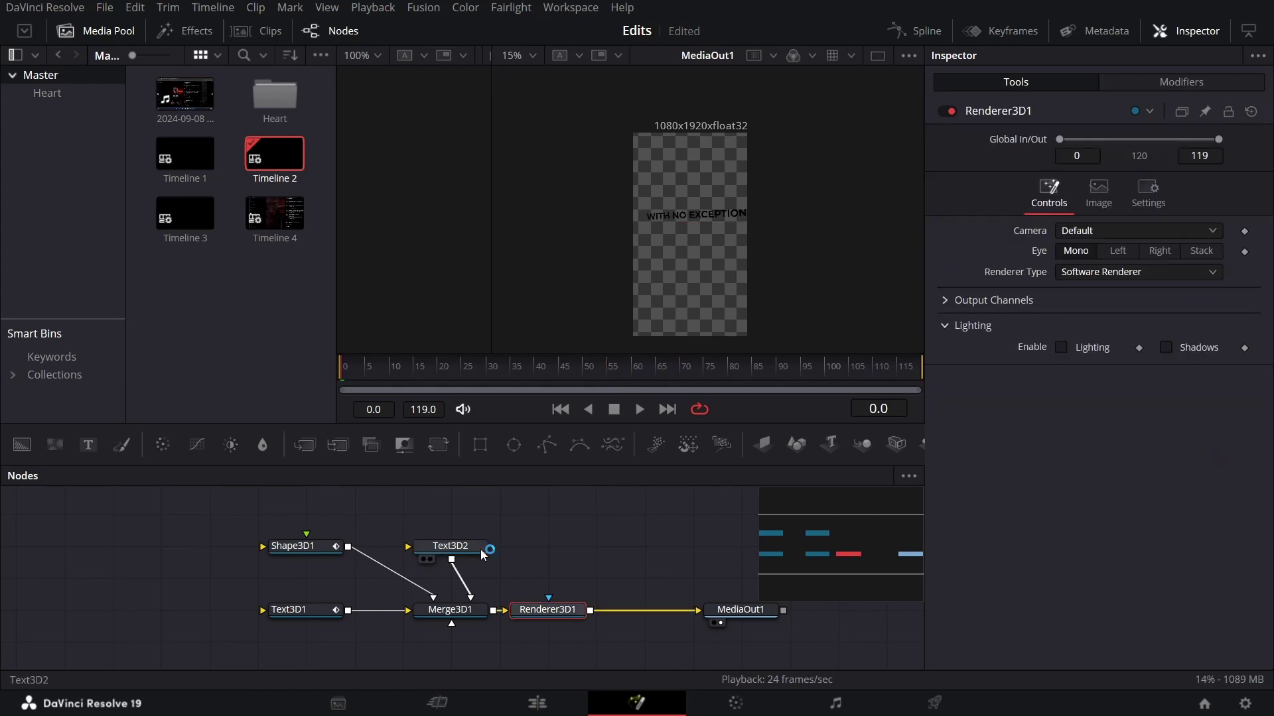
- Set the size of the WITH NO EXCEPTIONS text to 0.75
{"action": "left_click", "coordinate": [478, 553]}
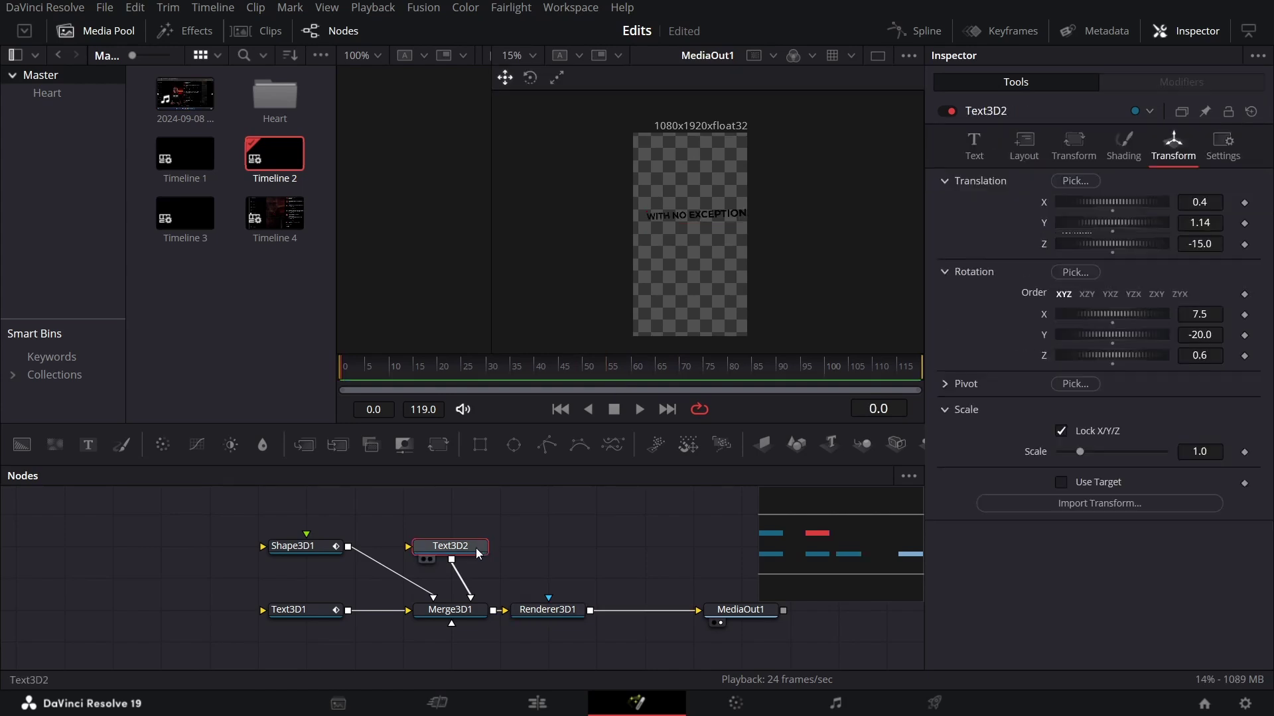
{"action": "left_click", "coordinate": [974, 146]}
{"action": "left_click", "coordinate": [1206, 388]}
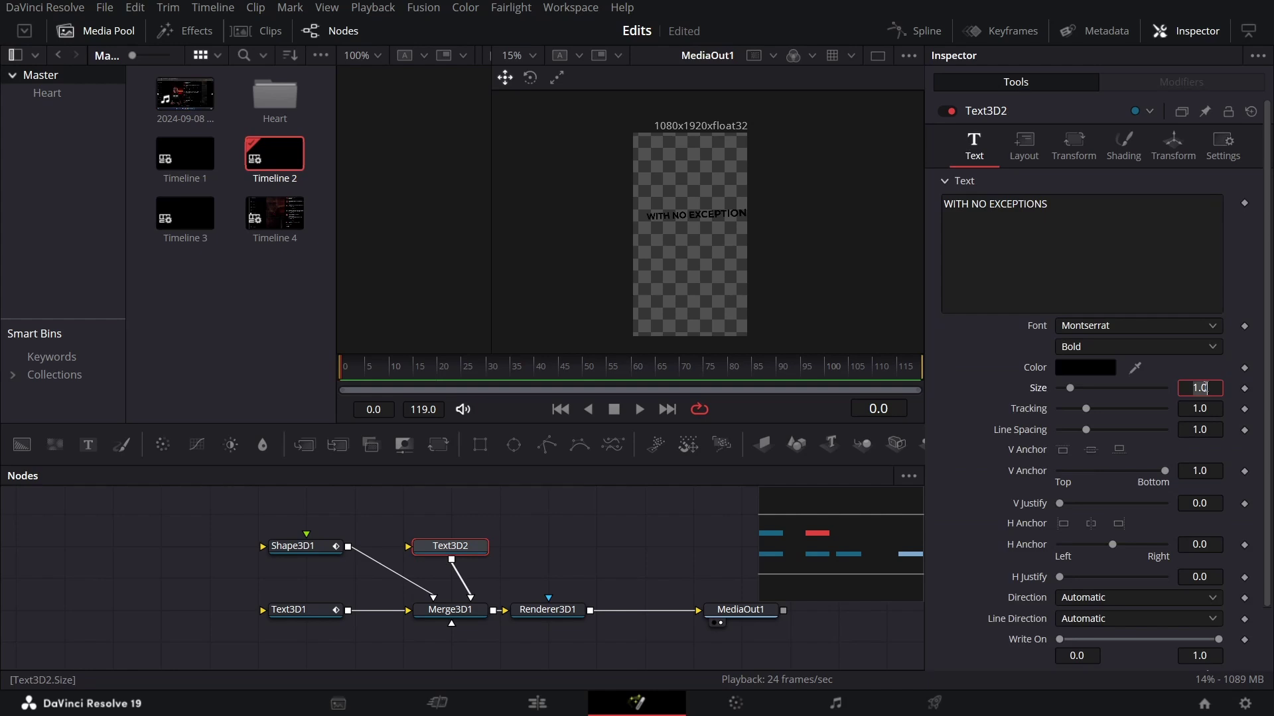
{"action": "type", "text": "0.75"}
{"action": "key", "text": "Tab"}
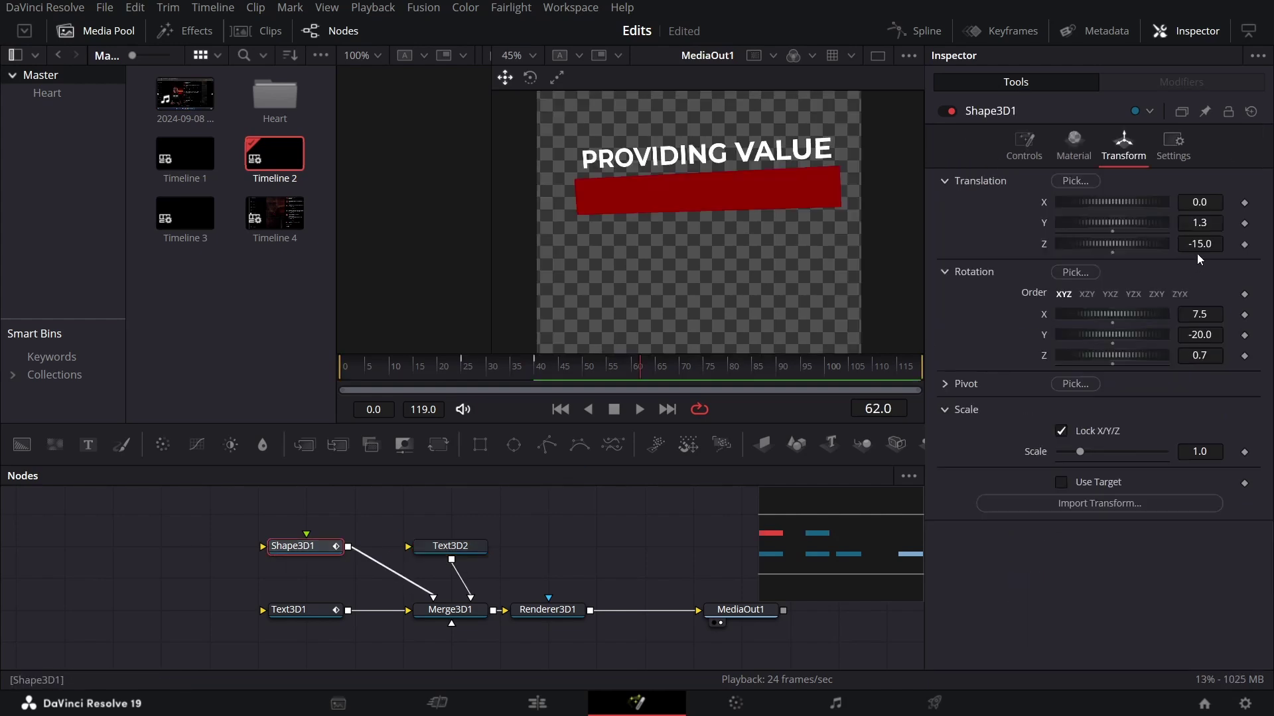
- Set the red plane's Z translation to -16 and move the WITH NO EXCEPTIONS text to X 0.064 and Y 1.053
{"action": "left_click", "coordinate": [1200, 246]}
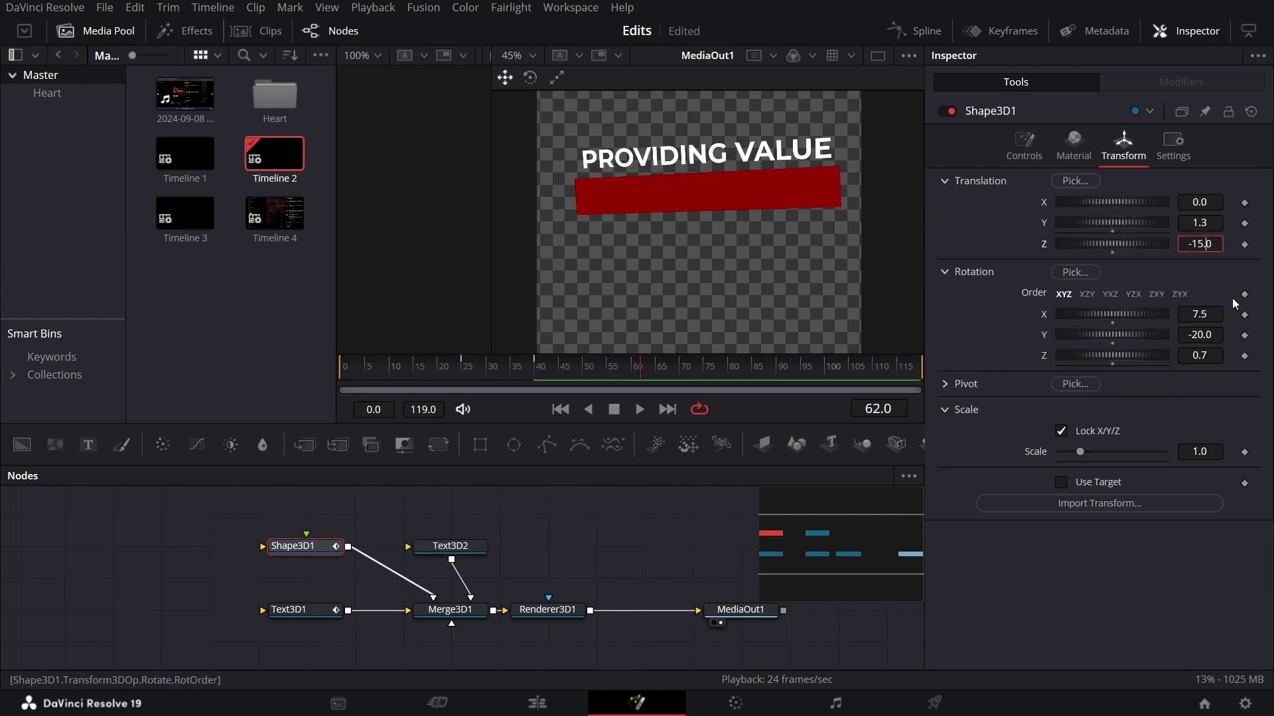
{"action": "key", "text": "BackSpace"}
{"action": "type", "text": "6"}
{"action": "key", "text": "Tab"}
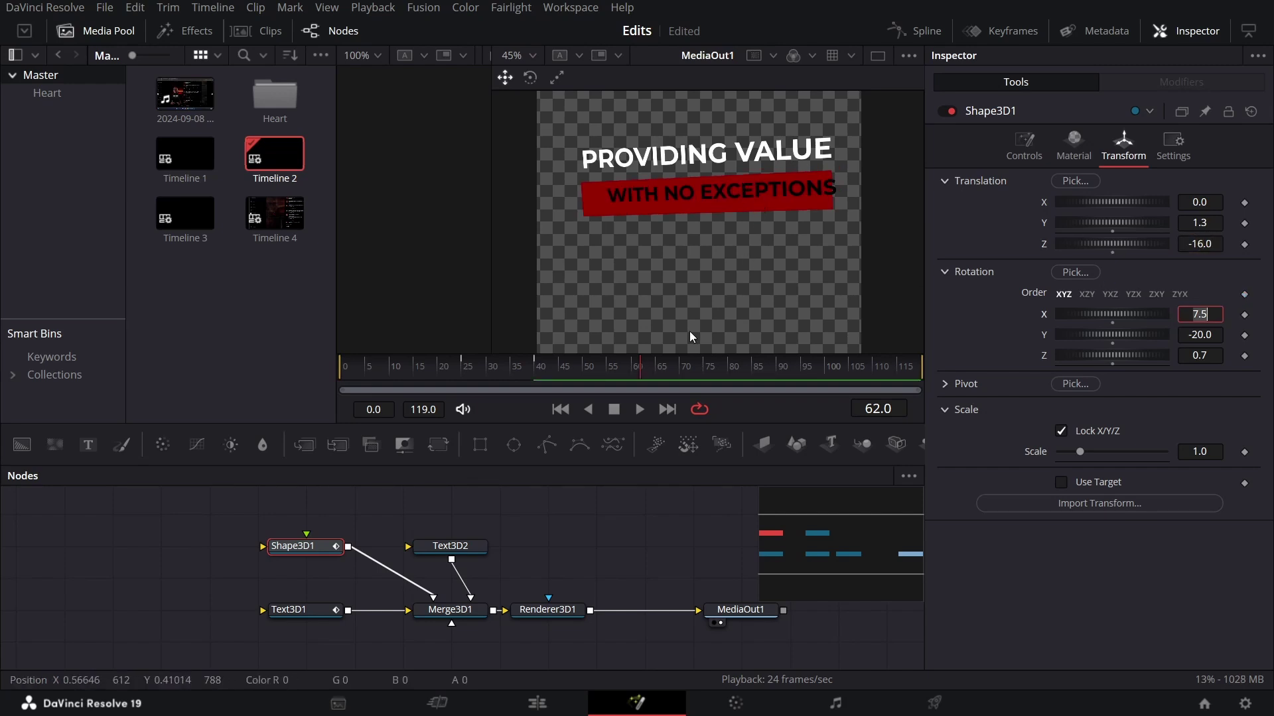
{"action": "left_click", "coordinate": [458, 546]}
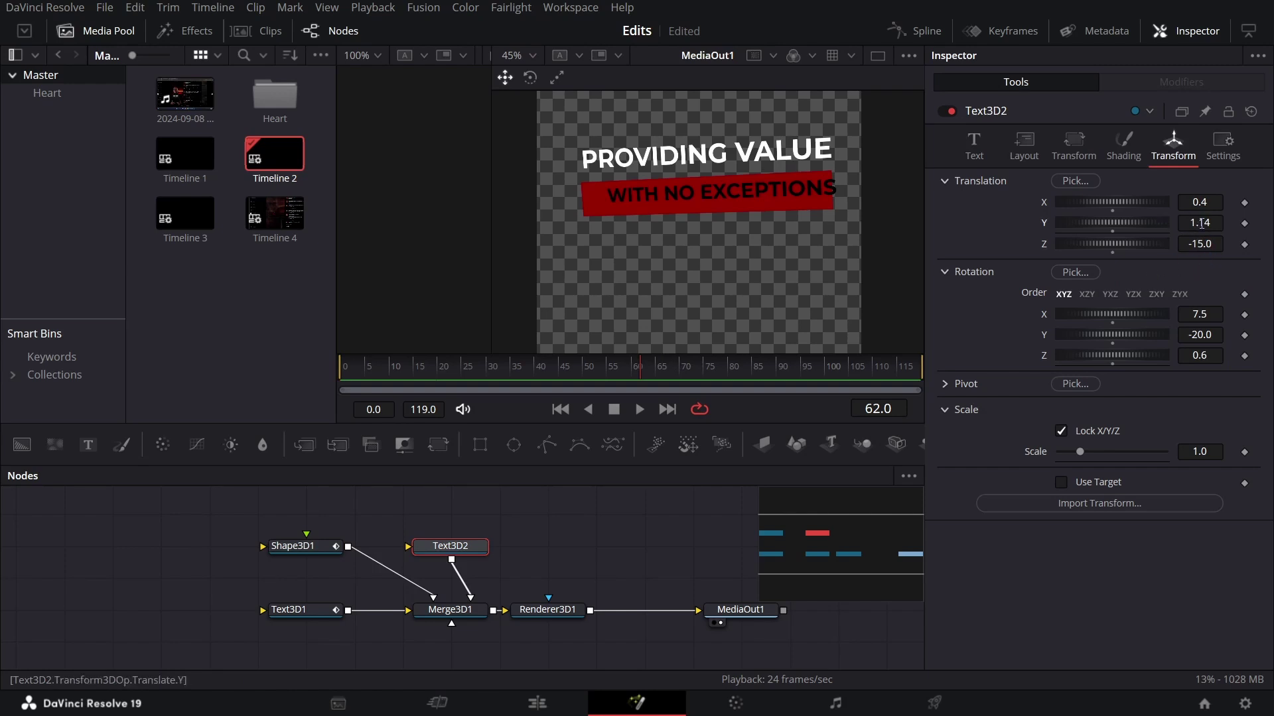
{"action": "left_click_drag", "start_coordinate": [1201, 223], "coordinate": [1119, 202]}
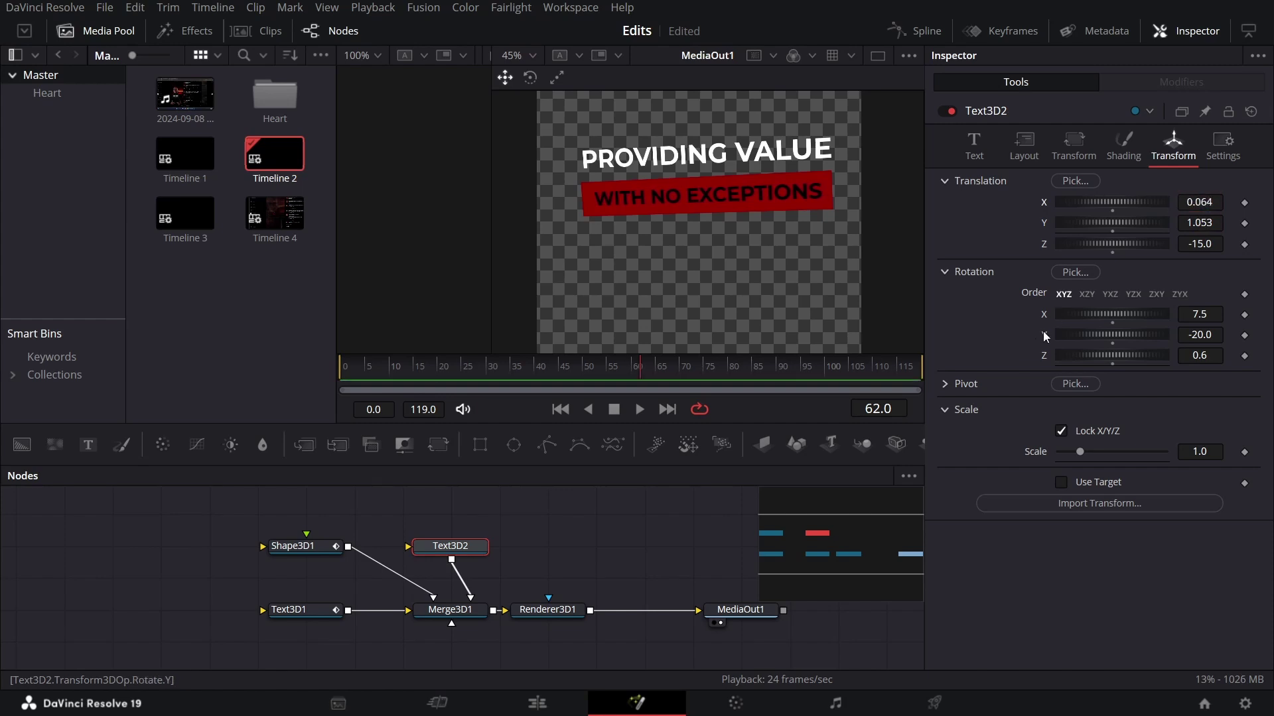
- Raise the red plane to a Y translation of 1.501
{"action": "left_click", "coordinate": [306, 547]}
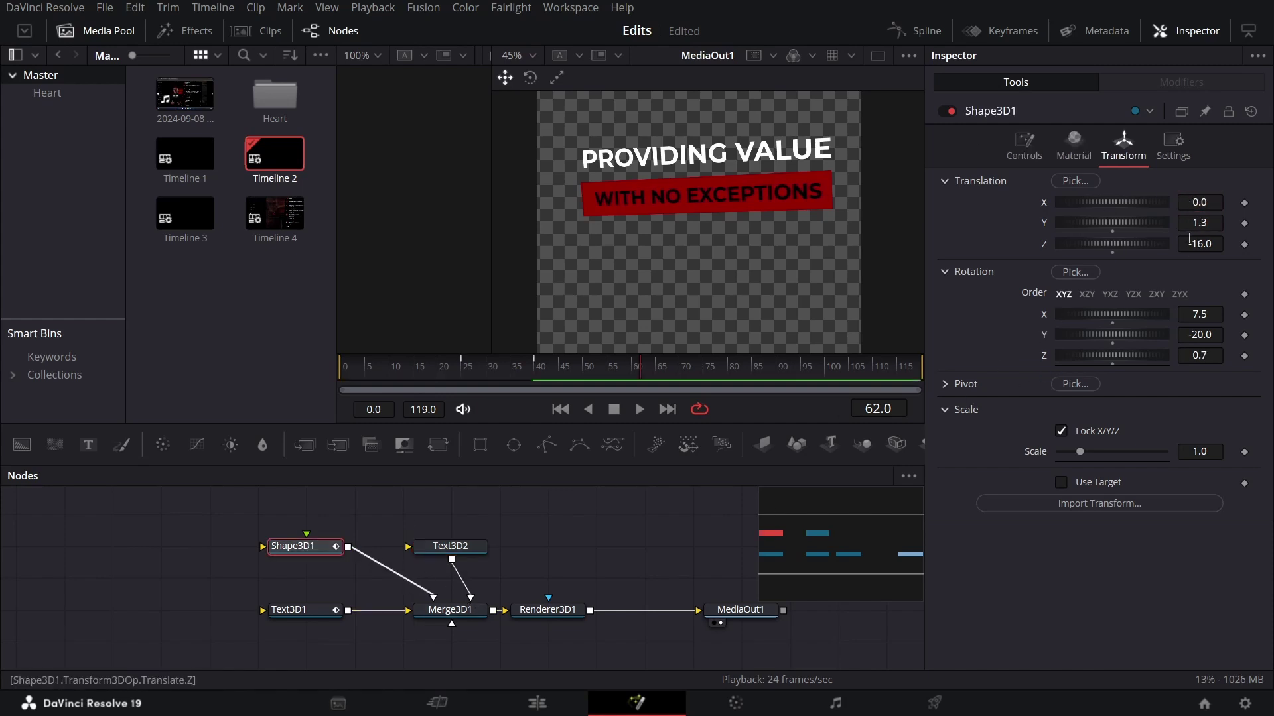
{"action": "mouse_move", "coordinate": [1206, 221]}
{"action": "left_mouse_down"}
{"action": "mouse_move", "coordinate": [1259, 221]}
{"action": "mouse_move", "coordinate": [1172, 246]}
{"action": "mouse_move", "coordinate": [1206, 247]}
{"action": "left_mouse_up"}
{"action": "key", "text": "ctrl+z"}
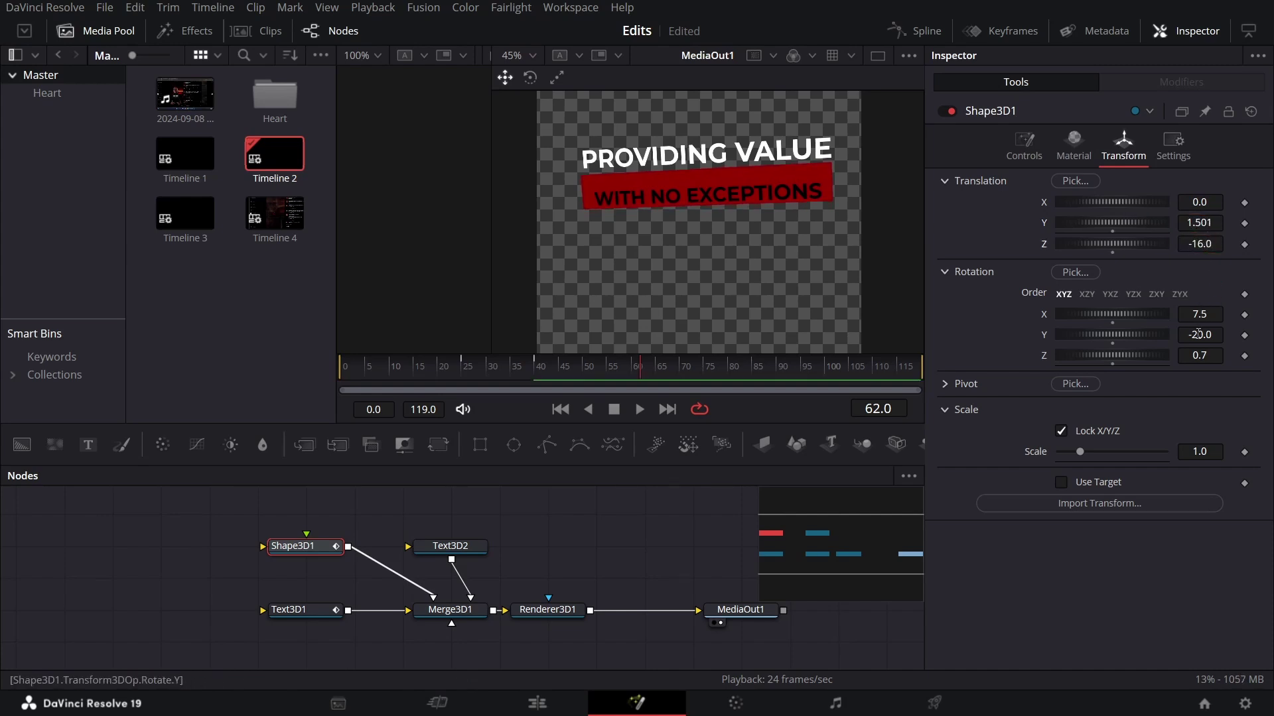
- Realign the WITH NO EXCEPTIONS text on the red plane at X 0.01 and Y 1.221 with a Z rotation of 0.3
{"action": "left_click_drag", "start_coordinate": [1202, 202], "coordinate": [1199, 240]}
{"action": "left_click", "coordinate": [451, 546]}
{"action": "left_click_drag", "start_coordinate": [1200, 356], "coordinate": [1199, 356]}
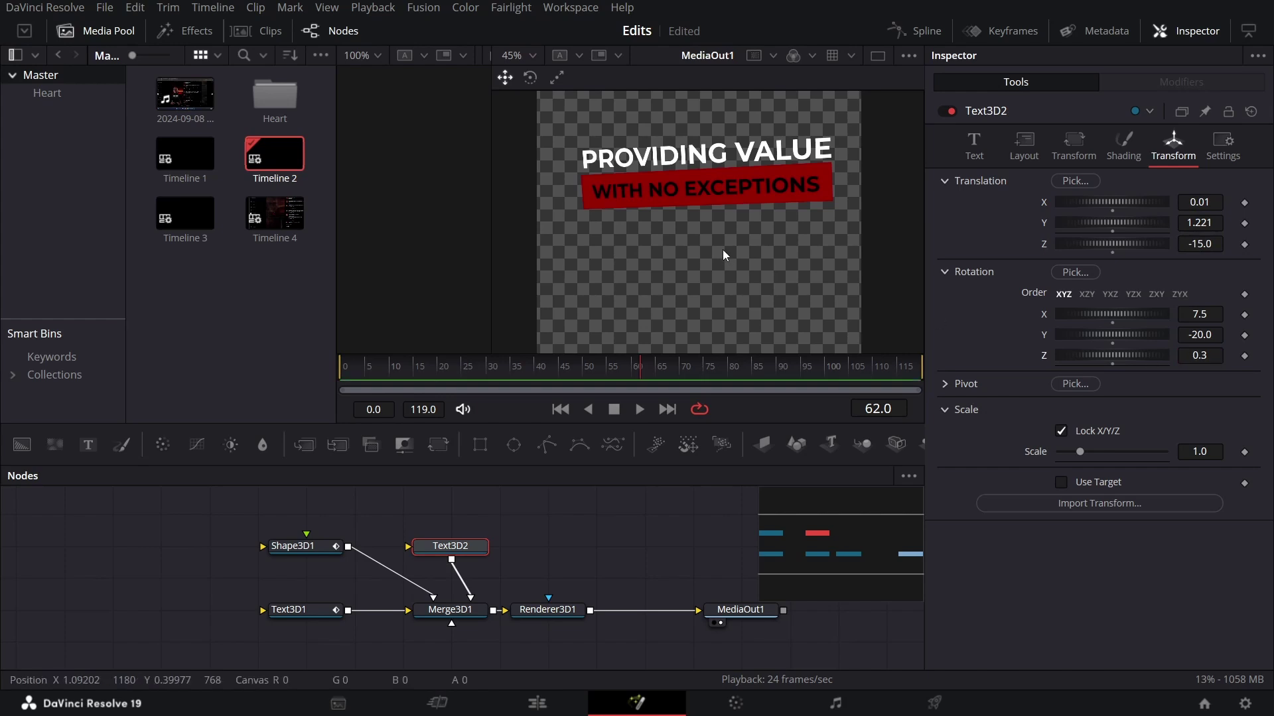
{"action": "scroll", "coordinate": [687, 175], "scroll_direction": "up", "scroll_amount": 2}
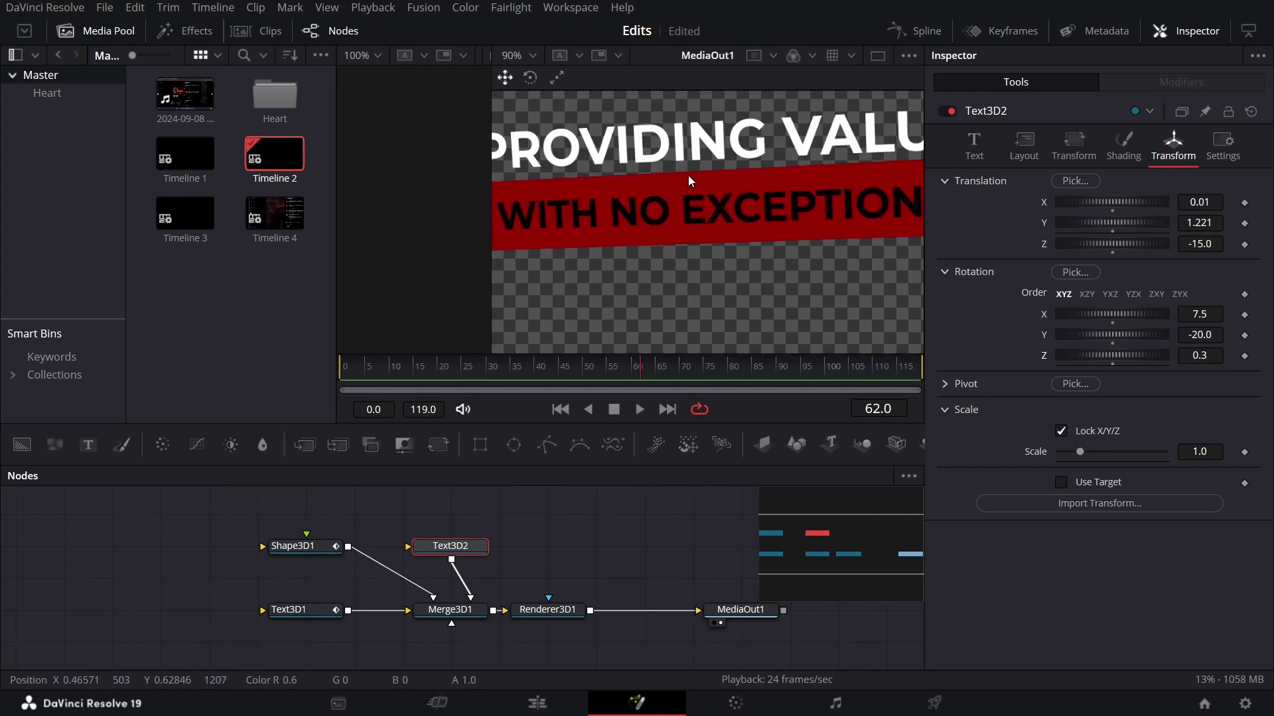
{"action": "scroll", "coordinate": [687, 175], "scroll_direction": "down", "scroll_amount": 3}
- Enlarge the WITH NO EXCEPTIONS text to size 0.8
{"action": "left_click", "coordinate": [973, 145]}
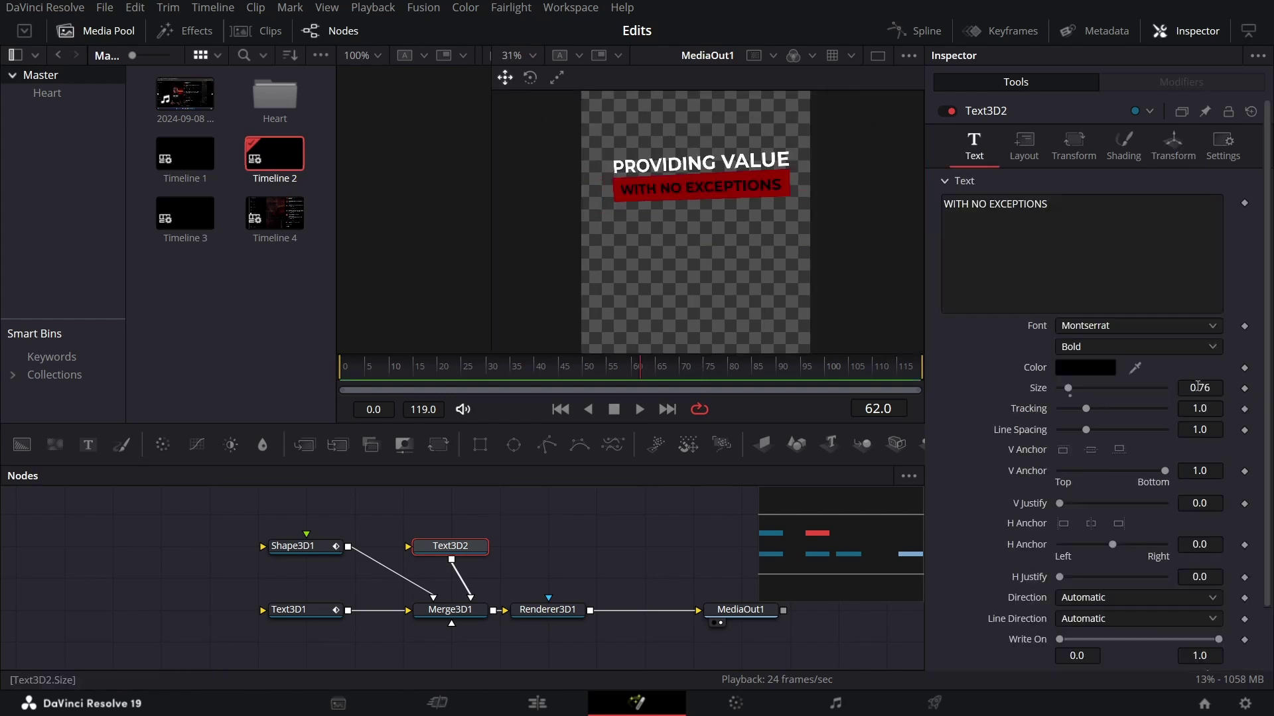
{"action": "mouse_move", "coordinate": [1198, 388]}
{"action": "left_mouse_down"}
{"action": "mouse_move", "coordinate": [1214, 388]}
{"action": "mouse_move", "coordinate": [1201, 387]}
{"action": "left_mouse_up"}
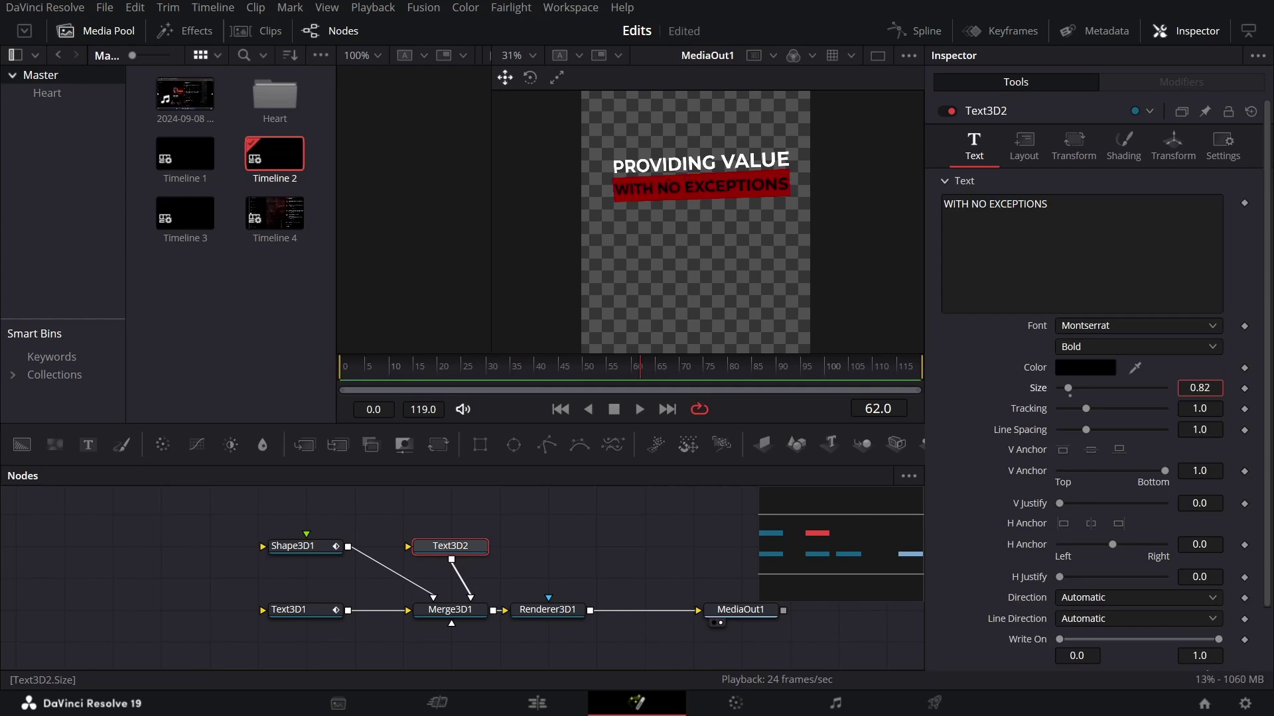
{"action": "key", "text": "BackSpace"}
{"action": "key", "text": "Tab"}
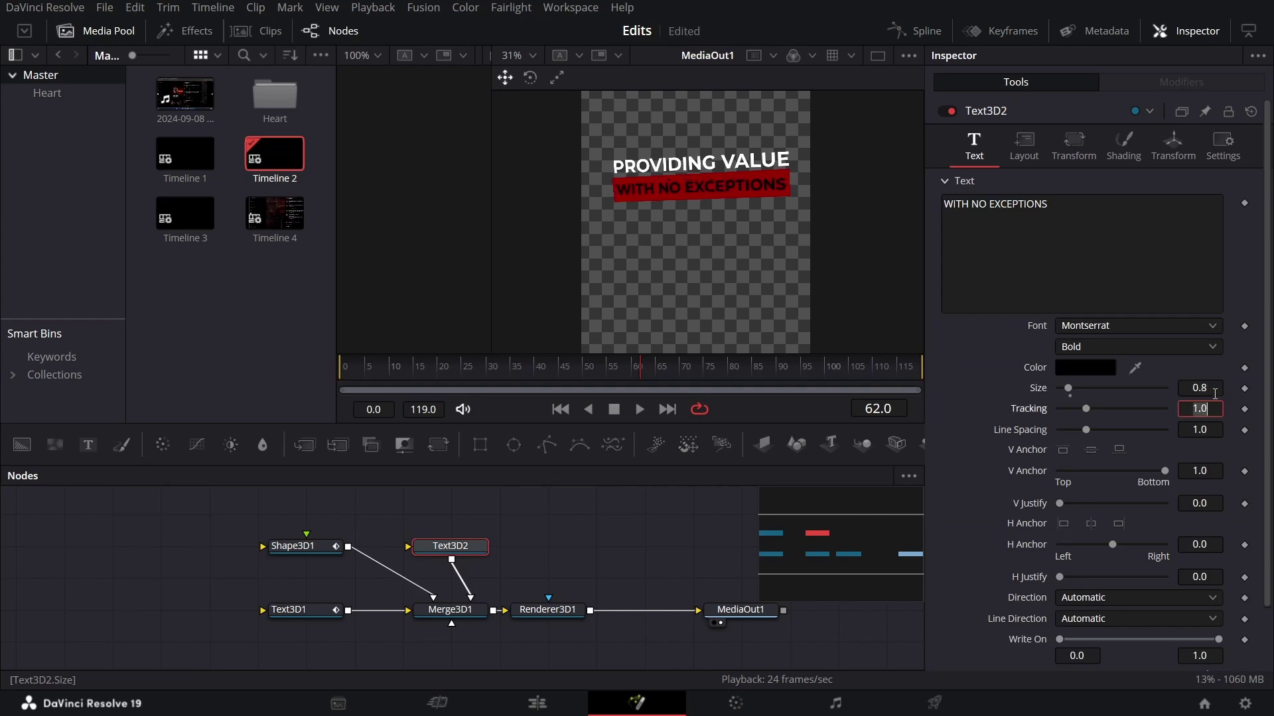
{"action": "left_click", "coordinate": [666, 516]}
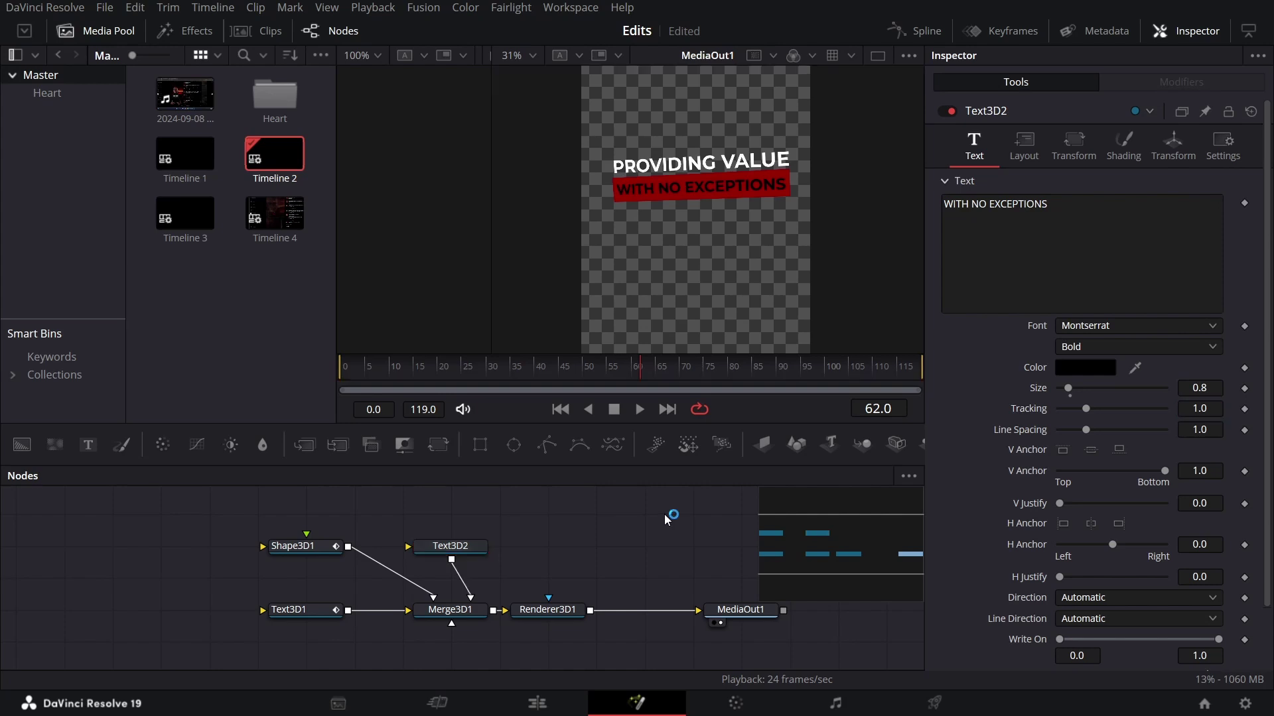
- Animate the Write On end of the WITH NO EXCEPTIONS text from 0 at frame 45 to 1 at frame 50
{"action": "left_click", "coordinate": [472, 548]}
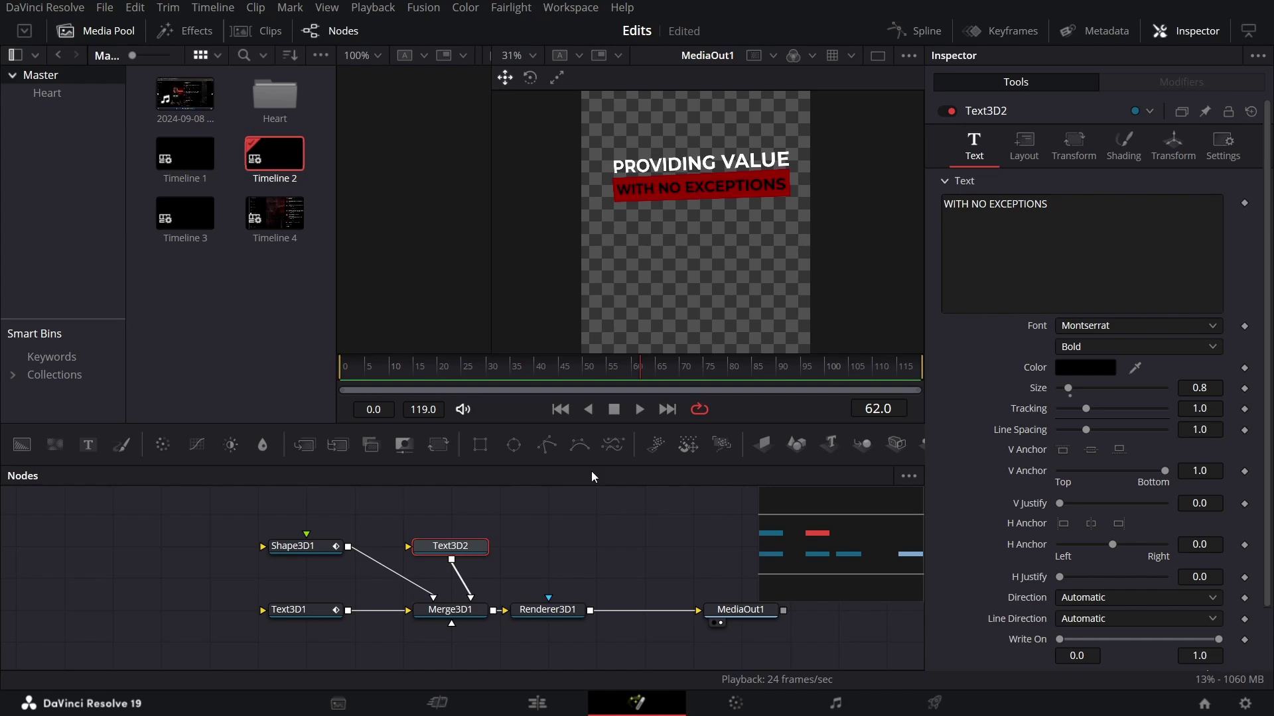
{"action": "left_click_drag", "start_coordinate": [583, 379], "coordinate": [560, 380]}
{"action": "scroll", "coordinate": [1041, 447], "scroll_direction": "down", "scroll_amount": 2}
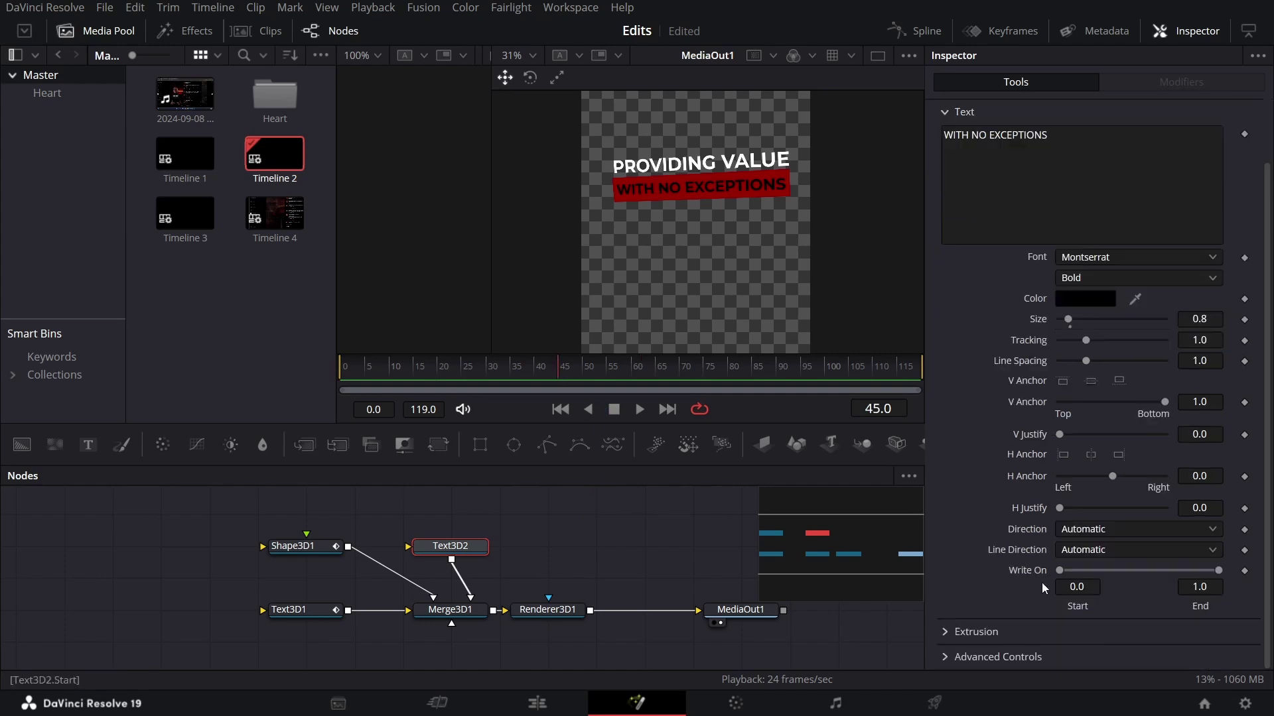
{"action": "left_click", "coordinate": [1244, 571]}
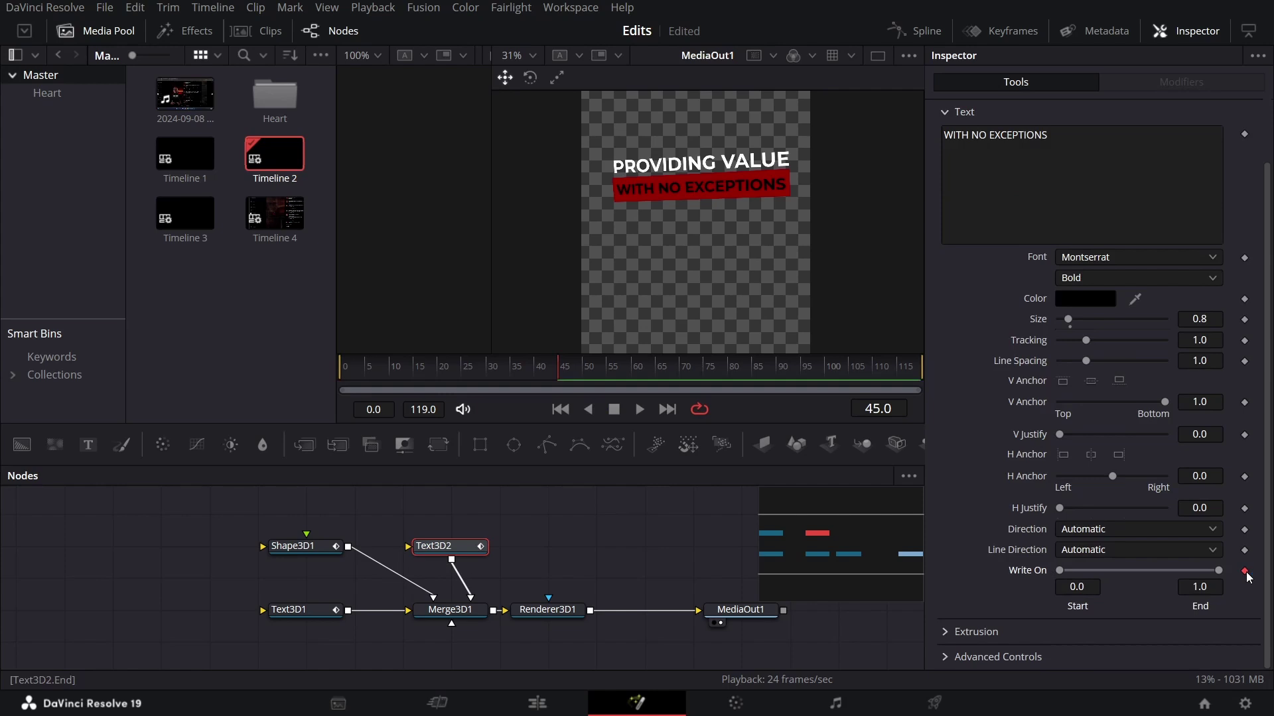
{"action": "left_click_drag", "start_coordinate": [1219, 576], "coordinate": [1050, 574]}
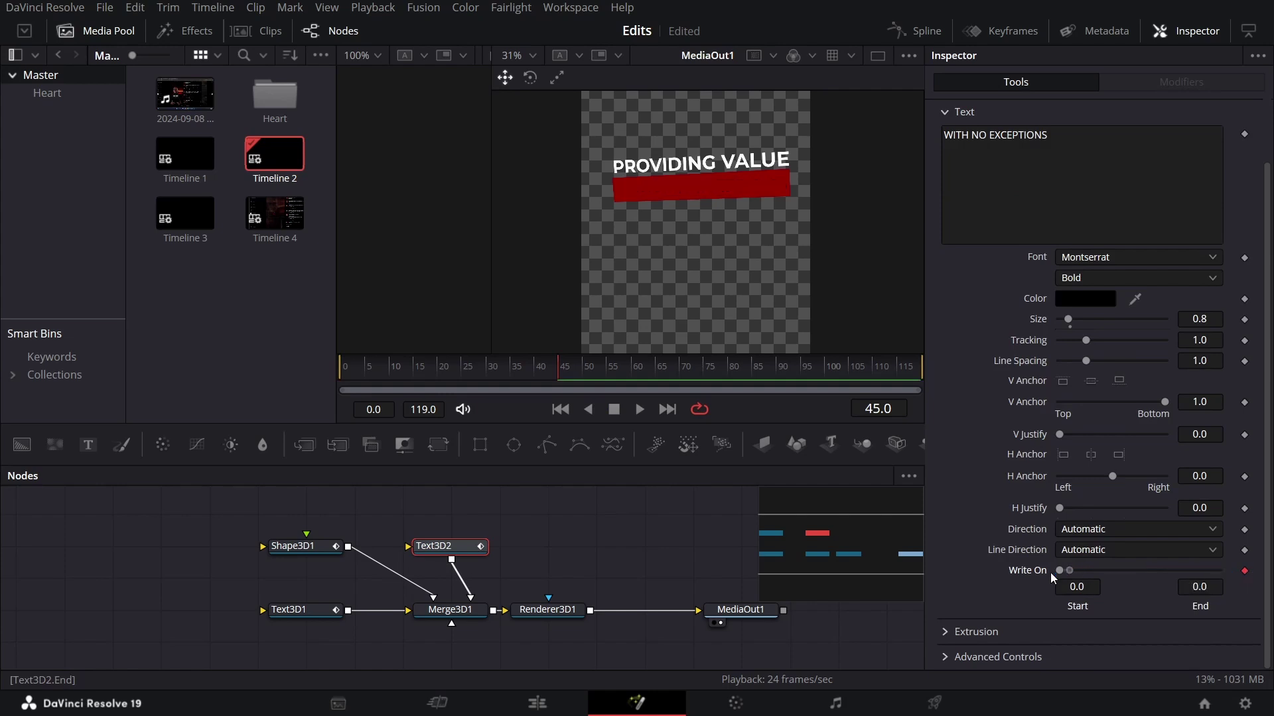
{"action": "left_click", "coordinate": [583, 372]}
{"action": "left_click_drag", "start_coordinate": [1069, 571], "coordinate": [1219, 570]}
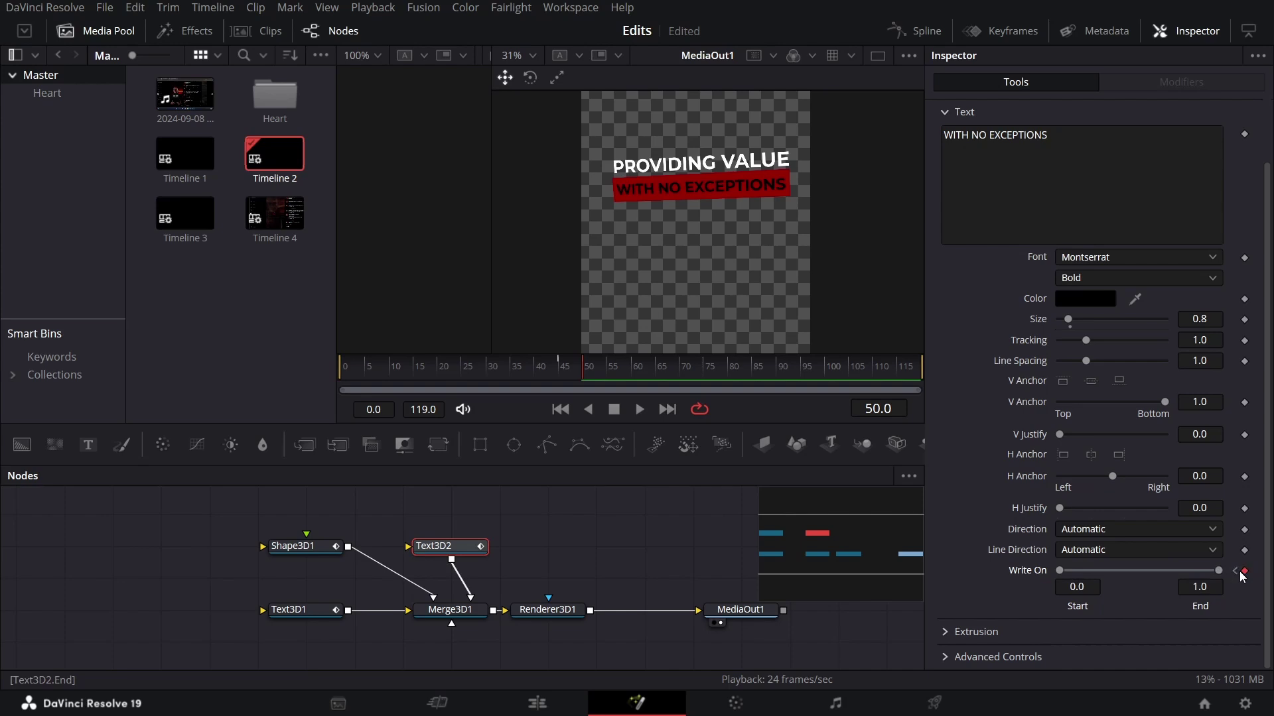
- Fade in the WITH NO EXCEPTIONS text from opacity 0 at frame 45 to 1 at frame 55, without a keyframe at frame 50
{"action": "scroll", "coordinate": [1092, 271], "scroll_direction": "up", "scroll_amount": 3}
{"action": "left_click", "coordinate": [1124, 148]}
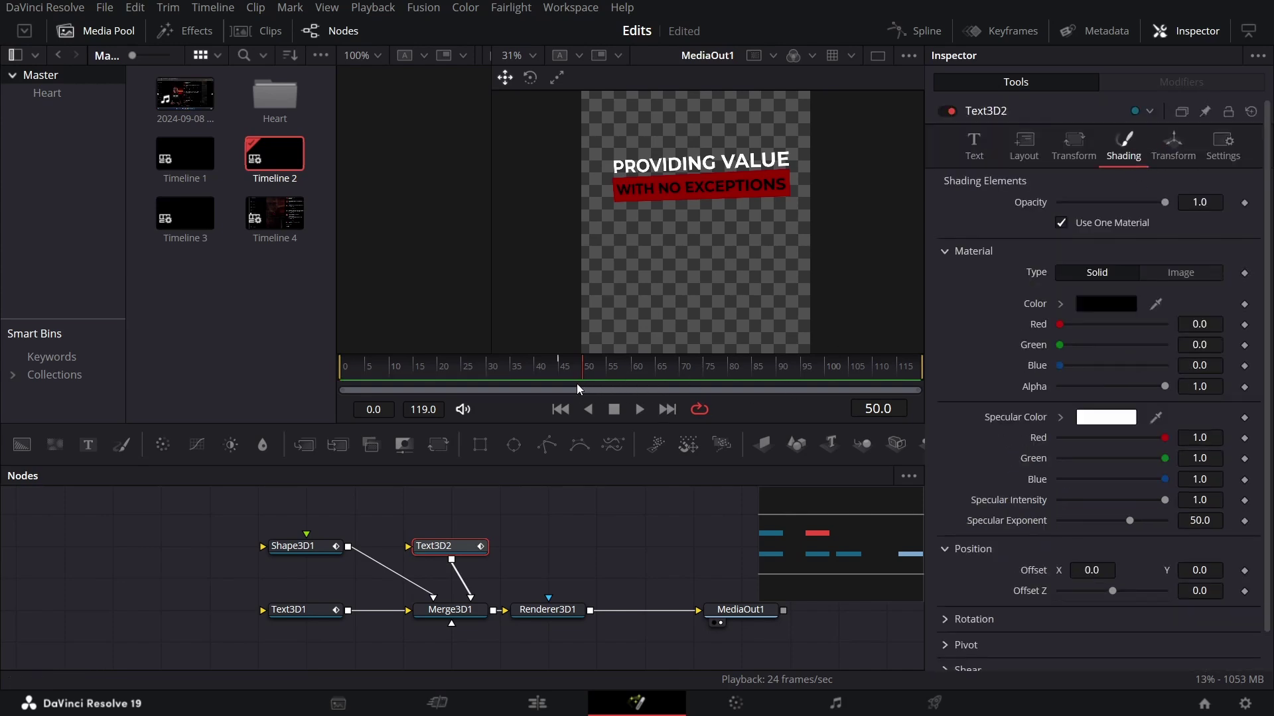
{"action": "left_click", "coordinate": [1244, 202]}
{"action": "left_click_drag", "start_coordinate": [548, 367], "coordinate": [558, 367]}
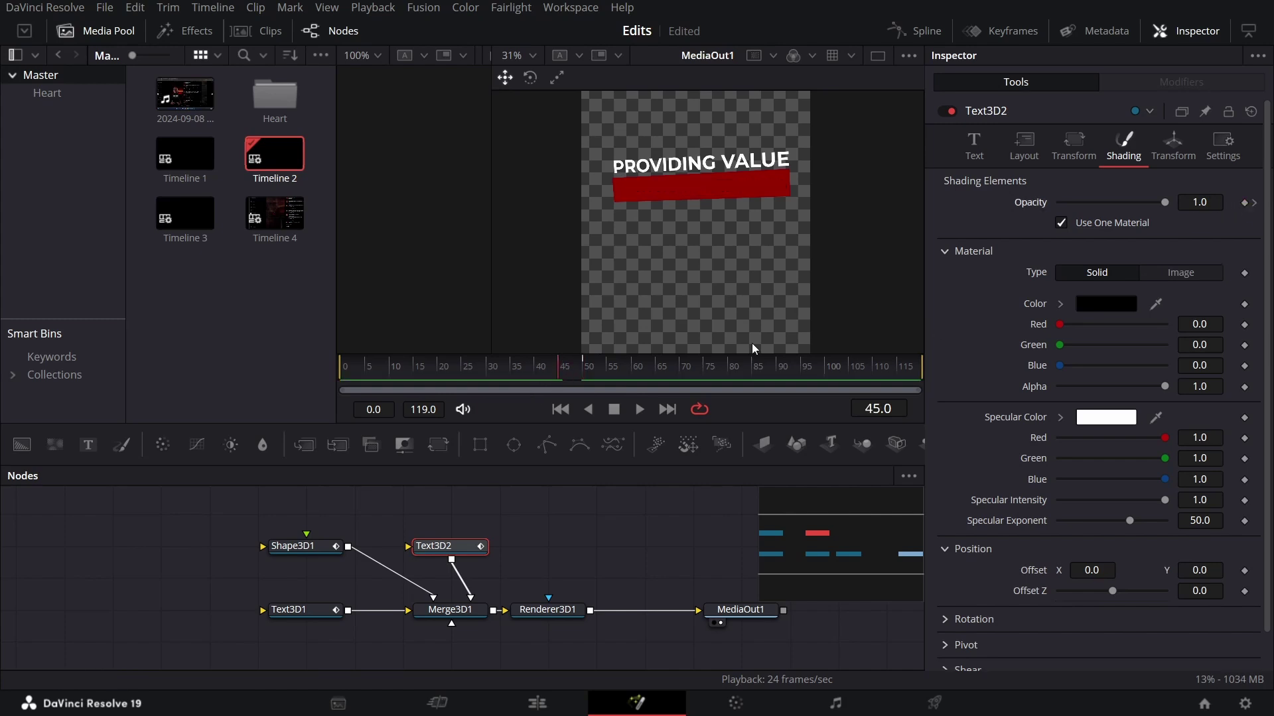
{"action": "left_click_drag", "start_coordinate": [1165, 203], "coordinate": [1054, 211]}
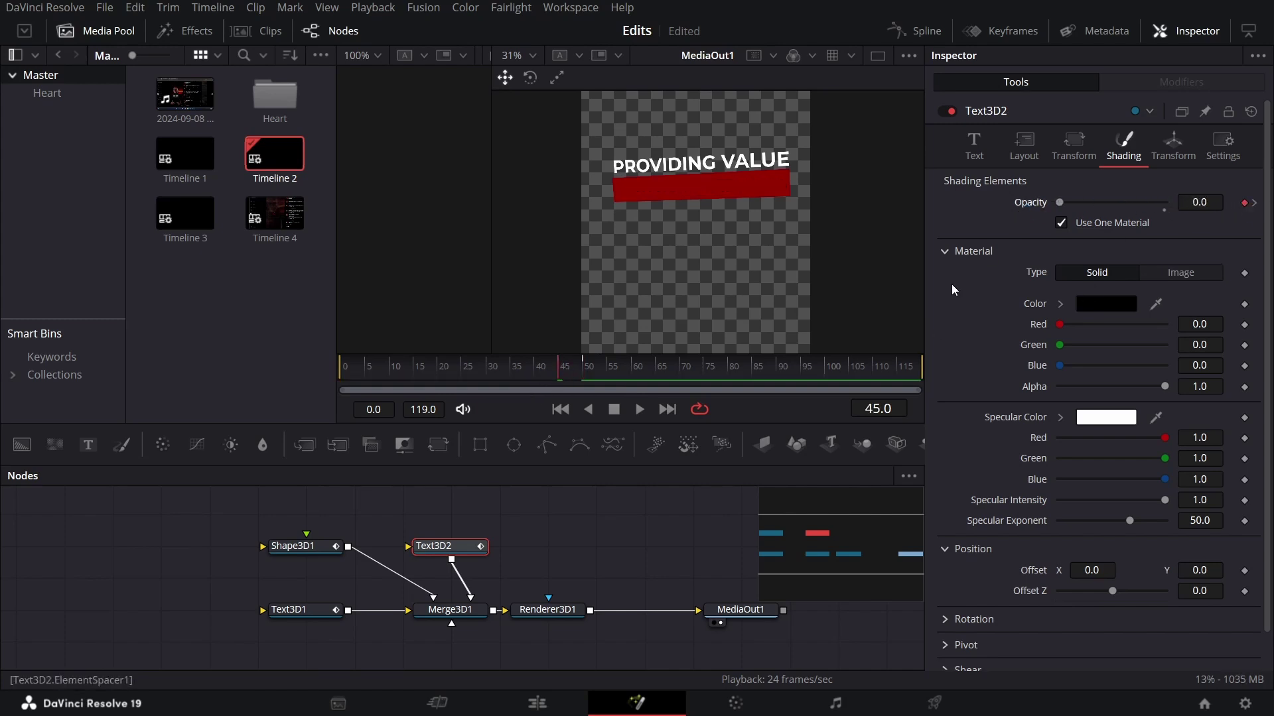
{"action": "left_click", "coordinate": [610, 371]}
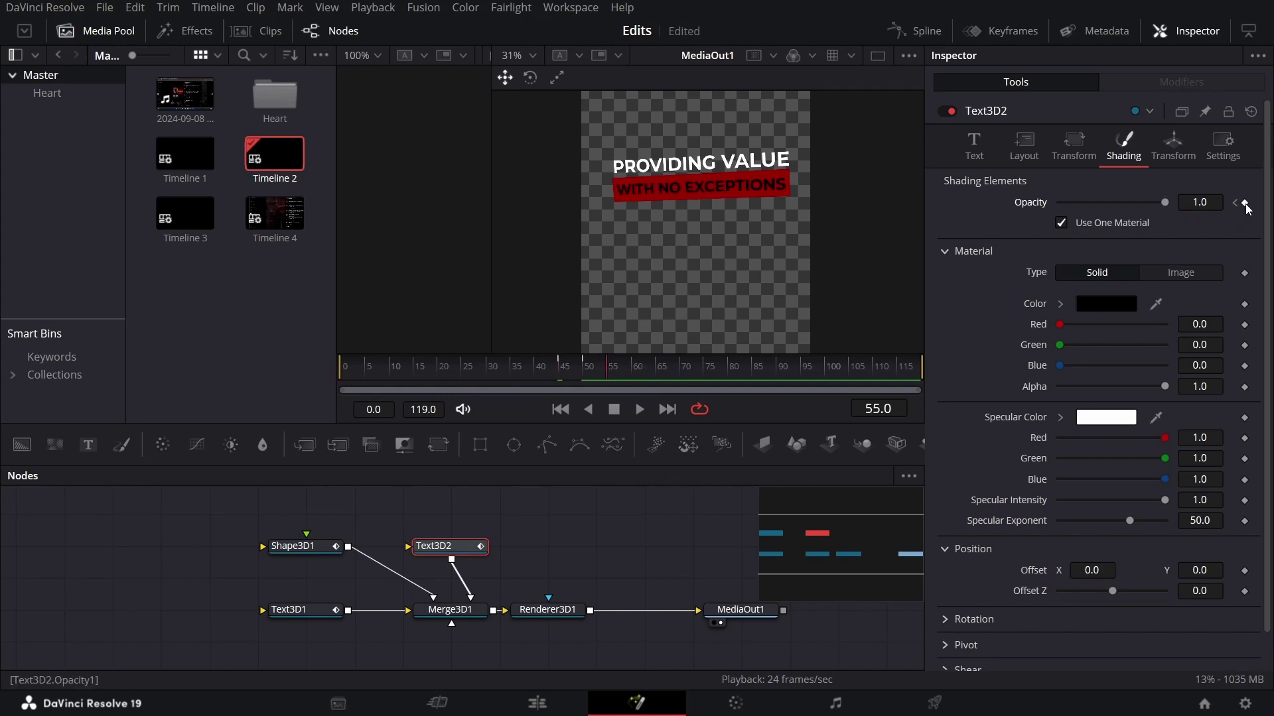
{"action": "left_click", "coordinate": [1245, 203]}
{"action": "left_click", "coordinate": [587, 383]}
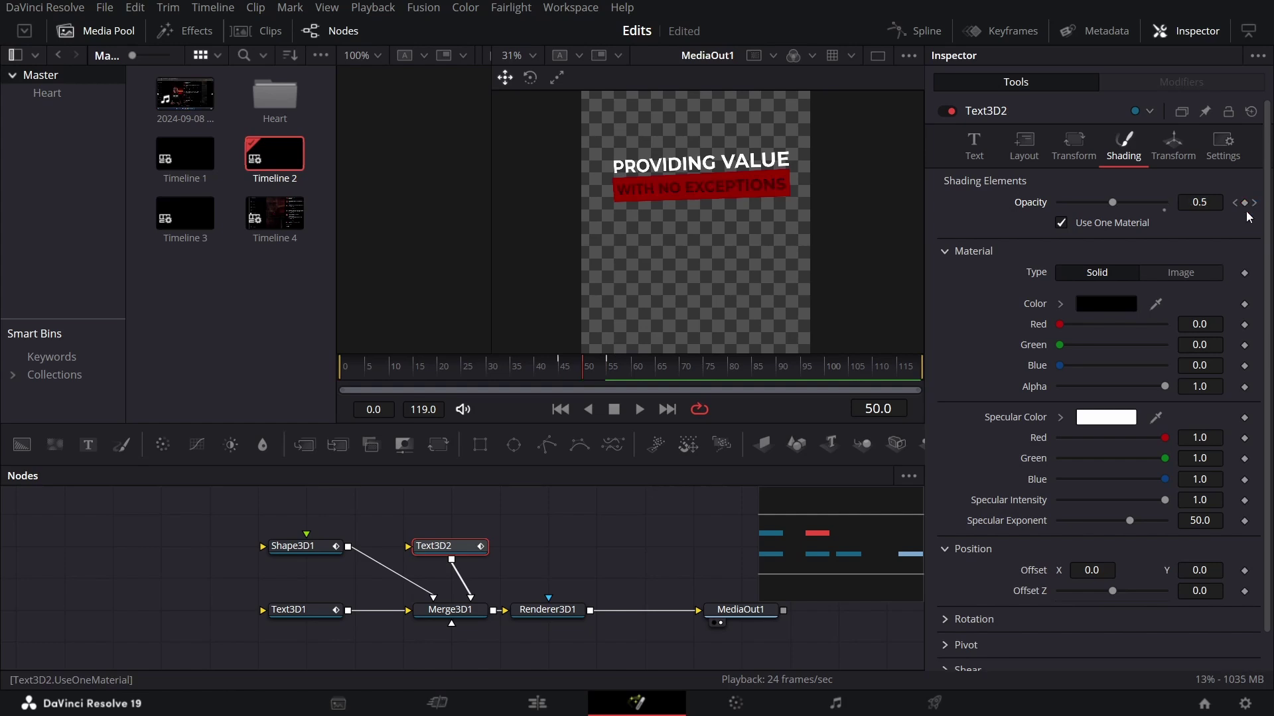
{"action": "mouse_move", "coordinate": [599, 375]}
{"action": "left_mouse_down"}
{"action": "mouse_move", "coordinate": [563, 377]}
{"action": "mouse_move", "coordinate": [611, 379]}
{"action": "mouse_move", "coordinate": [560, 380]}
{"action": "mouse_move", "coordinate": [615, 375]}
{"action": "left_mouse_up"}
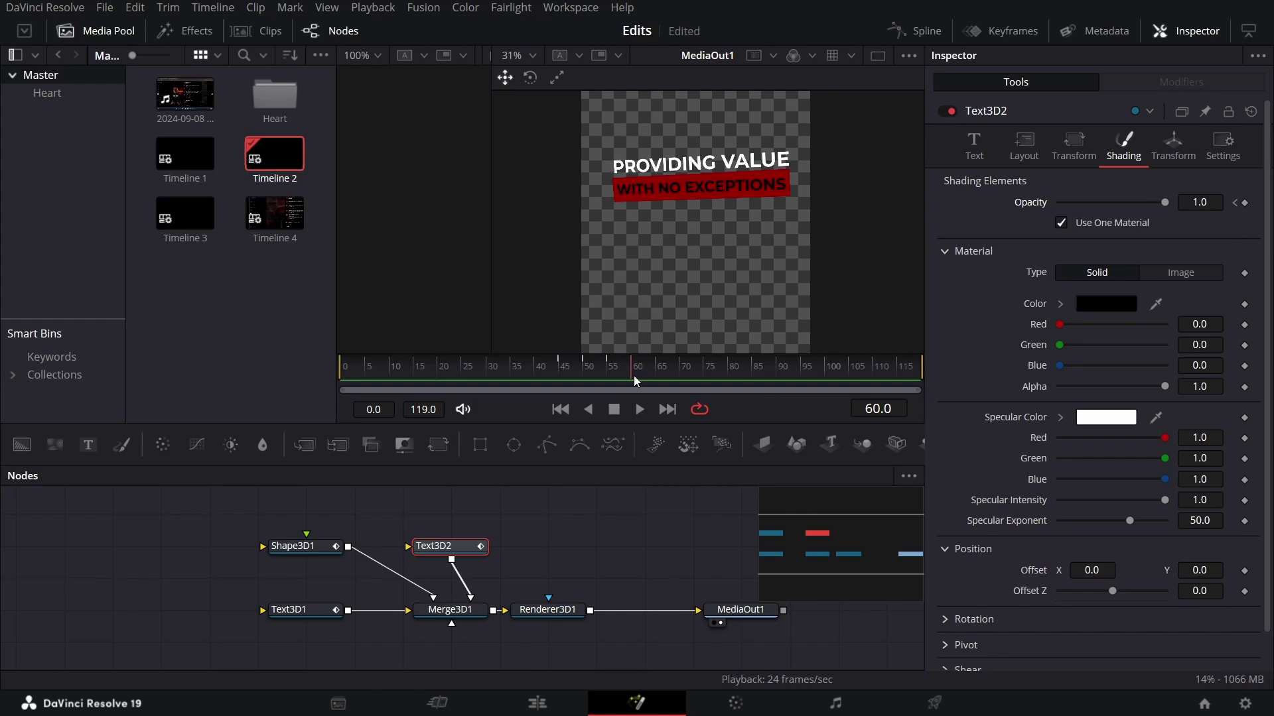
- Fade out the WITH NO EXCEPTIONS text from opacity 1 at frame 65 to 0 at frame 70 and play back the animation
{"action": "left_click", "coordinate": [654, 378]}
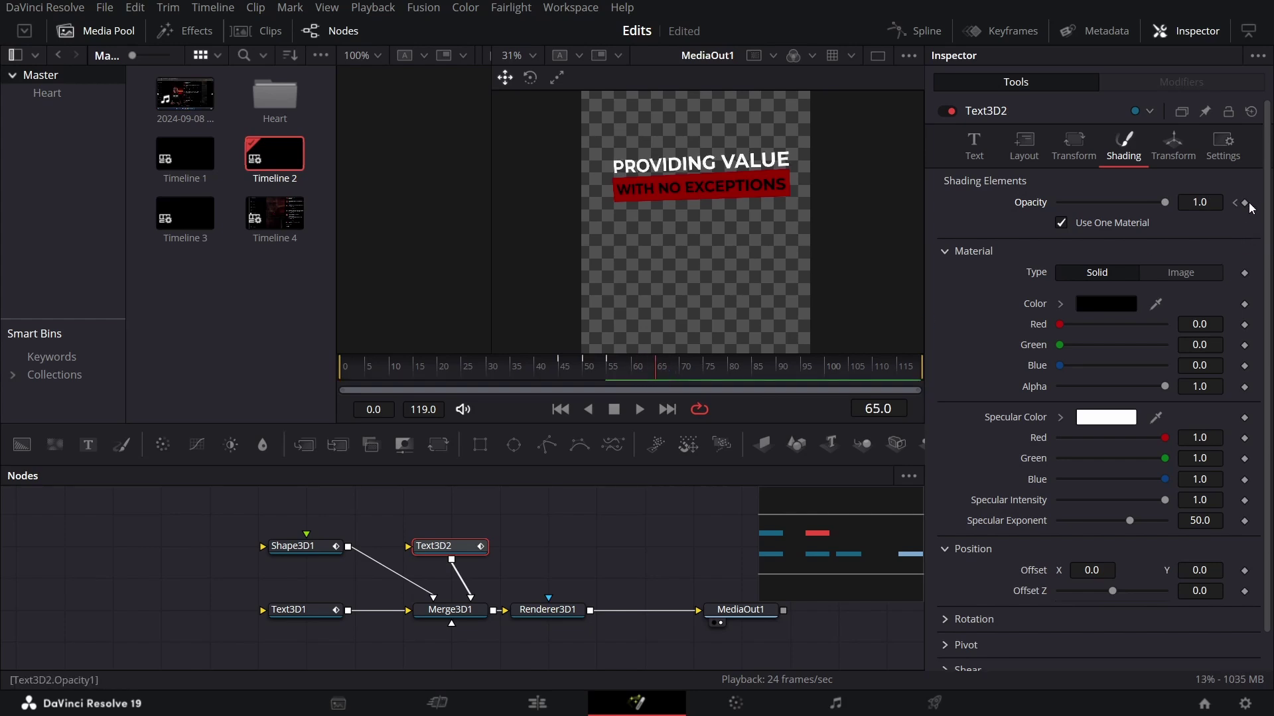
{"action": "left_click", "coordinate": [681, 376]}
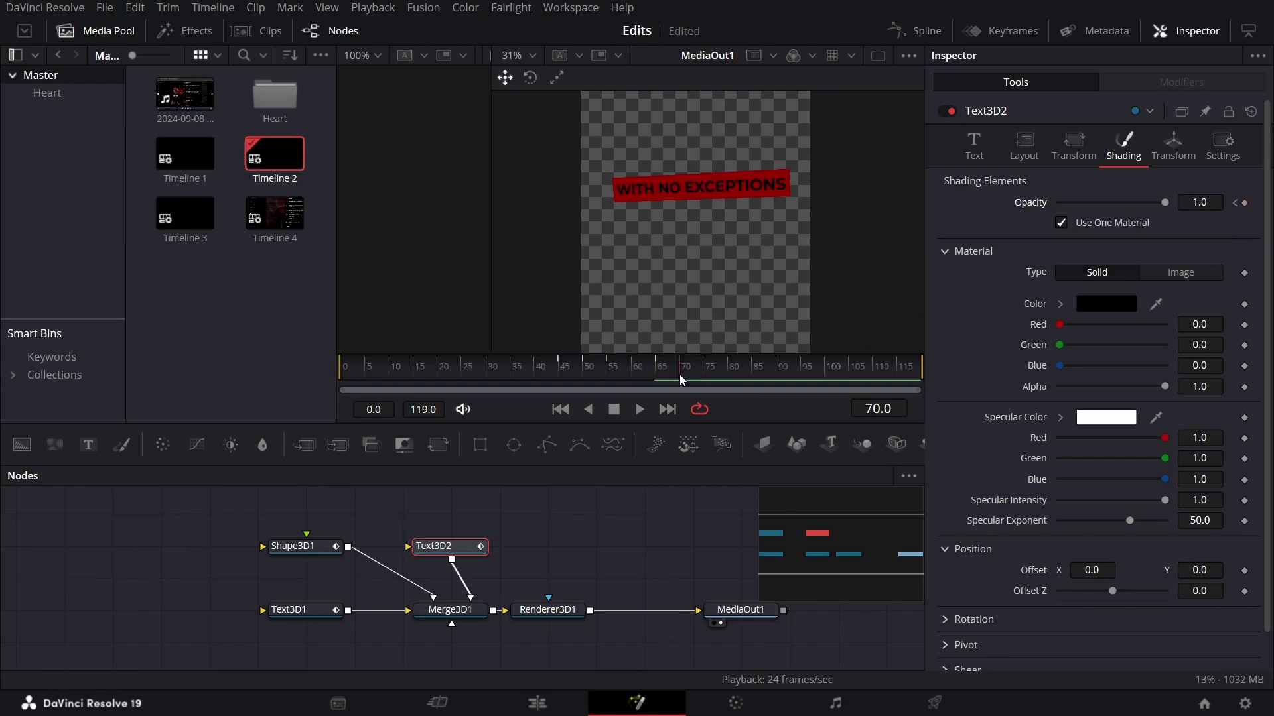
{"action": "left_click_drag", "start_coordinate": [1165, 203], "coordinate": [1041, 213]}
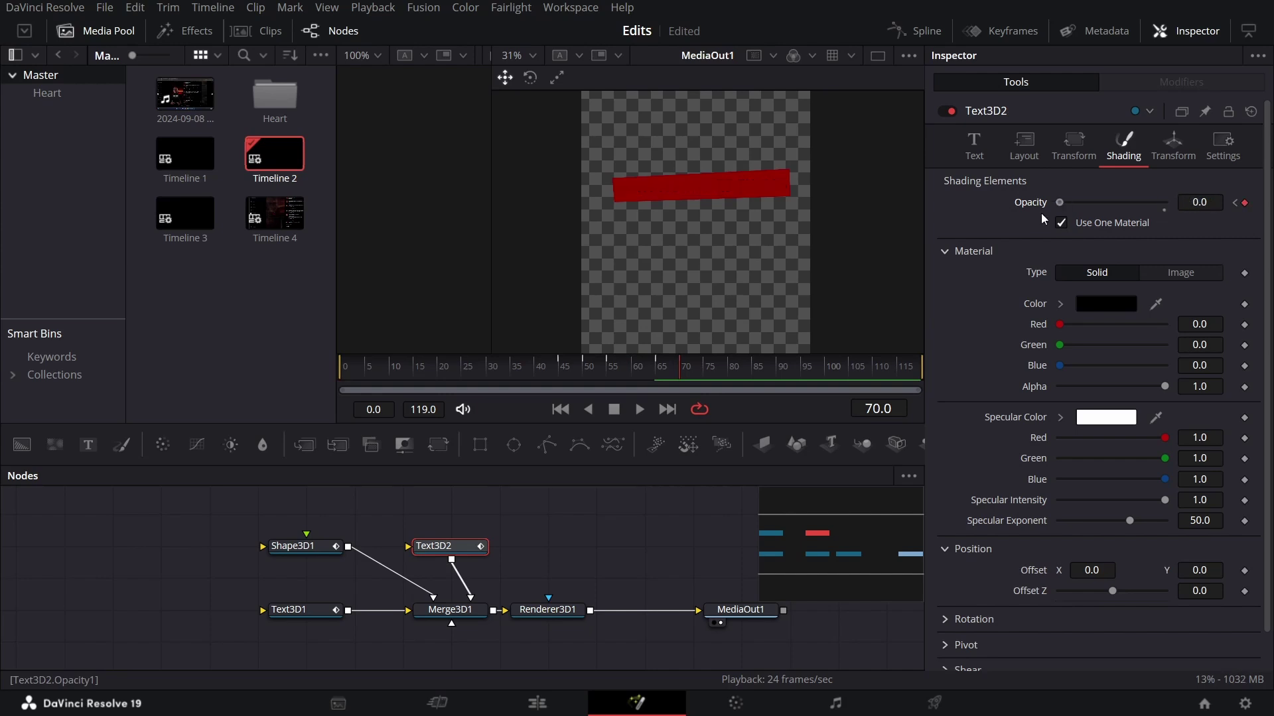
{"action": "left_click", "coordinate": [544, 365]}
{"action": "key", "text": "space"}
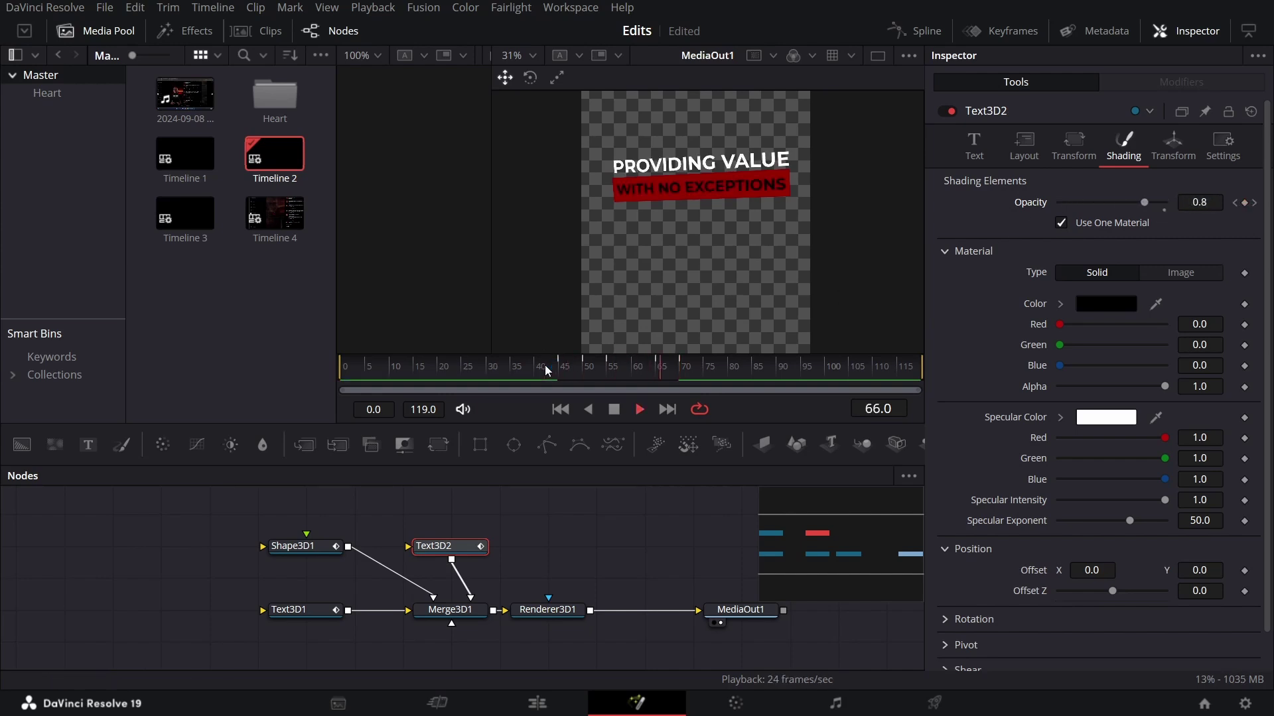
{"action": "key", "text": "space"}
- Fade out the red plane from opacity 1 at frame 65 to 0 at frame 70 and play back the animation
{"action": "left_click", "coordinate": [302, 551]}
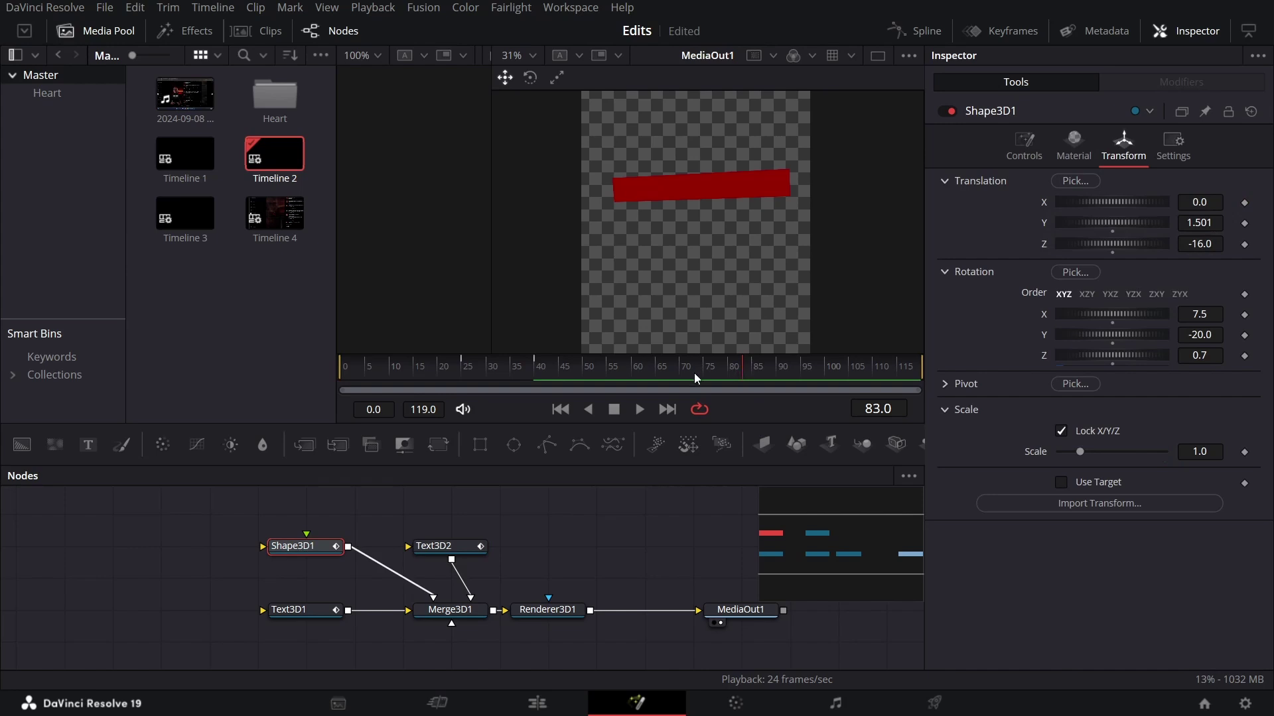
{"action": "left_click_drag", "start_coordinate": [694, 373], "coordinate": [657, 372]}
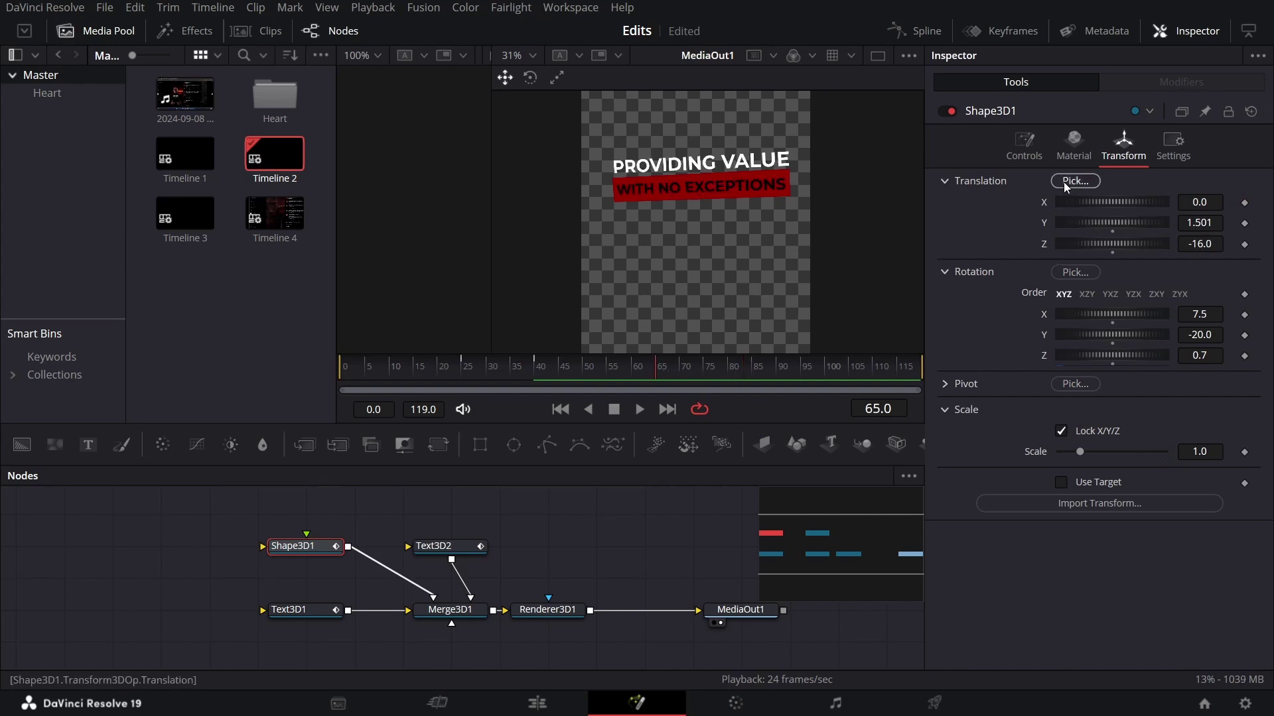
{"action": "left_click", "coordinate": [1035, 146]}
{"action": "left_click", "coordinate": [1064, 146]}
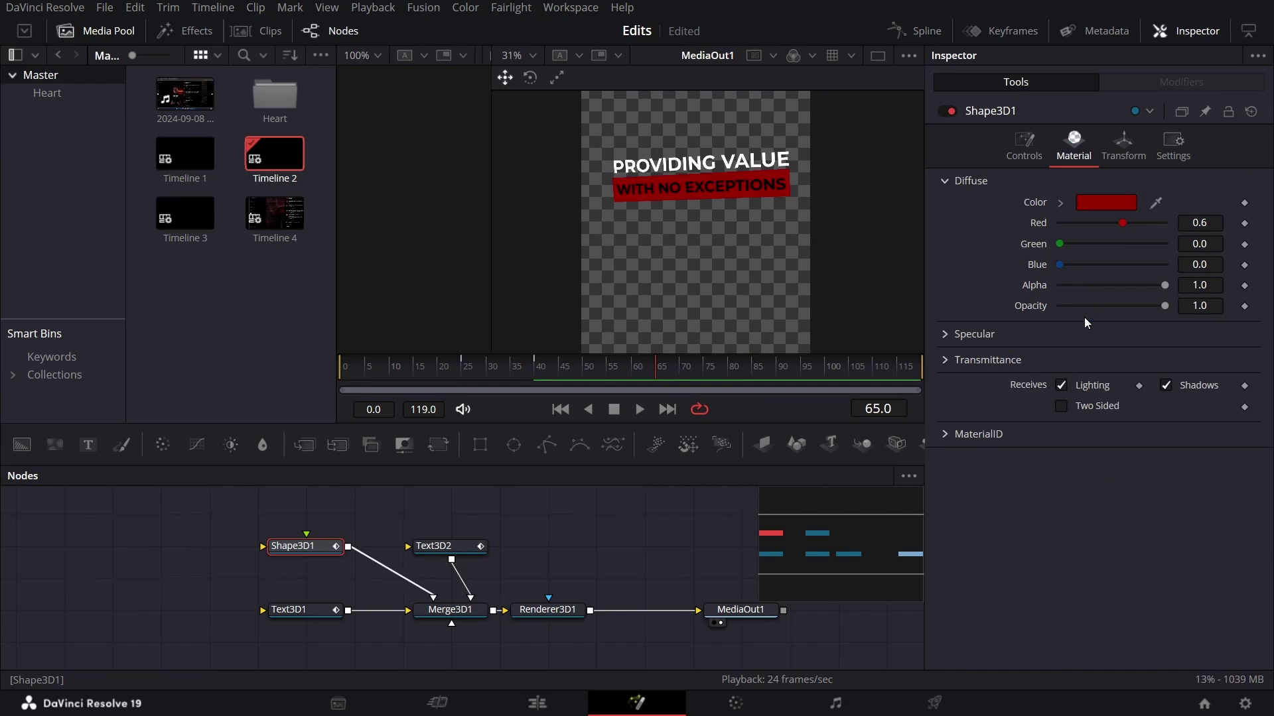
{"action": "left_click", "coordinate": [1244, 306]}
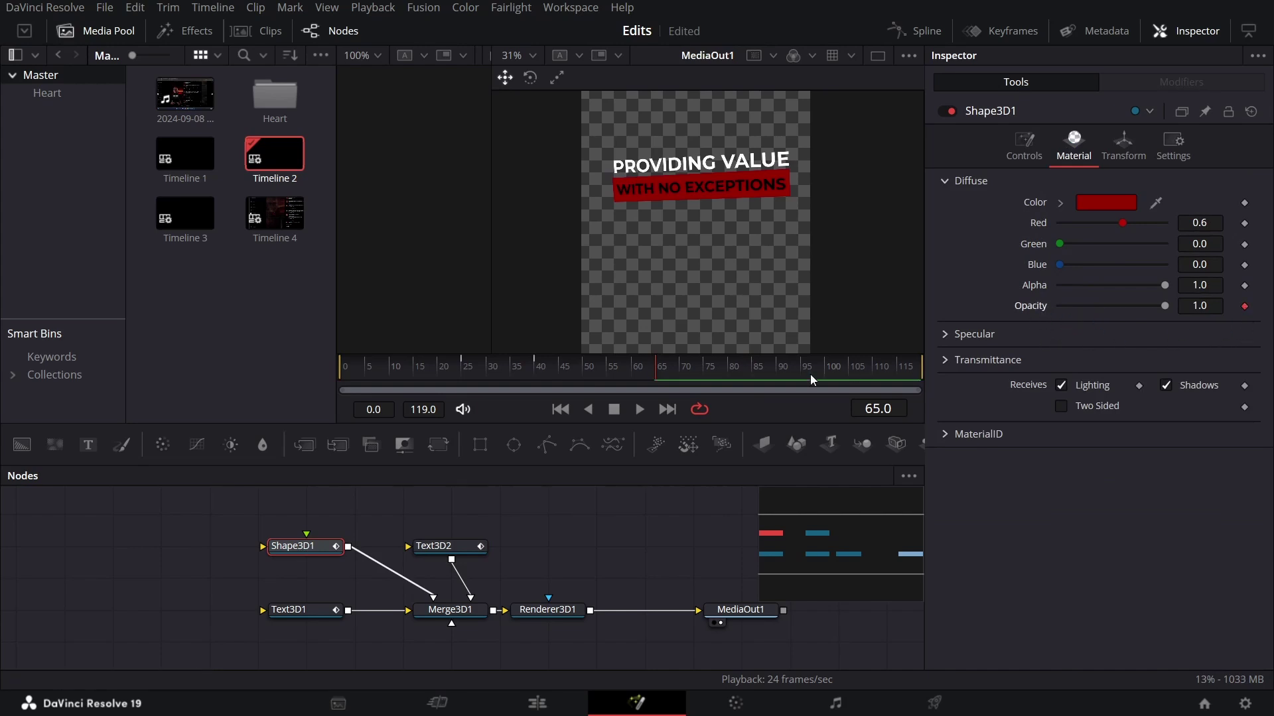
{"action": "left_click", "coordinate": [680, 379]}
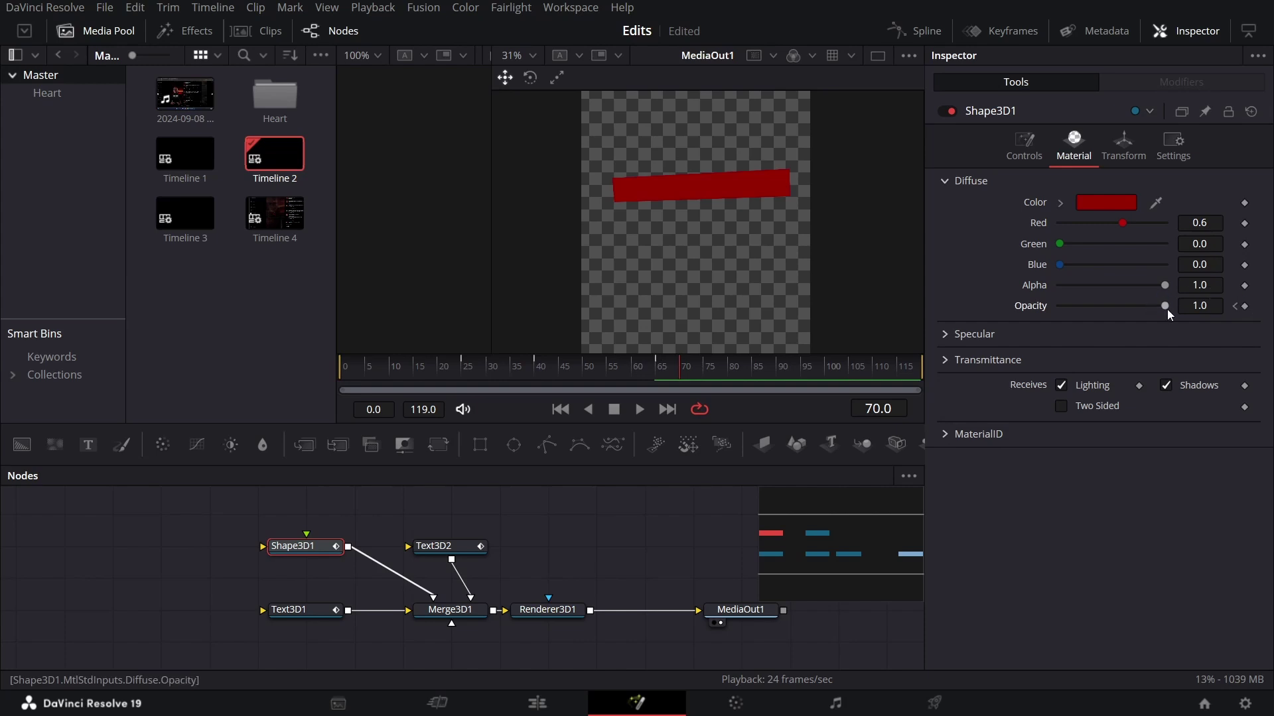
{"action": "left_click_drag", "start_coordinate": [1166, 306], "coordinate": [1047, 318]}
{"action": "left_click", "coordinate": [640, 367]}
{"action": "key", "text": "space"}
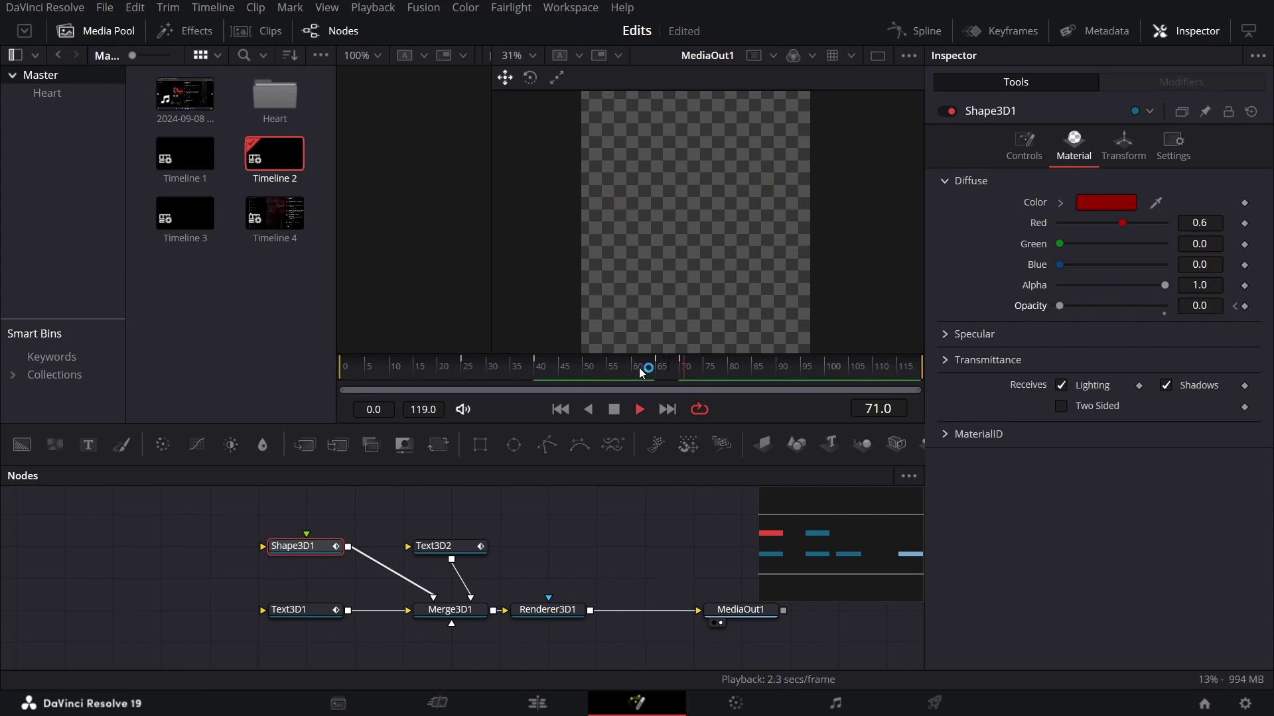
- Add a third 3D text node reading IN RETURN and connect it to the 3D merge
{"action": "left_click_drag", "start_coordinate": [824, 443], "coordinate": [451, 610]}
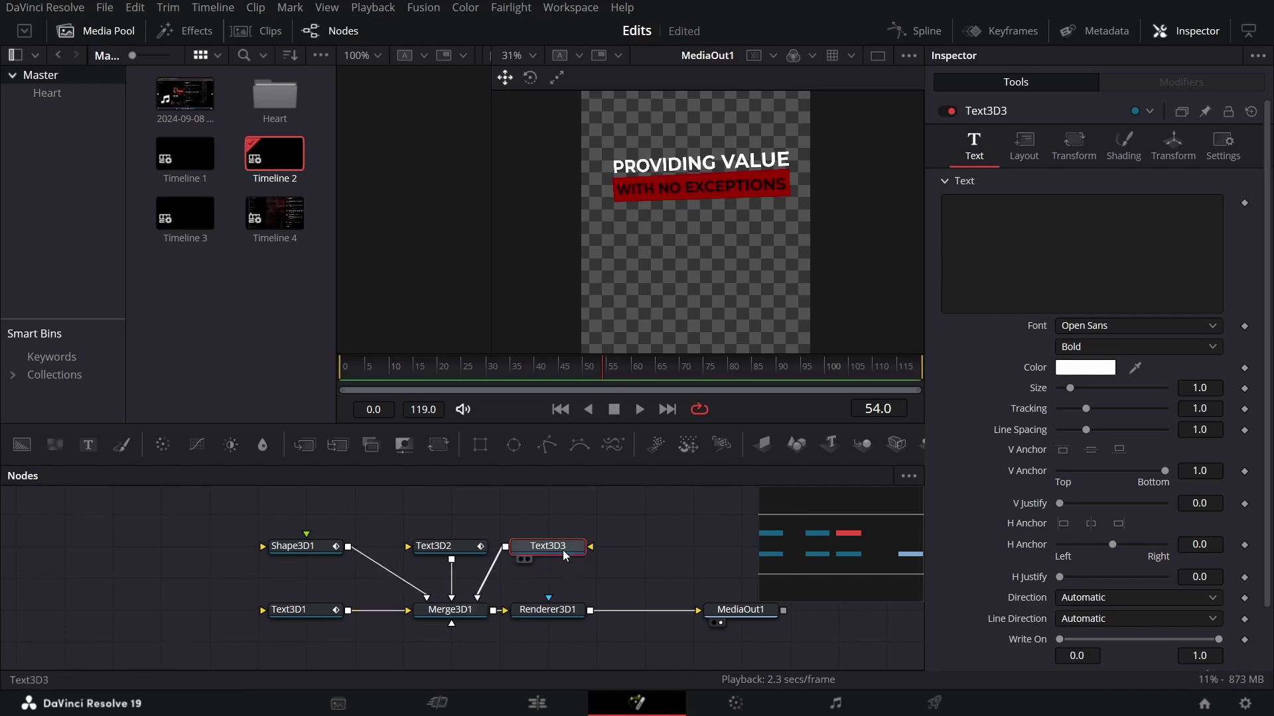
{"action": "left_click", "coordinate": [988, 254]}
{"action": "type", "text": "IN R"}
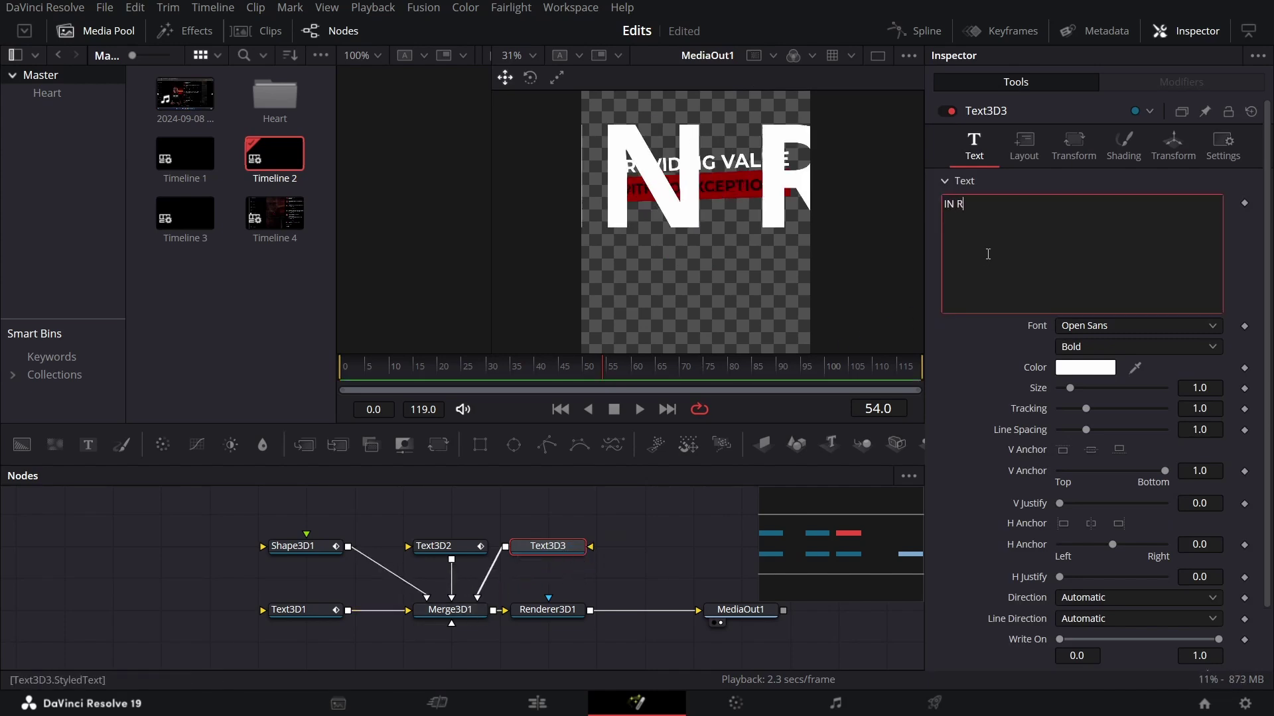
{"action": "type", "text": "ETURN"}
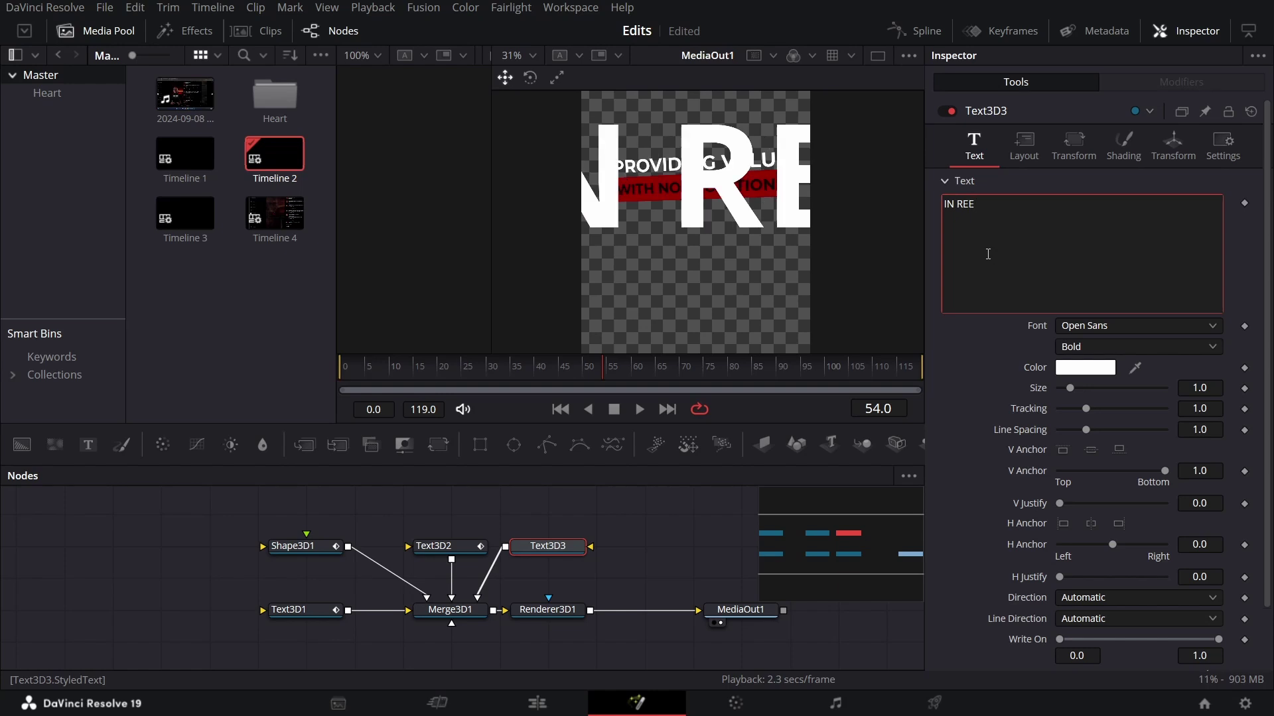
- Set the IN RETURN text to Montserrat SemiBold and colour it red (#ff0000)
{"action": "left_click", "coordinate": [1136, 327]}
{"action": "scroll", "coordinate": [1135, 329], "scroll_direction": "up", "scroll_amount": 5}
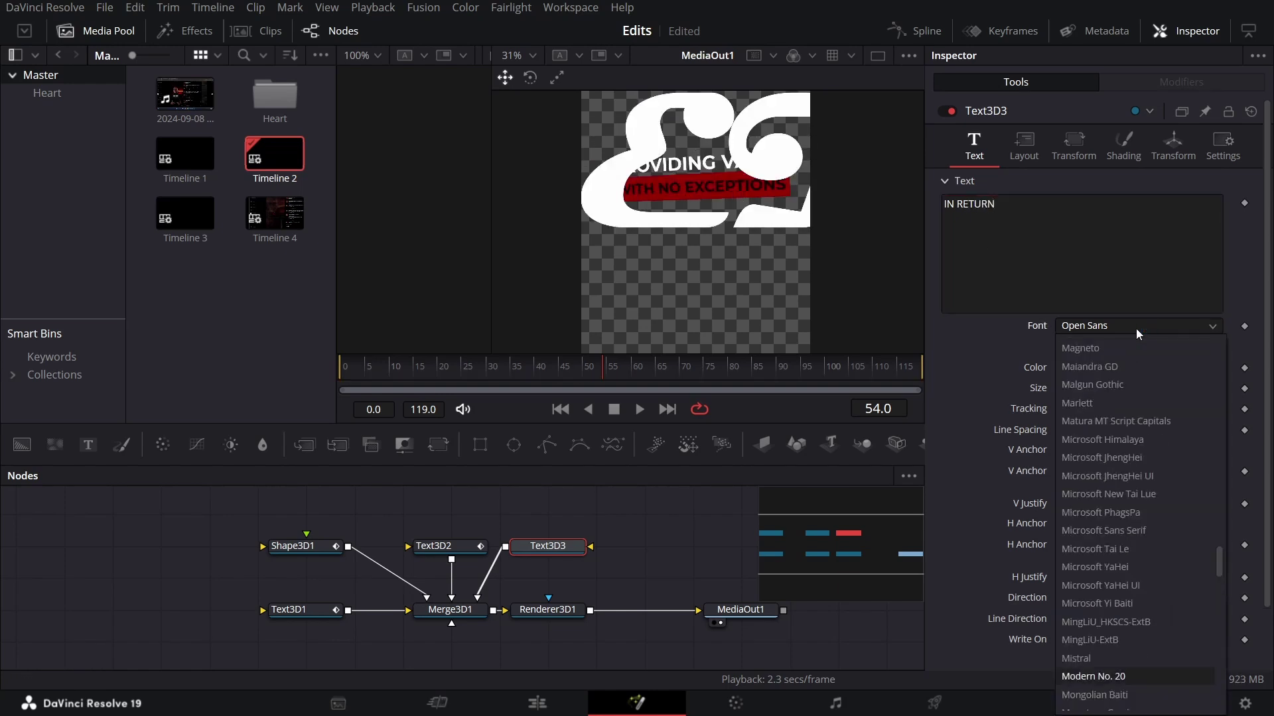
{"action": "left_click", "coordinate": [1136, 328]}
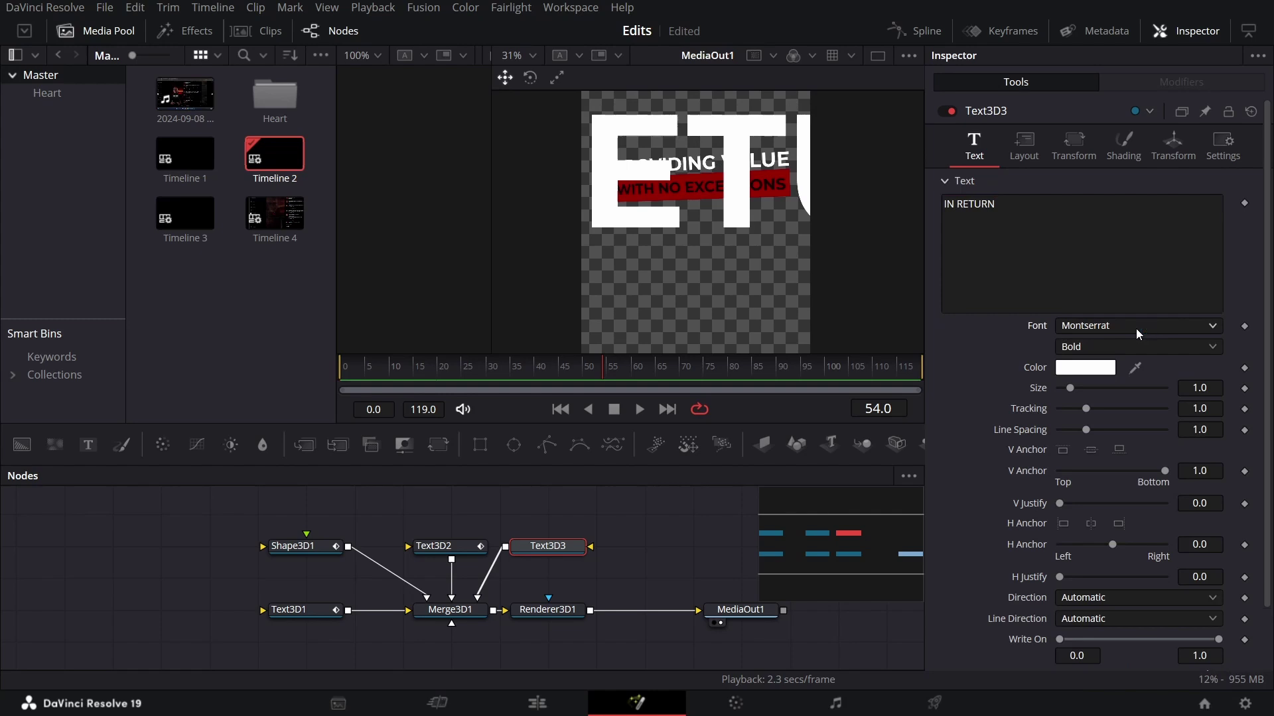
{"action": "left_click", "coordinate": [1098, 346]}
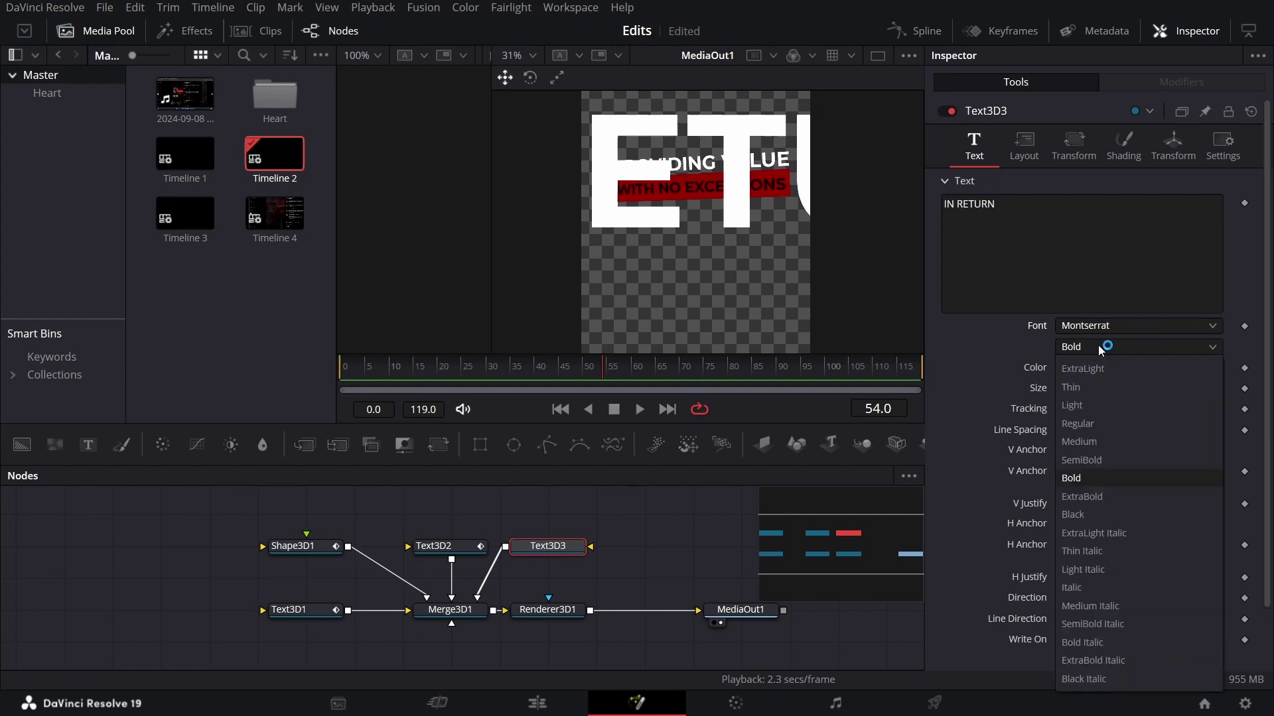
{"action": "left_click", "coordinate": [1094, 459]}
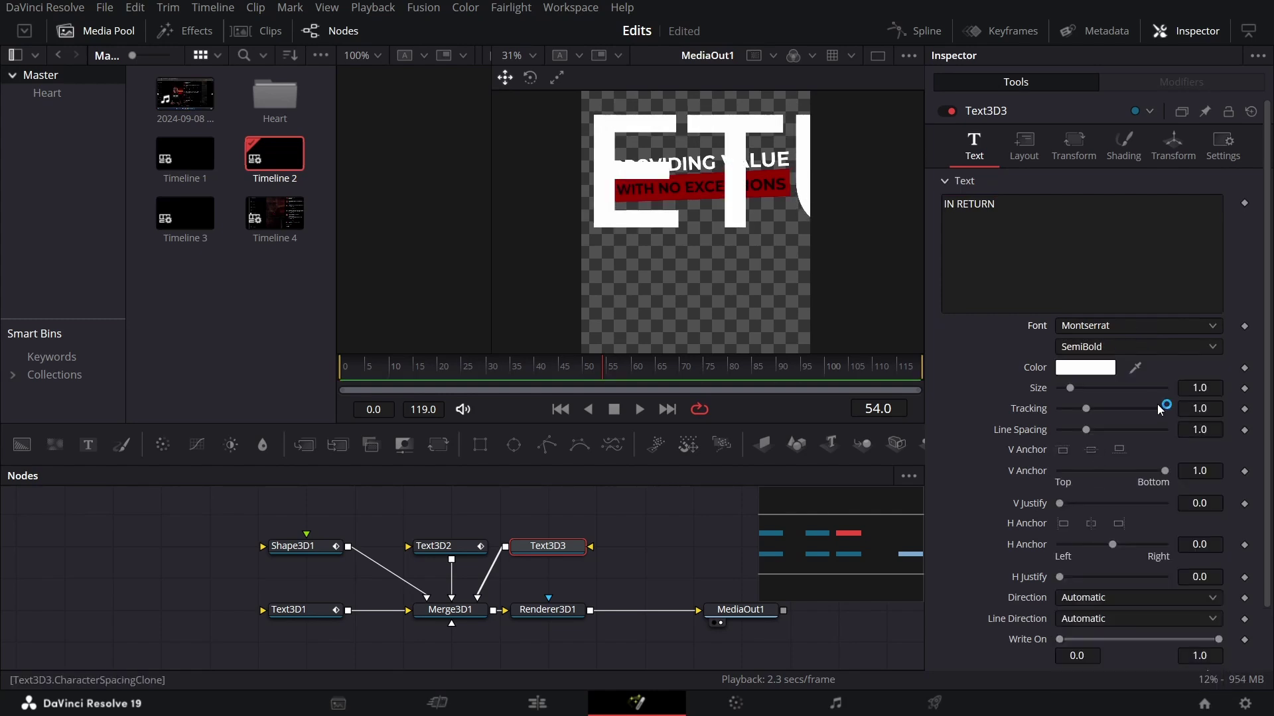
{"action": "left_click", "coordinate": [1086, 367]}
{"action": "left_click", "coordinate": [464, 289]}
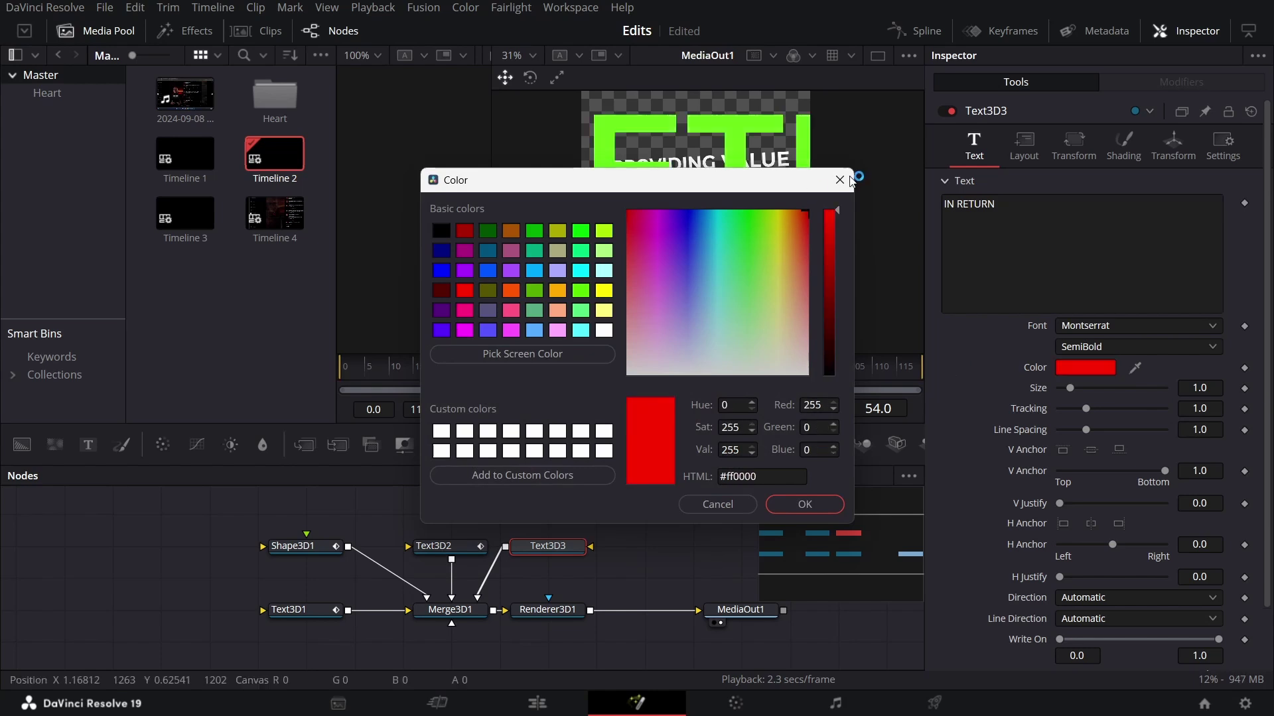
{"action": "left_click", "coordinate": [805, 498]}
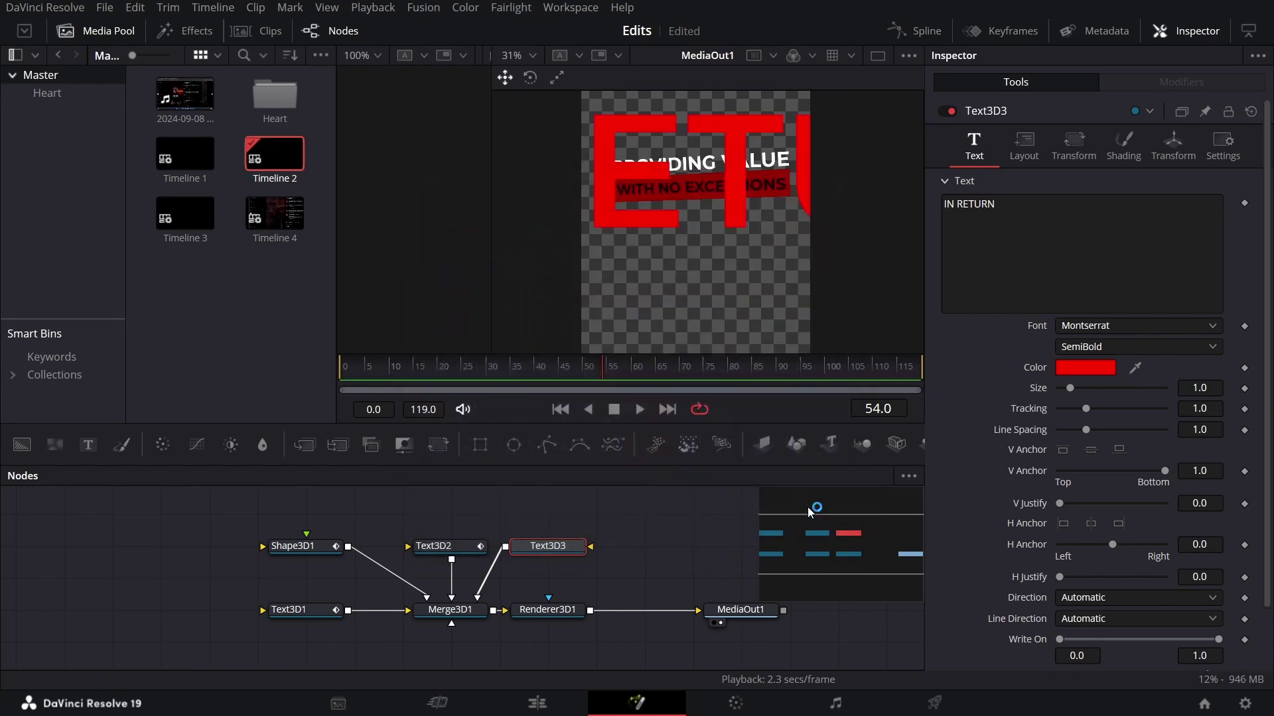
- Set the Z translation of the IN RETURN text to 40
{"action": "left_click", "coordinate": [1184, 157]}
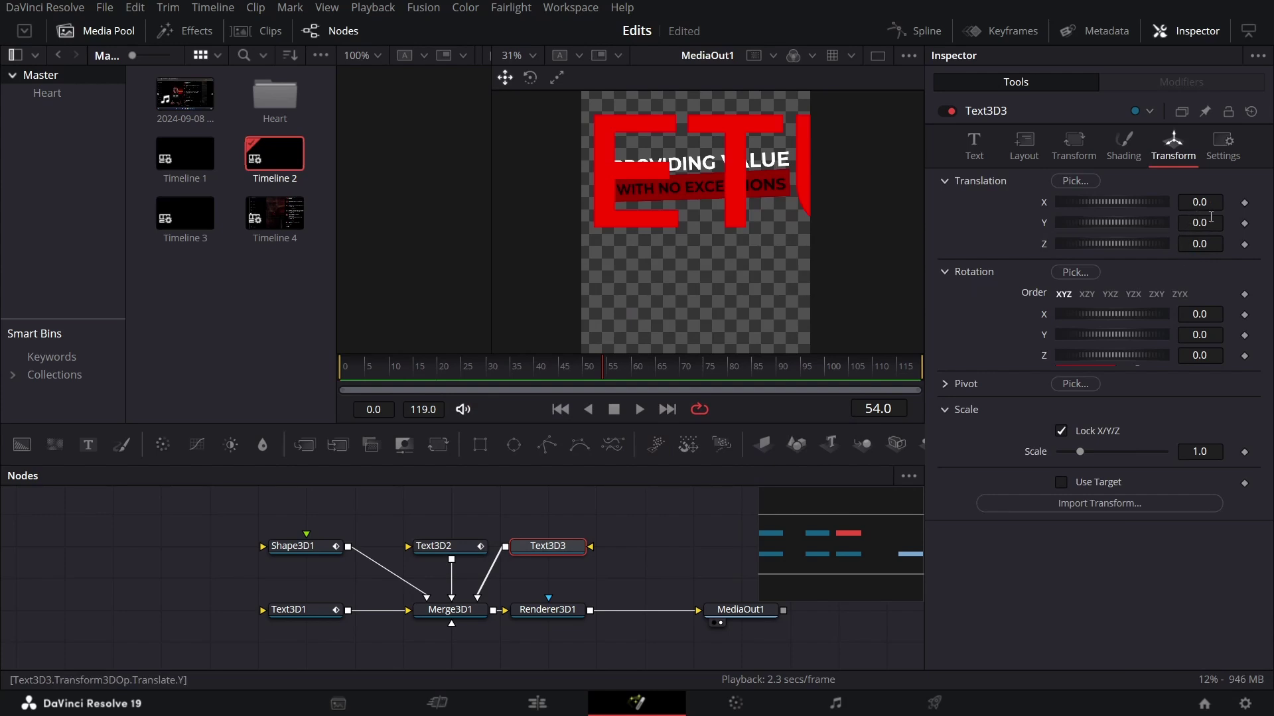
{"action": "left_click", "coordinate": [1199, 244]}
{"action": "type", "text": "40"}
{"action": "key", "text": "Tab"}
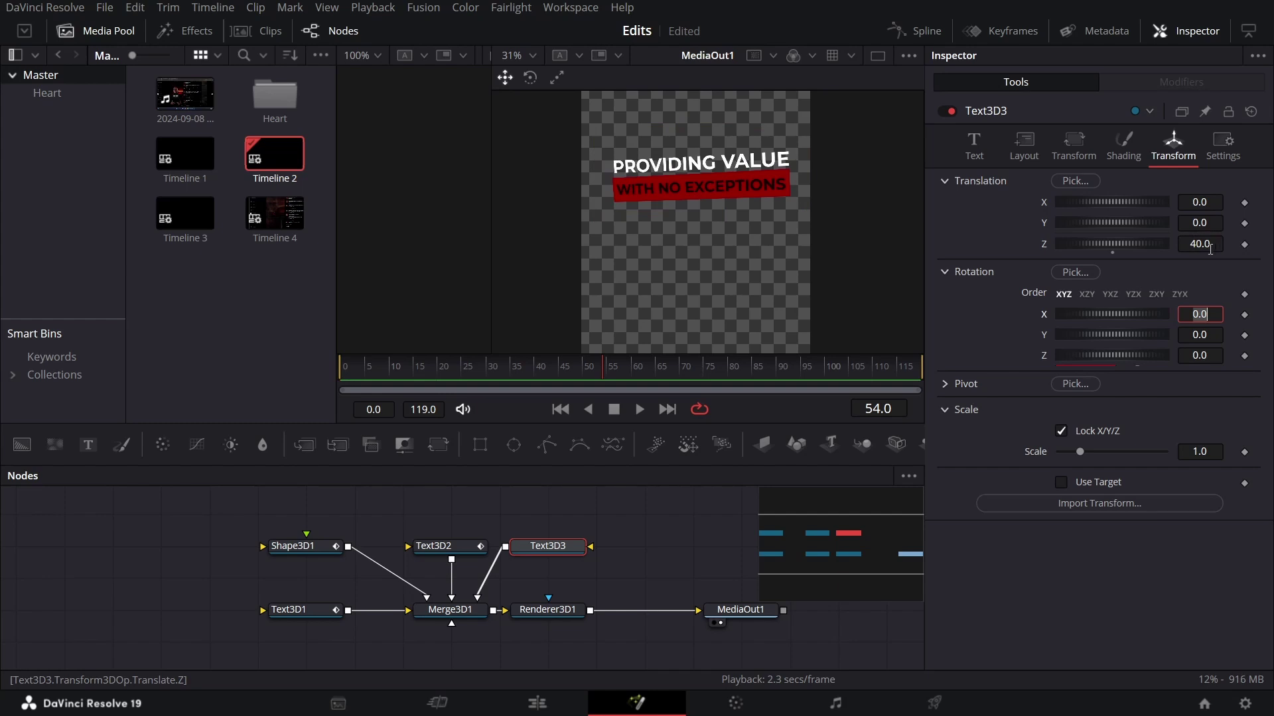
- Add a particle emitter feeding a particle renderer below the node tree and connect the renderer to the 3D merge
{"action": "left_click_drag", "start_coordinate": [622, 541], "coordinate": [566, 524]}
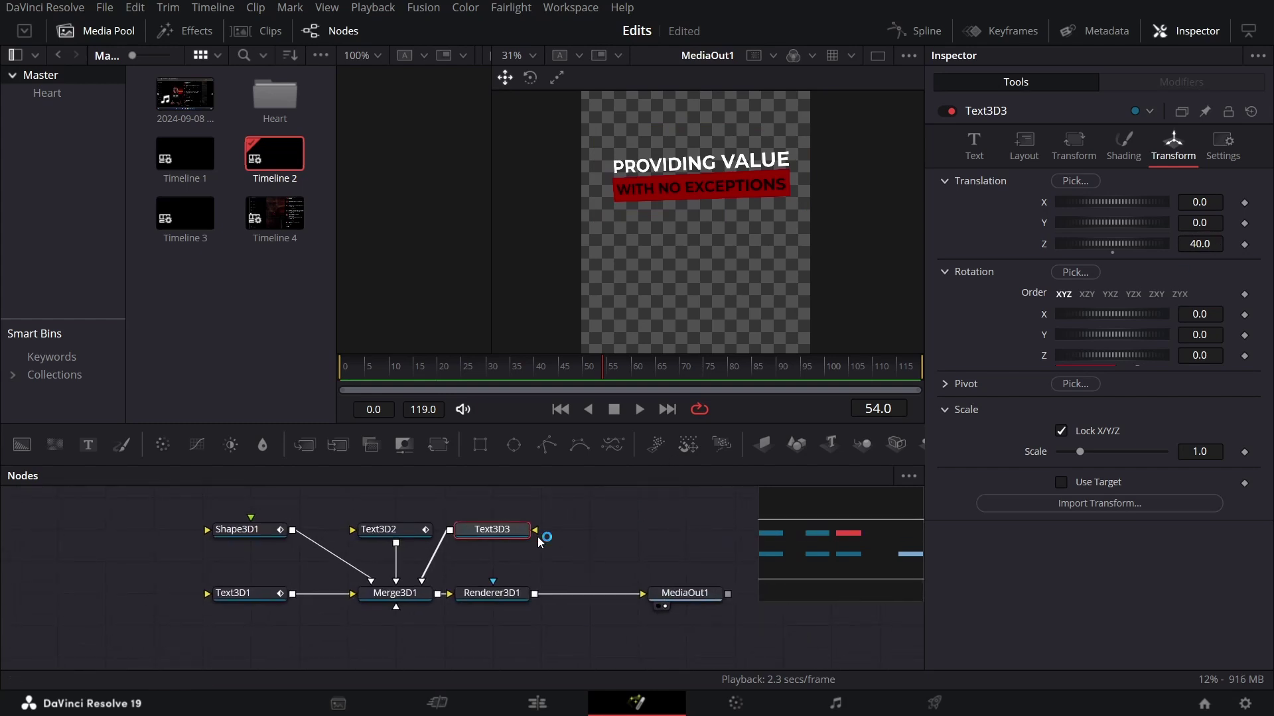
{"action": "left_click_drag", "start_coordinate": [436, 540], "coordinate": [554, 520]}
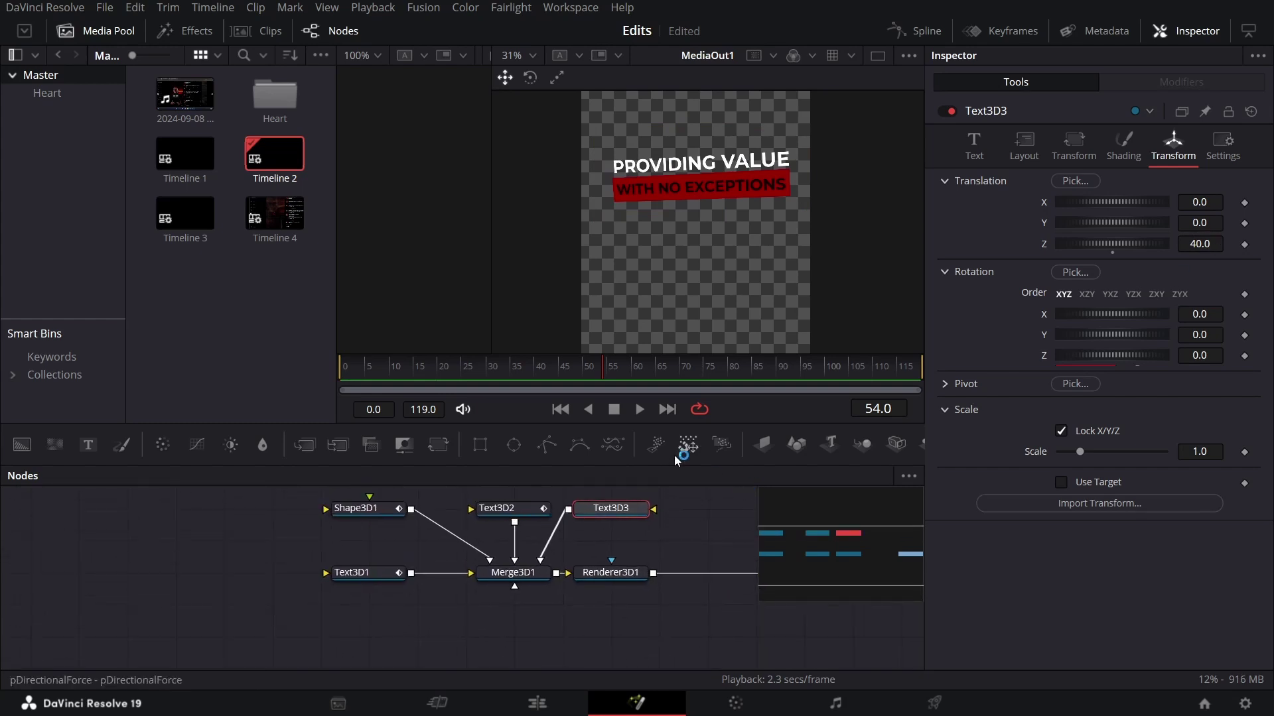
{"action": "left_click_drag", "start_coordinate": [657, 446], "coordinate": [404, 636]}
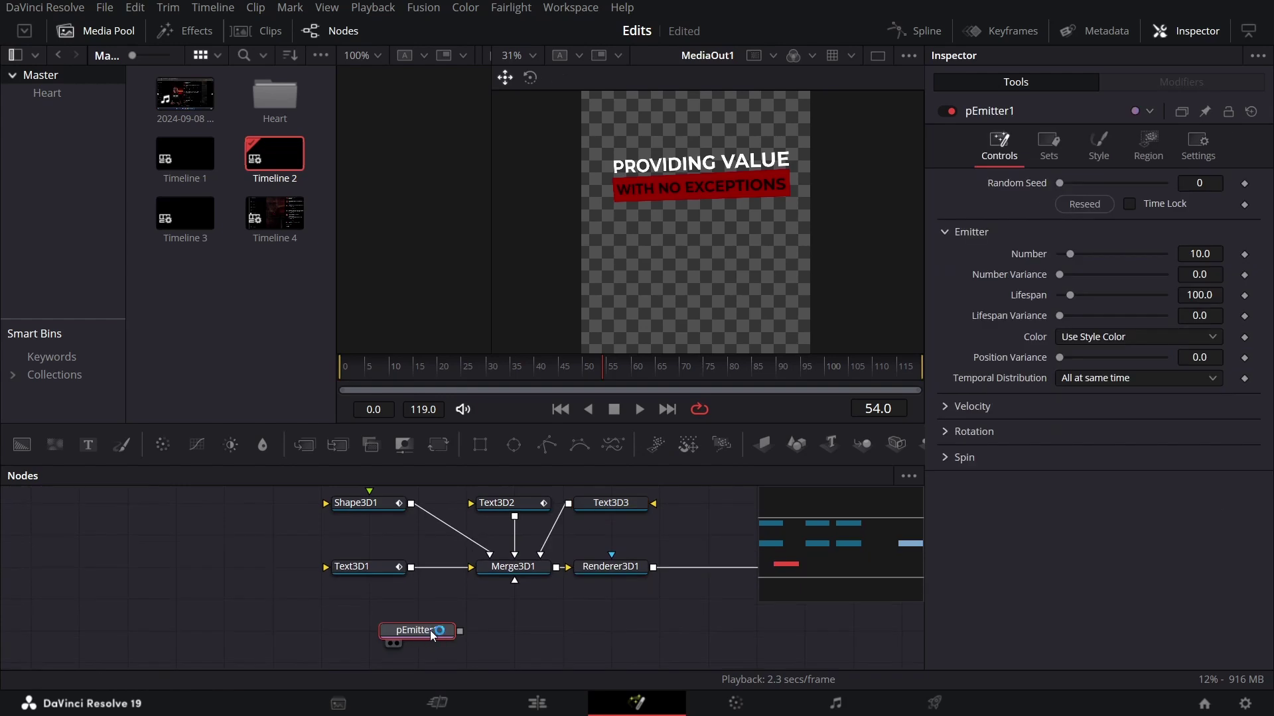
{"action": "left_click", "coordinate": [719, 447]}
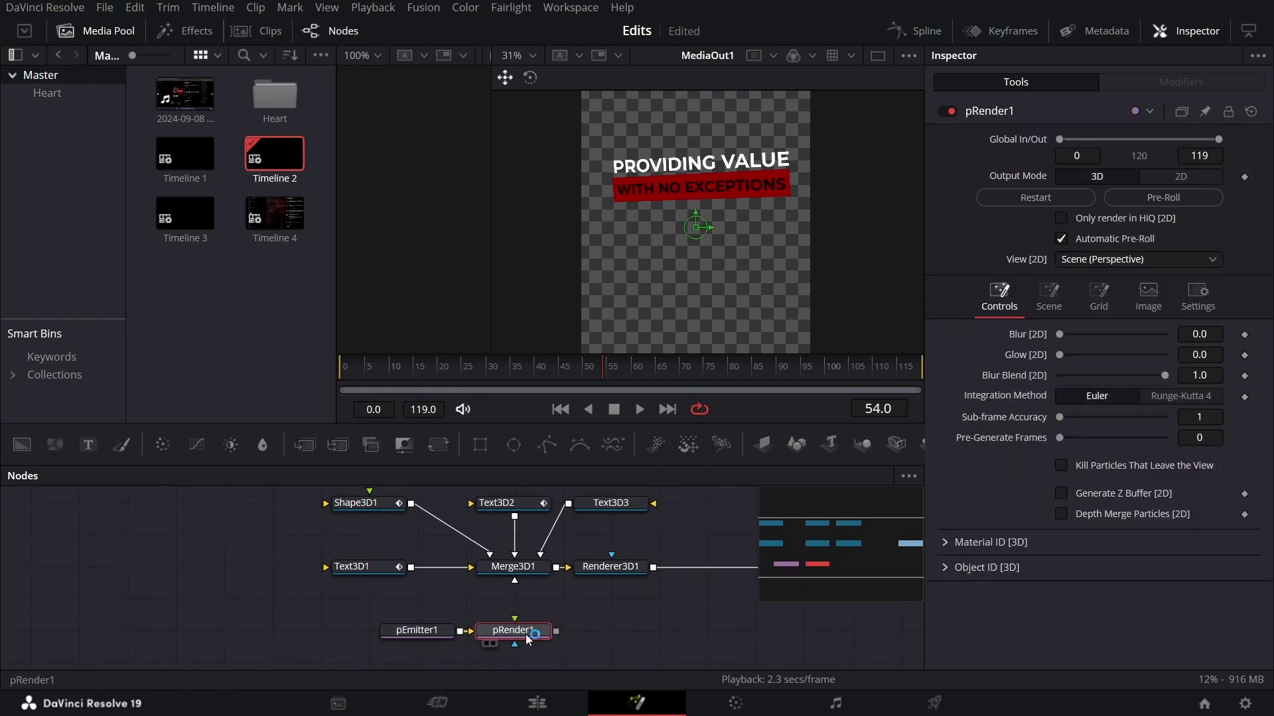
{"action": "left_click_drag", "start_coordinate": [555, 630], "coordinate": [532, 576]}
- Set the particle emitter's Number to 0.8
{"action": "left_click", "coordinate": [432, 634]}
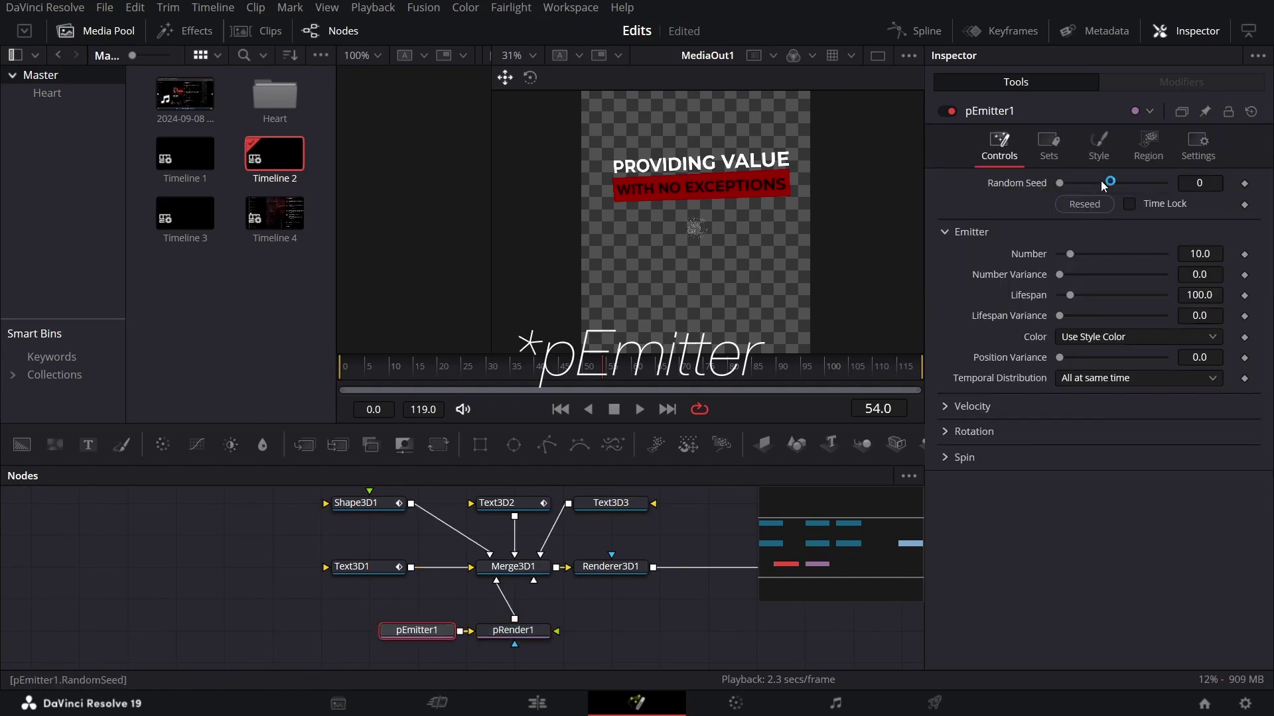
{"action": "left_click", "coordinate": [1192, 253]}
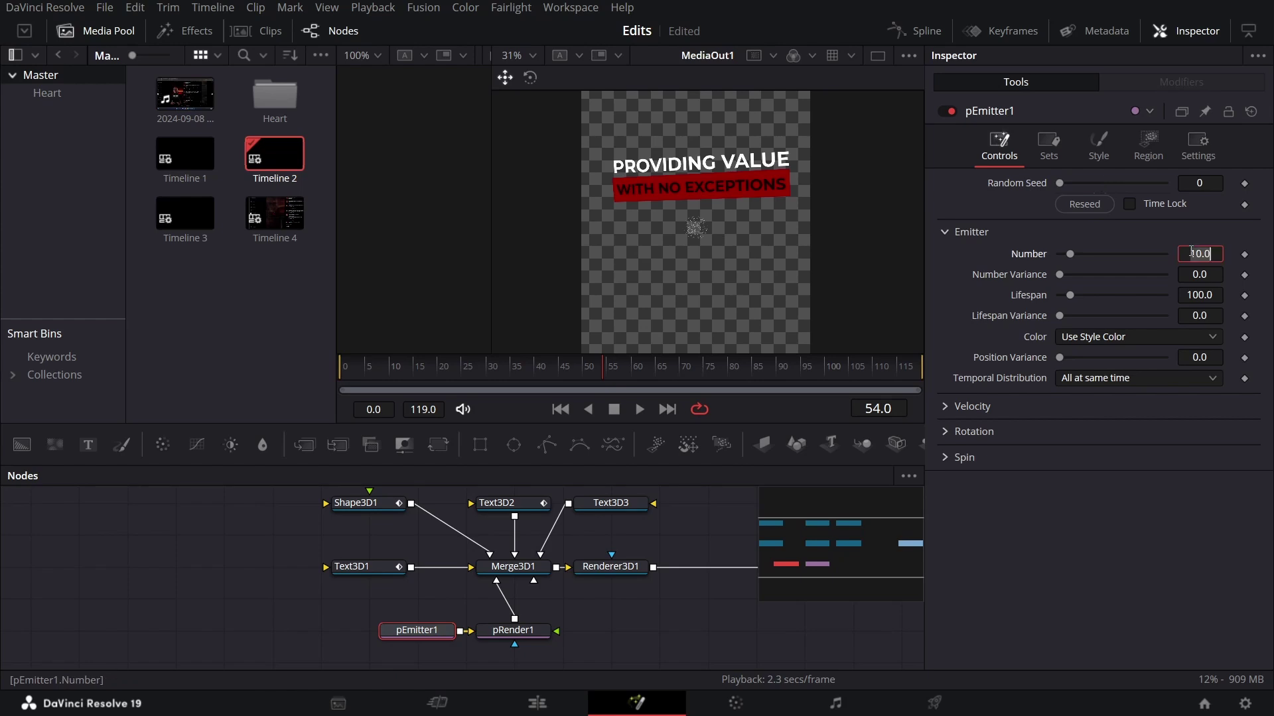
{"action": "type", "text": "0.8"}
{"action": "key", "text": "Tab"}
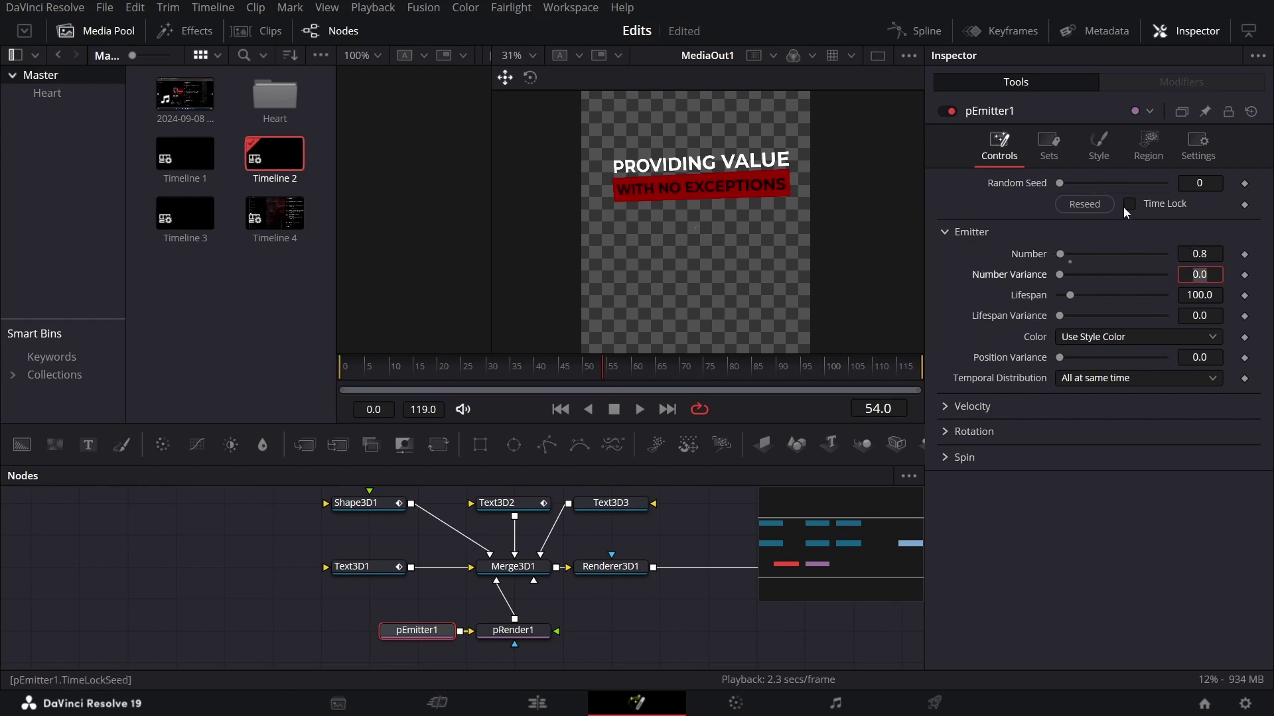
- Change the emitter's particle style to Blob
{"action": "left_click", "coordinate": [1099, 147]}
{"action": "left_click", "coordinate": [1147, 156]}
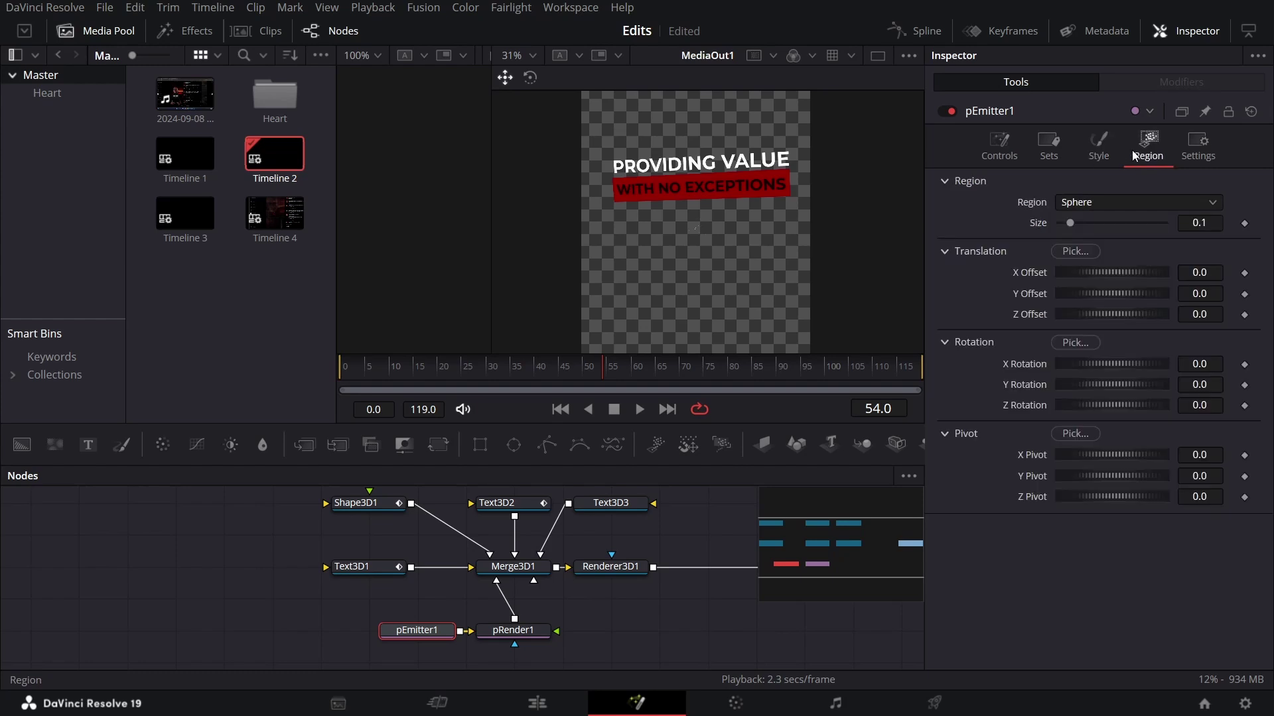
{"action": "left_click", "coordinate": [1114, 156]}
{"action": "left_click", "coordinate": [1086, 203]}
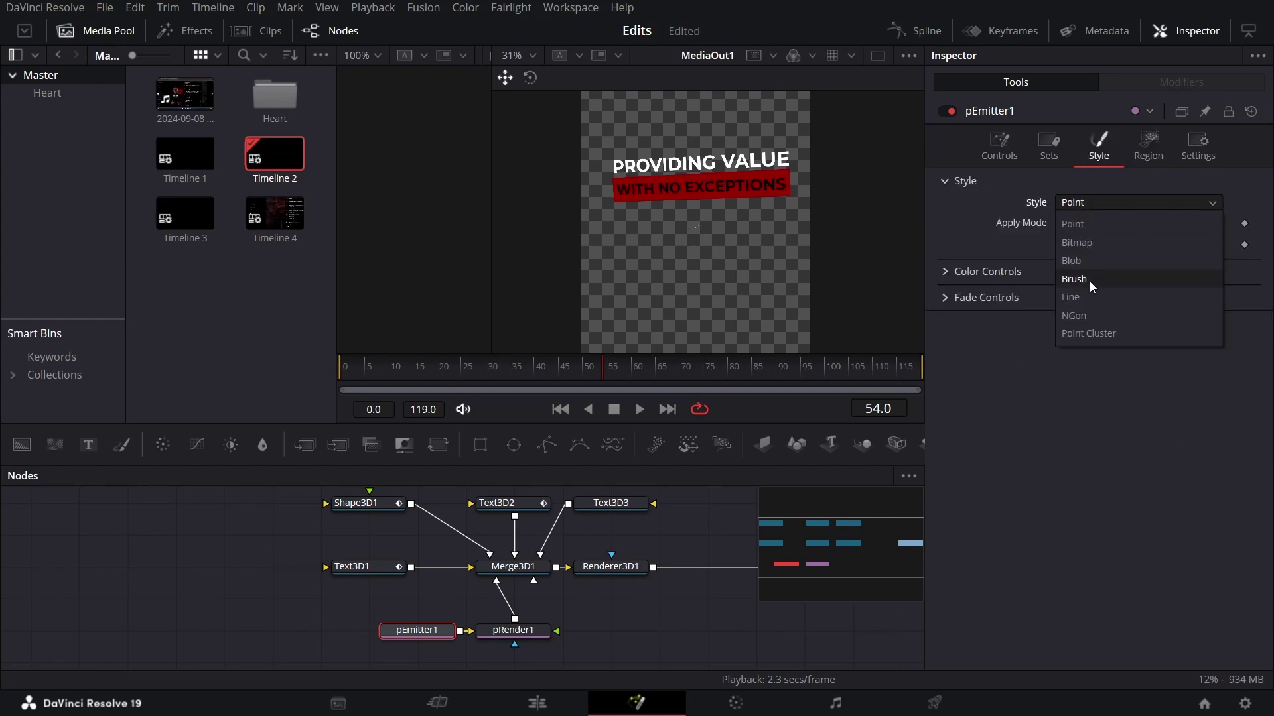
{"action": "left_click", "coordinate": [1091, 261]}
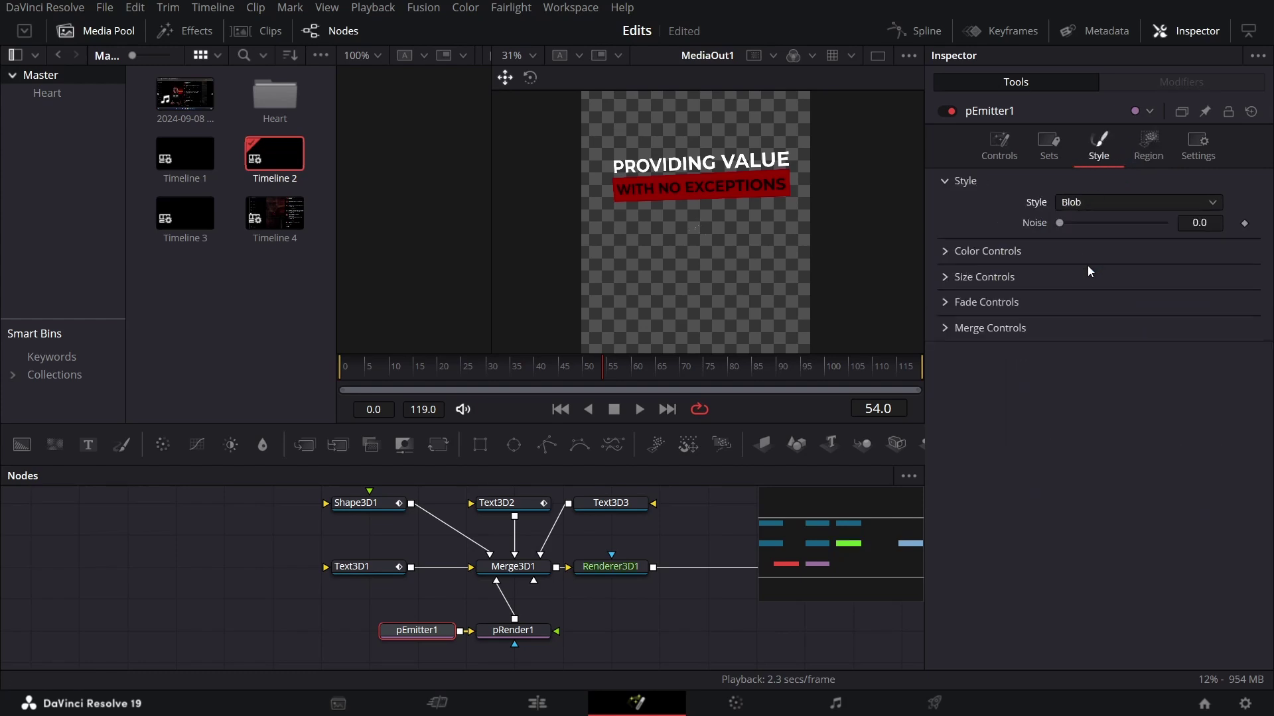
- Set the size of the emitter's blob particles to 0.2
{"action": "left_click", "coordinate": [947, 251]}
{"action": "left_click", "coordinate": [948, 251]}
{"action": "left_click", "coordinate": [962, 277]}
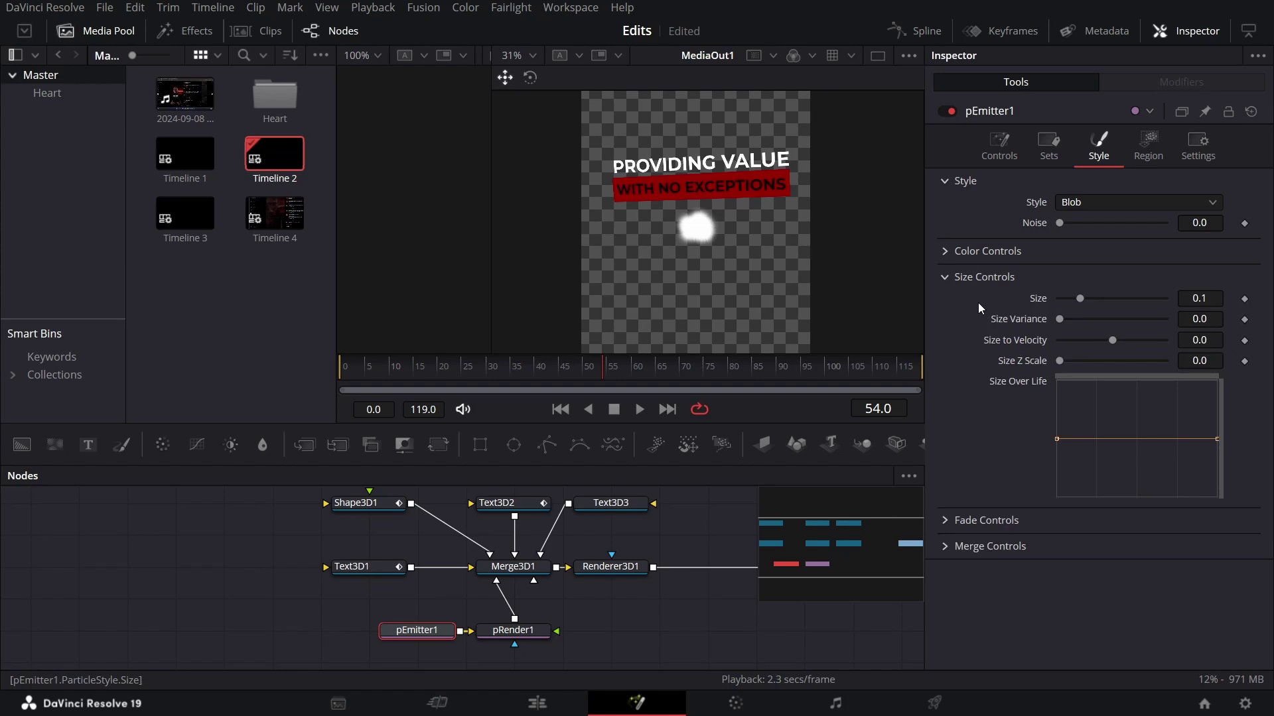
{"action": "left_click", "coordinate": [1198, 298]}
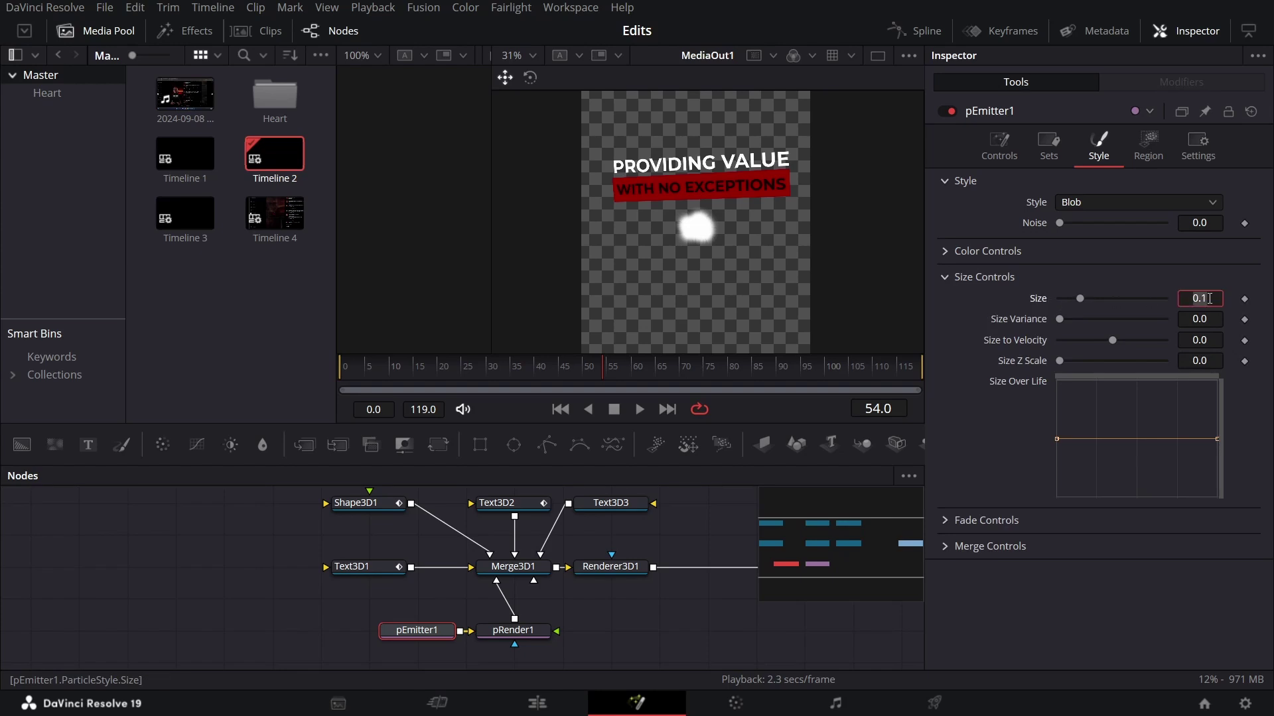
{"action": "type", "text": "0.2"}
{"action": "key", "text": "Return"}
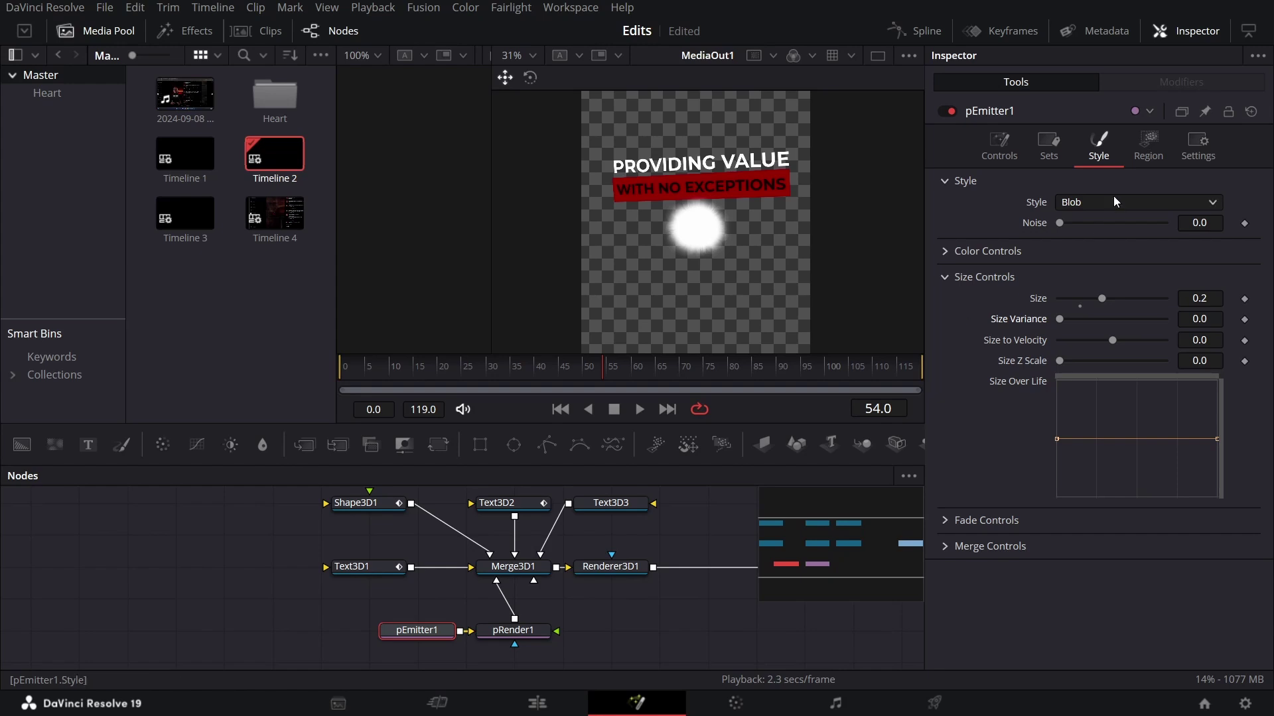
- Set the size of the emitter's sphere region to 20
{"action": "left_click", "coordinate": [1141, 152]}
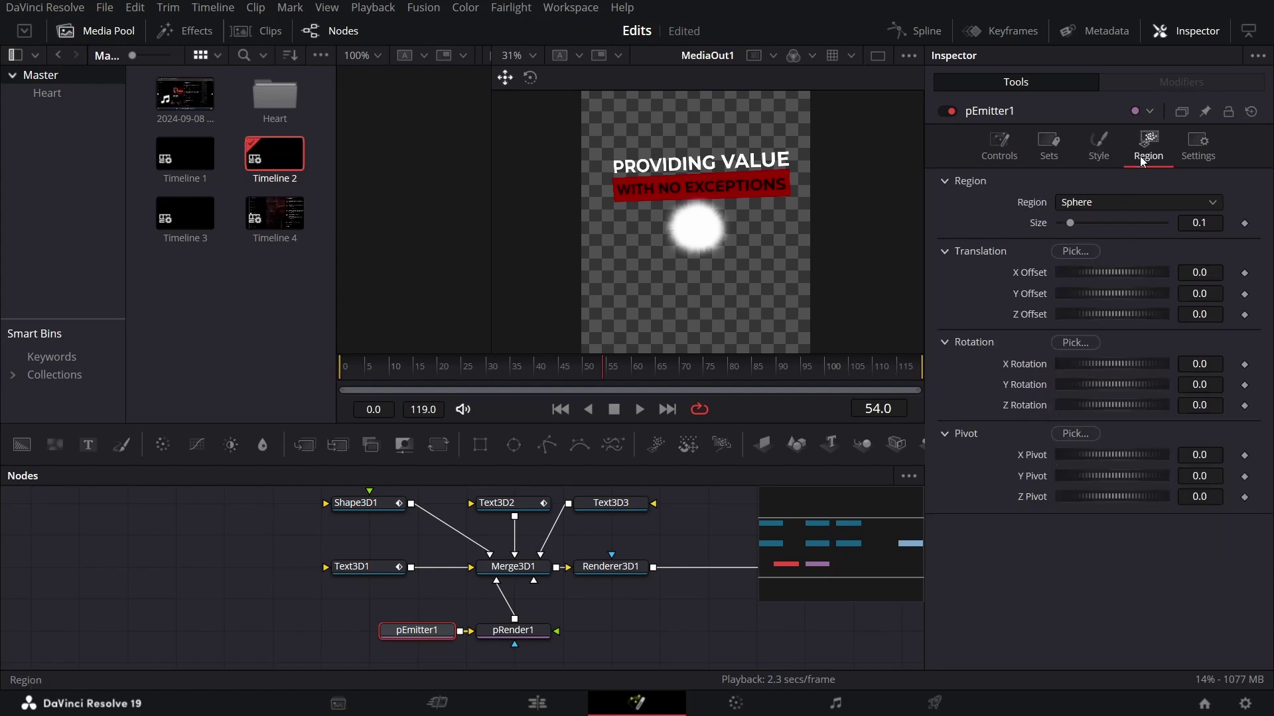
{"action": "left_click", "coordinate": [1198, 223]}
{"action": "type", "text": "2"}
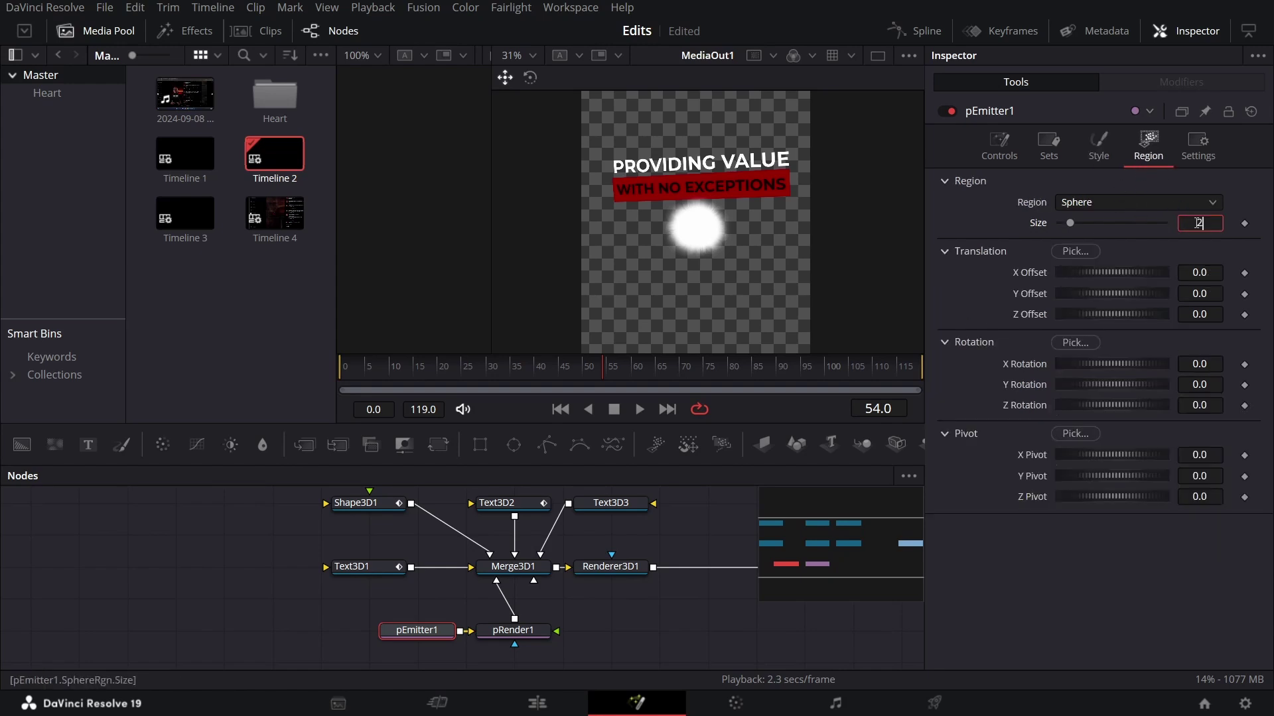
{"action": "key", "text": "Tab"}
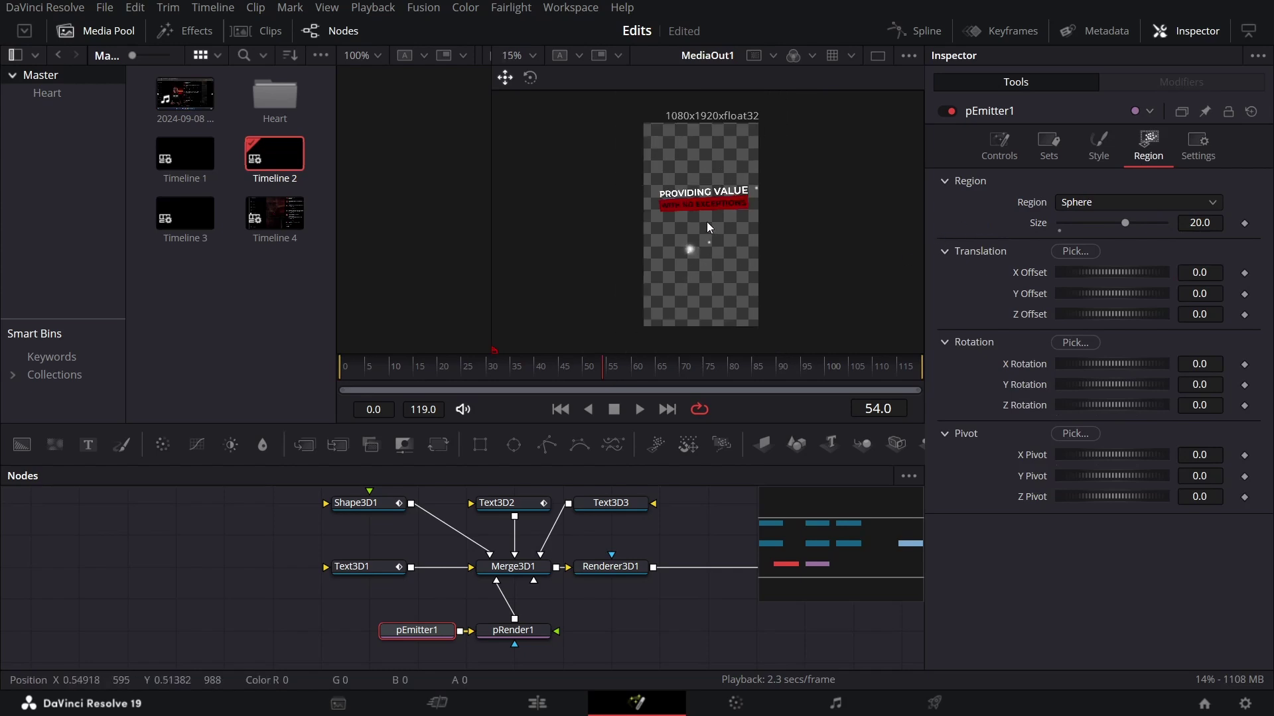
- Set the emitter's temporal distribution to Randomly distributed
{"action": "left_click", "coordinate": [999, 146]}
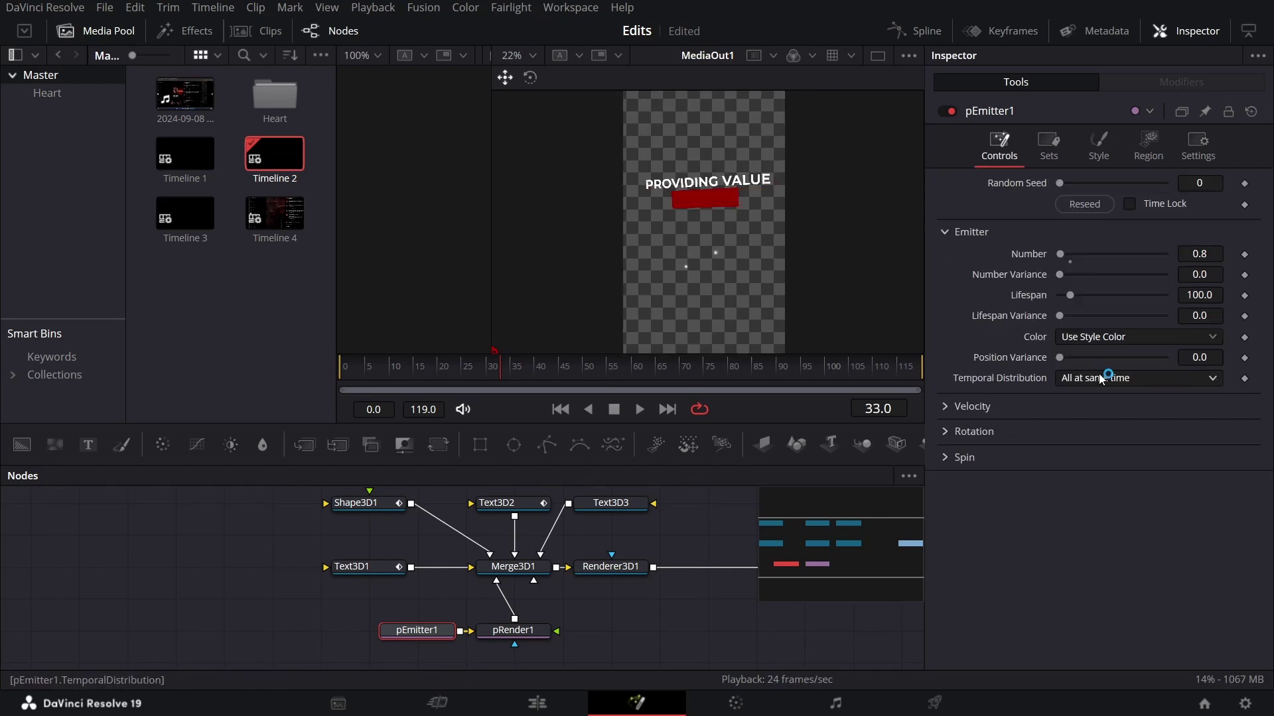
{"action": "left_click", "coordinate": [1104, 378]}
{"action": "left_click", "coordinate": [1109, 418]}
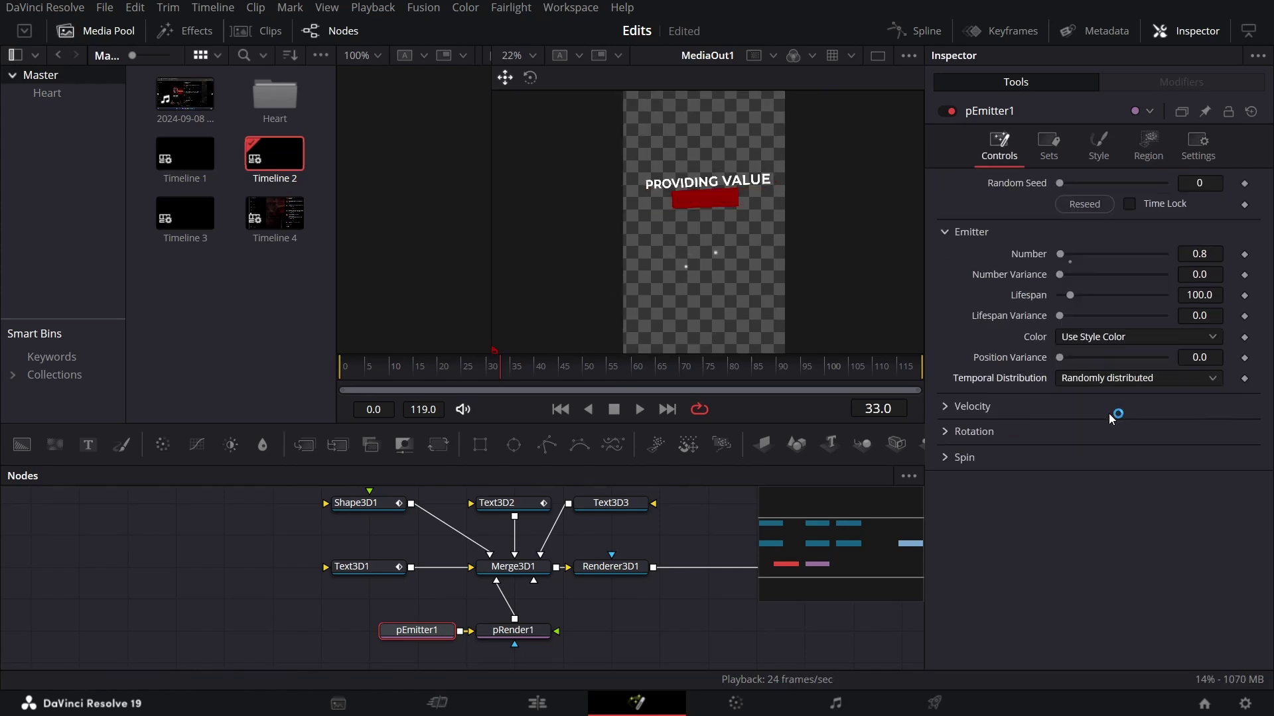
- Move the Renderer3D1 node further away from Merge3D1 to open a gap in the node chain
{"action": "left_click", "coordinate": [1152, 149]}
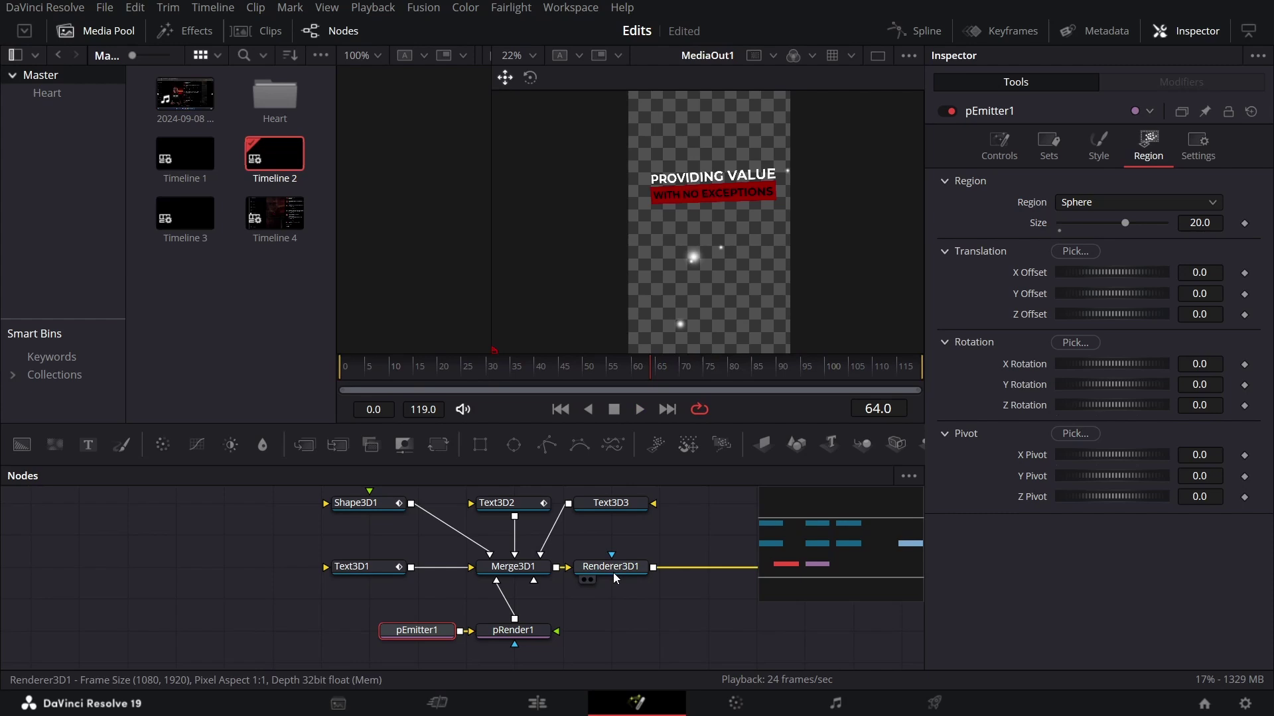
{"action": "left_click", "coordinate": [613, 570]}
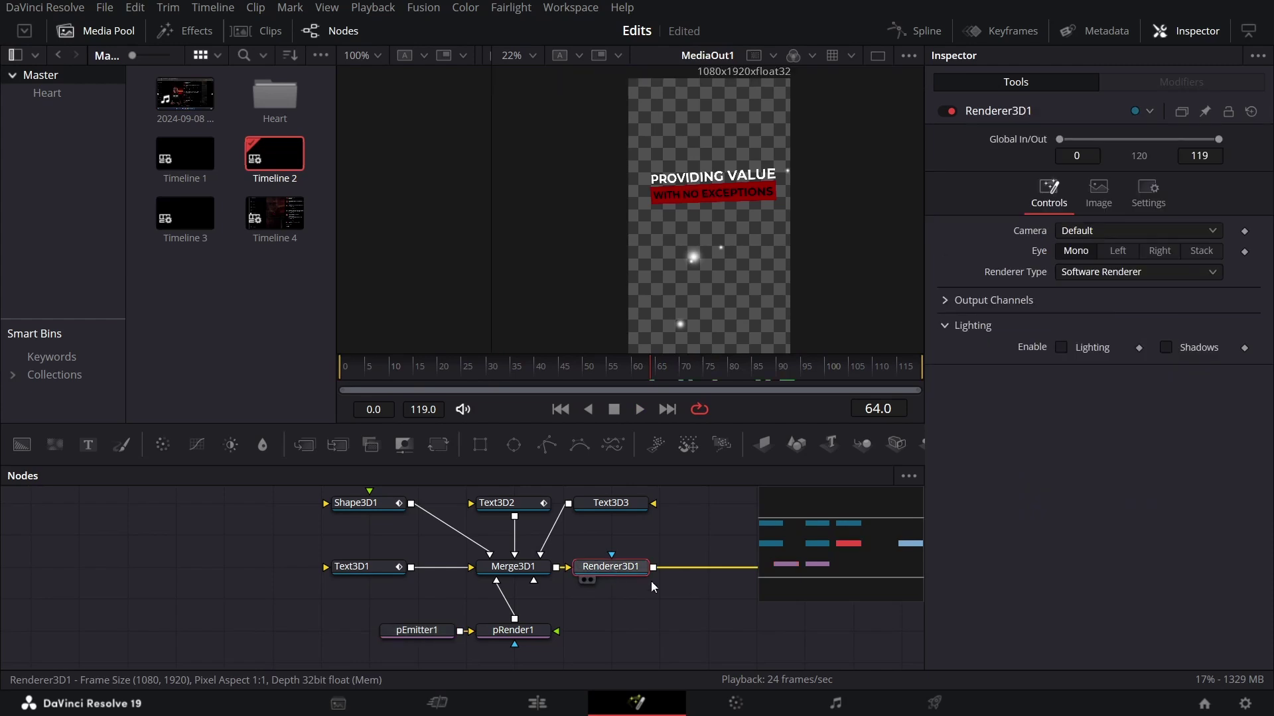
{"action": "left_click_drag", "start_coordinate": [650, 581], "coordinate": [677, 611]}
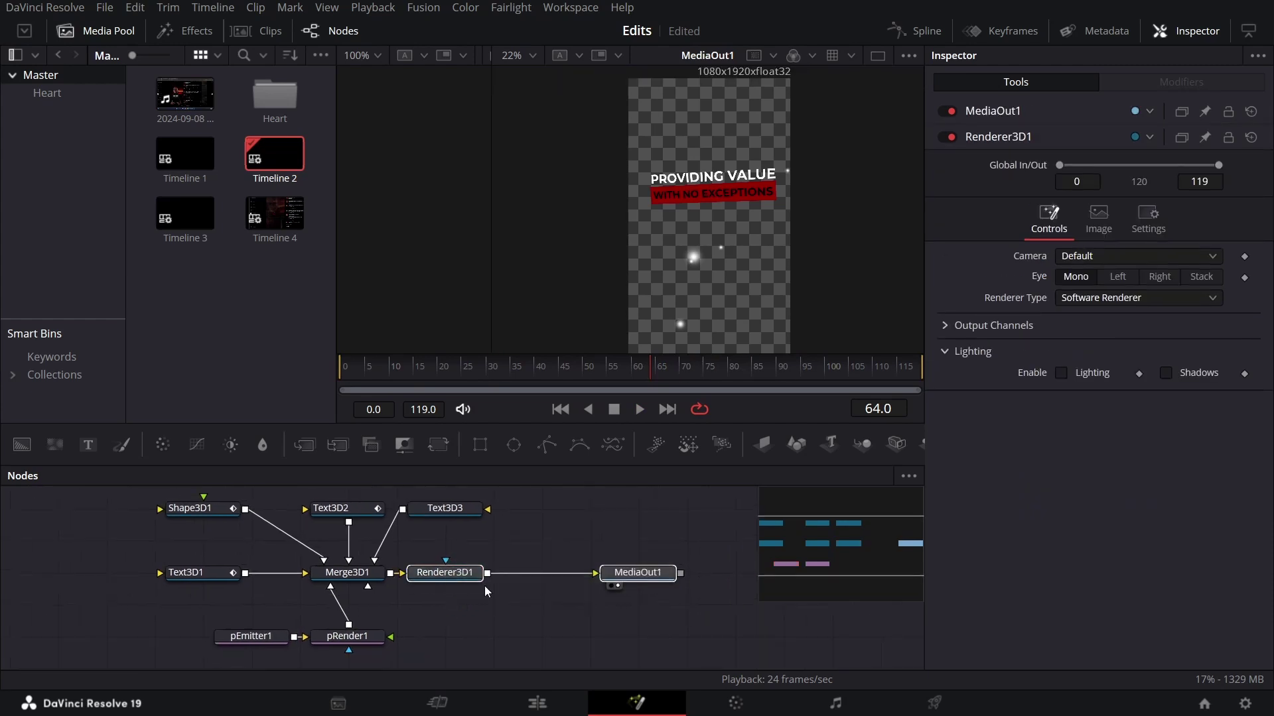
{"action": "left_click_drag", "start_coordinate": [477, 575], "coordinate": [622, 574]}
- Insert a Transform 3D node between Merge3D1 and Renderer3D1, centred in the gap
{"action": "left_click", "coordinate": [357, 574]}
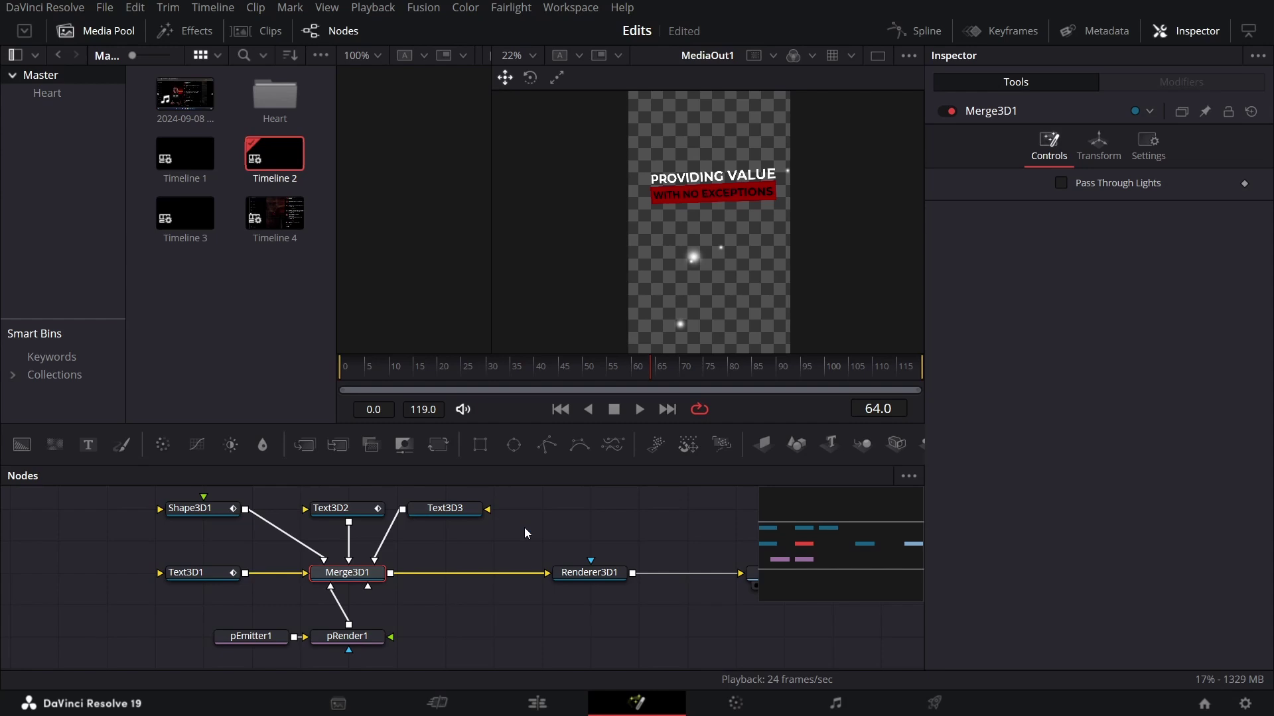
{"action": "key", "text": "shift+space"}
{"action": "type", "text": "rendertra"}
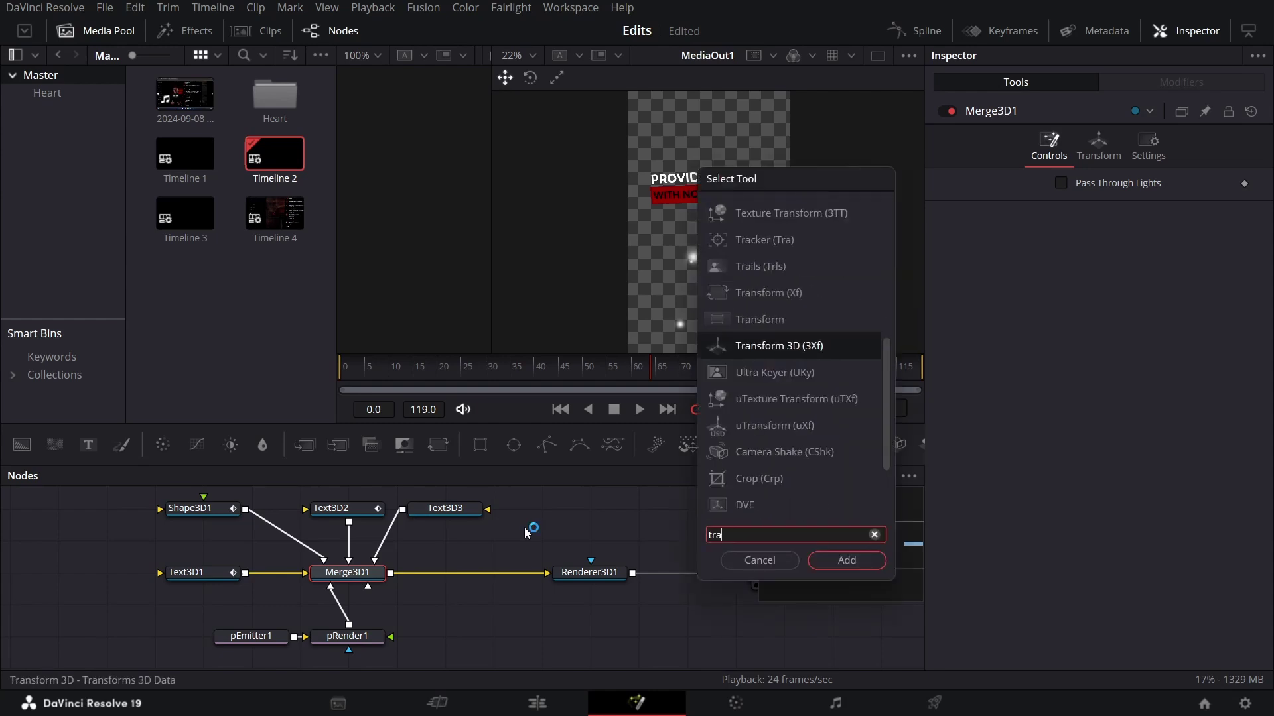
{"action": "key", "text": "Return"}
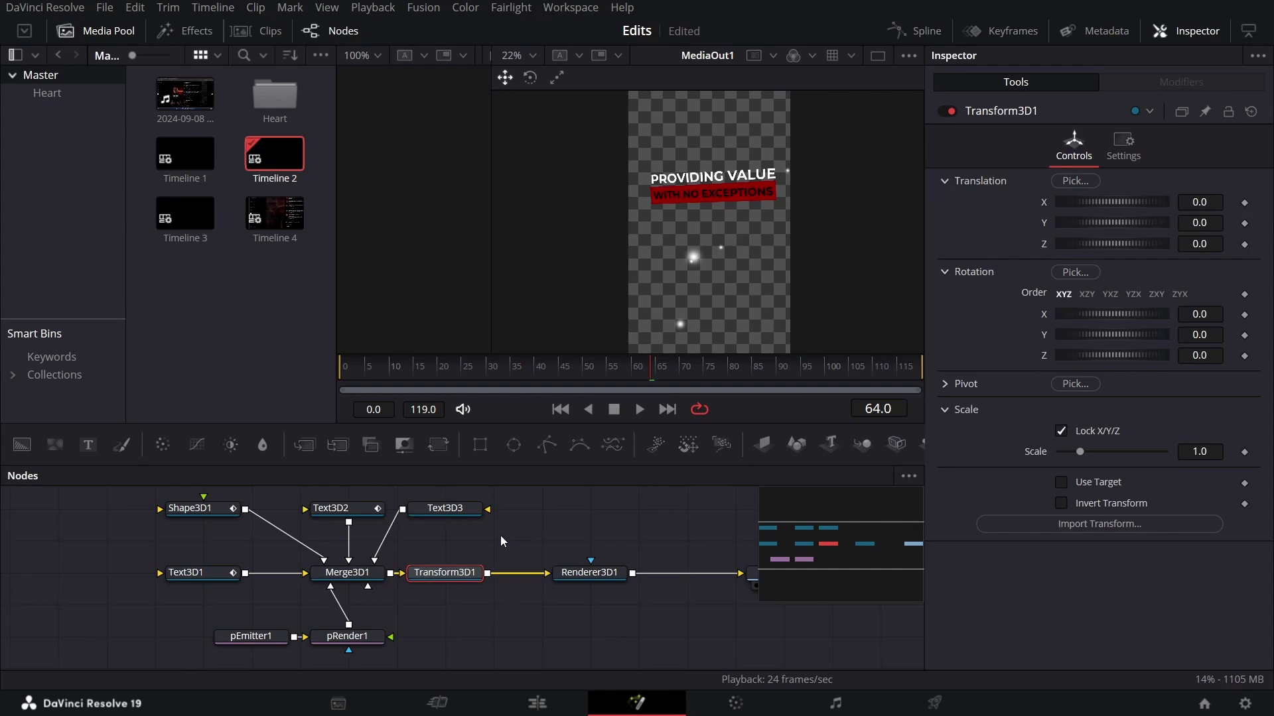
{"action": "left_click_drag", "start_coordinate": [475, 574], "coordinate": [522, 574]}
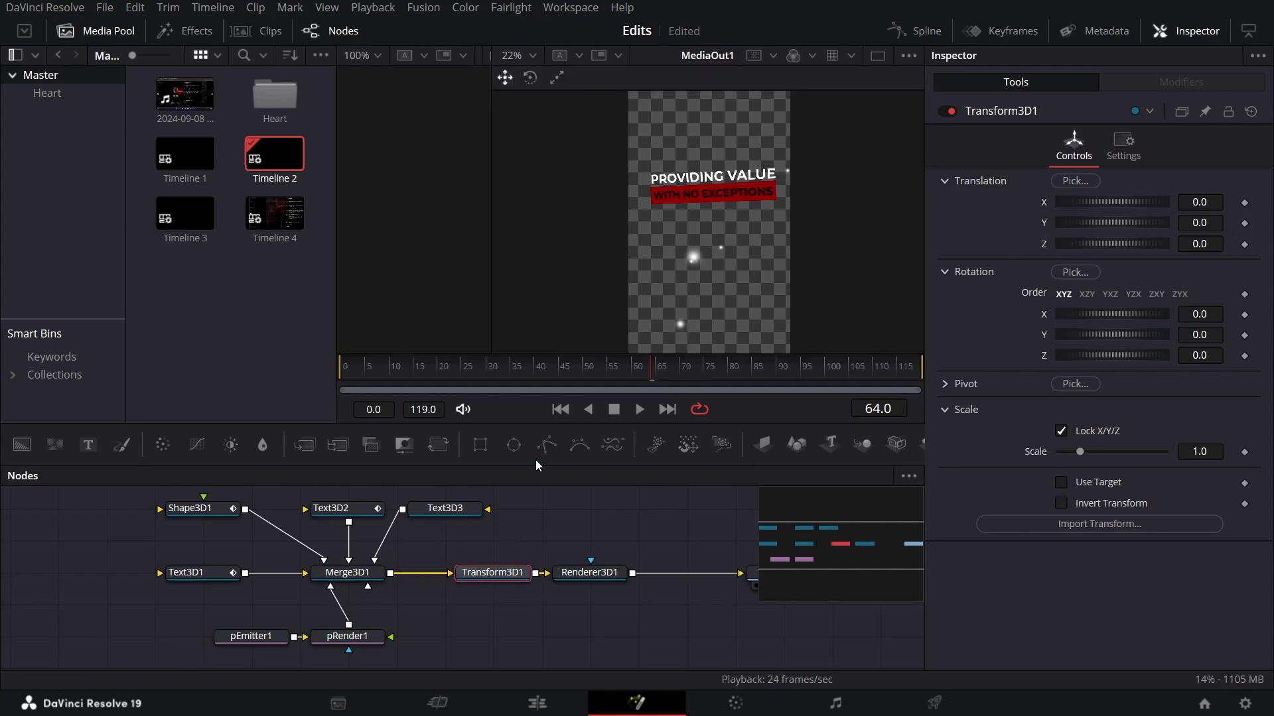
- Keyframe the Transform 3D node's Z translation at 0 on frame 0 and -1 on frame 20
{"action": "left_click", "coordinate": [342, 369]}
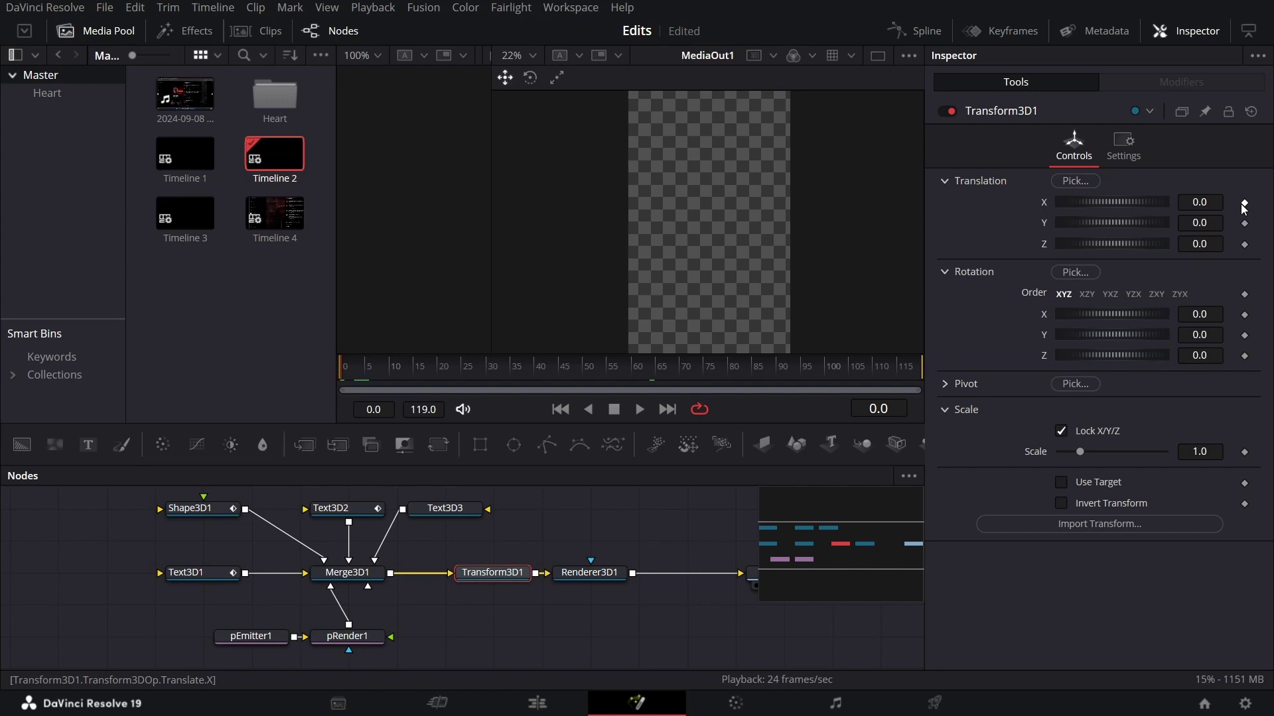
{"action": "left_click", "coordinate": [1244, 244]}
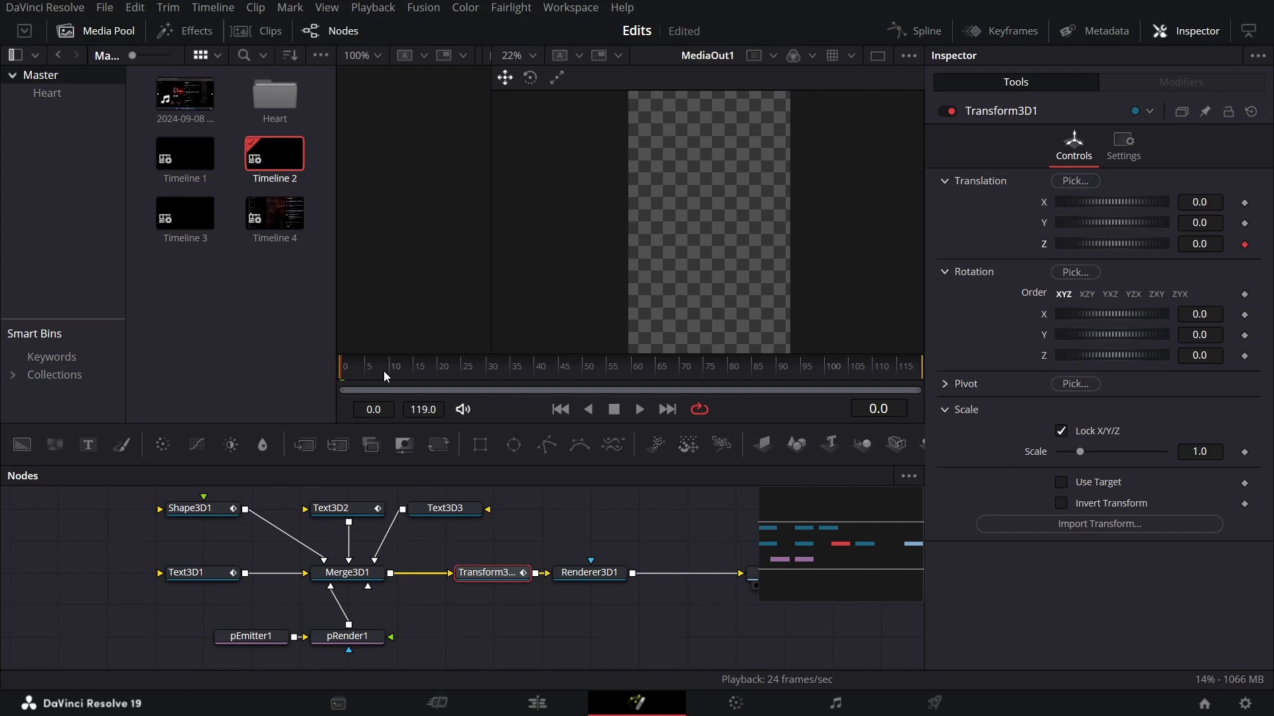
{"action": "left_click_drag", "start_coordinate": [384, 372], "coordinate": [439, 380]}
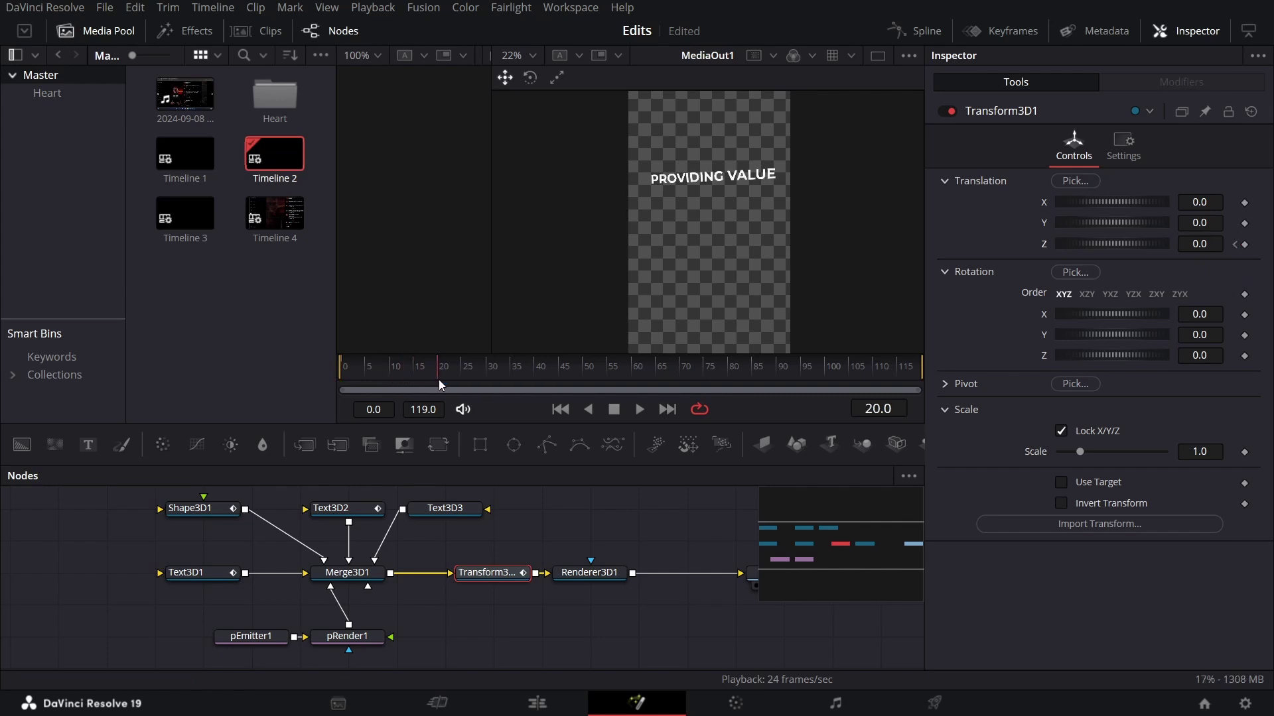
{"action": "left_click", "coordinate": [1200, 245]}
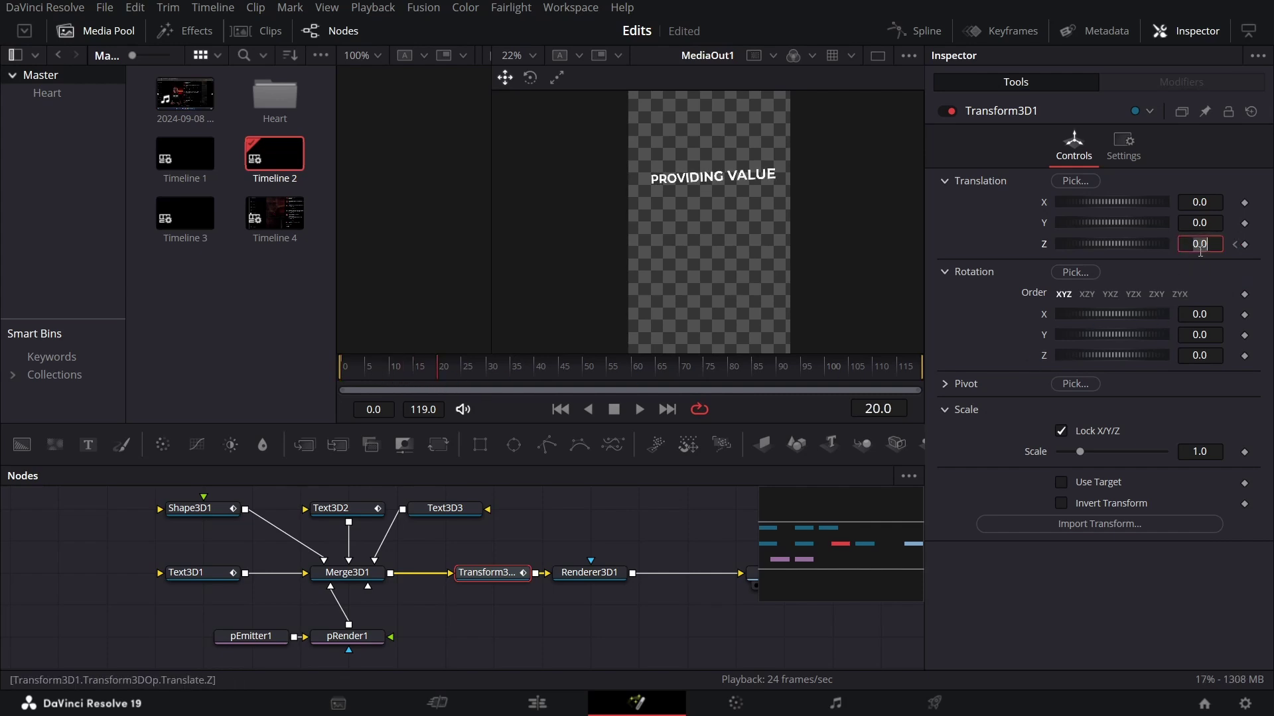
{"action": "type", "text": "-1"}
{"action": "key", "text": "Tab"}
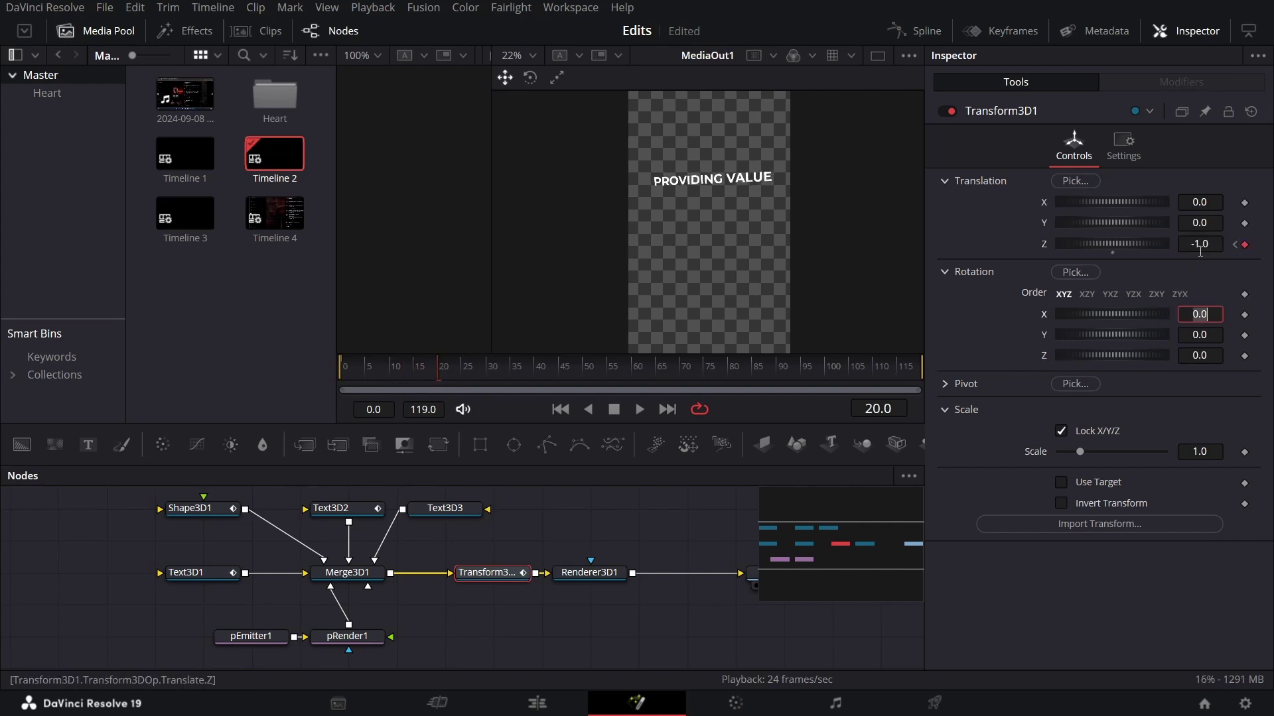
- Keyframe the Transform 3D node's Z translation at -5 on frame 30 and -7 on frame 60
{"action": "left_click", "coordinate": [488, 376]}
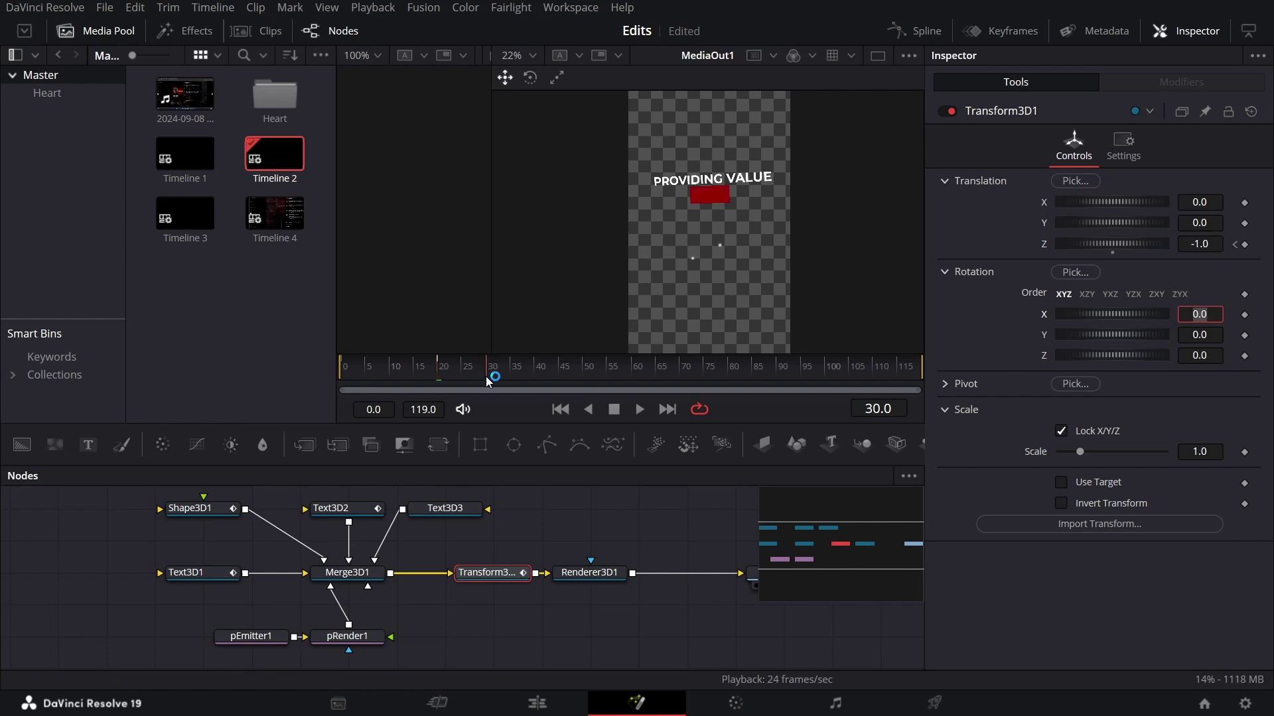
{"action": "left_click", "coordinate": [1206, 244]}
{"action": "type", "text": "-5"}
{"action": "key", "text": "Tab"}
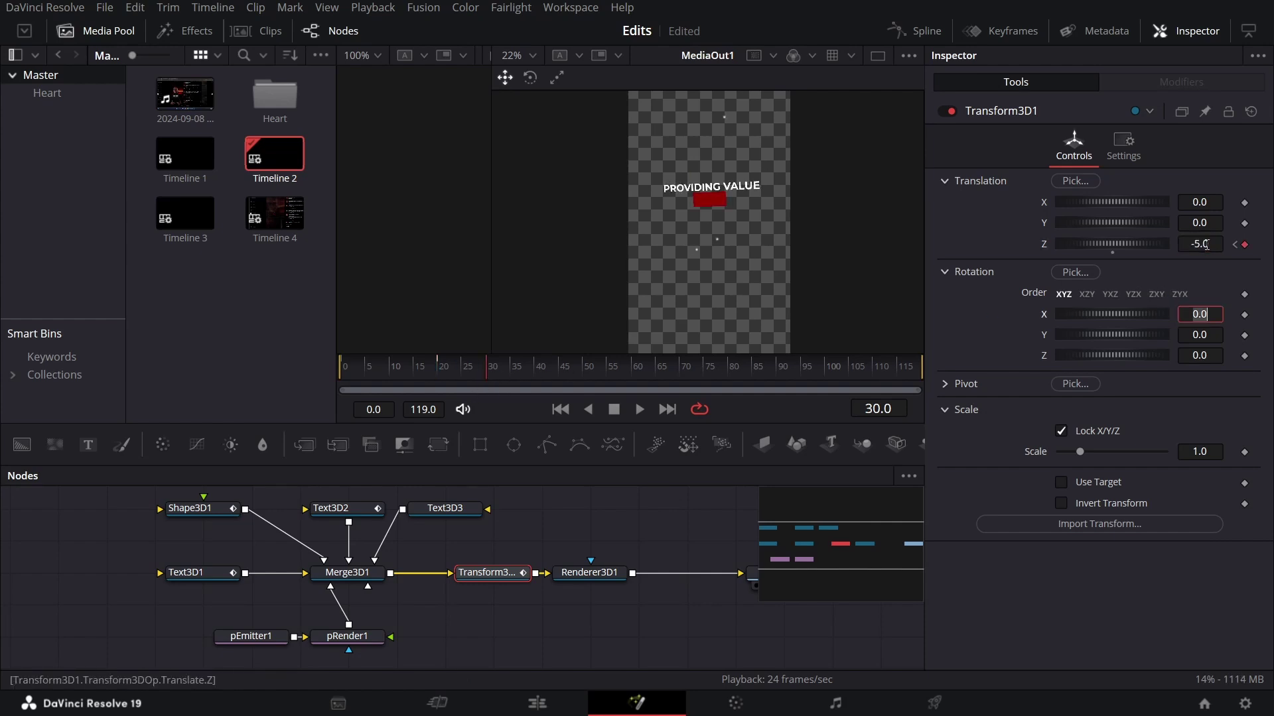
{"action": "left_click", "coordinate": [640, 377]}
{"action": "left_click", "coordinate": [634, 378]}
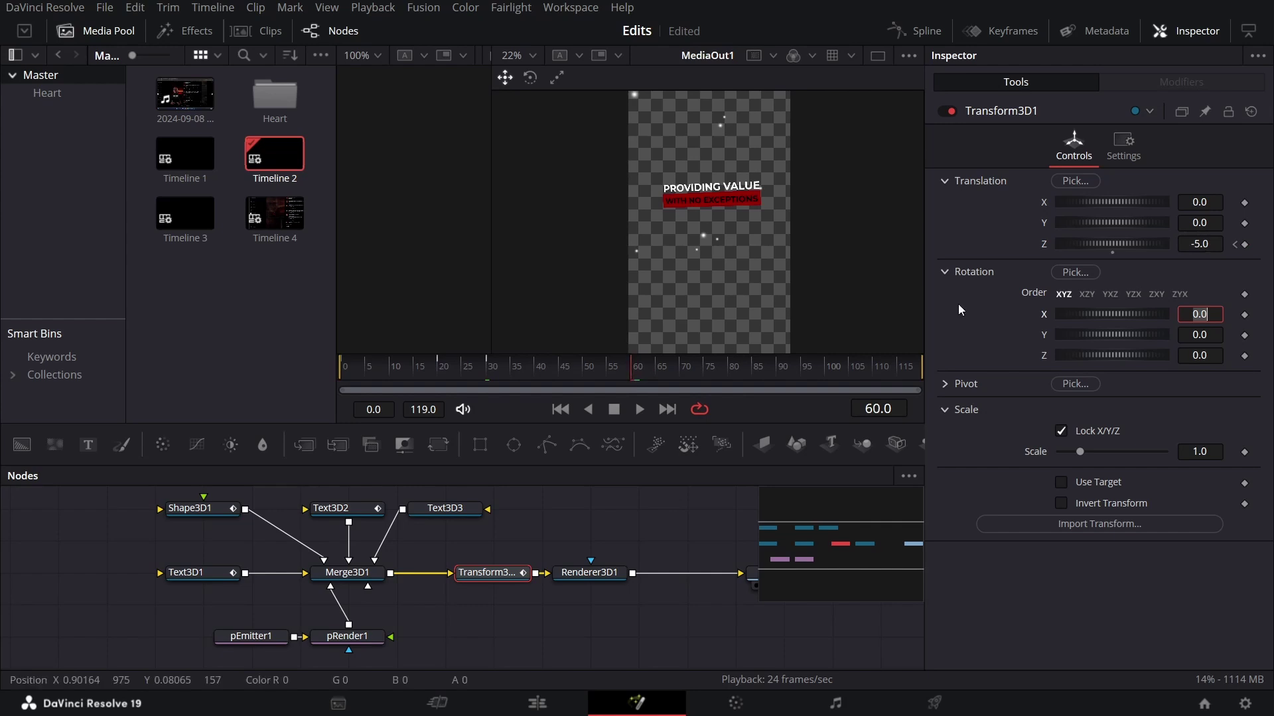
{"action": "left_click", "coordinate": [1204, 243]}
{"action": "type", "text": "-7"}
{"action": "key", "text": "Tab"}
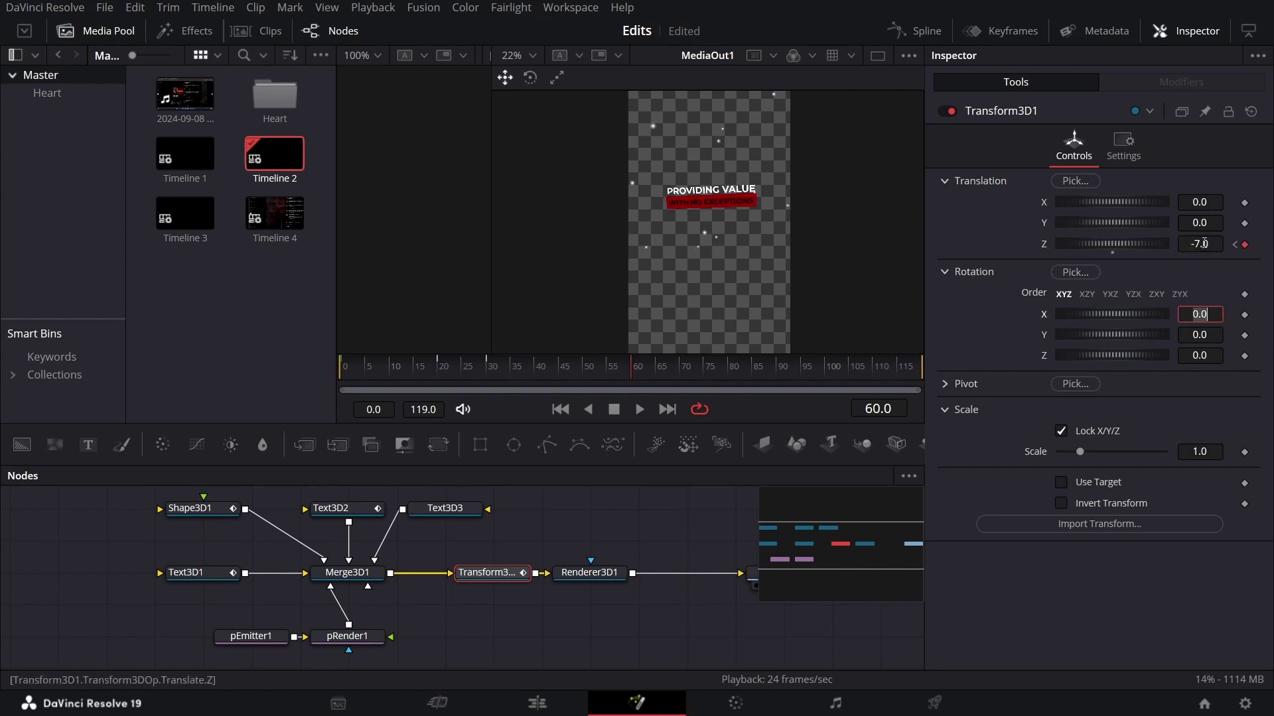
- Keyframe the Transform 3D node's Z translation at -47 on frame 70 and -50 on frame 119
{"action": "left_click_drag", "start_coordinate": [689, 375], "coordinate": [682, 375]}
{"action": "left_click", "coordinate": [1200, 243]}
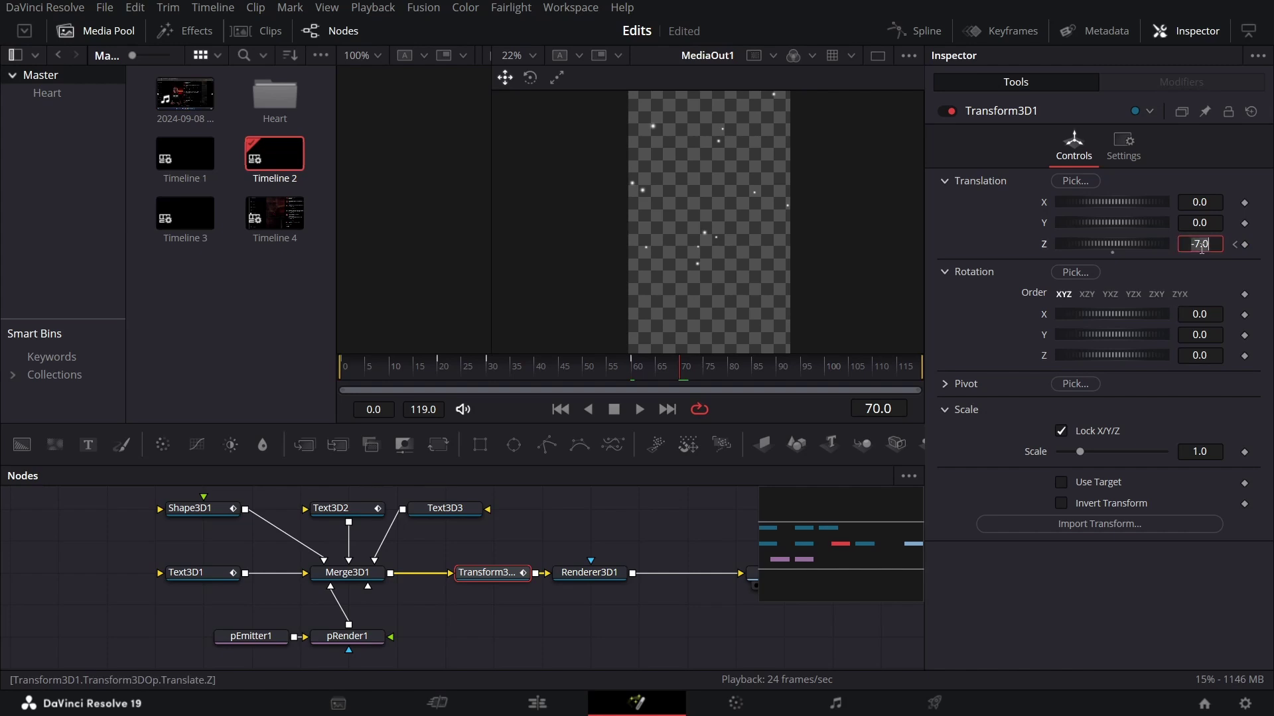
{"action": "key", "text": "BackSpace"}
{"action": "type", "text": "-47"}
{"action": "key", "text": "Tab"}
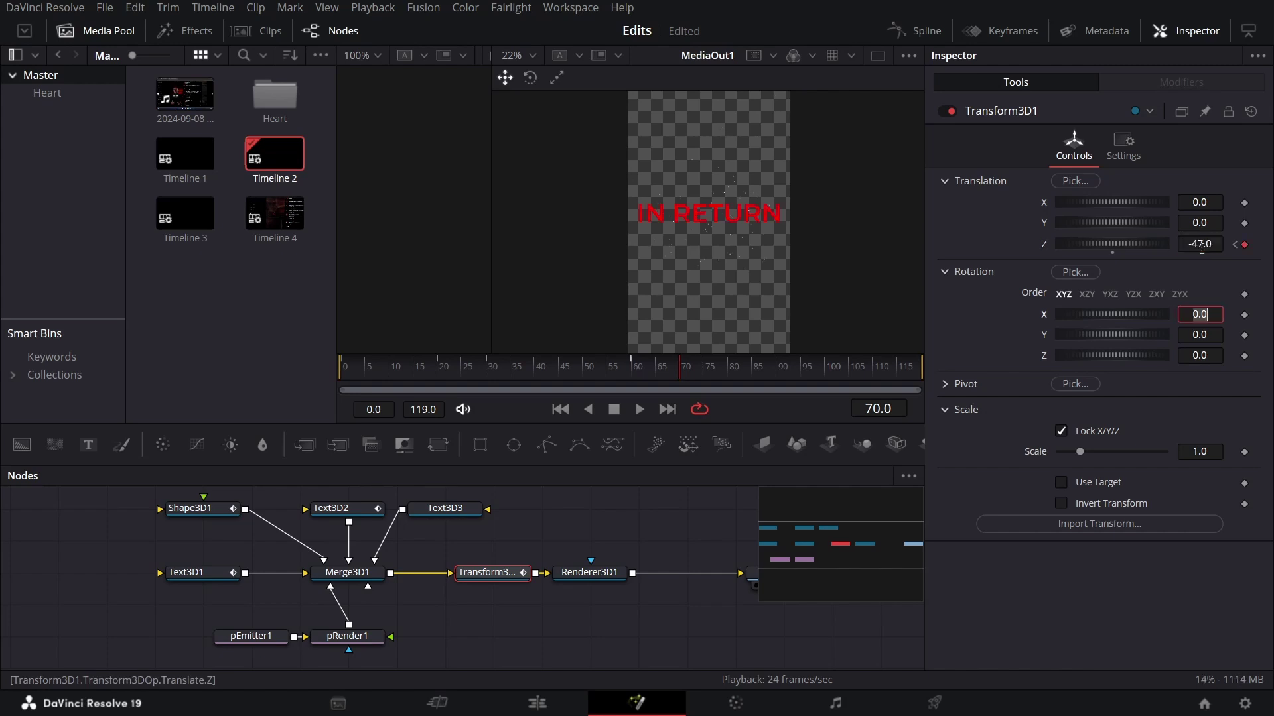
{"action": "left_click", "coordinate": [886, 373]}
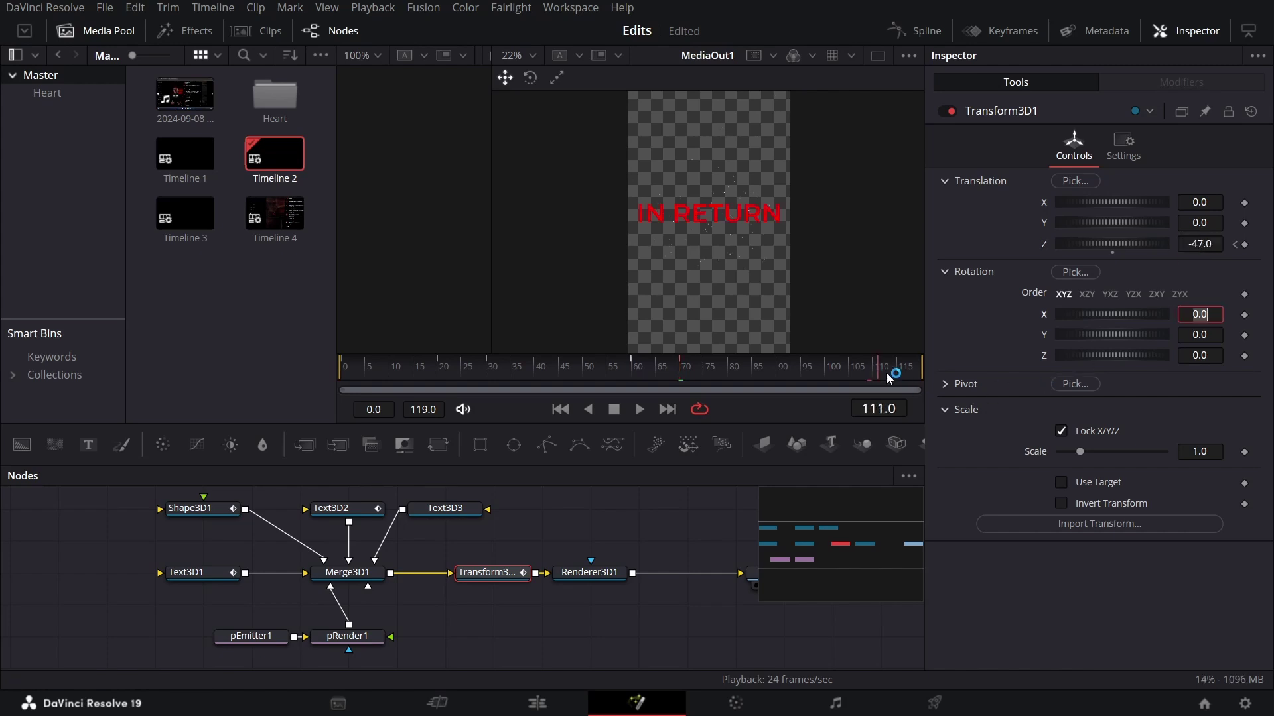
{"action": "left_click", "coordinate": [1199, 245]}
{"action": "type", "text": "-50"}
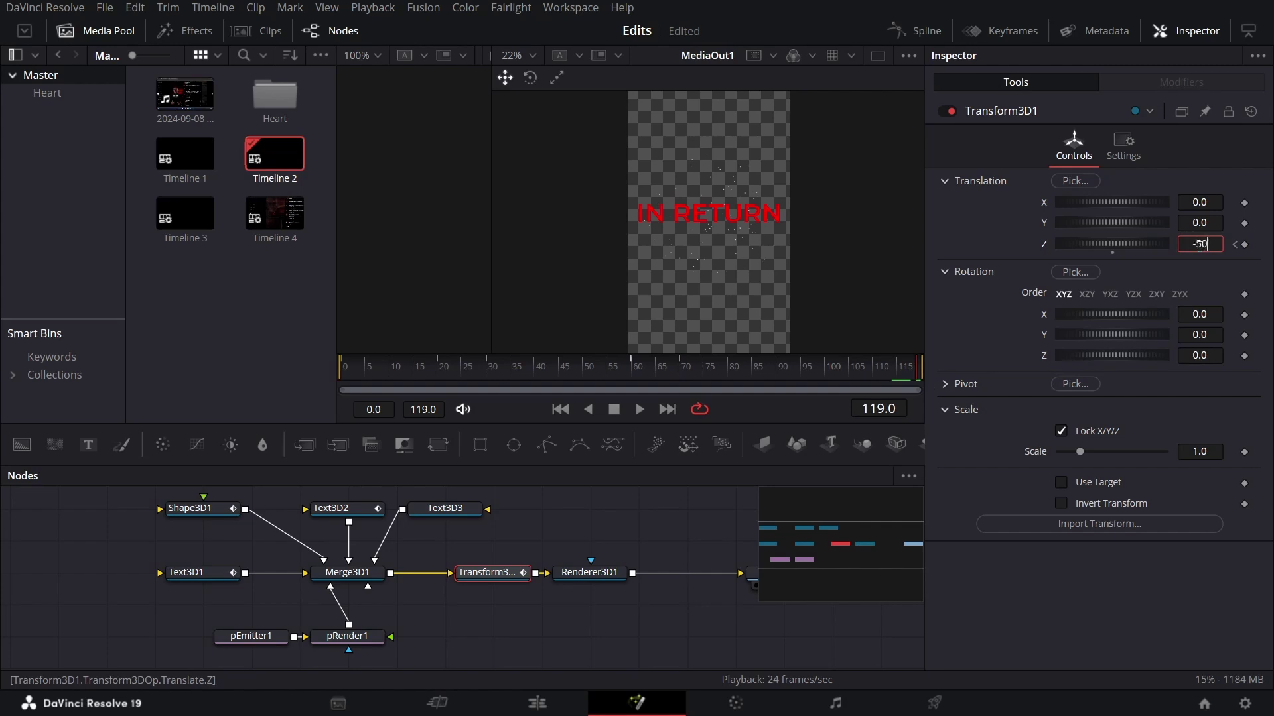
{"action": "key", "text": "Tab"}
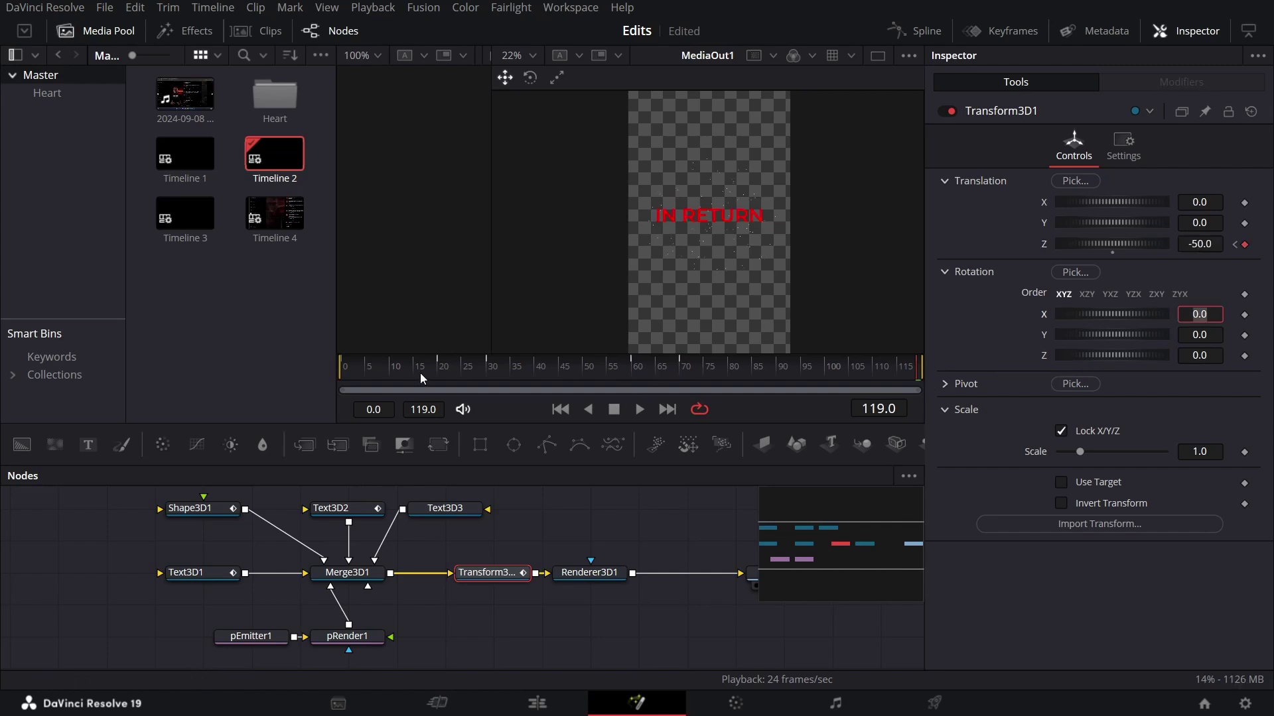
- Play back the animation from frame 0 to check the scene's Z movement
{"action": "left_click_drag", "start_coordinate": [419, 373], "coordinate": [292, 369]}
{"action": "left_click", "coordinate": [571, 503]}
{"action": "key", "text": "space"}
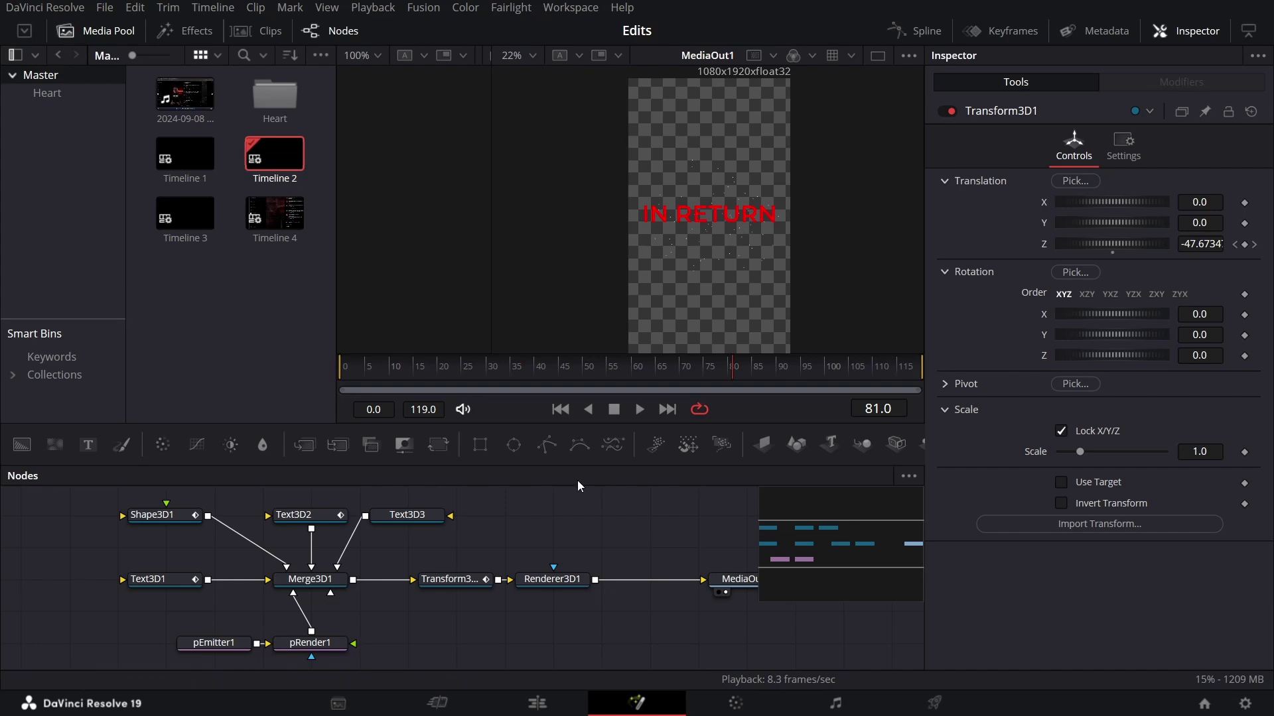
- Add a Shape 3D plane beside pRender1 and connect it to Merge3D1
{"action": "left_click_drag", "start_coordinate": [503, 533], "coordinate": [603, 493]}
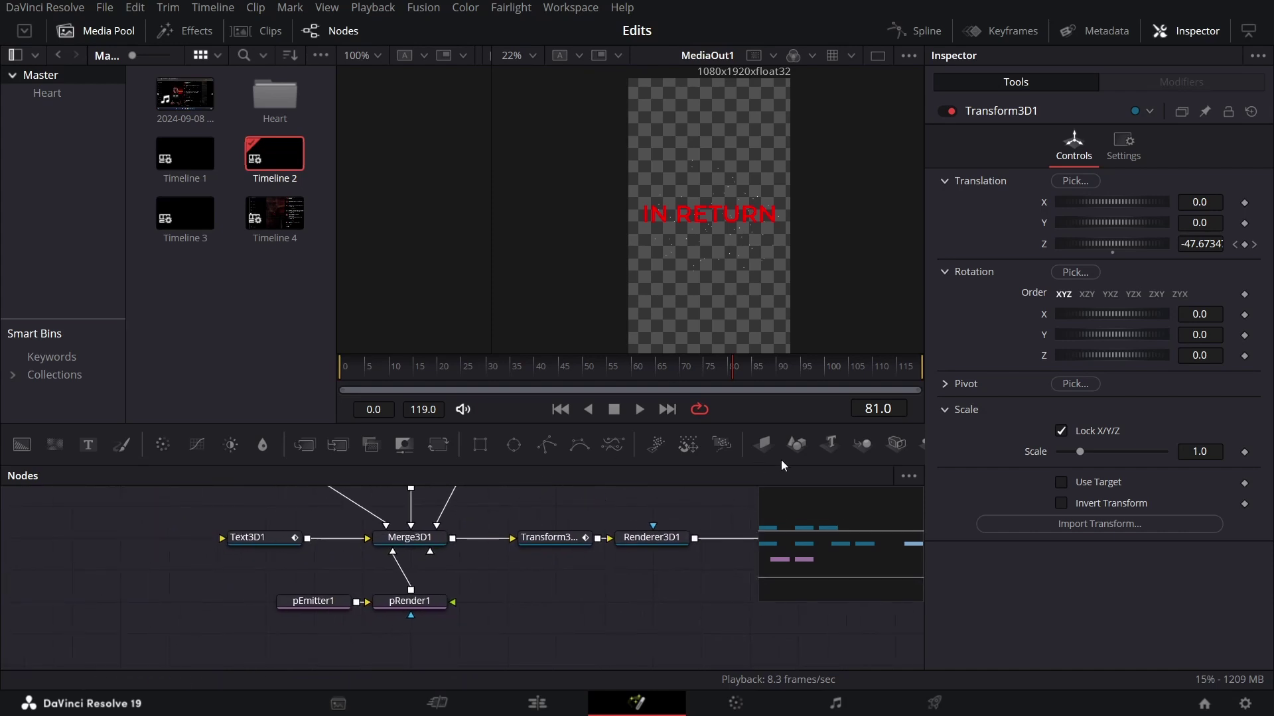
{"action": "left_click_drag", "start_coordinate": [766, 446], "coordinate": [527, 600]}
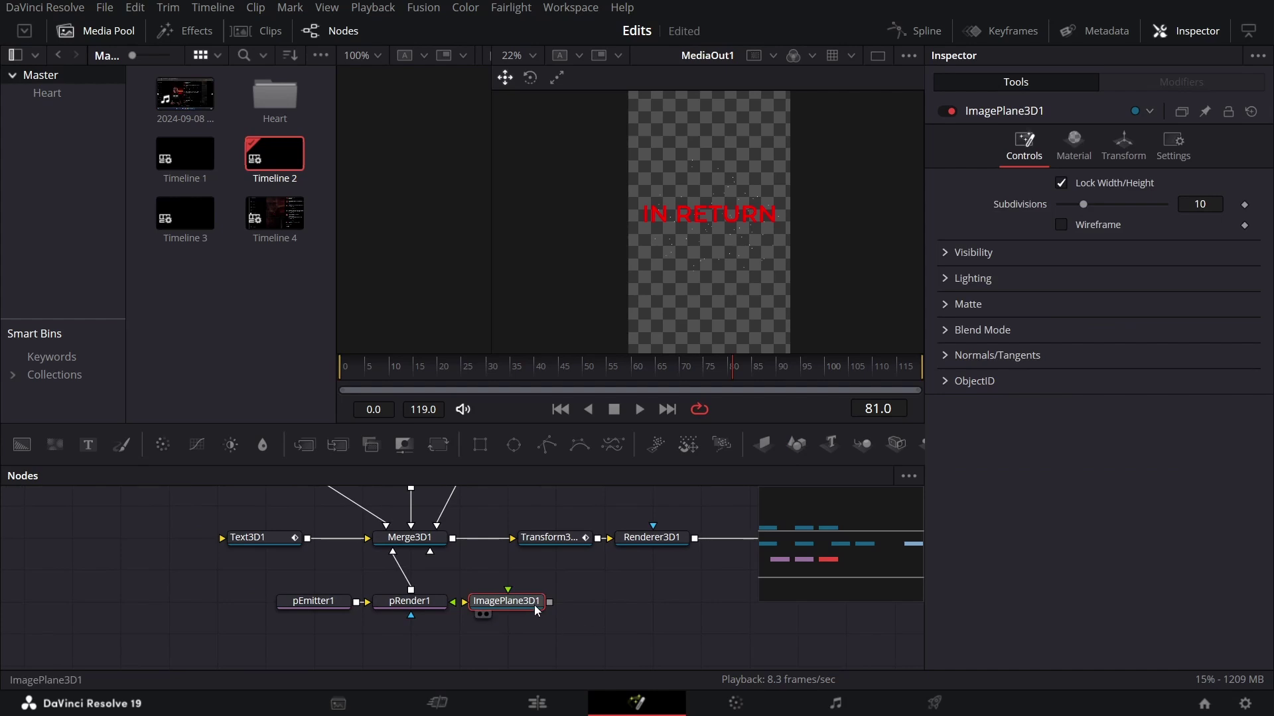
{"action": "key", "text": "Delete"}
{"action": "left_click_drag", "start_coordinate": [801, 445], "coordinate": [434, 552]}
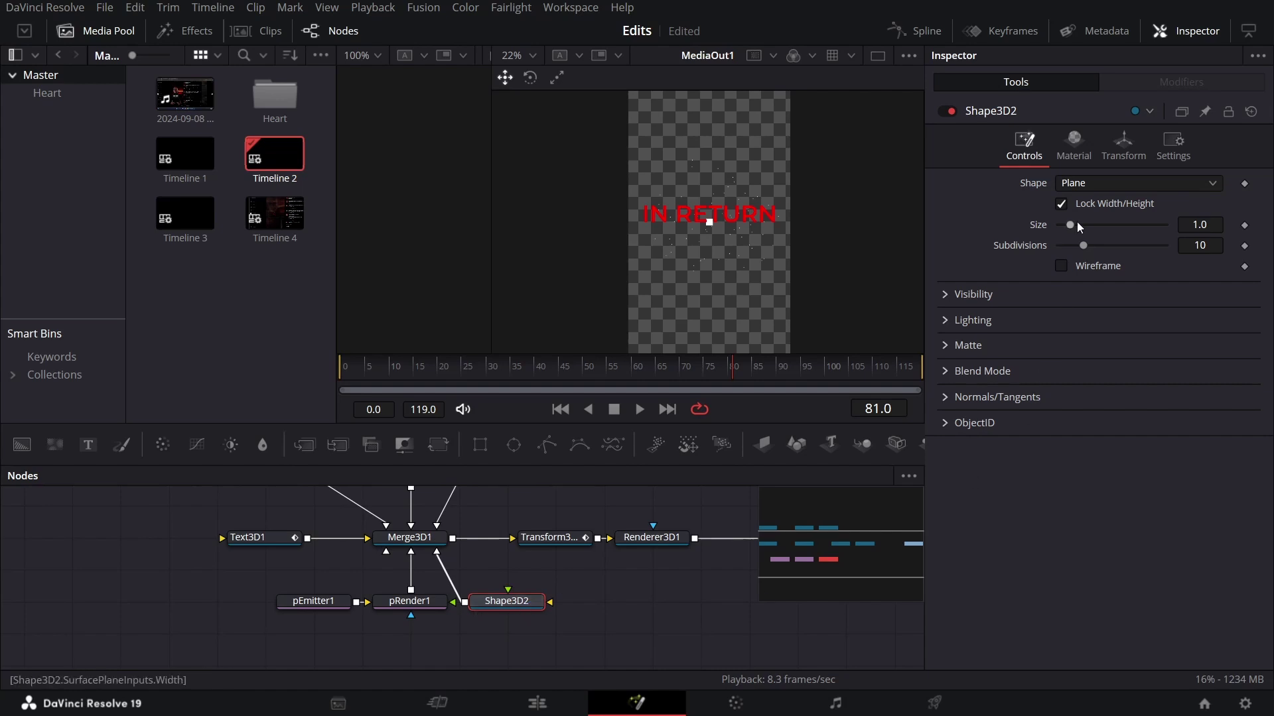
- Unlock the new plane's width and height, keyframe its width at 0 on frame 90 and set its height to 0.05
{"action": "left_click", "coordinate": [1089, 205]}
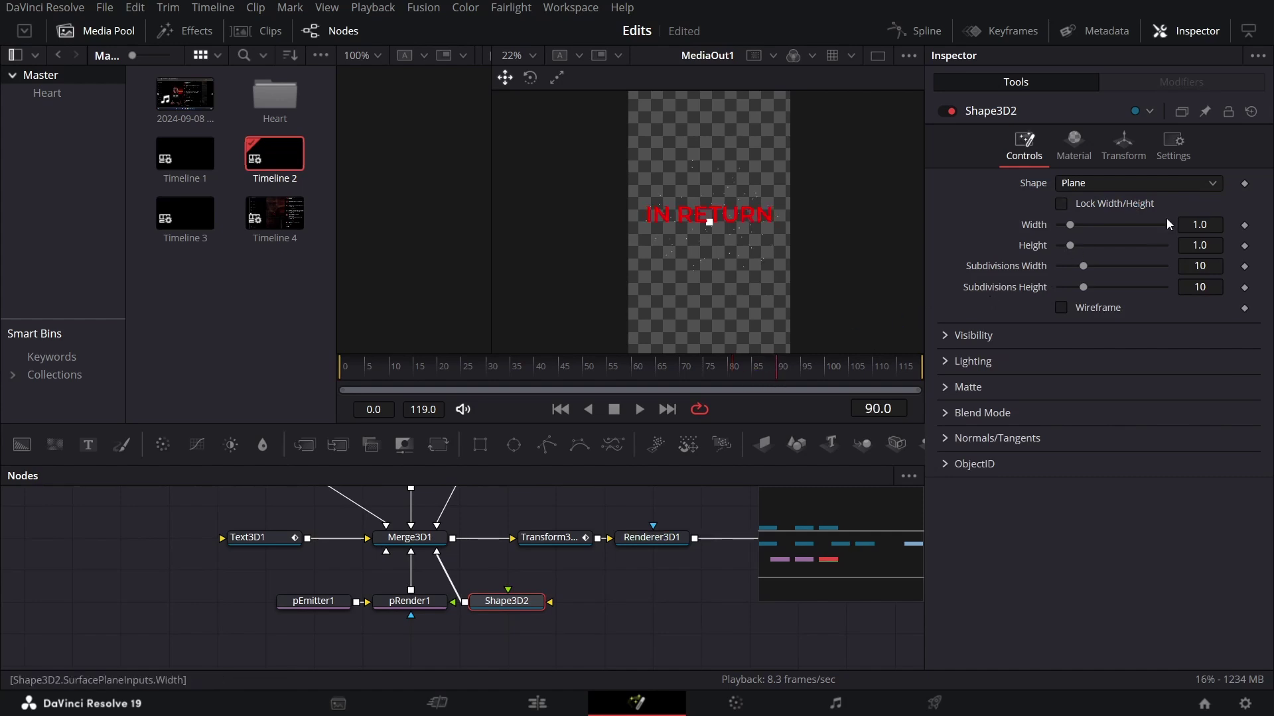
{"action": "left_click", "coordinate": [1245, 227]}
{"action": "left_click", "coordinate": [1204, 225]}
{"action": "type", "text": "0"}
{"action": "key", "text": "Tab"}
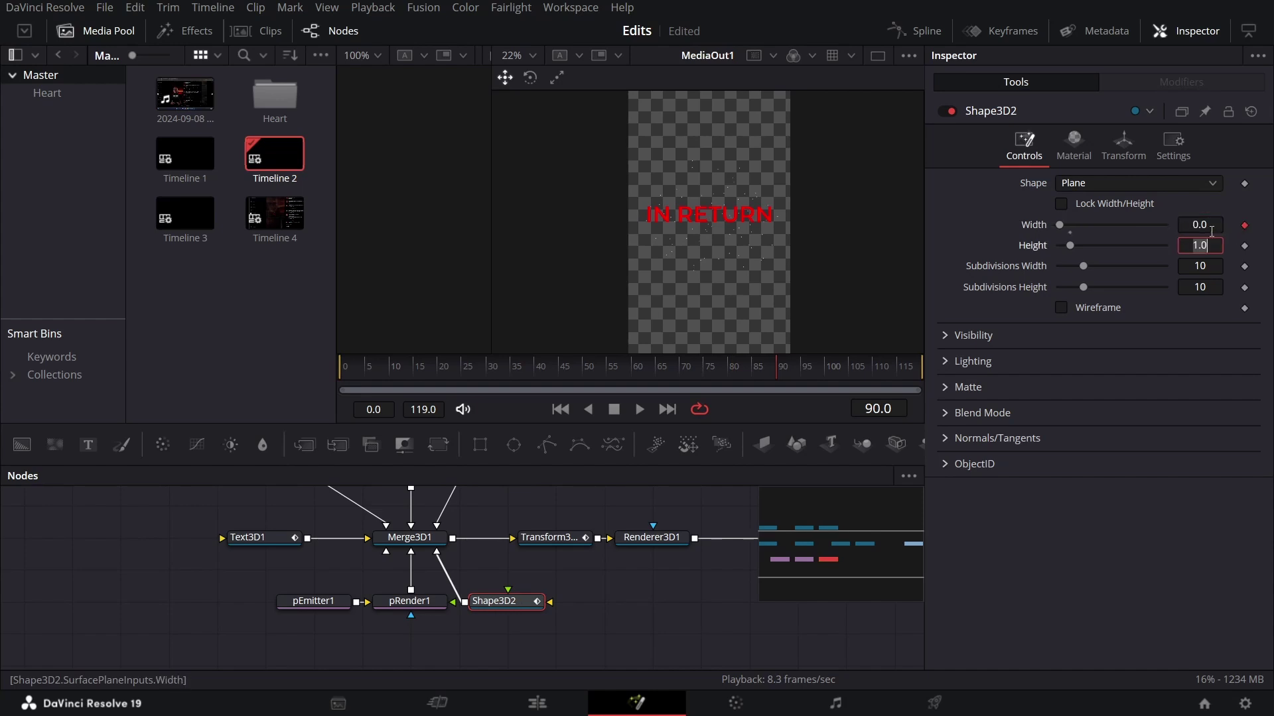
{"action": "type", "text": "0.05"}
{"action": "key", "text": "Tab"}
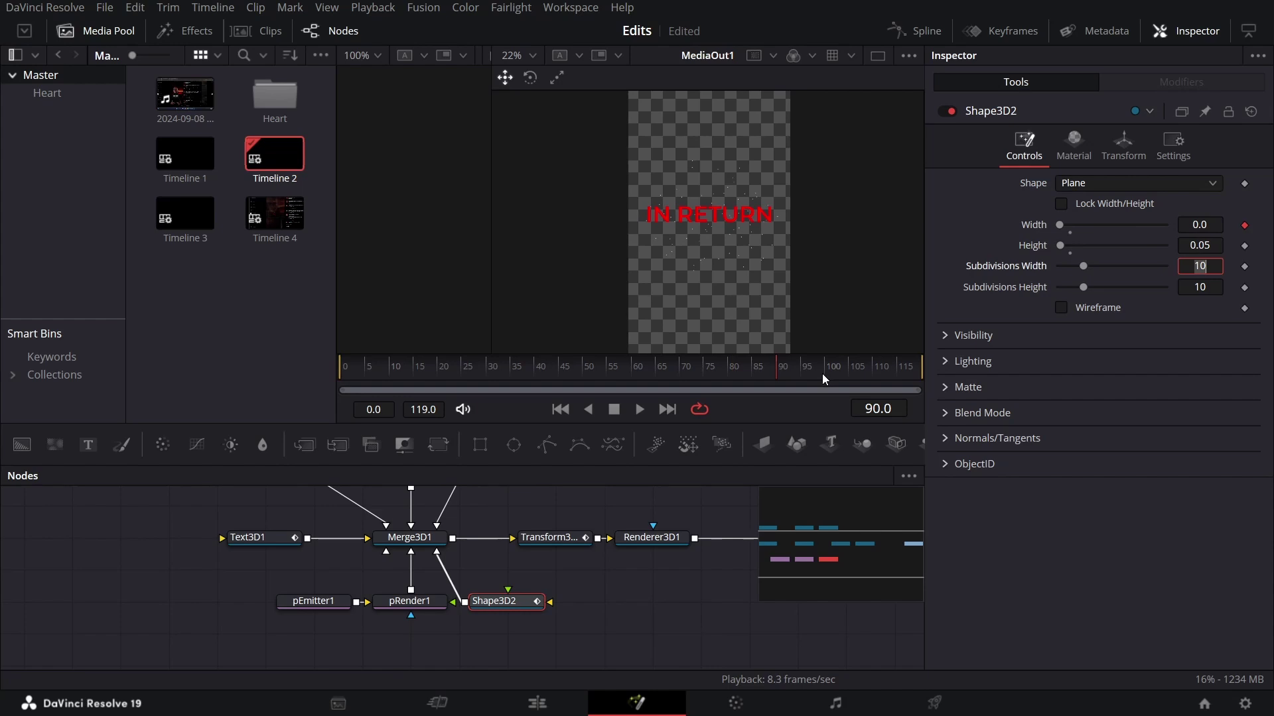
- Keyframe the new plane's width at 3.5 on frame 105
{"action": "left_click_drag", "start_coordinate": [822, 373], "coordinate": [851, 380]}
{"action": "left_click", "coordinate": [1194, 228]}
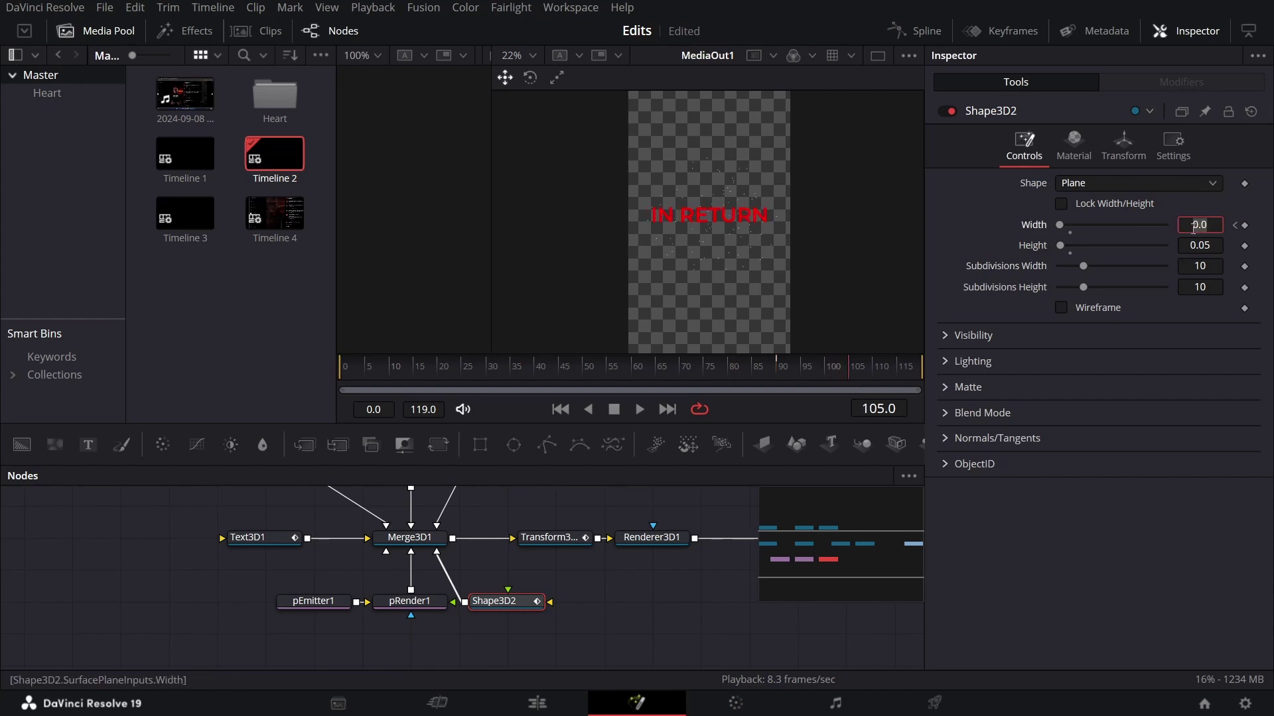
{"action": "key", "text": "BackSpace"}
{"action": "key", "text": "BackSpace"}
{"action": "key", "text": "BackSpace"}
{"action": "type", "text": "3.5"}
{"action": "key", "text": "Tab"}
- Set the new plane's diffuse material color to pure red
{"action": "left_click", "coordinate": [1123, 152]}
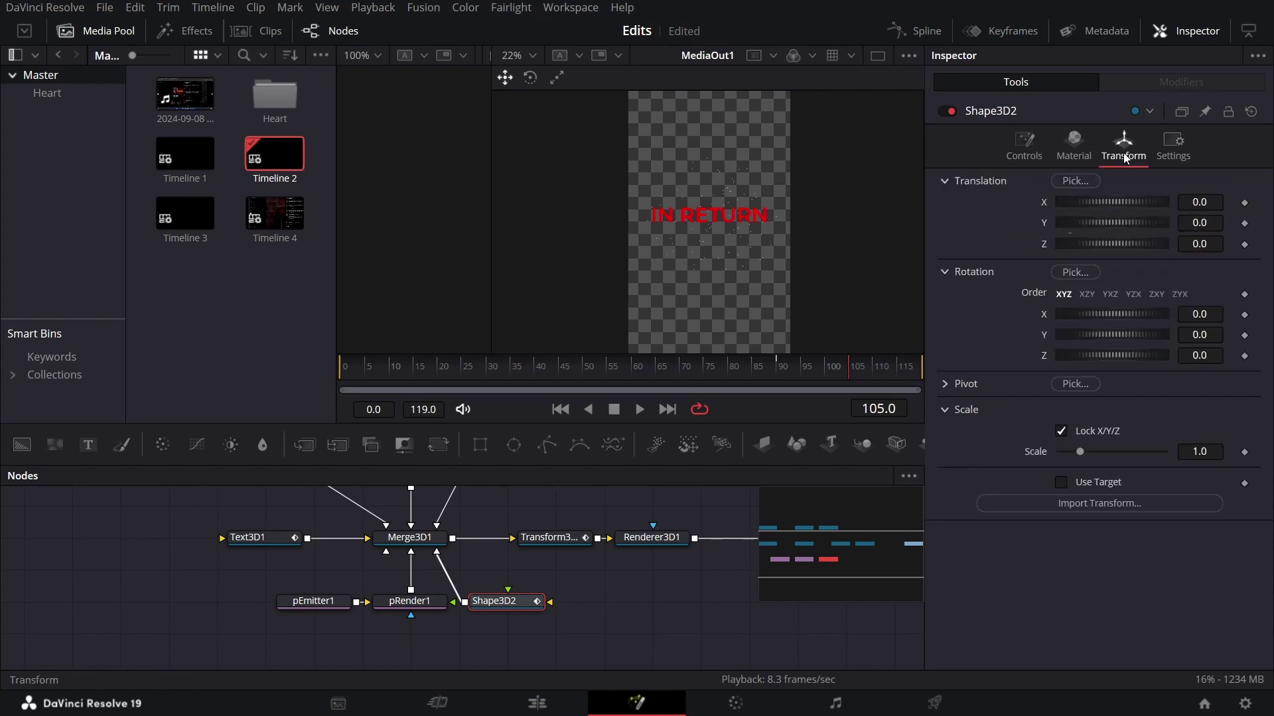
{"action": "left_click", "coordinate": [1074, 149]}
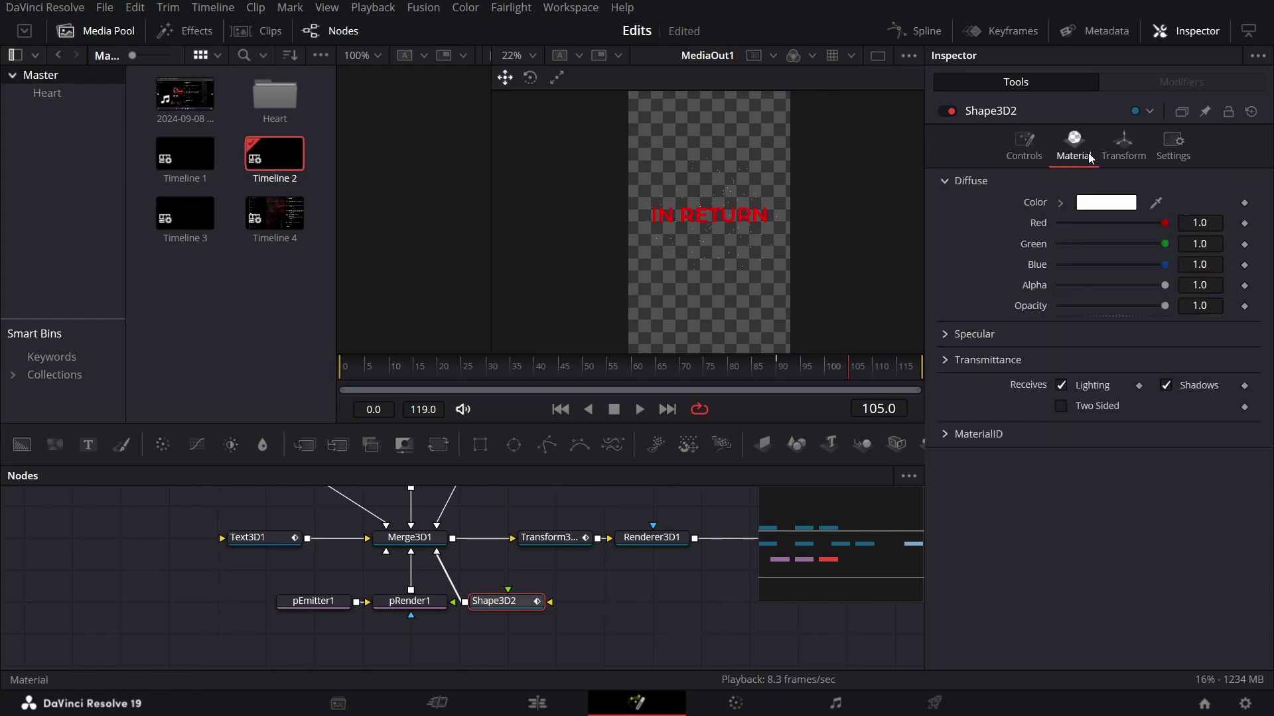
{"action": "left_click", "coordinate": [1060, 205]}
{"action": "left_click_drag", "start_coordinate": [1117, 234], "coordinate": [1208, 217]}
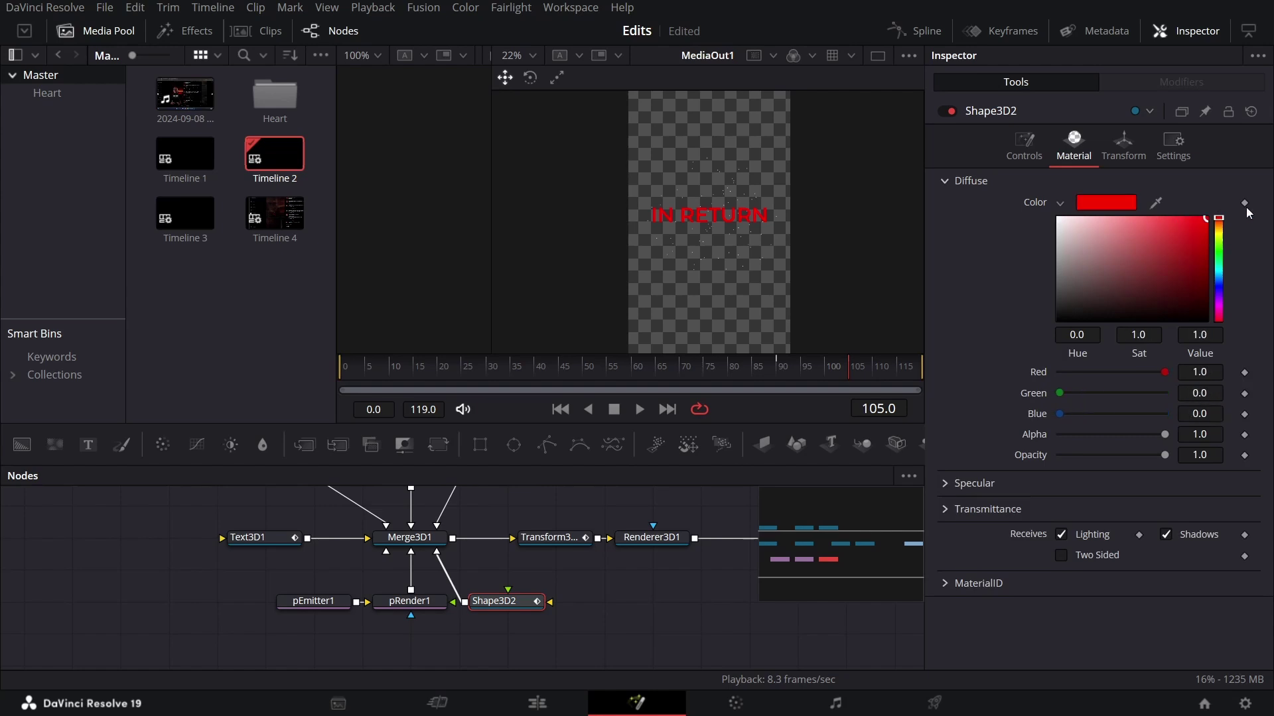
{"action": "left_click", "coordinate": [1060, 202]}
- Set the new plane's Y translation to -0.1
{"action": "left_click", "coordinate": [1117, 151]}
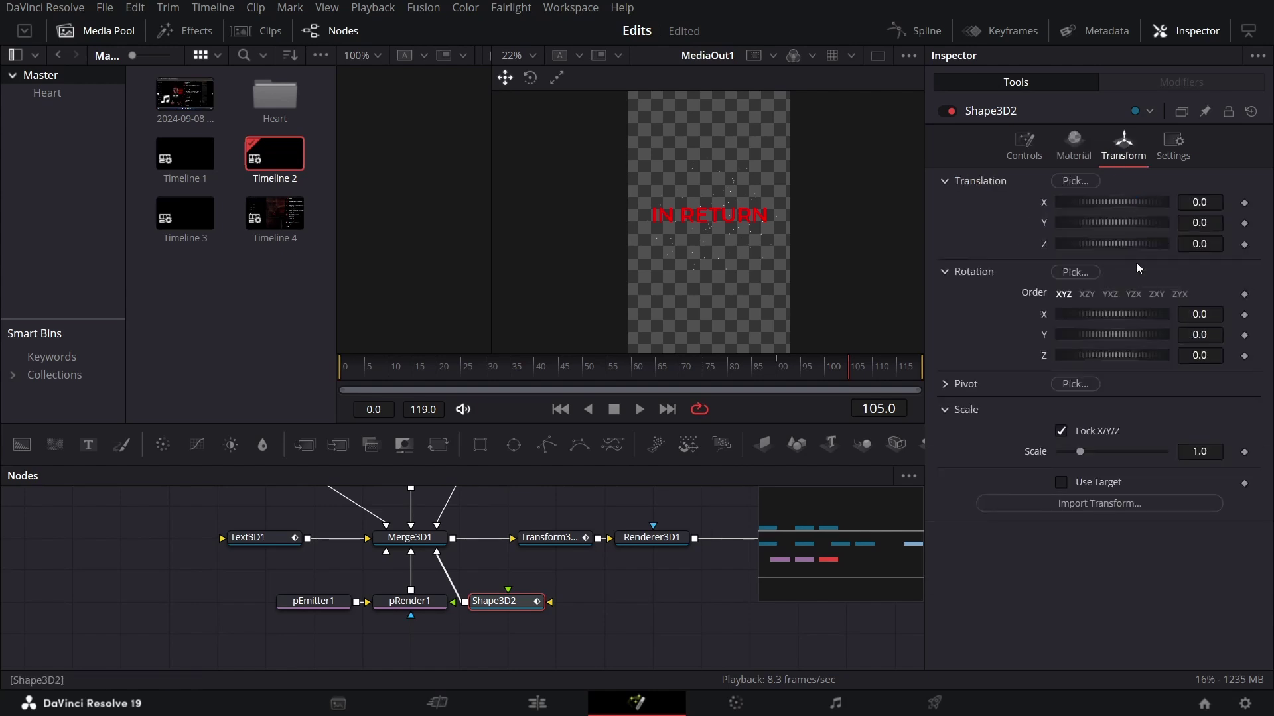
{"action": "left_click", "coordinate": [1205, 223]}
{"action": "key", "text": "BackSpace"}
{"action": "key", "text": "BackSpace"}
{"action": "key", "text": "BackSpace"}
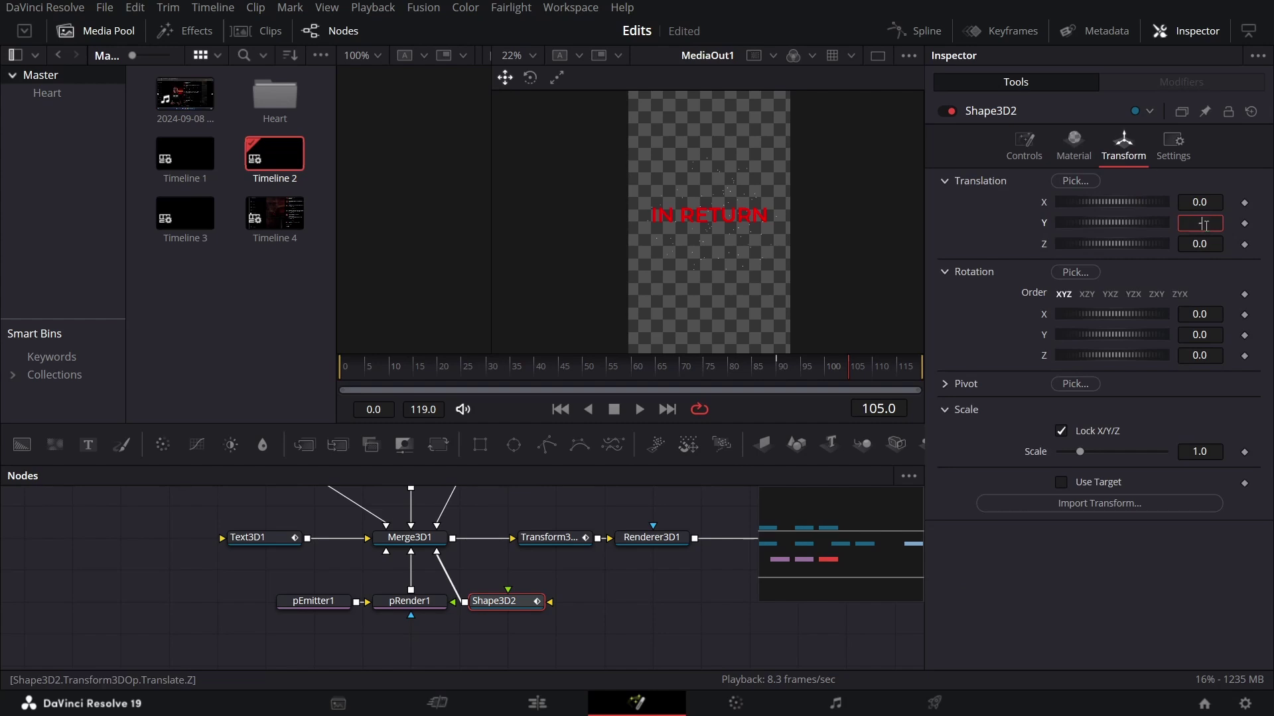
{"action": "type", "text": "-0.1"}
{"action": "key", "text": "Tab"}
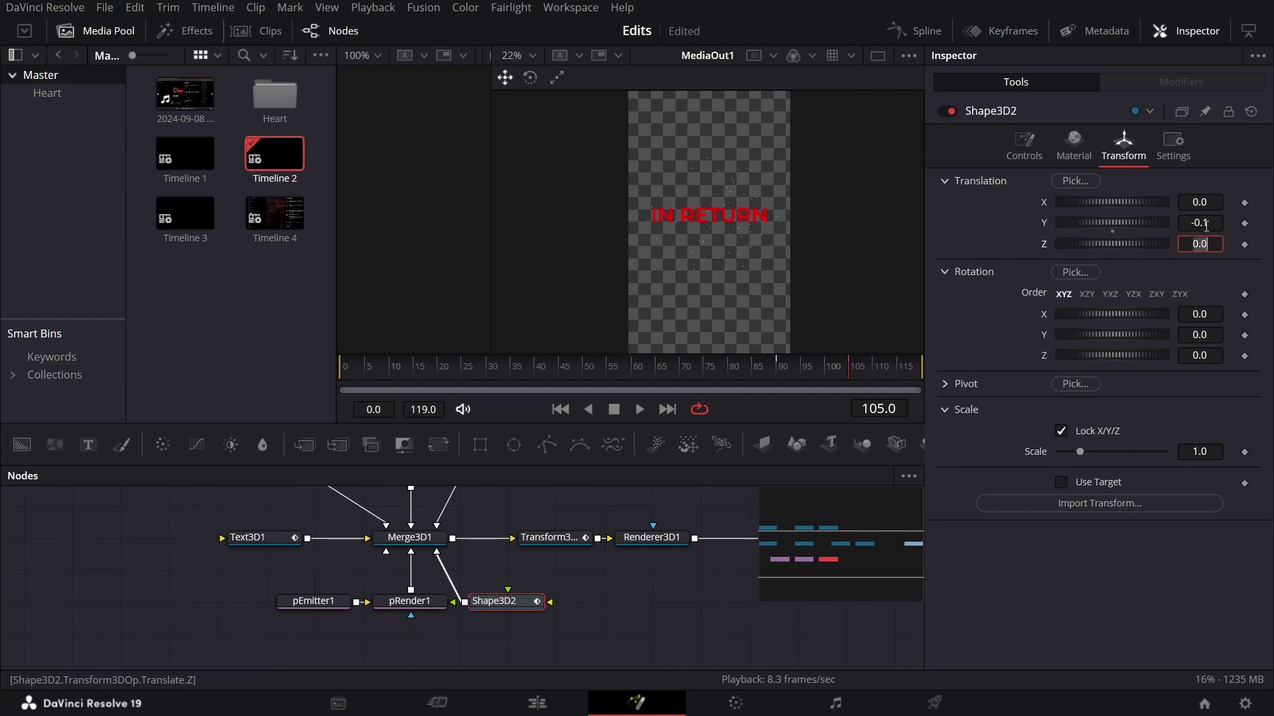
- Set the underline plane's Z translation to 40 and its X rotation to 5
{"action": "type", "text": "40"}
{"action": "key", "text": "Tab"}
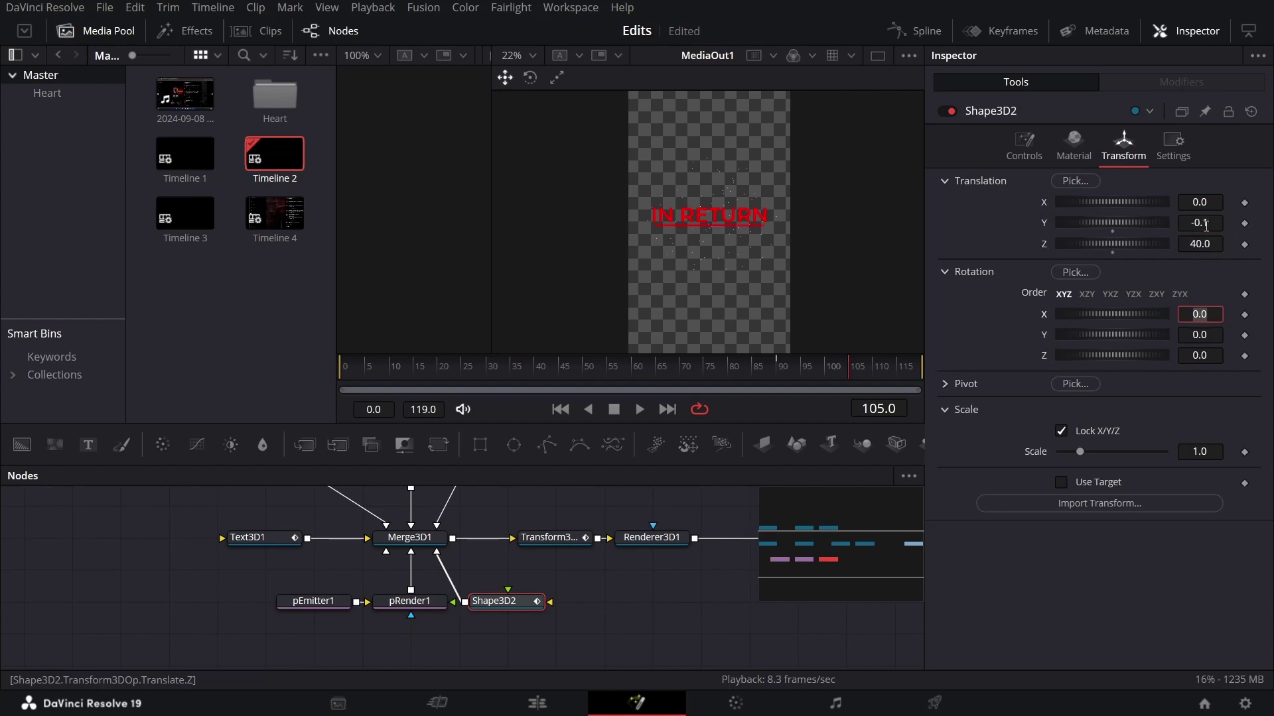
{"action": "type", "text": "5"}
{"action": "key", "text": "Tab"}
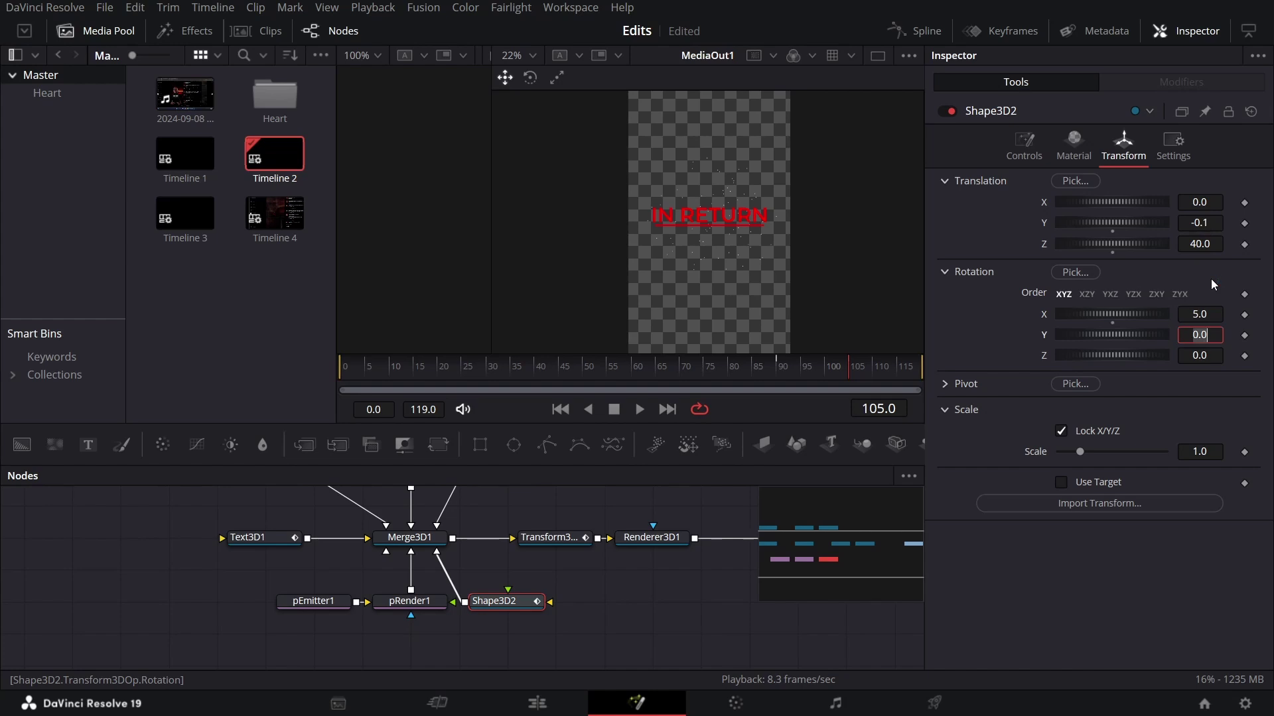
{"action": "key", "text": "Tab"}
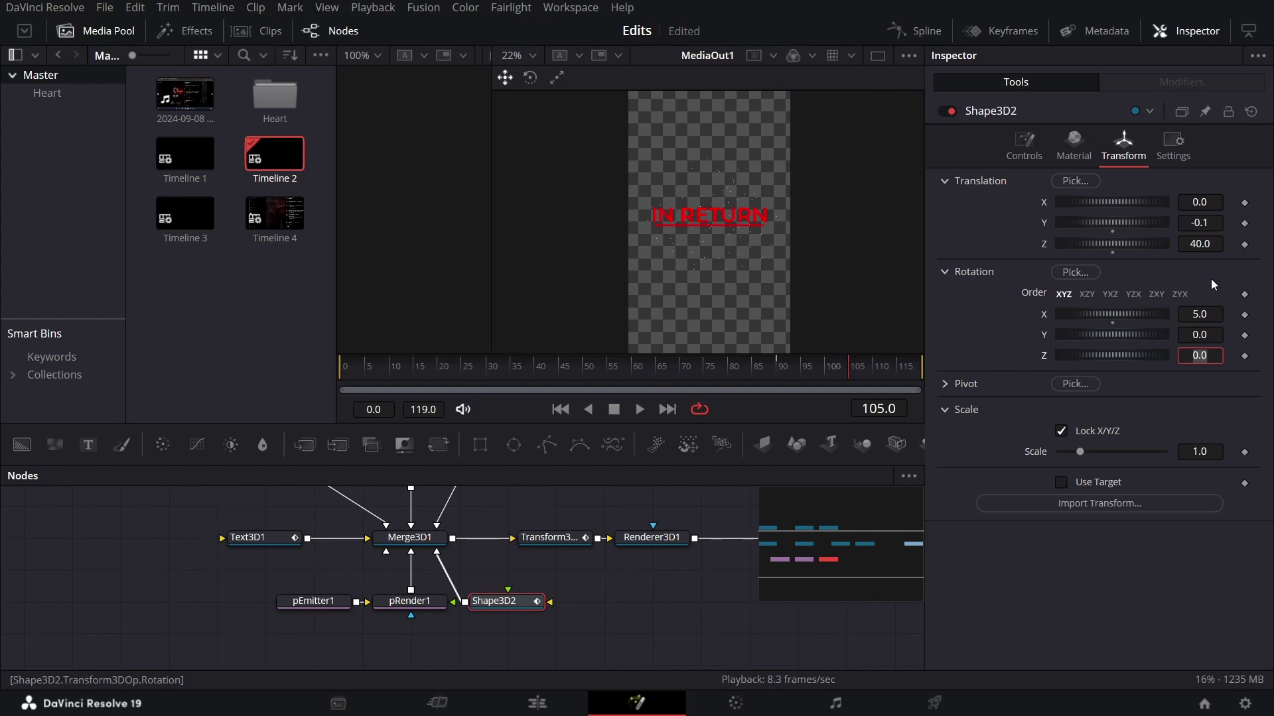
{"action": "key", "text": "Tab"}
{"action": "left_click", "coordinate": [661, 321]}
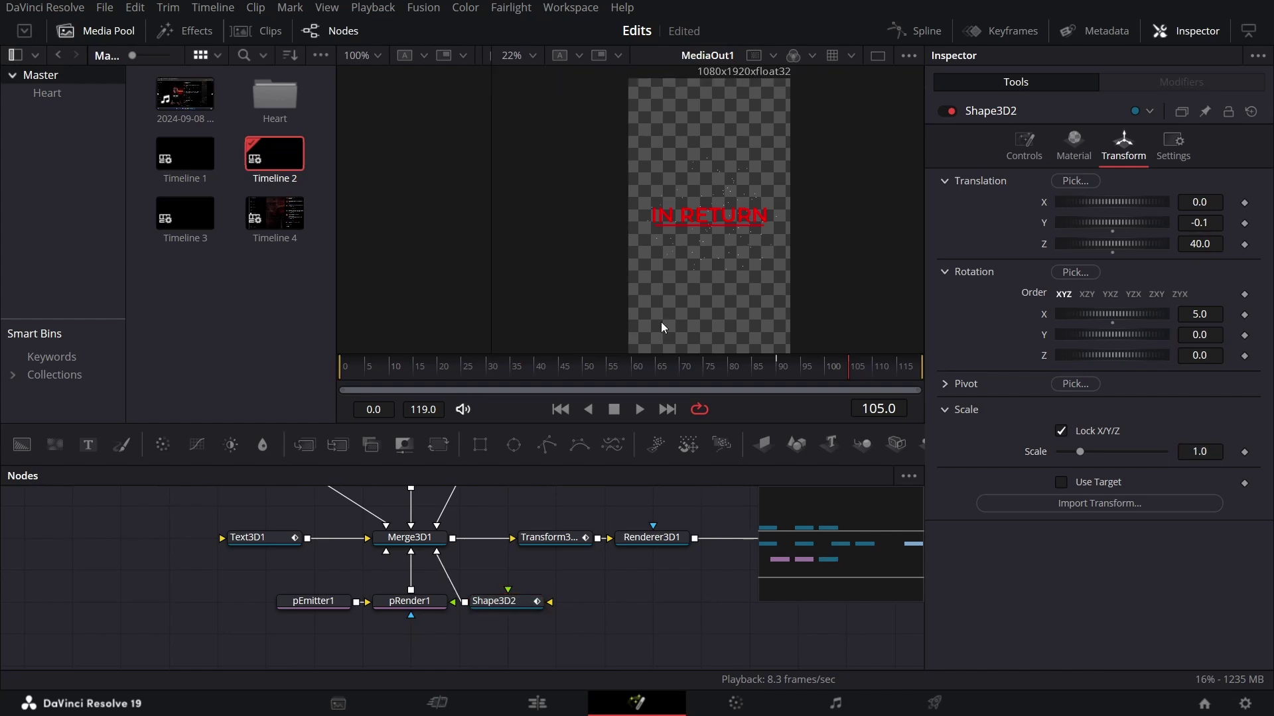
{"action": "scroll", "coordinate": [704, 227], "scroll_direction": "up", "scroll_amount": 3}
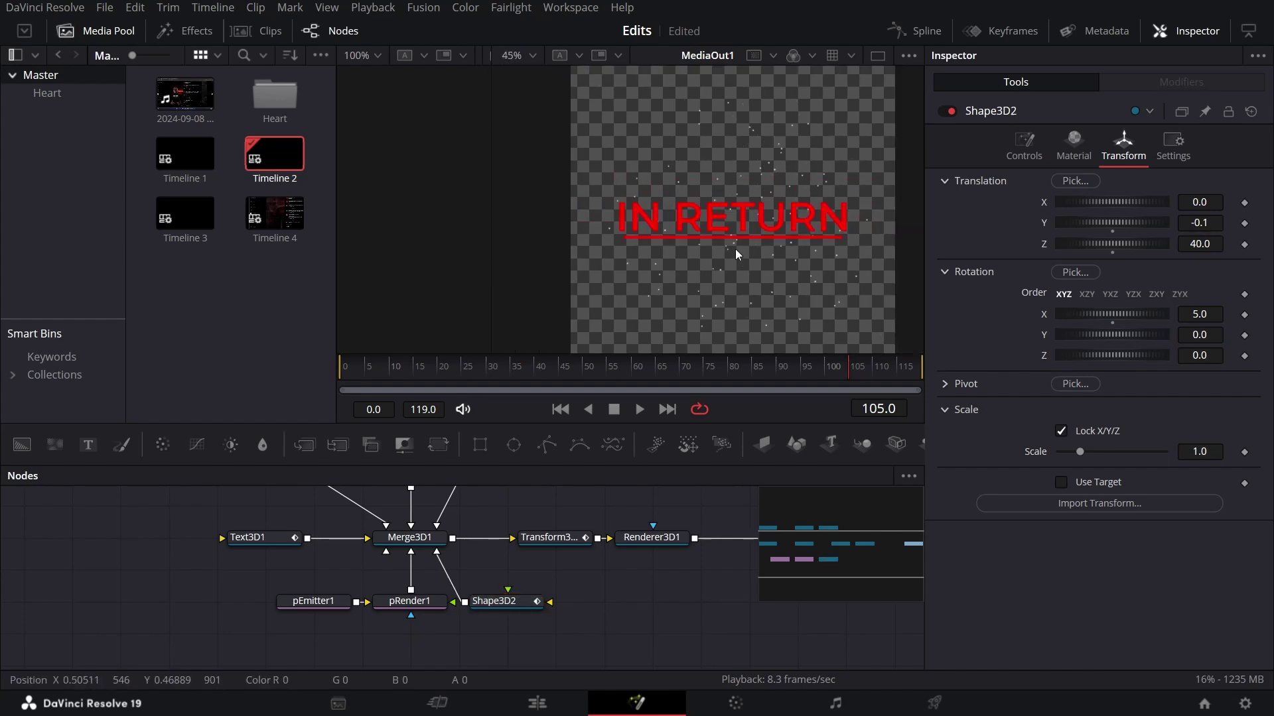
- Insert a Displace 3D node between the underline plane and the 3D merge, and feed a Fast Noise node into it
{"action": "left_click_drag", "start_coordinate": [510, 603], "coordinate": [654, 635]}
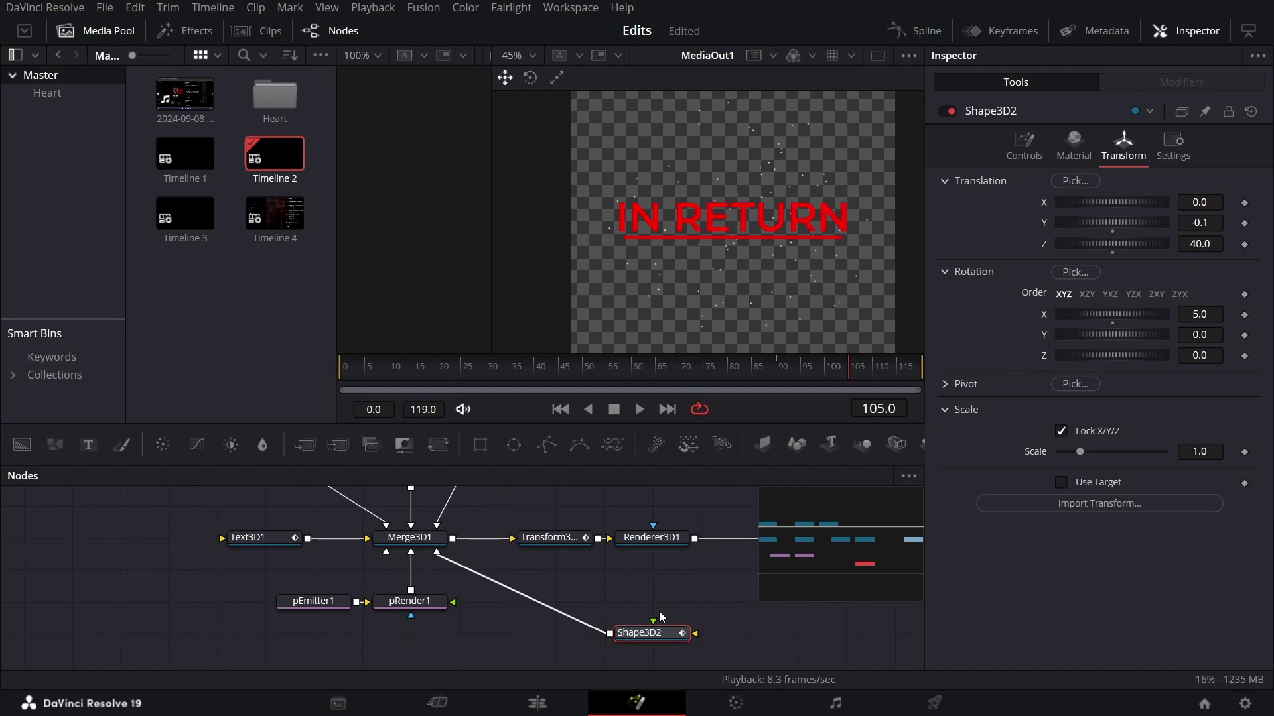
{"action": "key", "text": "shift+space"}
{"action": "type", "text": "displ"}
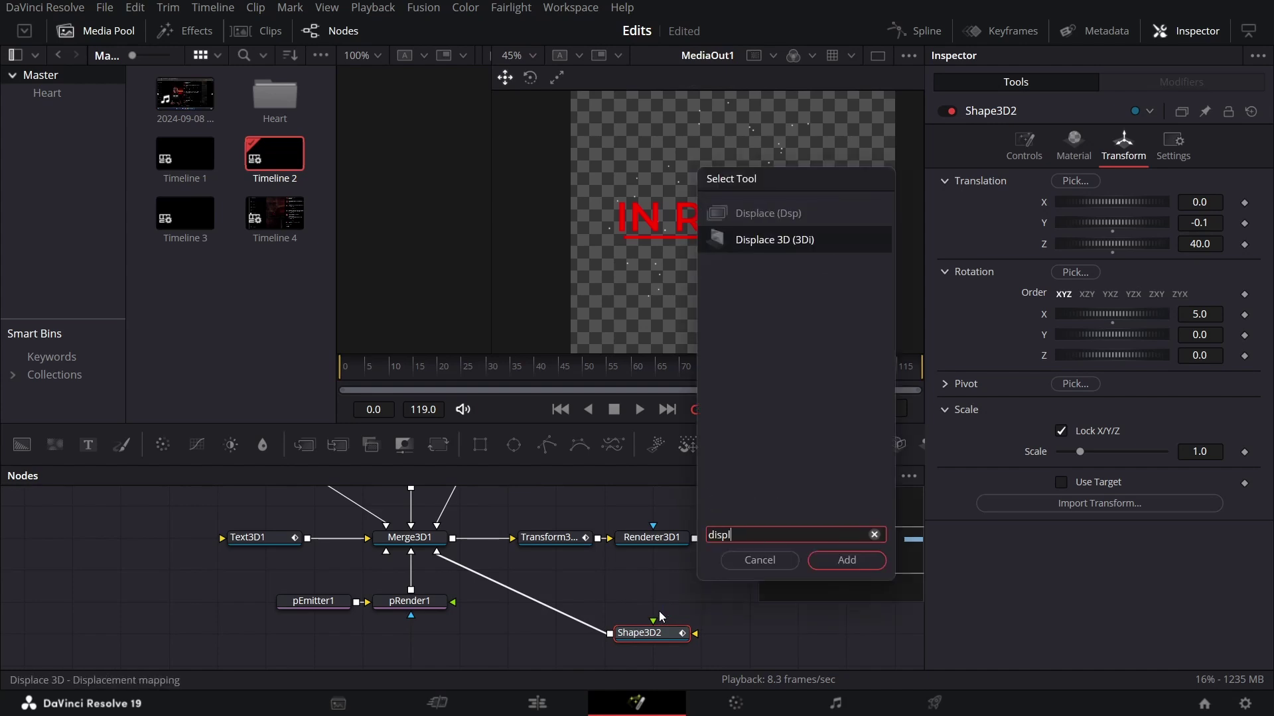
{"action": "key", "text": "Return"}
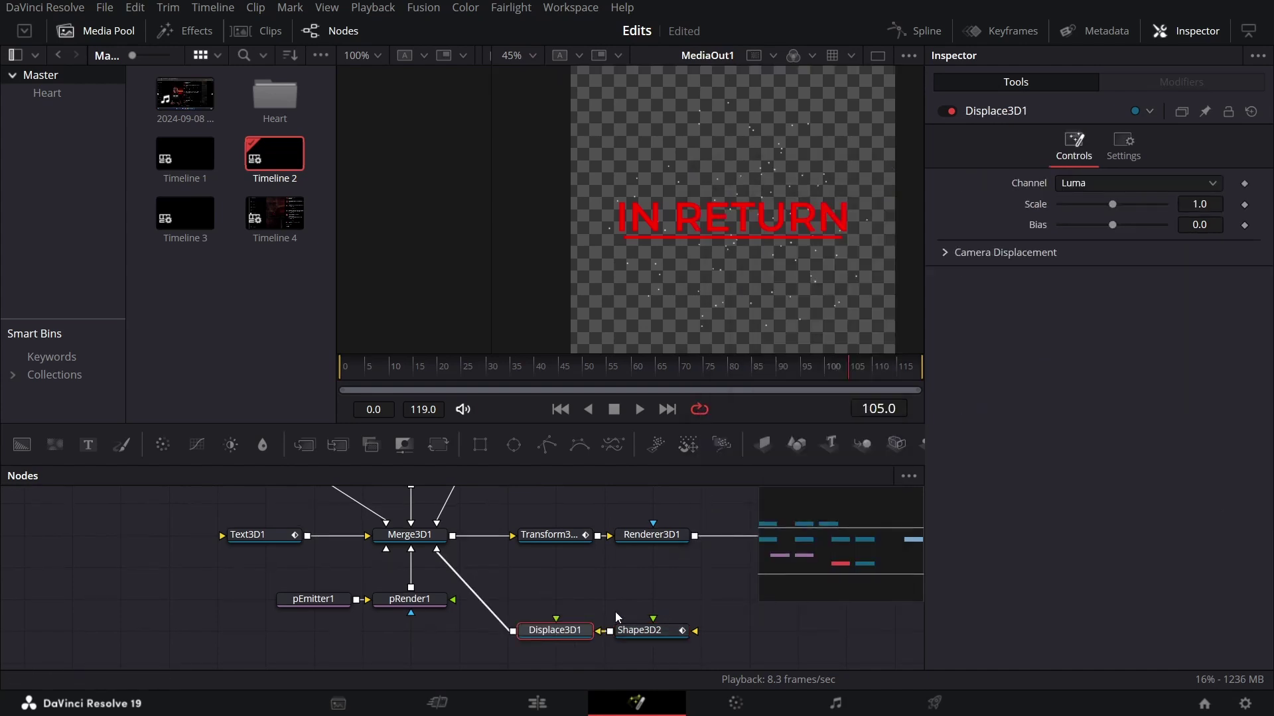
{"action": "left_click_drag", "start_coordinate": [56, 444], "coordinate": [562, 600]}
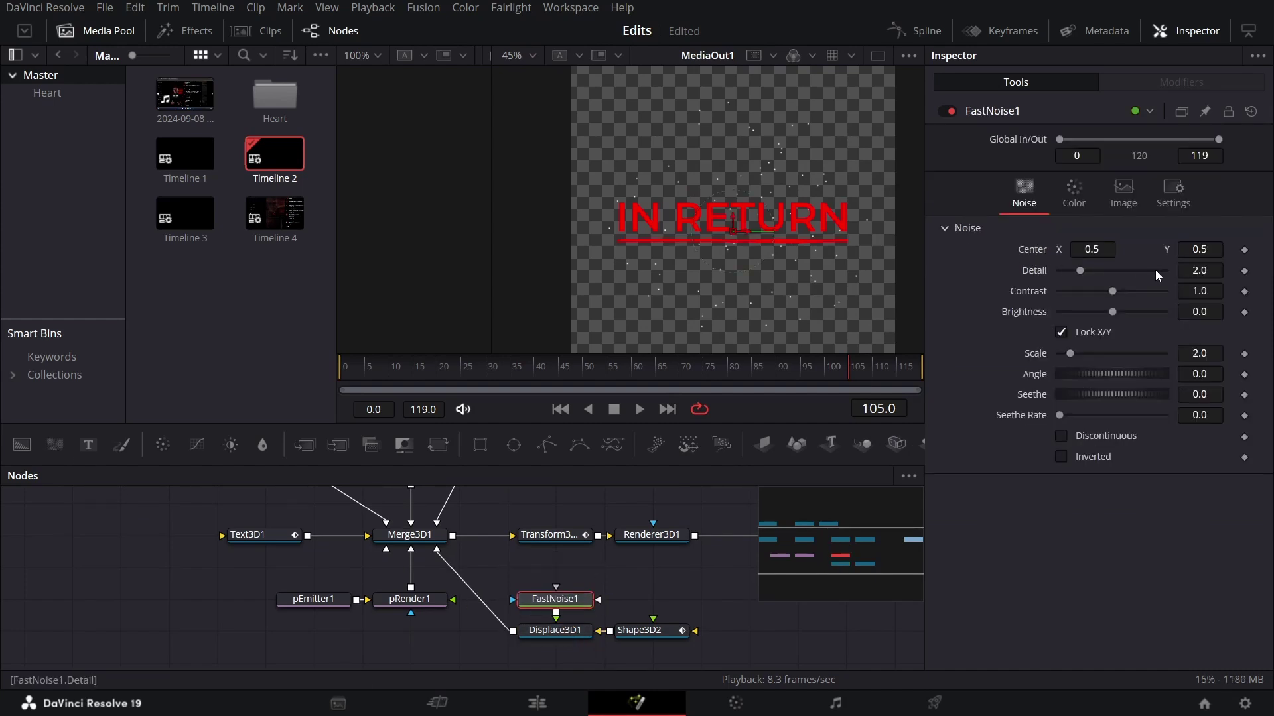
- Set the Fast Noise detail to 10, scale to 20 and contrast to 0.3
{"action": "left_click_drag", "start_coordinate": [1081, 271], "coordinate": [1189, 278]}
{"action": "left_click_drag", "start_coordinate": [1105, 351], "coordinate": [1113, 353]}
{"action": "left_click", "coordinate": [1208, 290]}
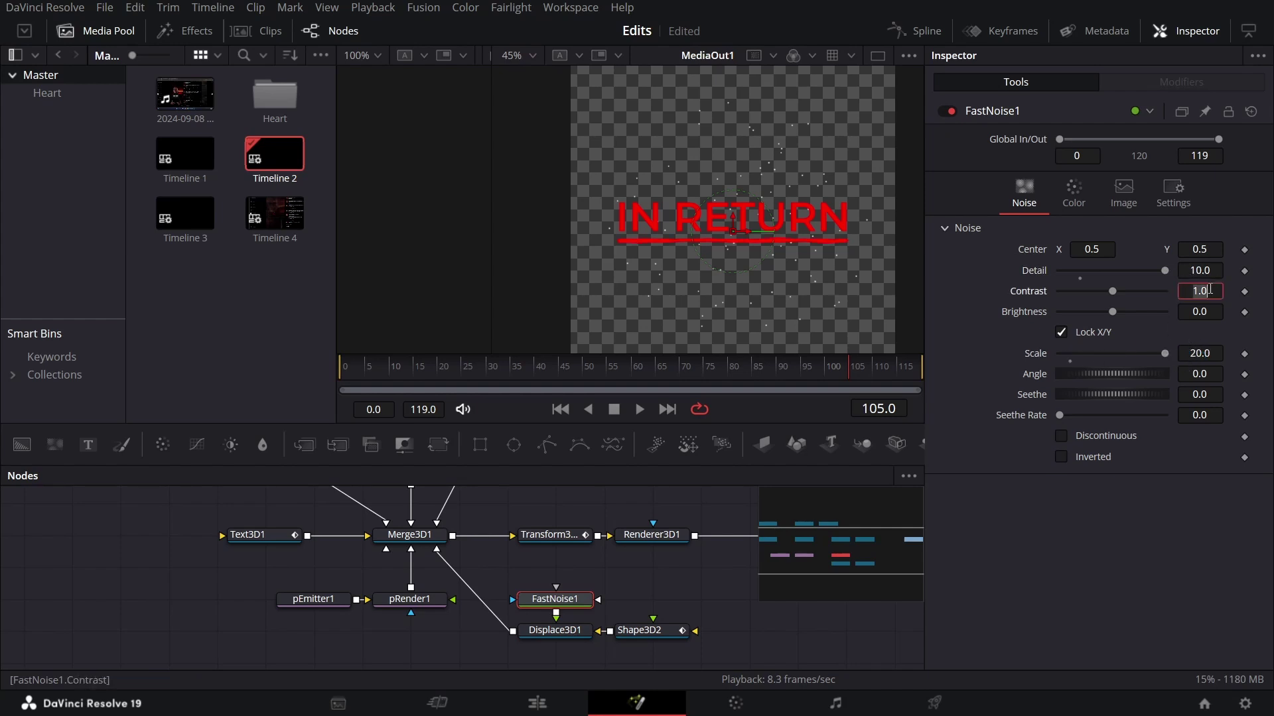
{"action": "type", "text": "0.3"}
{"action": "key", "text": "Tab"}
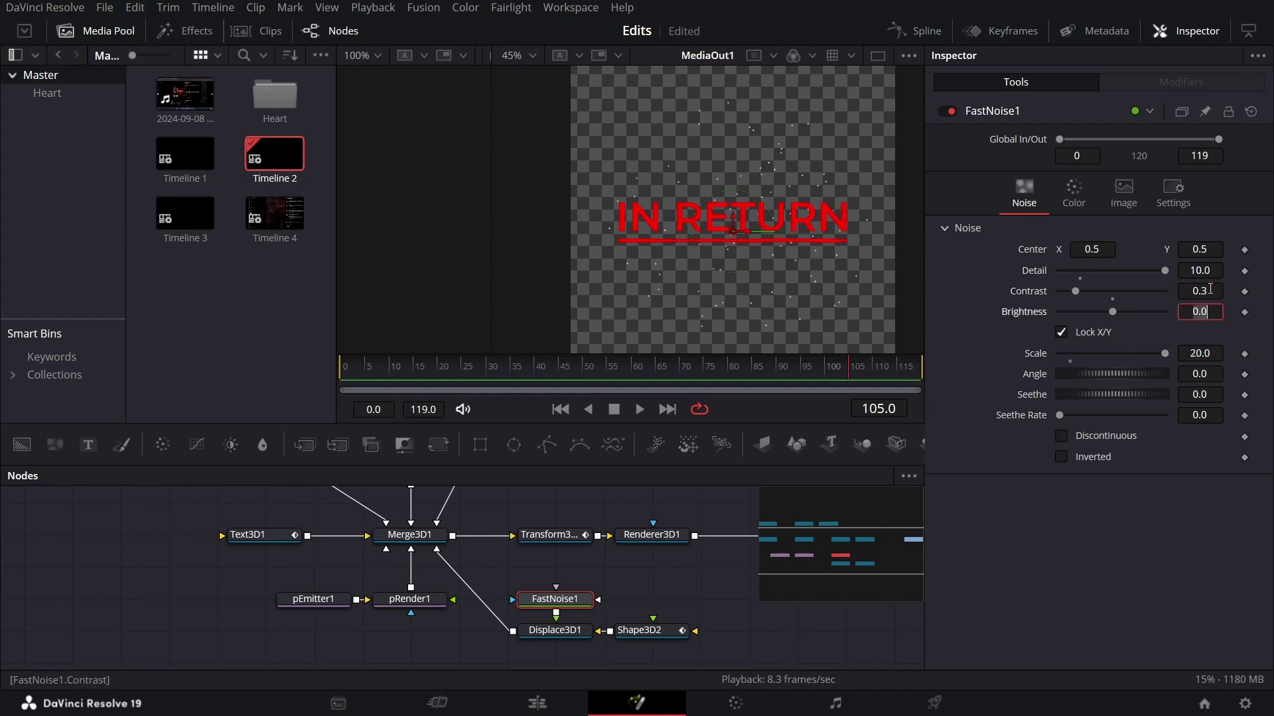
- Enable Discontinuous on the Fast Noise node and inspect the underline up close
{"action": "left_click", "coordinate": [682, 582]}
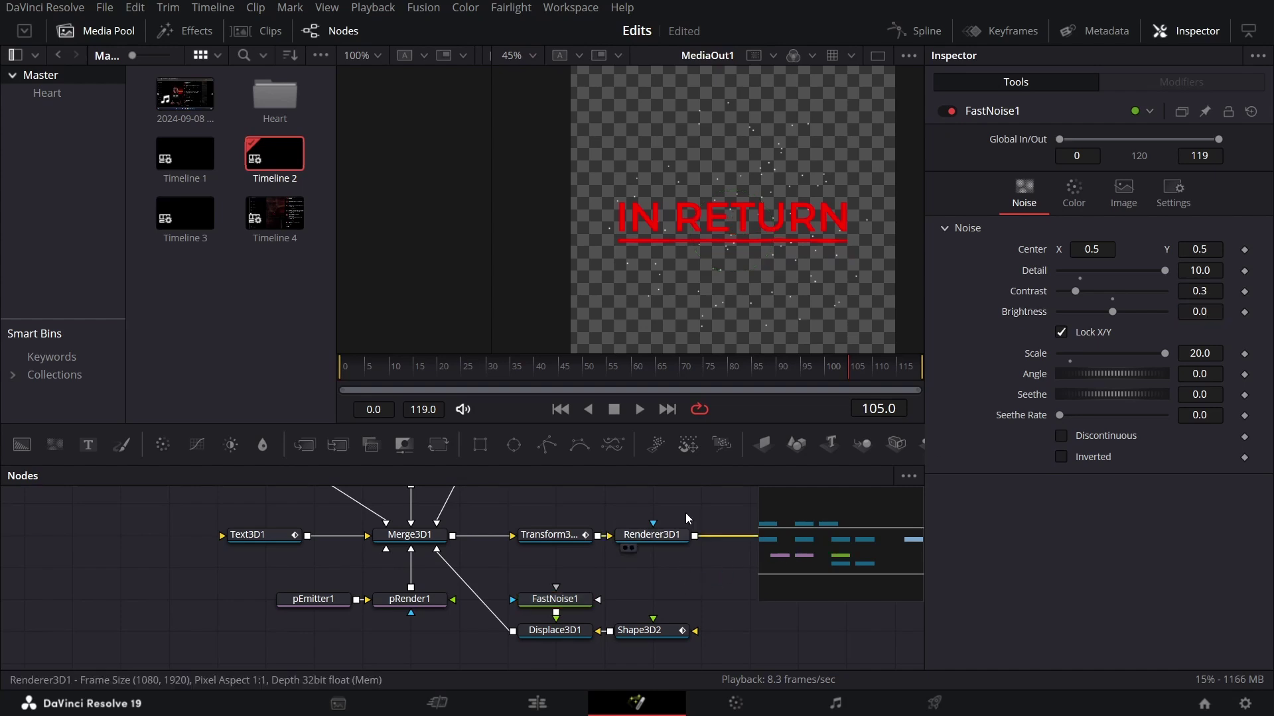
{"action": "left_click", "coordinate": [577, 604]}
{"action": "left_click", "coordinate": [1099, 437]}
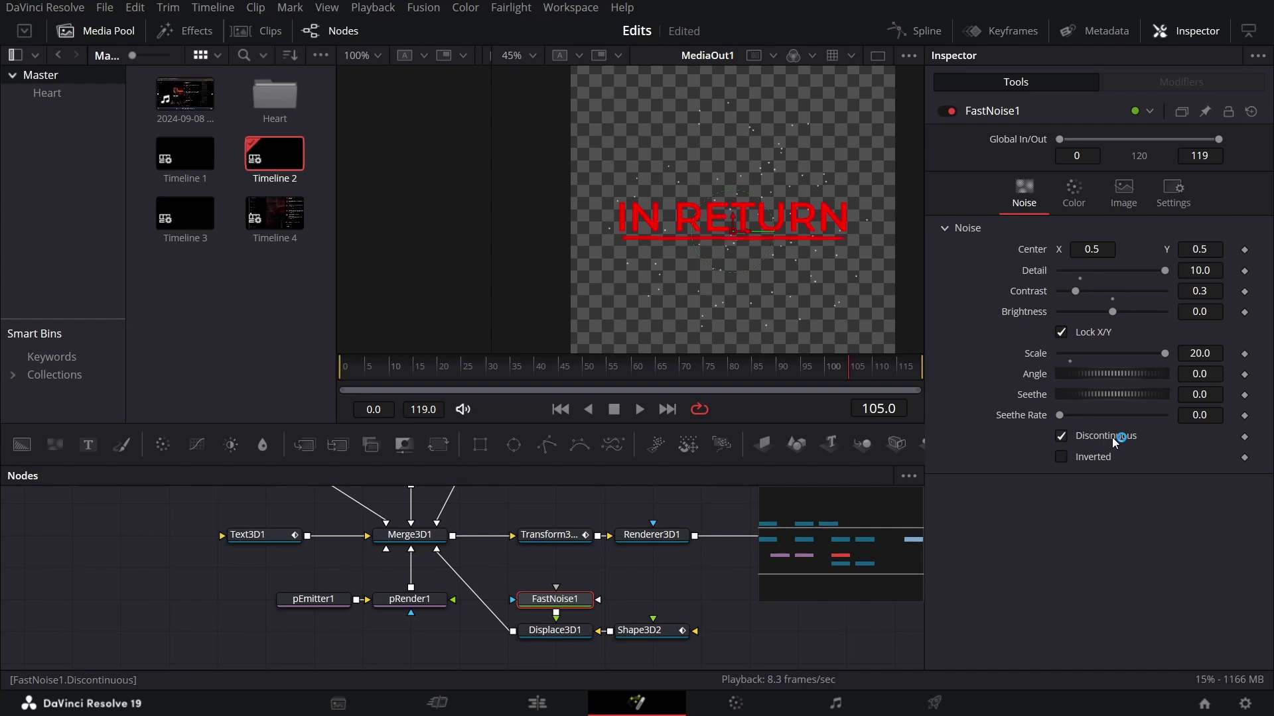
{"action": "scroll", "coordinate": [733, 247], "scroll_direction": "up", "scroll_amount": 3}
{"action": "scroll", "coordinate": [733, 247], "scroll_direction": "down", "scroll_amount": 1}
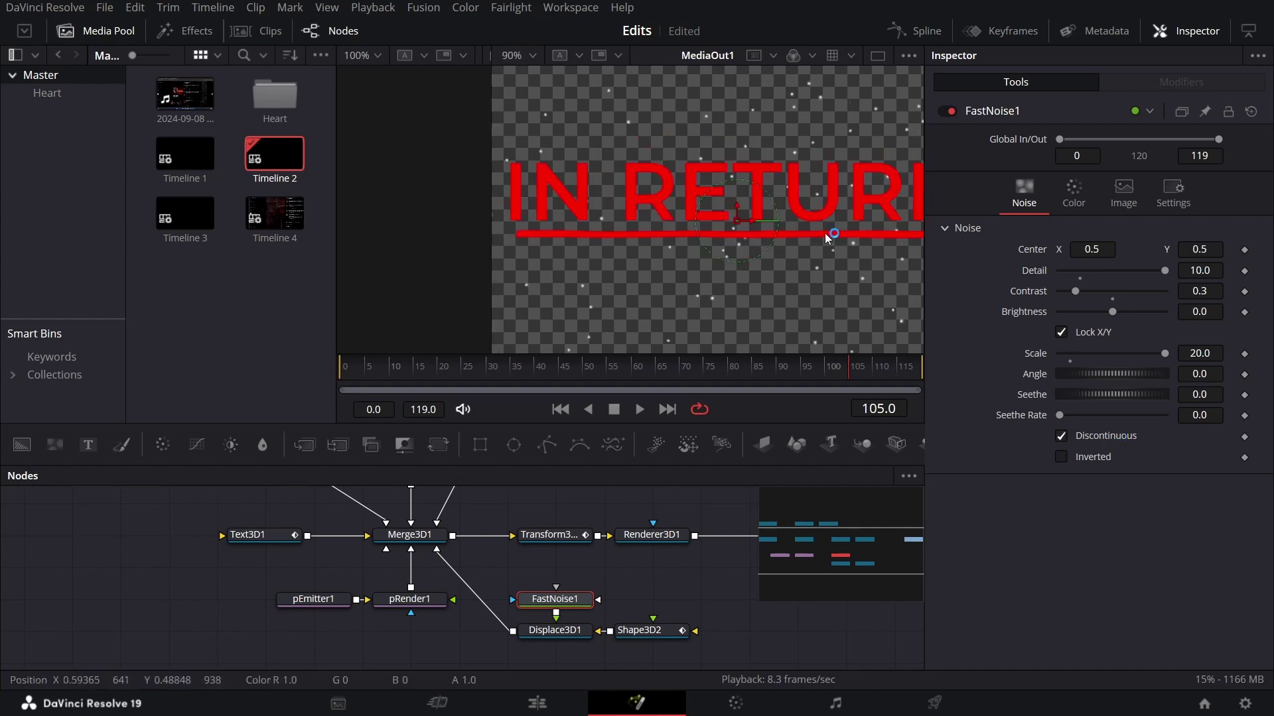
{"action": "scroll", "coordinate": [729, 252], "scroll_direction": "down", "scroll_amount": 3}
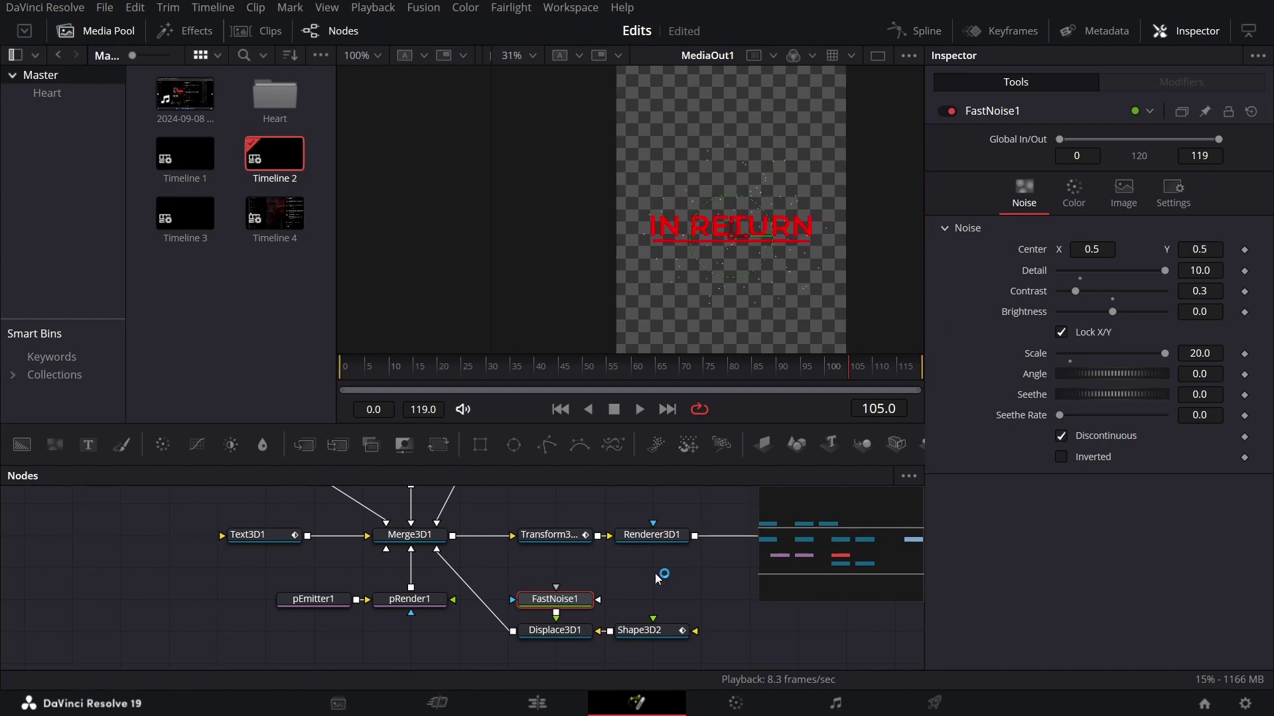
- Add a Zoom Blur node after Renderer3D1 and move MediaOut1 further along to make room
{"action": "left_click_drag", "start_coordinate": [660, 577], "coordinate": [355, 614]}
{"action": "left_click", "coordinate": [379, 563]}
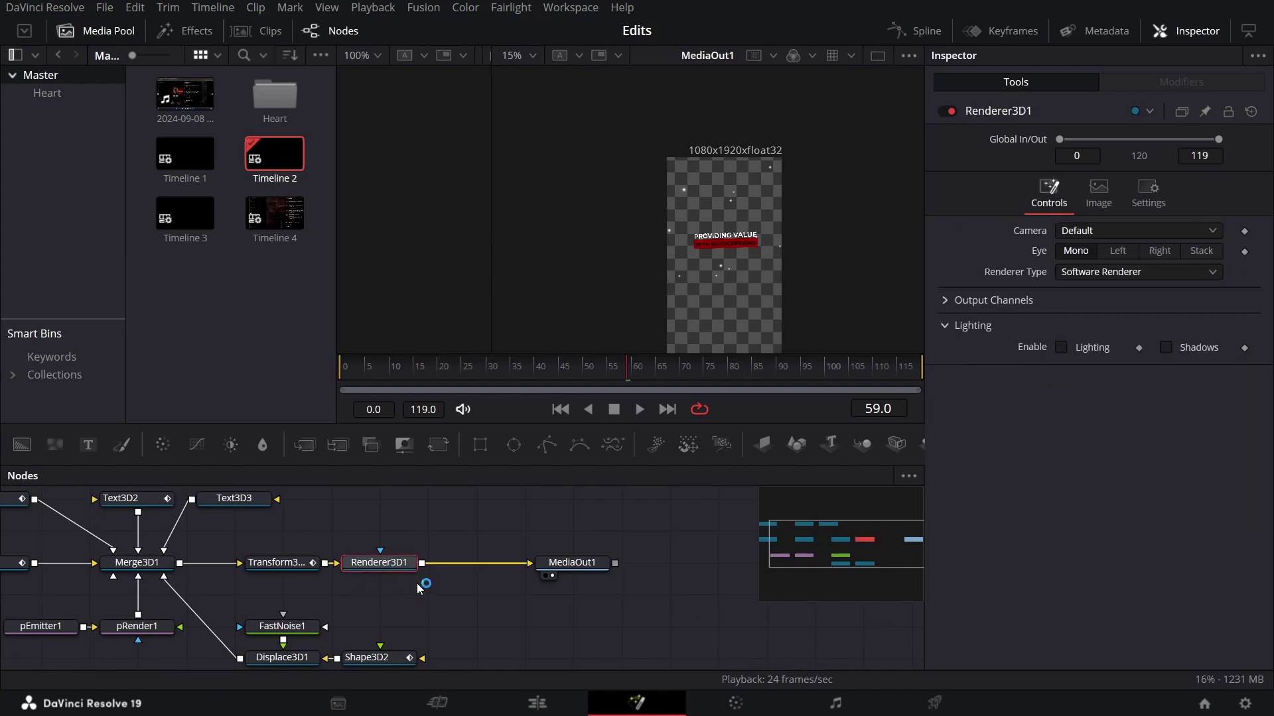
{"action": "key", "text": "shift+space"}
{"action": "type", "text": "displ"}
{"action": "key", "text": "BackSpace"}
{"action": "key", "text": "BackSpace"}
{"action": "key", "text": "BackSpace"}
{"action": "key", "text": "BackSpace"}
{"action": "key", "text": "BackSpace"}
{"action": "type", "text": "zoom"}
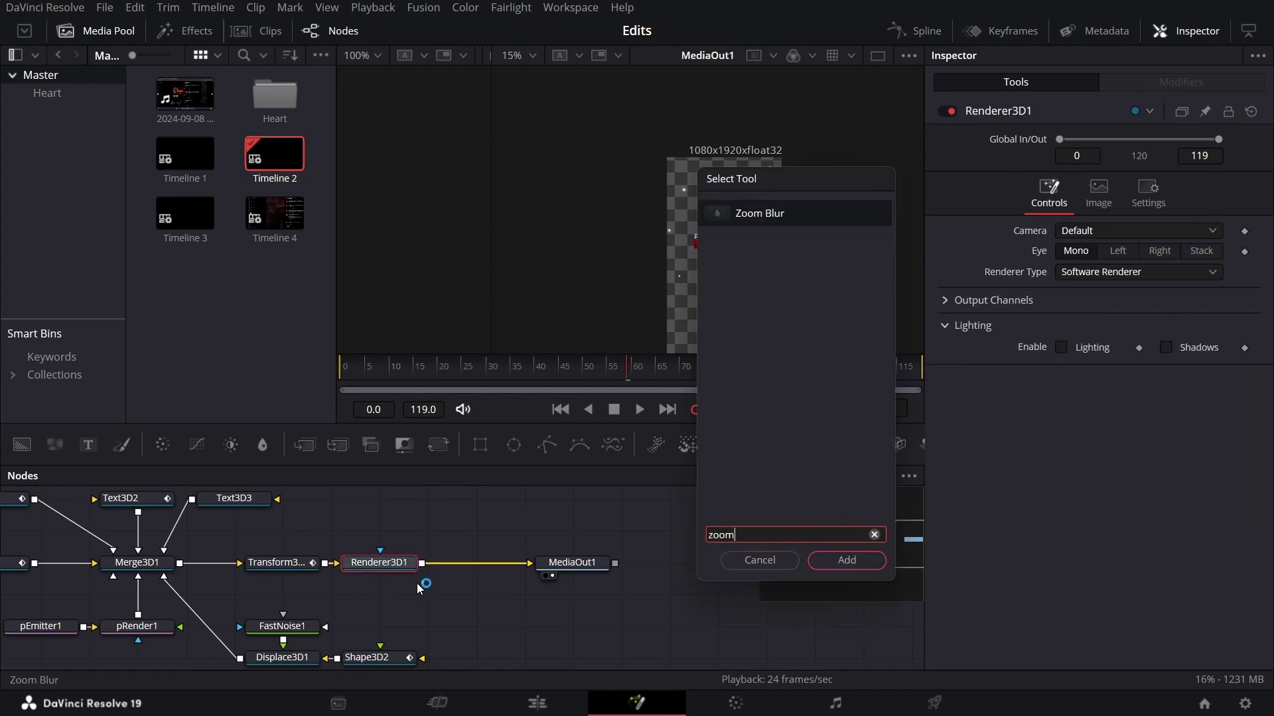
{"action": "key", "text": "Return"}
{"action": "left_click_drag", "start_coordinate": [577, 562], "coordinate": [674, 562]}
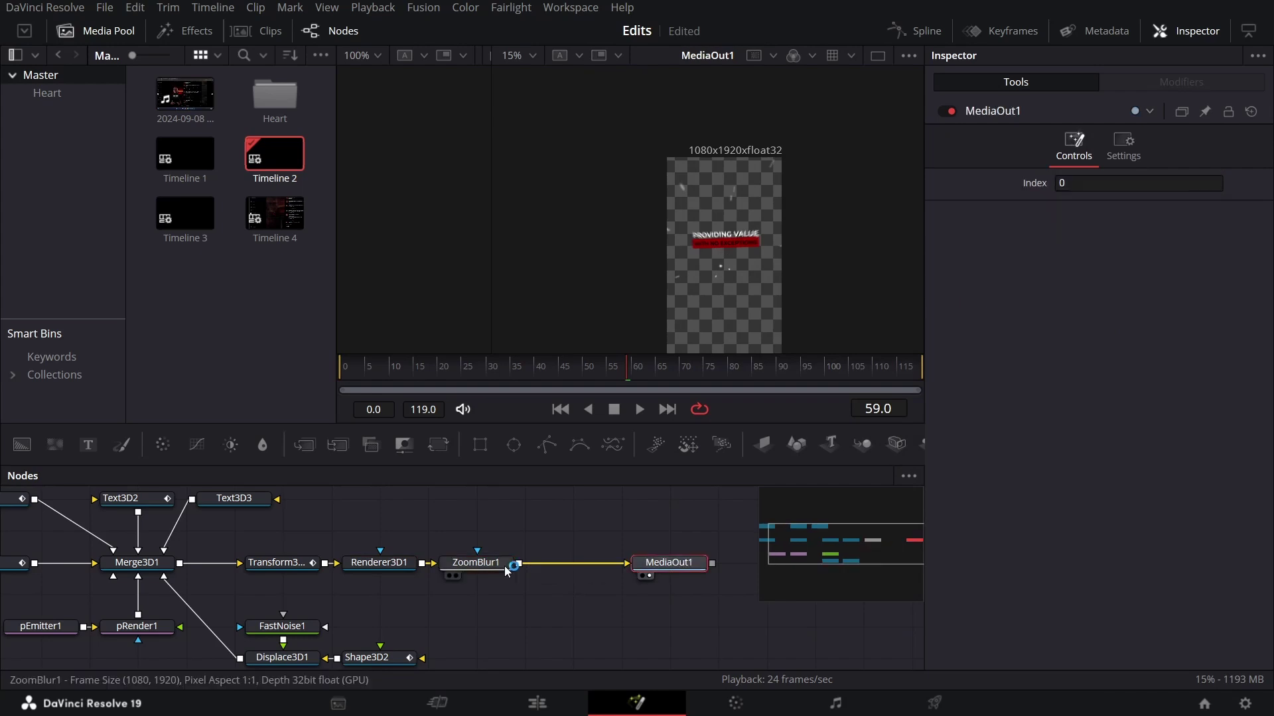
- Add a Glow node between the Zoom Blur and MediaOut1
{"action": "left_click", "coordinate": [544, 590]}
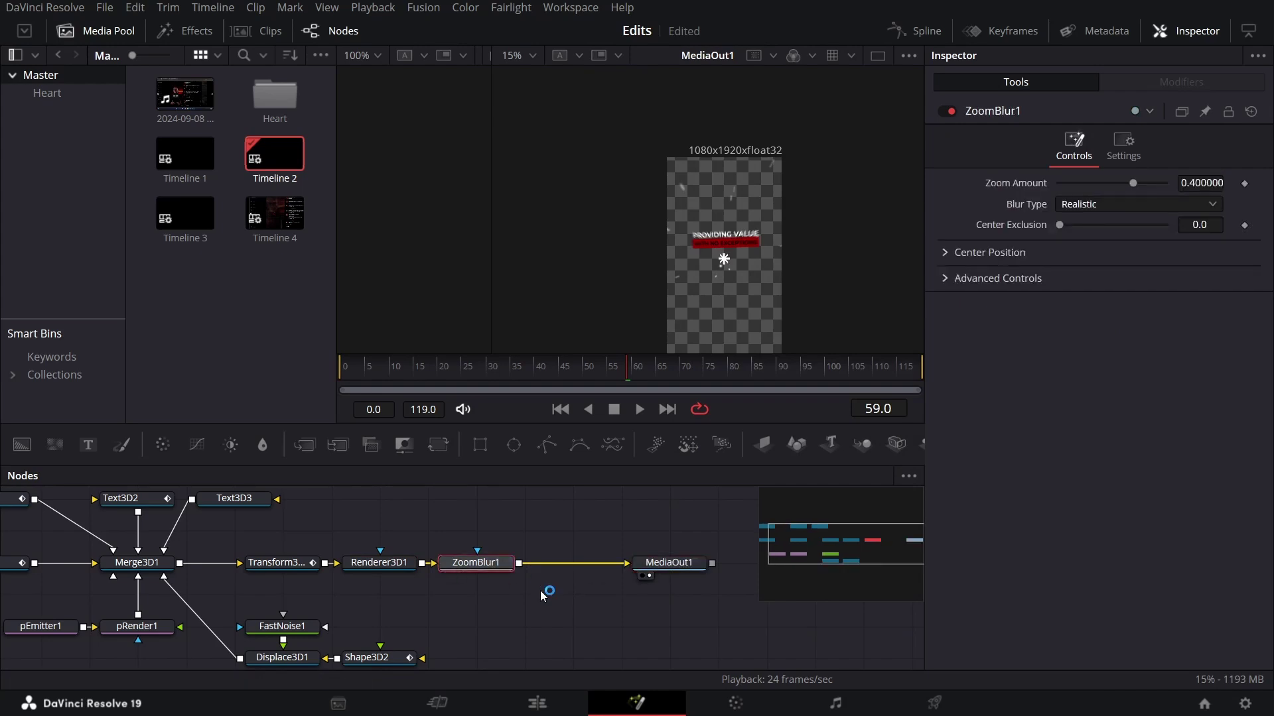
{"action": "key", "text": "shift+space"}
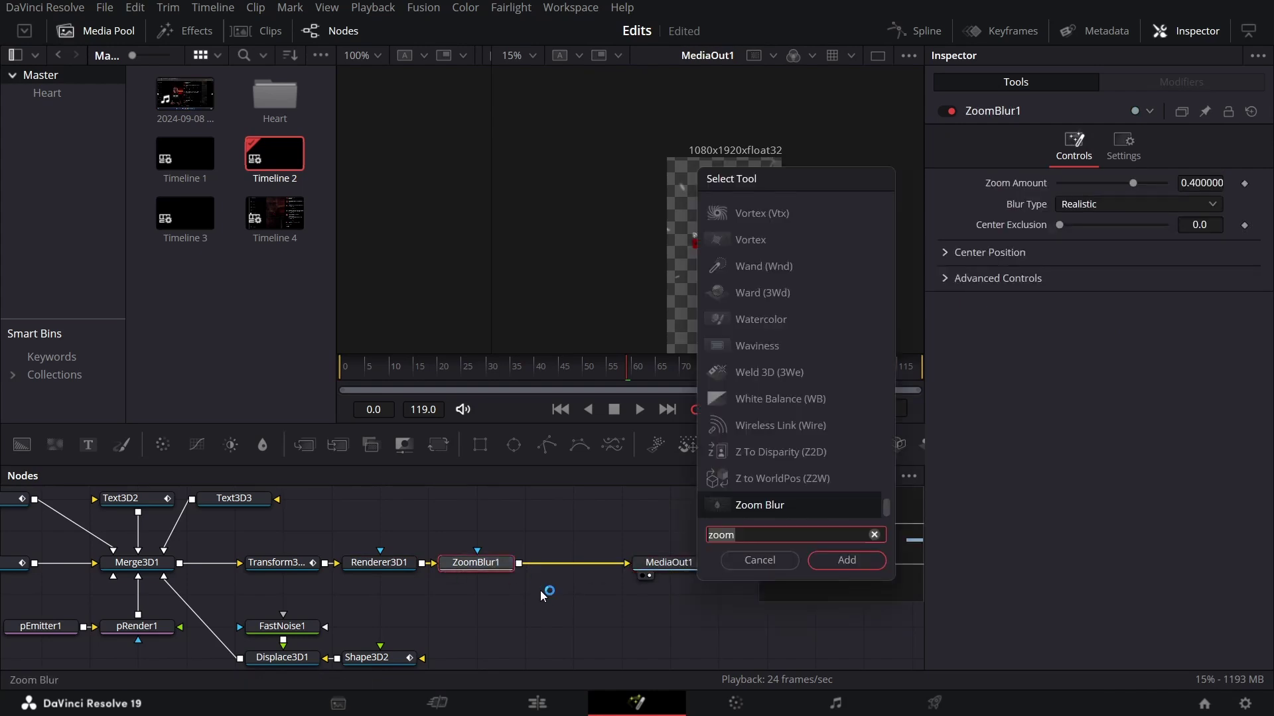
{"action": "type", "text": "gl"}
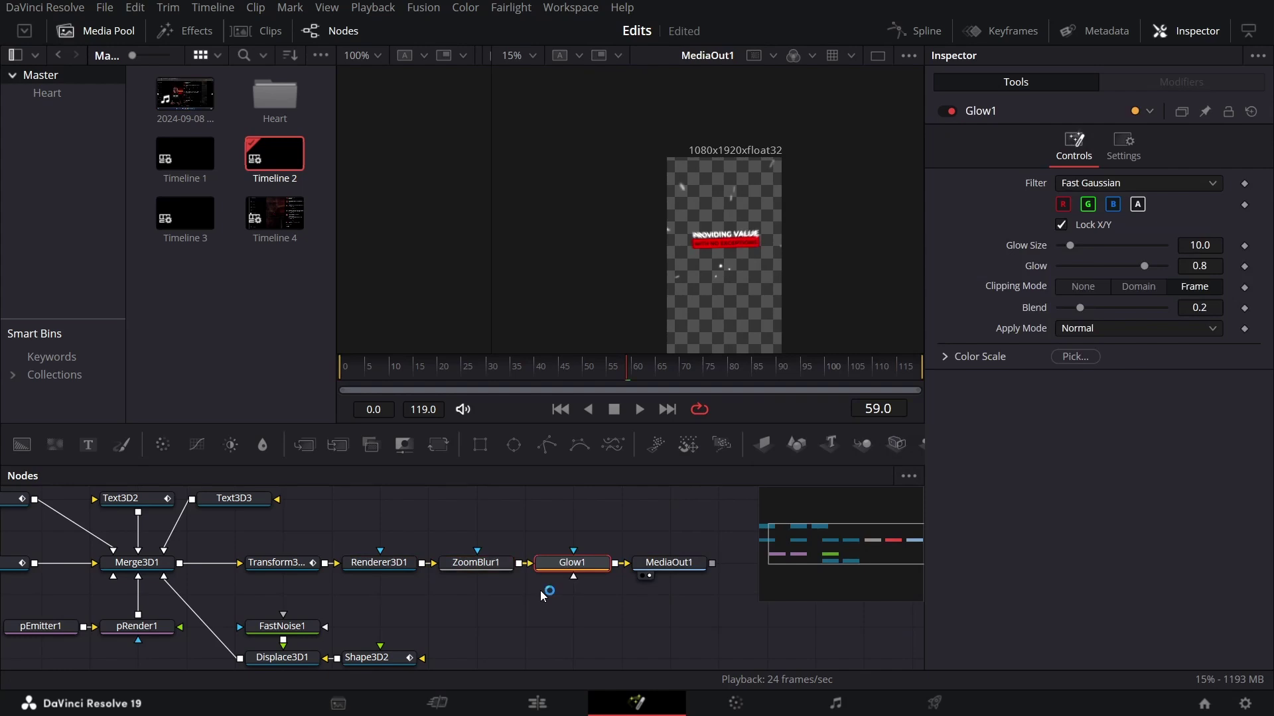
- Set the Zoom Blur's zoom amount to -0.5
{"action": "left_click", "coordinate": [475, 563]}
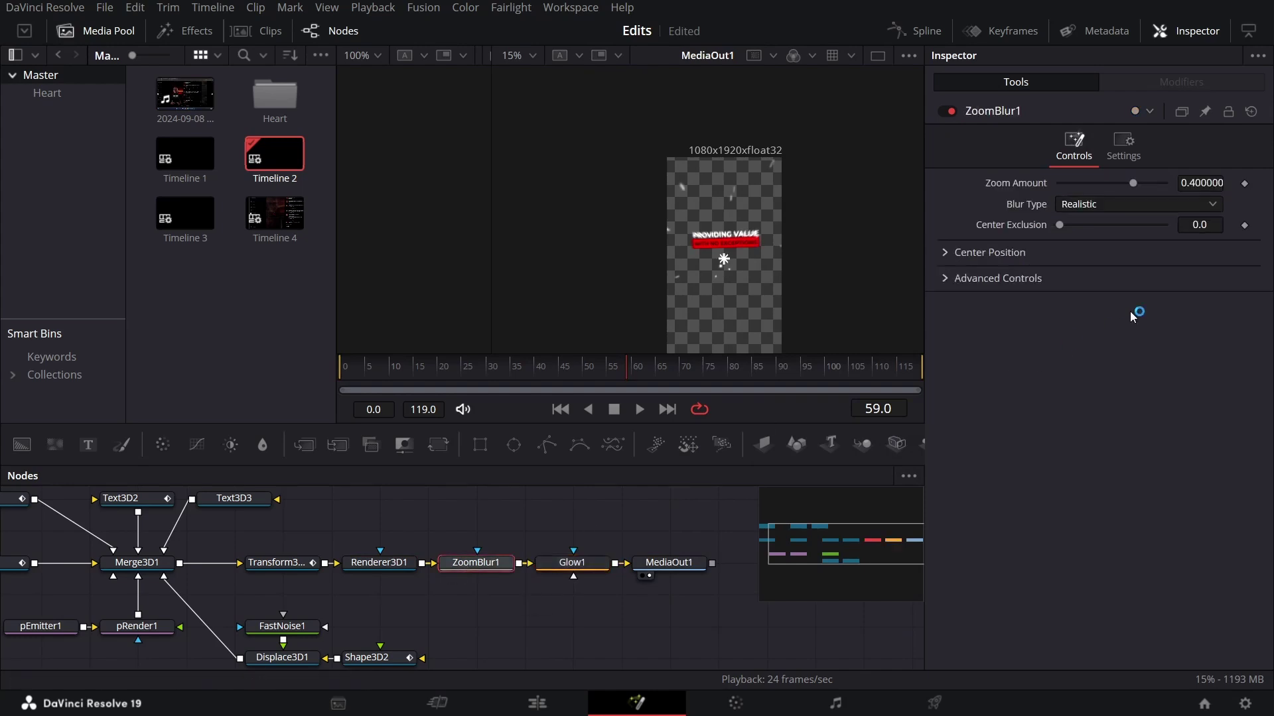
{"action": "left_click", "coordinate": [1197, 182]}
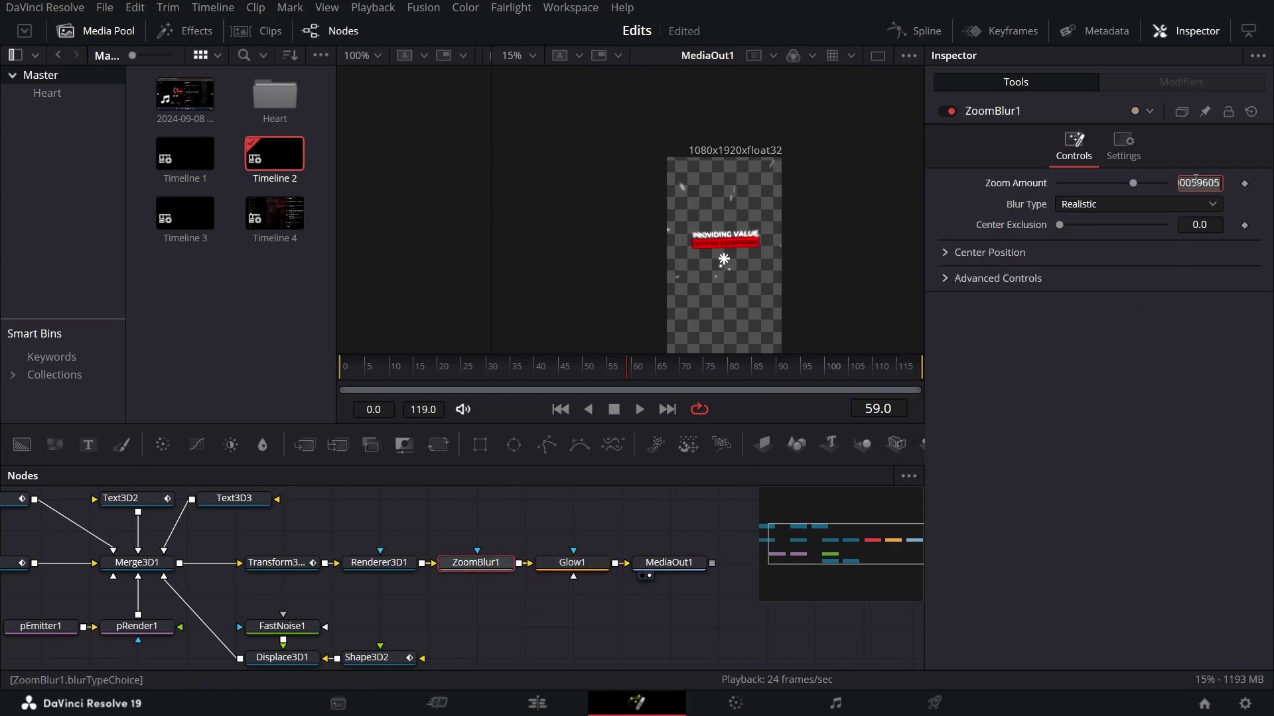
{"action": "key", "text": "BackSpace"}
{"action": "type", "text": "0.5"}
{"action": "key", "text": "Tab"}
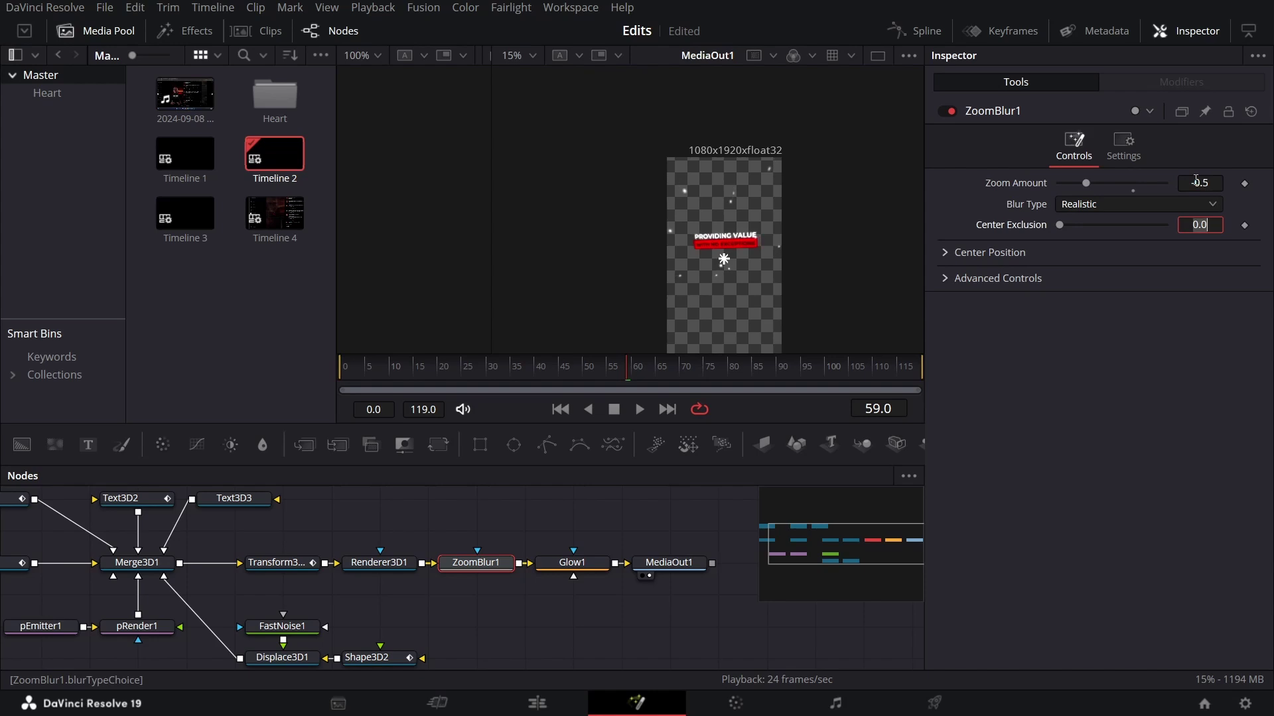
- Set the Glow node's glow size to 70 and its glow to 0.7
{"action": "left_click", "coordinate": [570, 564]}
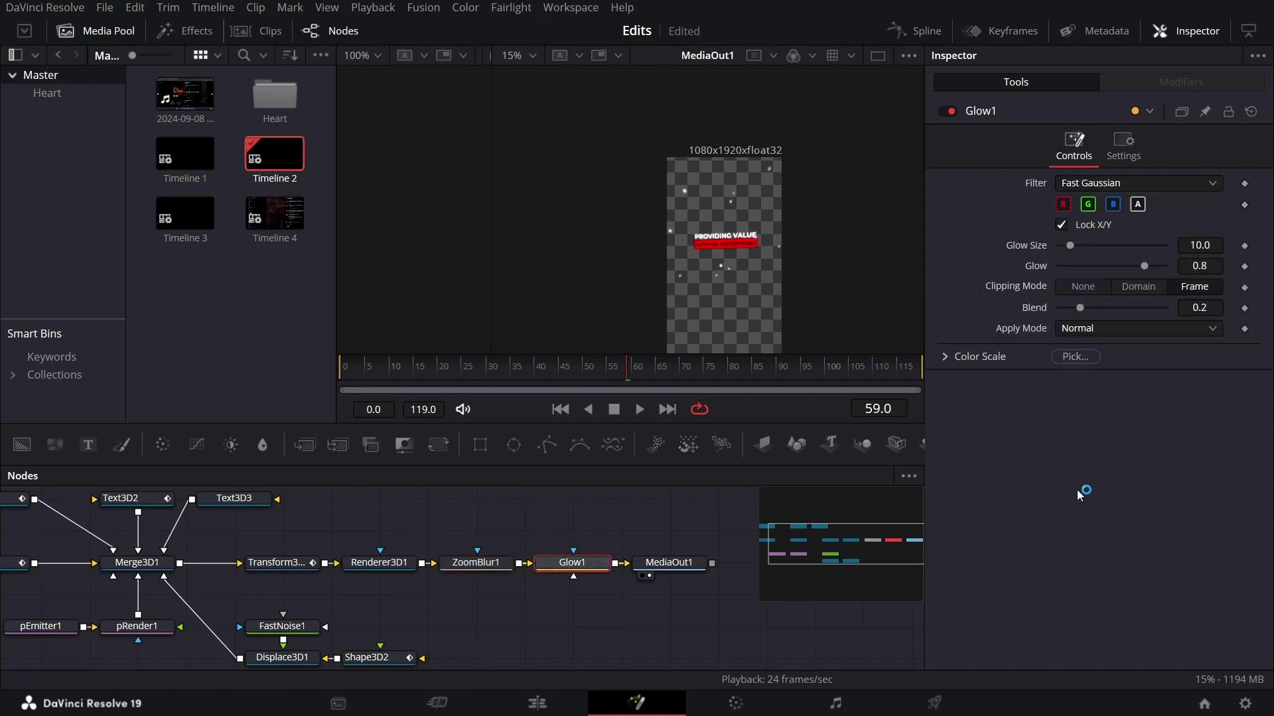
{"action": "left_click", "coordinate": [1201, 246]}
{"action": "type", "text": "70"}
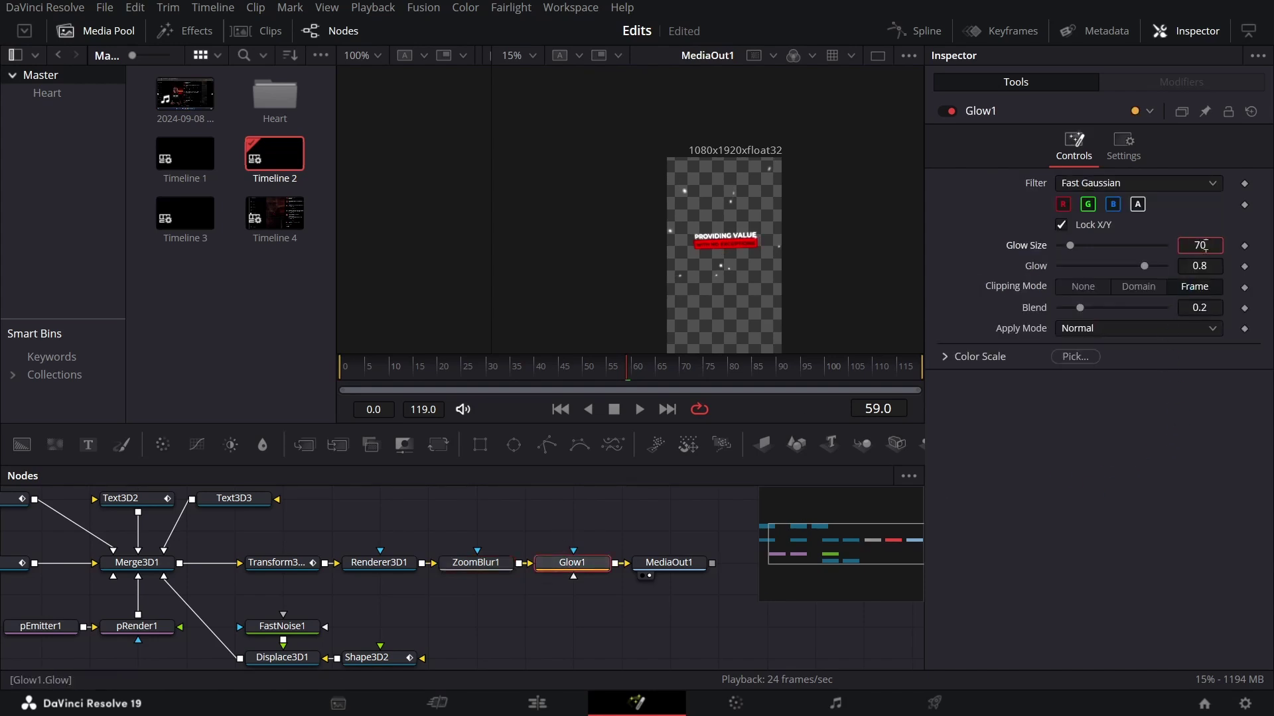
{"action": "key", "text": "Tab"}
{"action": "type", "text": "0.7"}
{"action": "key", "text": "Tab"}
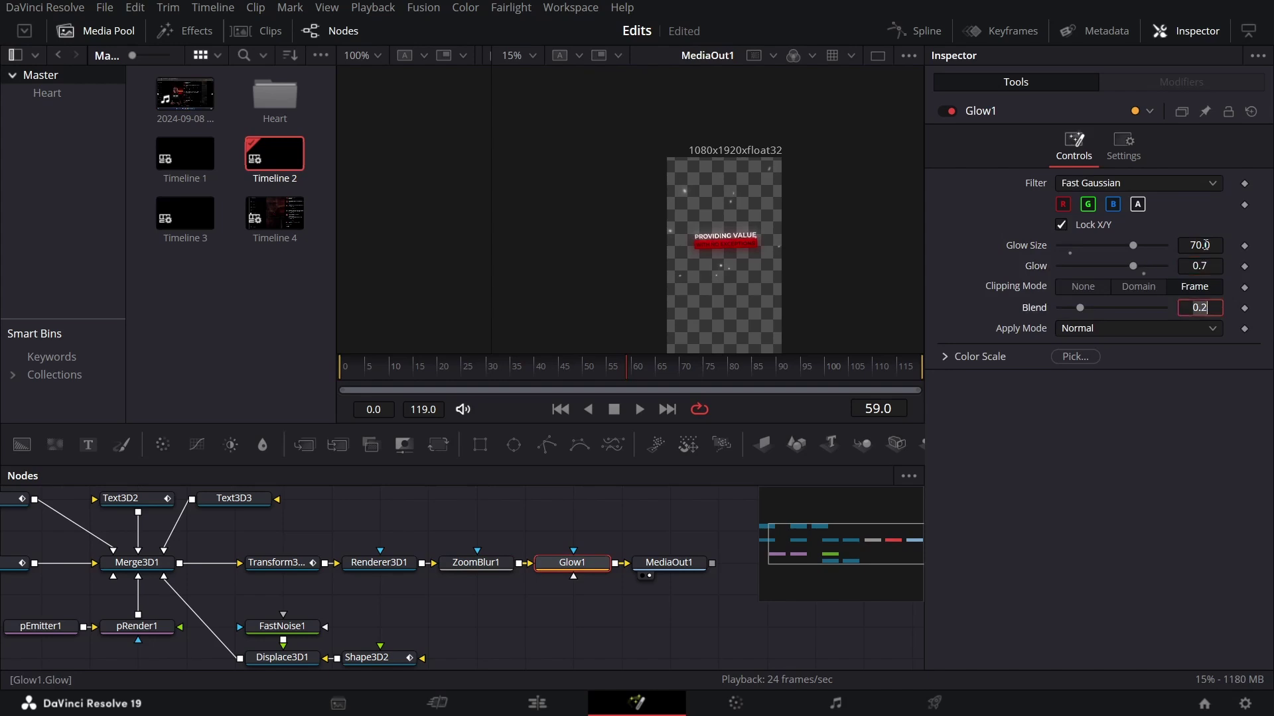
{"action": "key", "text": "Return"}
{"action": "scroll", "coordinate": [717, 261], "scroll_direction": "up", "scroll_amount": 6}
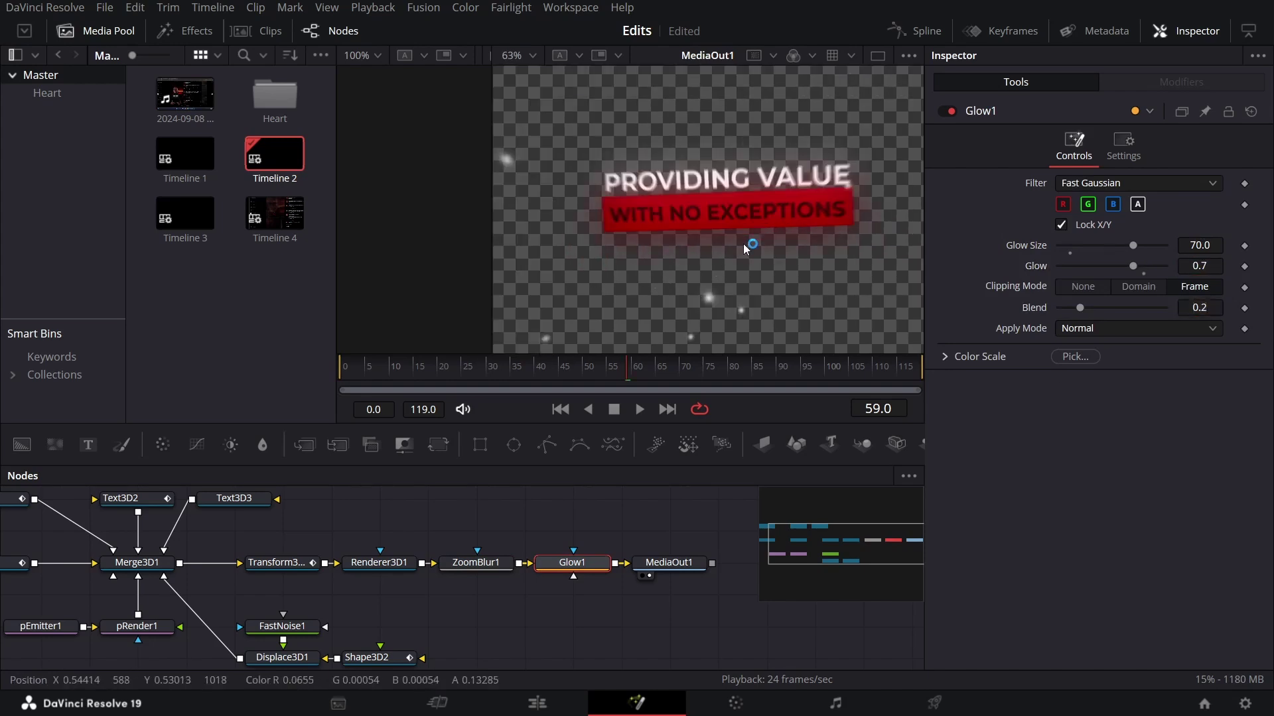
- Play back the composition in Fusion, and preview its clip from the start on the edit timeline
{"action": "key", "text": "ctrl+f"}
{"action": "key", "text": "space"}
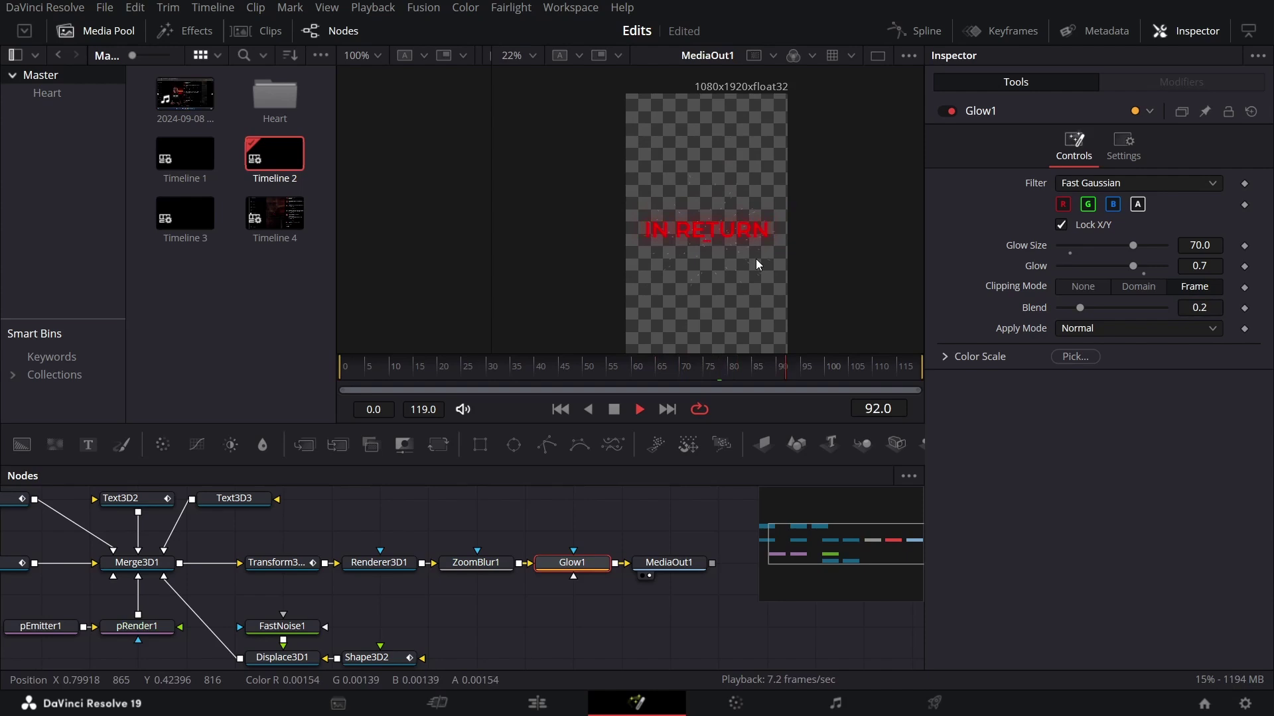
{"action": "left_click", "coordinate": [542, 707]}
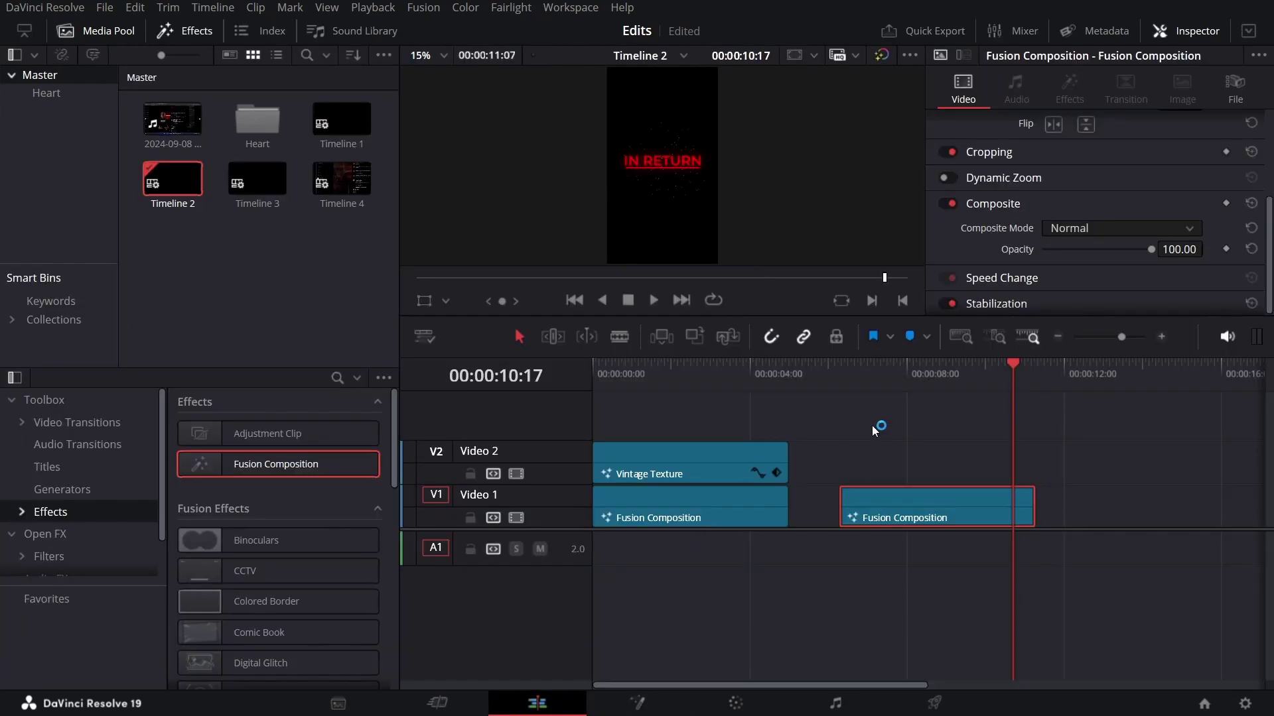
{"action": "left_click", "coordinate": [835, 380]}
{"action": "left_click", "coordinate": [891, 422]}
{"action": "key", "text": "space"}
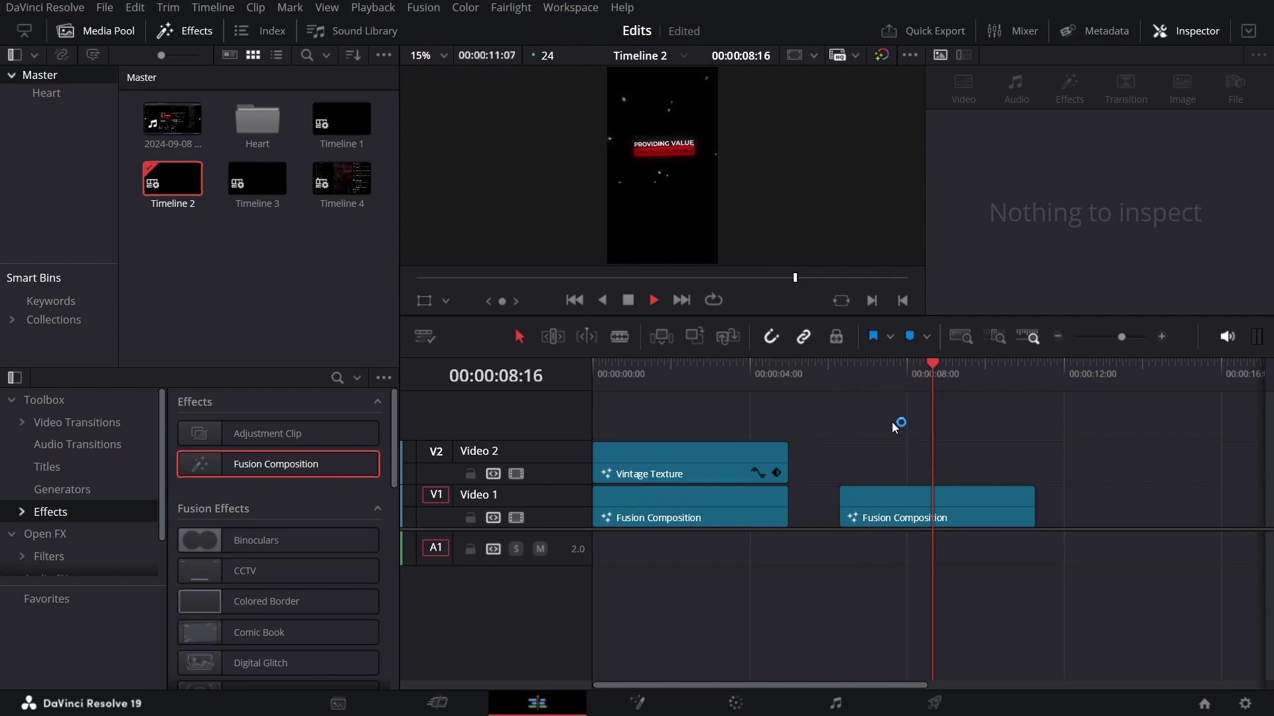
{"action": "key", "text": "space"}
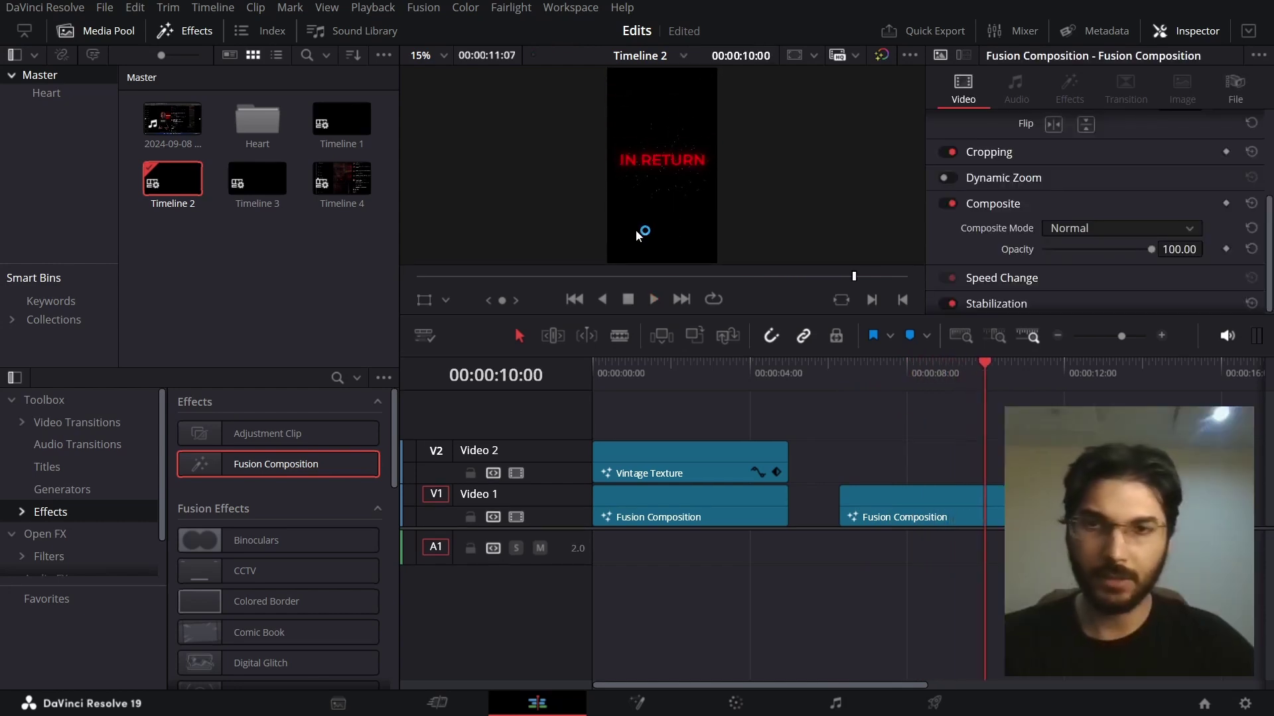
- Place a Vintage Texture generator on the Video 2 track directly above the second Fusion Composition clip
{"action": "left_click", "coordinate": [702, 384]}
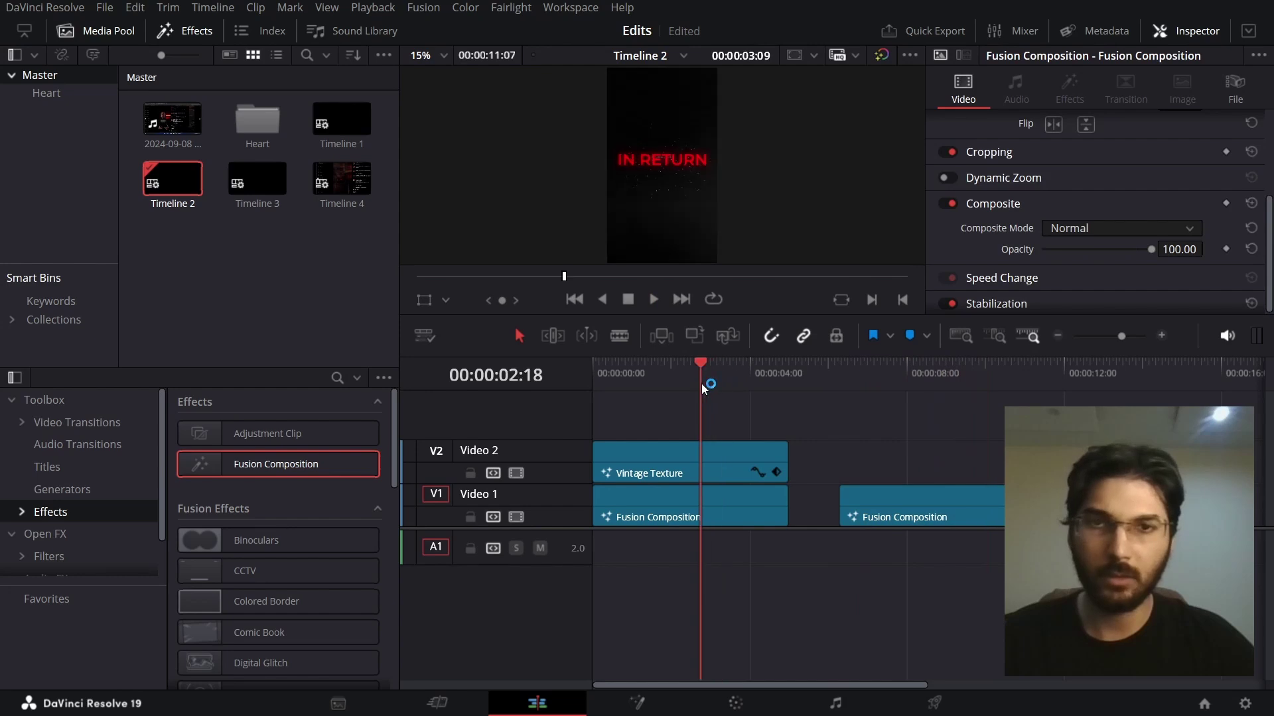
{"action": "left_click", "coordinate": [689, 465]}
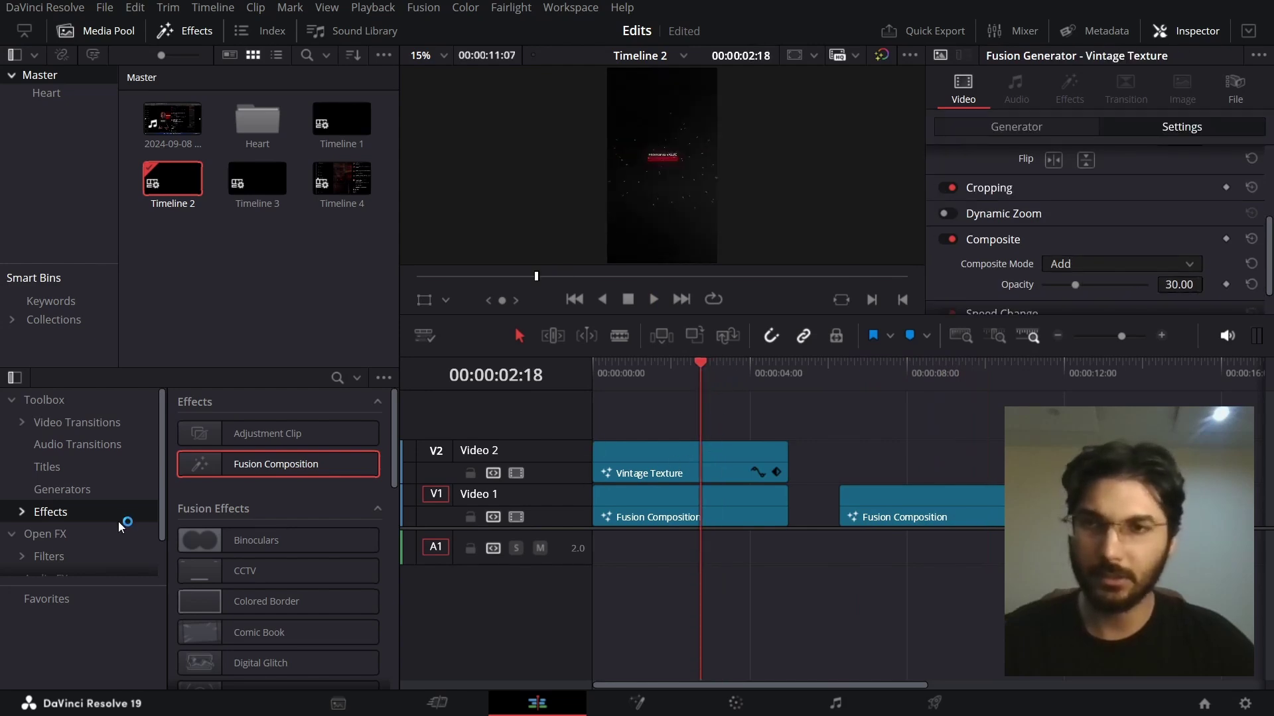
{"action": "left_click", "coordinate": [91, 492]}
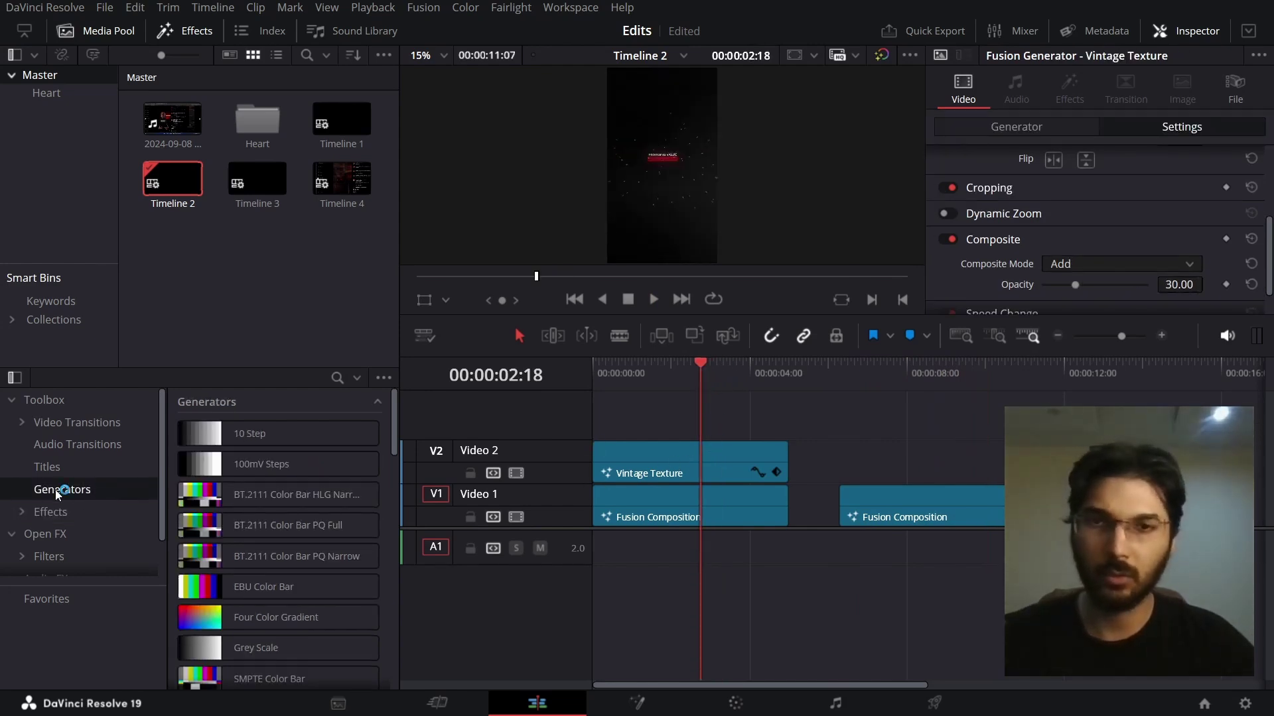
{"action": "scroll", "coordinate": [284, 504], "scroll_direction": "down", "scroll_amount": 6}
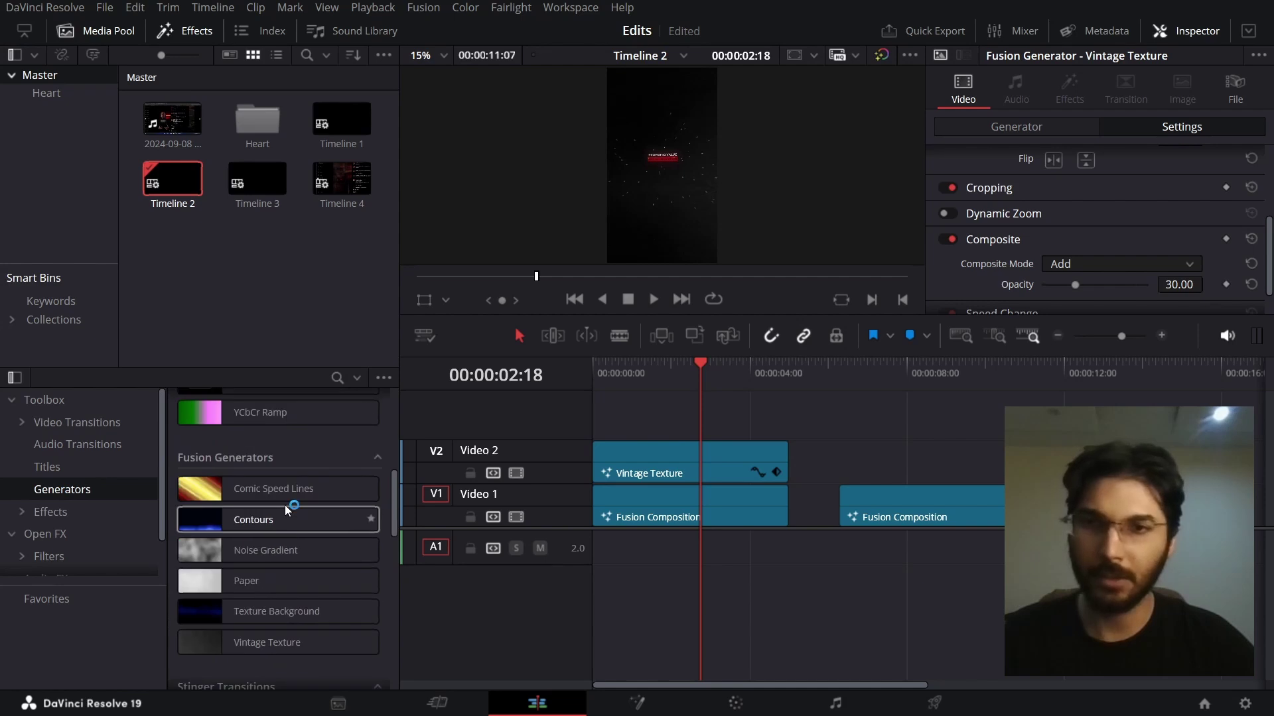
{"action": "left_click_drag", "start_coordinate": [264, 643], "coordinate": [914, 471]}
- Set the new Vintage Texture clip's composite mode to Add and its opacity to 30
{"action": "left_click", "coordinate": [906, 368]}
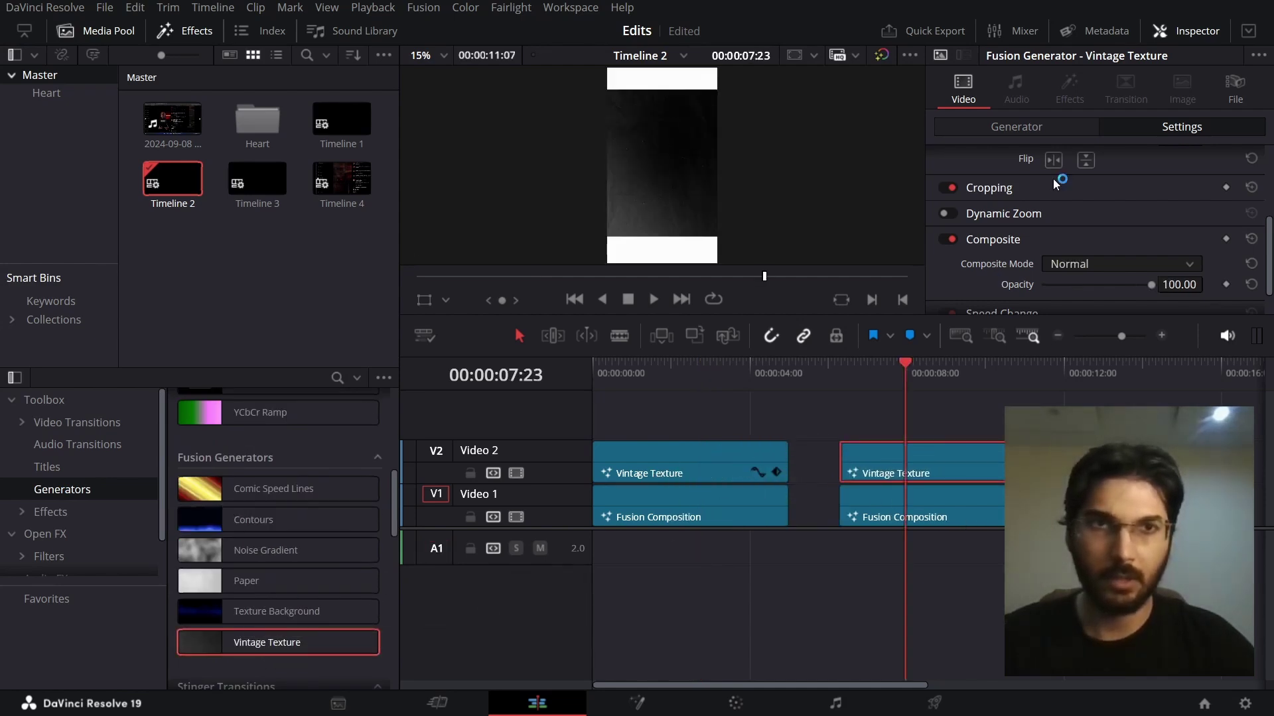
{"action": "scroll", "coordinate": [1030, 218], "scroll_direction": "down", "scroll_amount": 1}
{"action": "left_click", "coordinate": [1064, 224]}
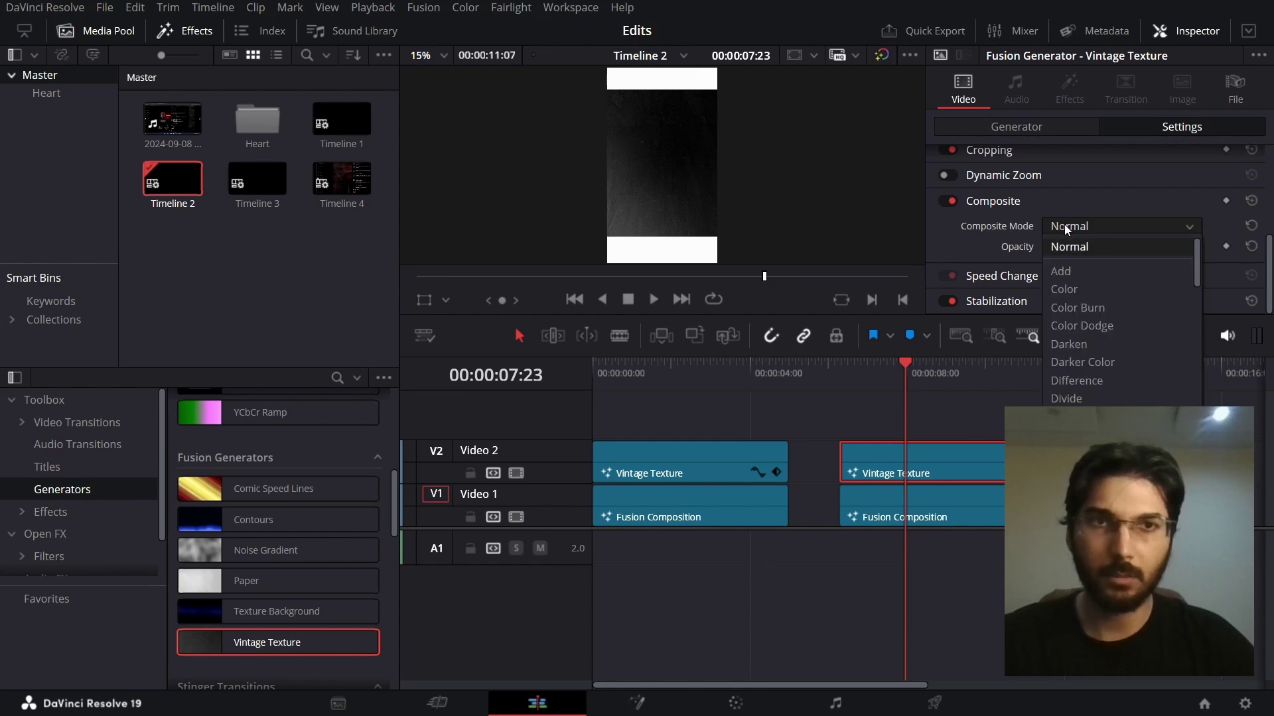
{"action": "left_click", "coordinate": [1071, 273]}
{"action": "left_click", "coordinate": [1180, 246]}
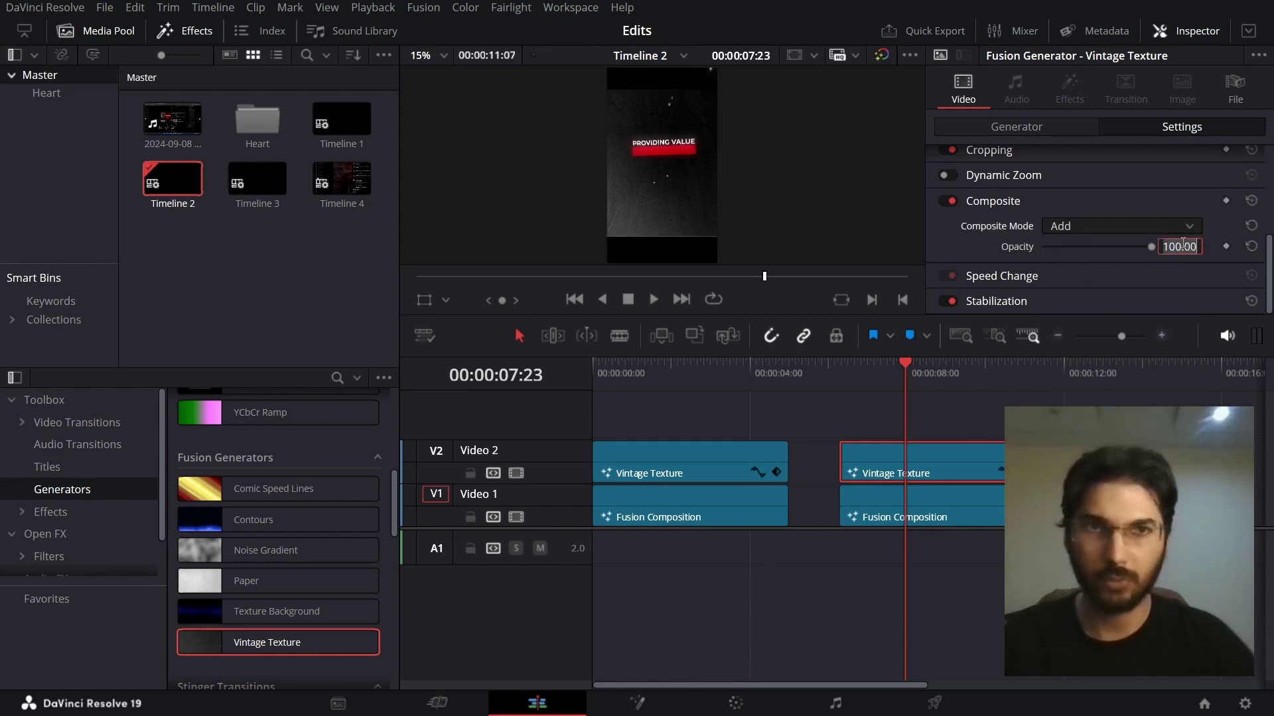
{"action": "type", "text": "30"}
{"action": "key", "text": "Return"}
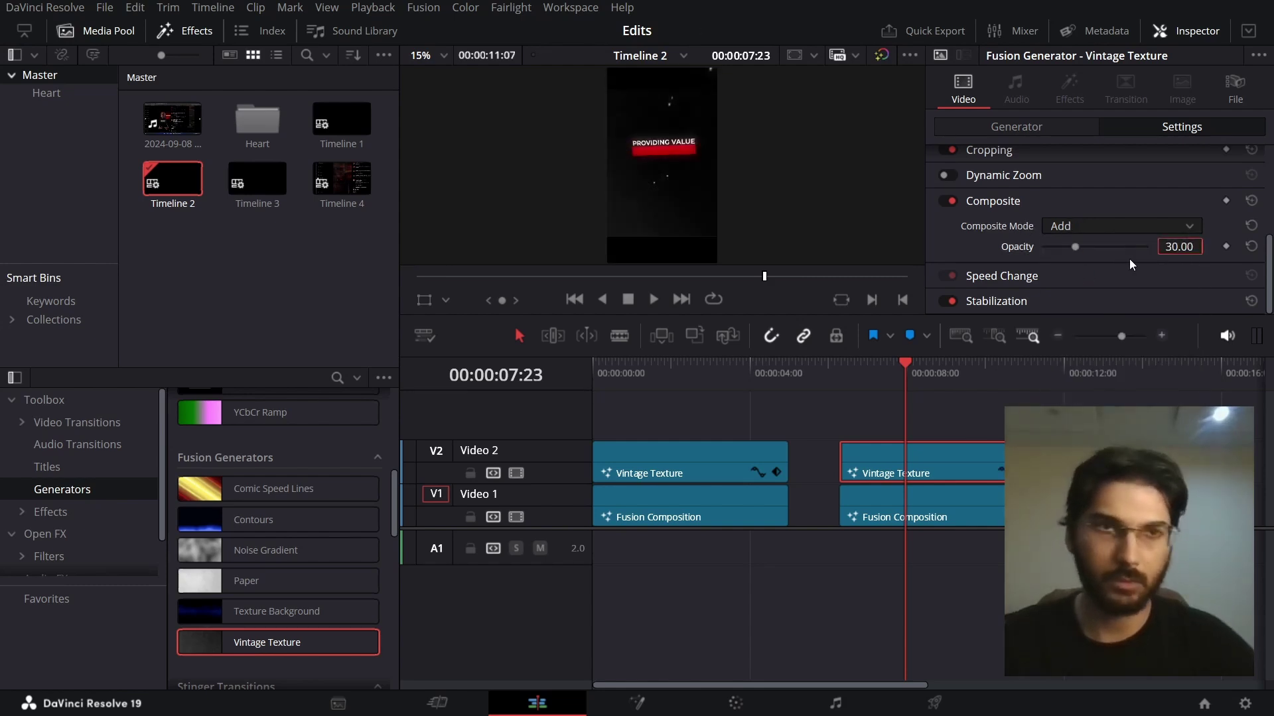
- Set the texture angle of the new Vintage Texture clip to 90
{"action": "scroll", "coordinate": [1061, 208], "scroll_direction": "up", "scroll_amount": 2}
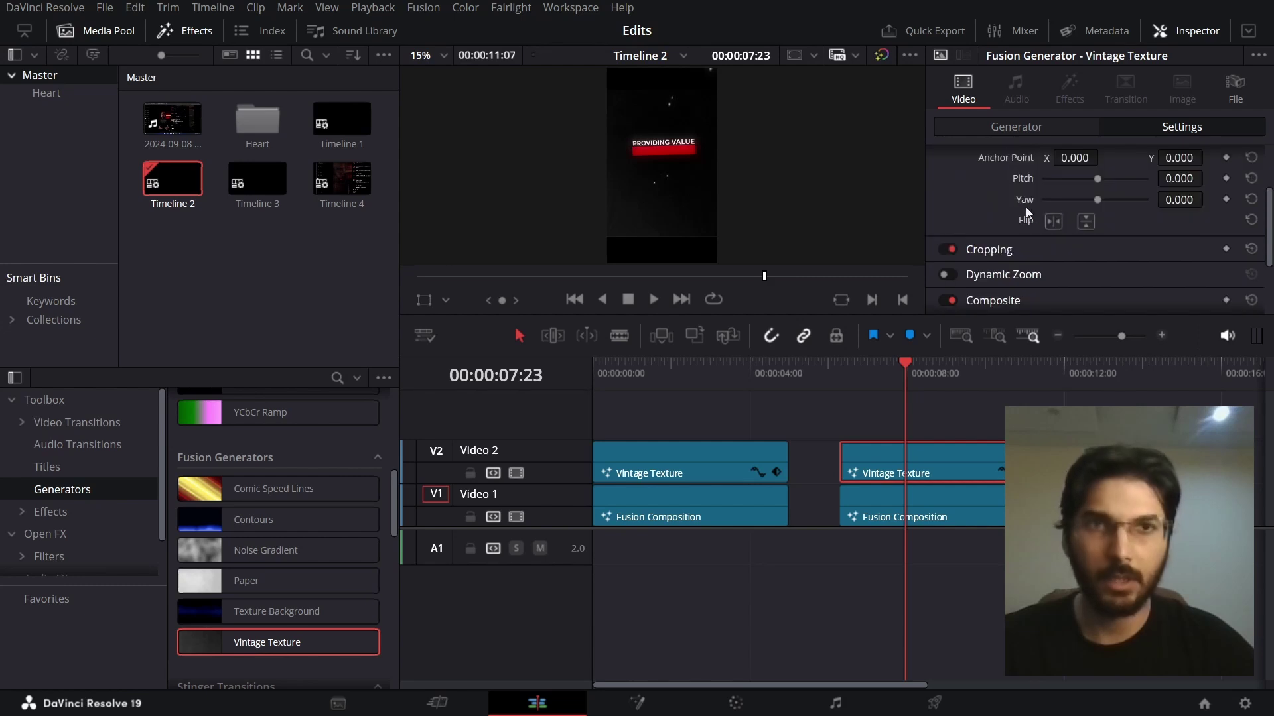
{"action": "left_click", "coordinate": [1013, 127]}
{"action": "left_click", "coordinate": [1212, 255]}
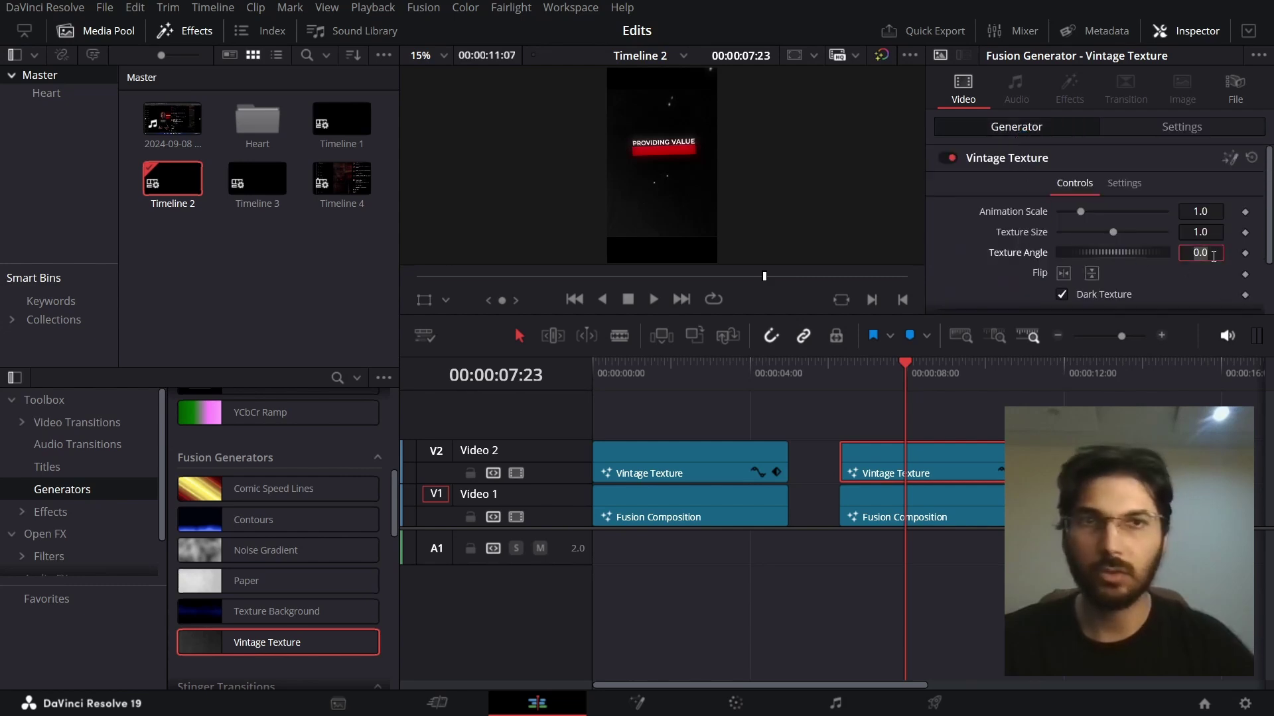
{"action": "type", "text": "90"}
{"action": "key", "text": "Tab"}
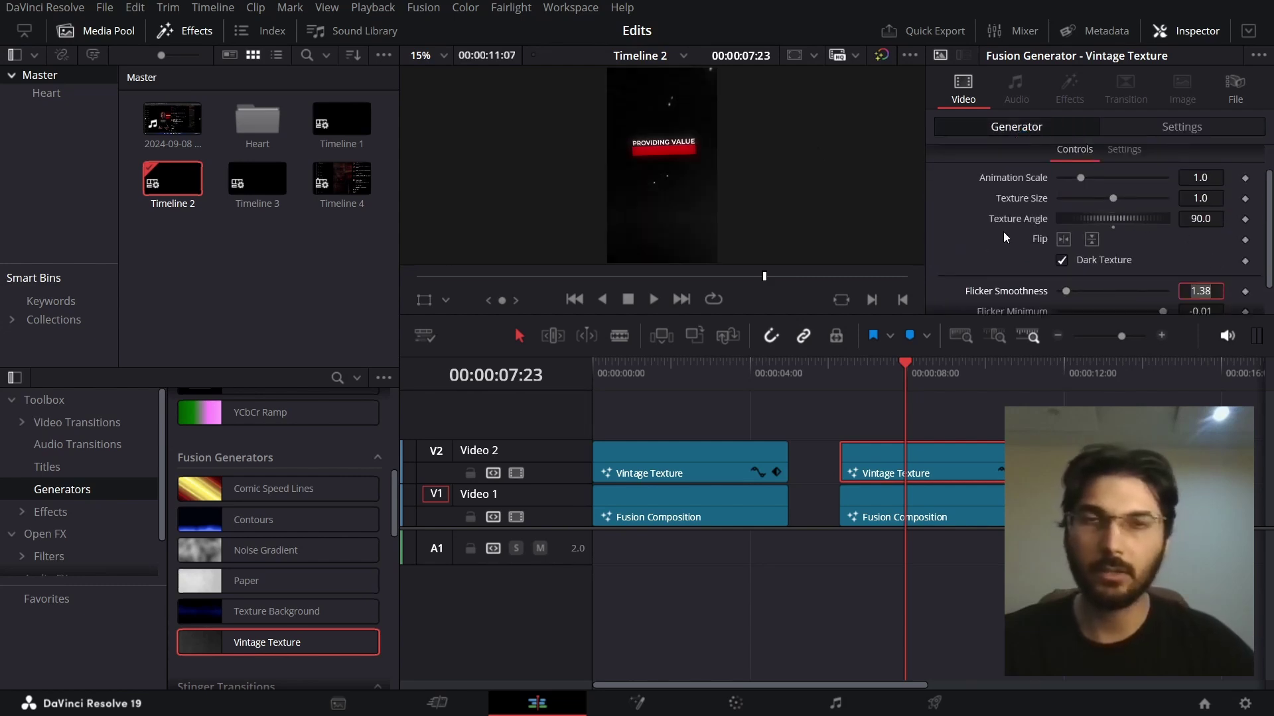
- Play back the second Fusion Composition clip with its texture overlay from near its start on the timeline
{"action": "left_click", "coordinate": [849, 375]}
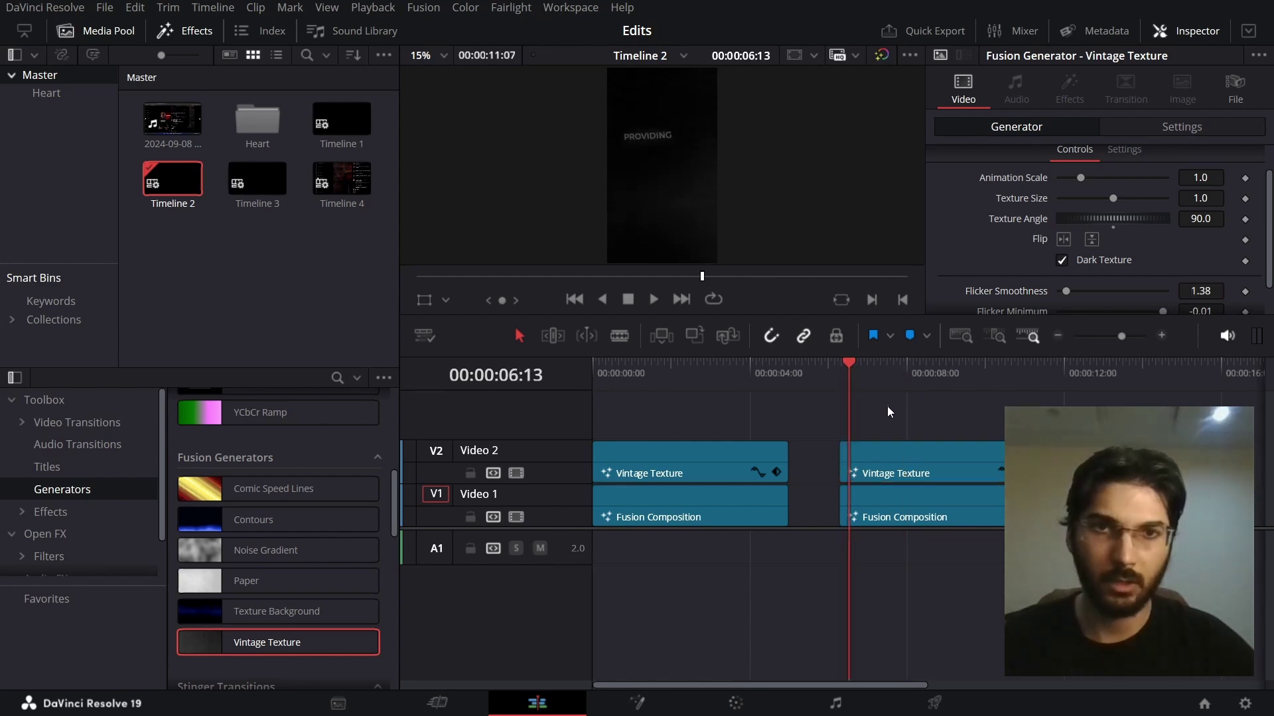
{"action": "left_click", "coordinate": [845, 379]}
{"action": "key", "text": "space"}
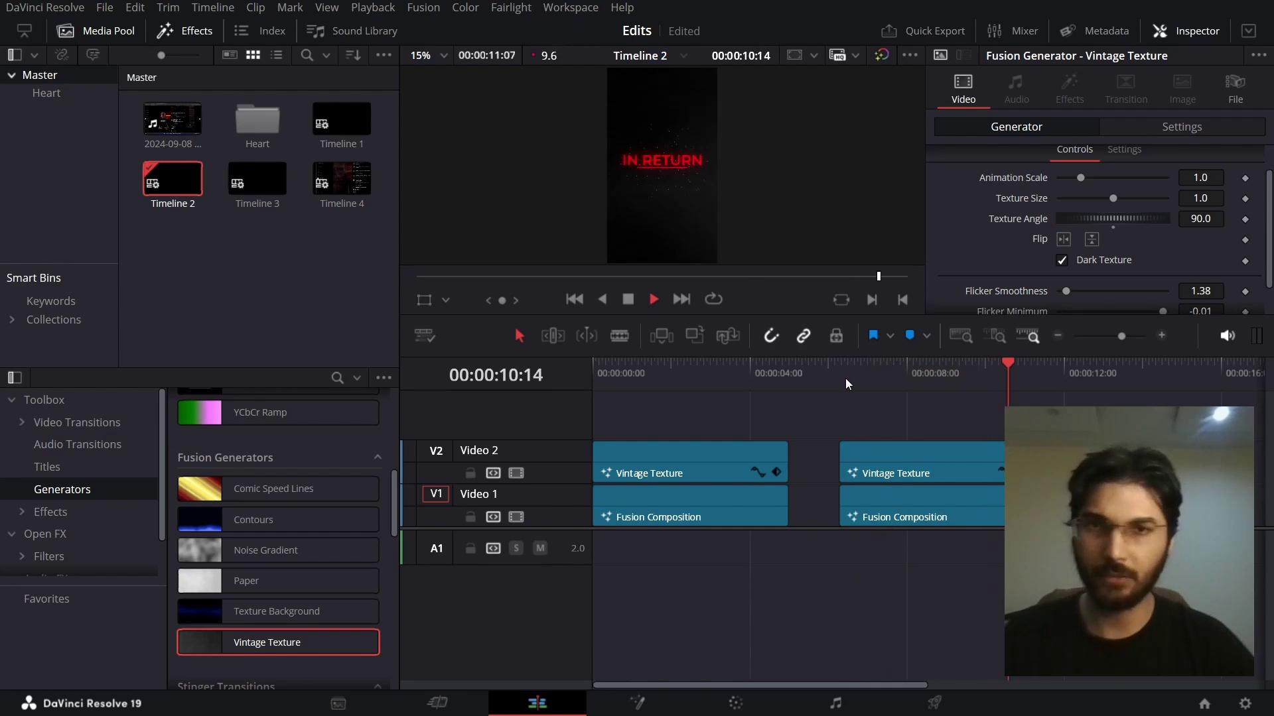
{"action": "key", "text": "space"}
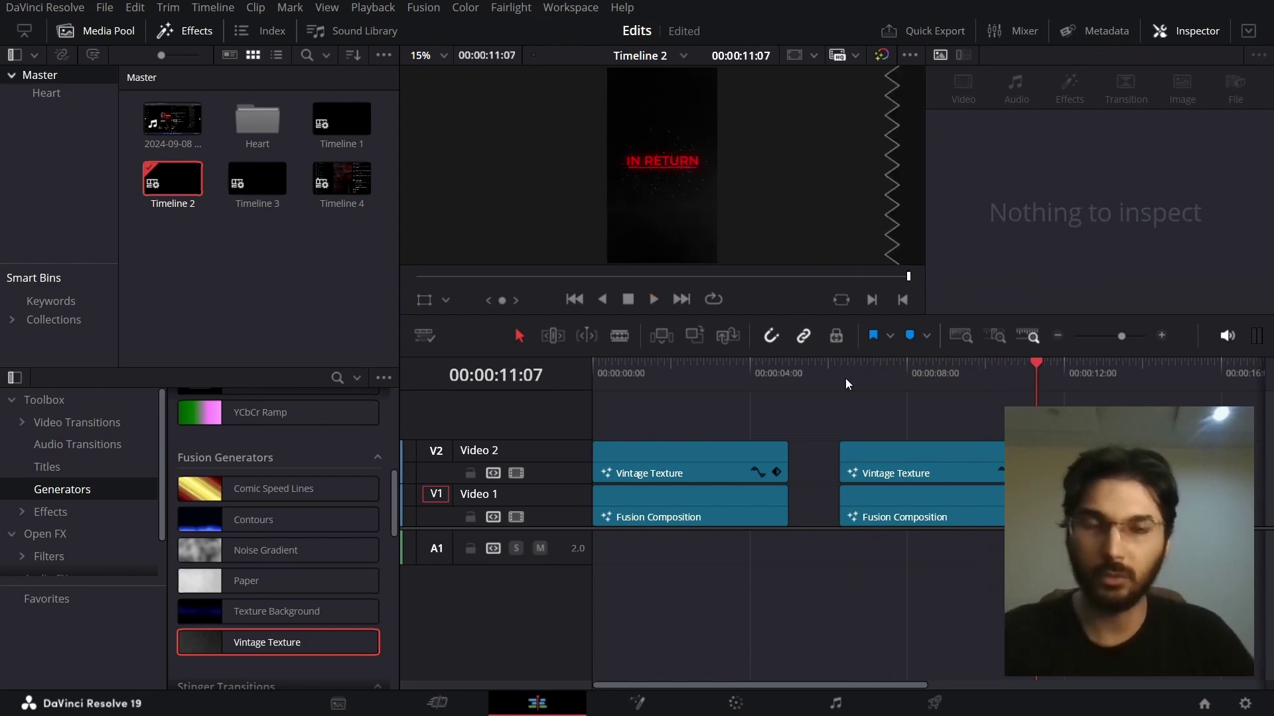